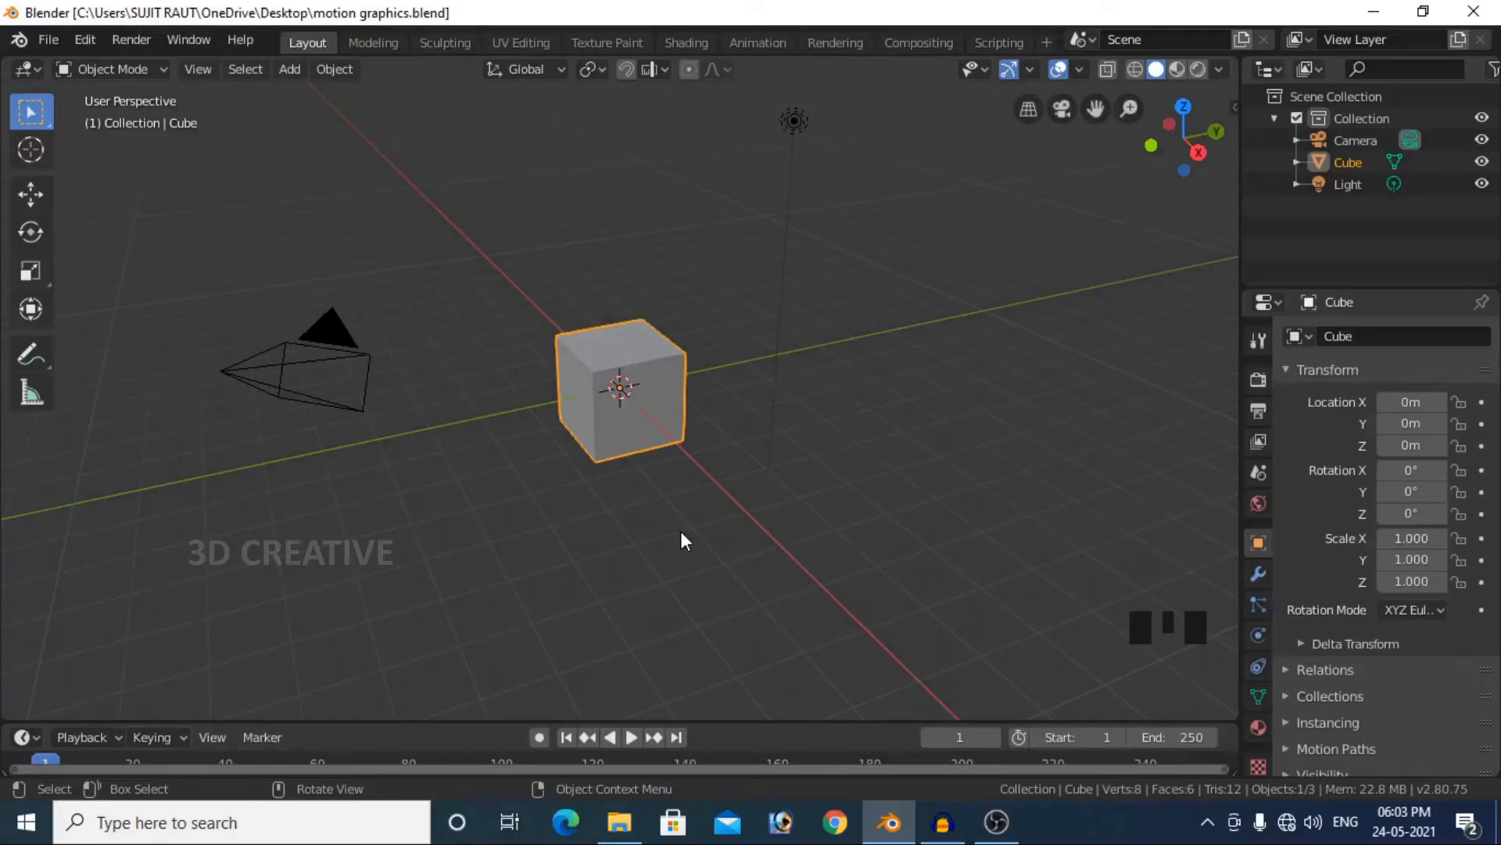
- Enter Edit Mode on the default cube and subdivide the whole mesh once
scroll(681, 531, up, 2)
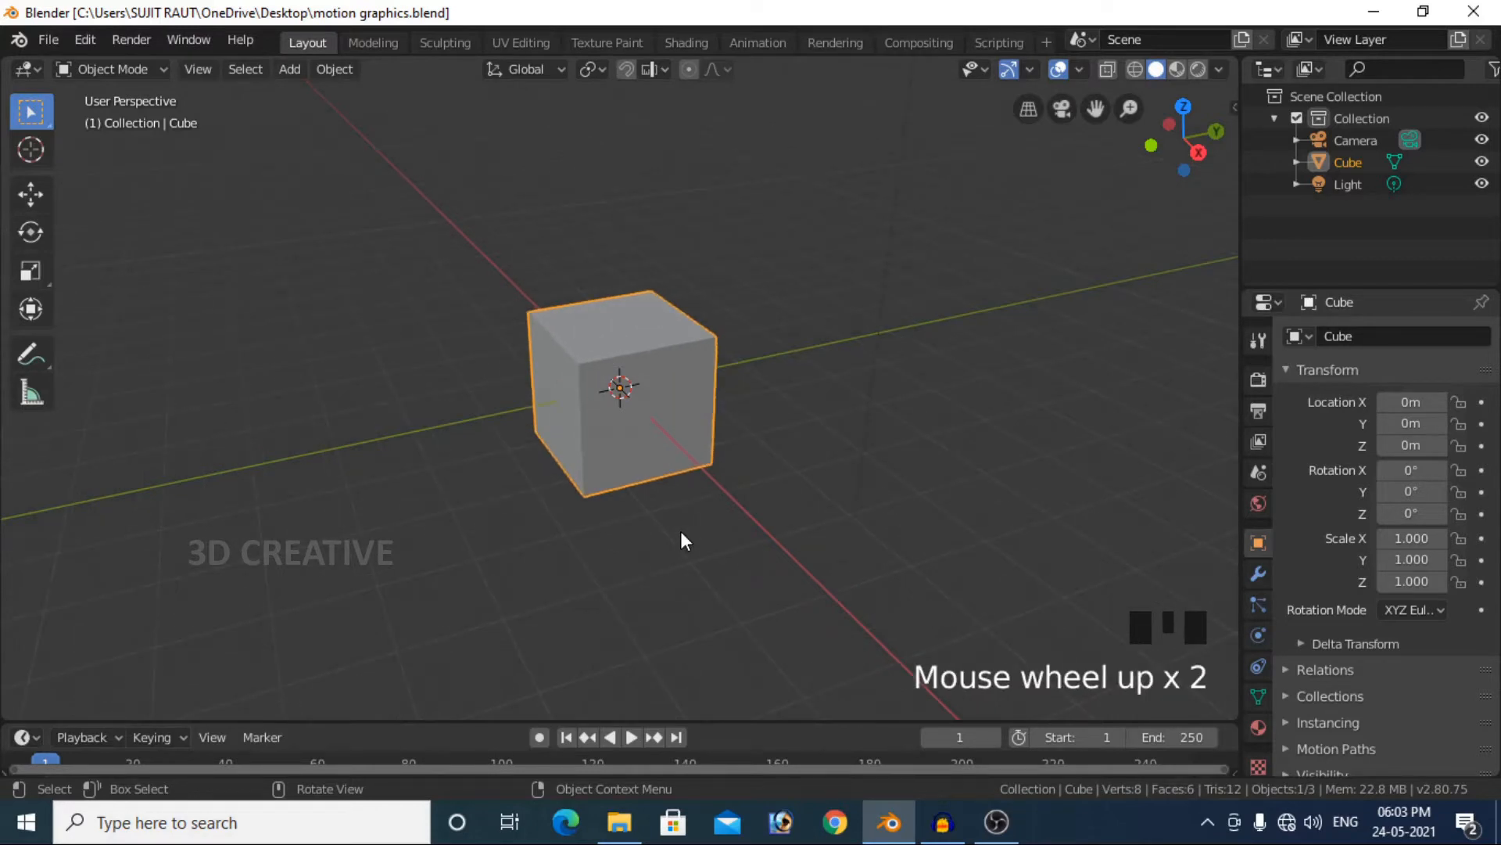
key(Tab)
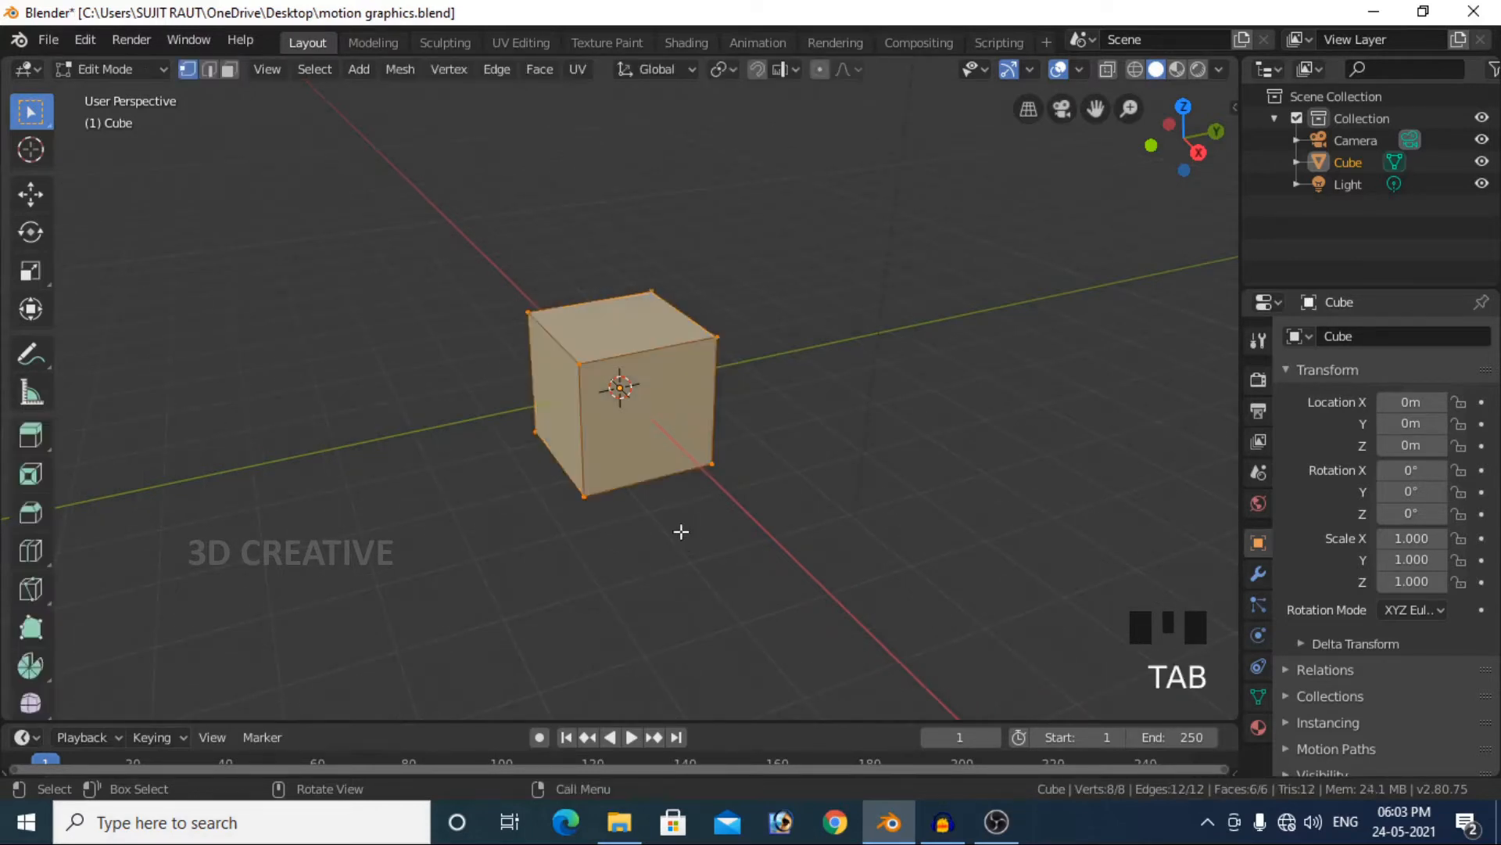
scroll(681, 532, up, 2)
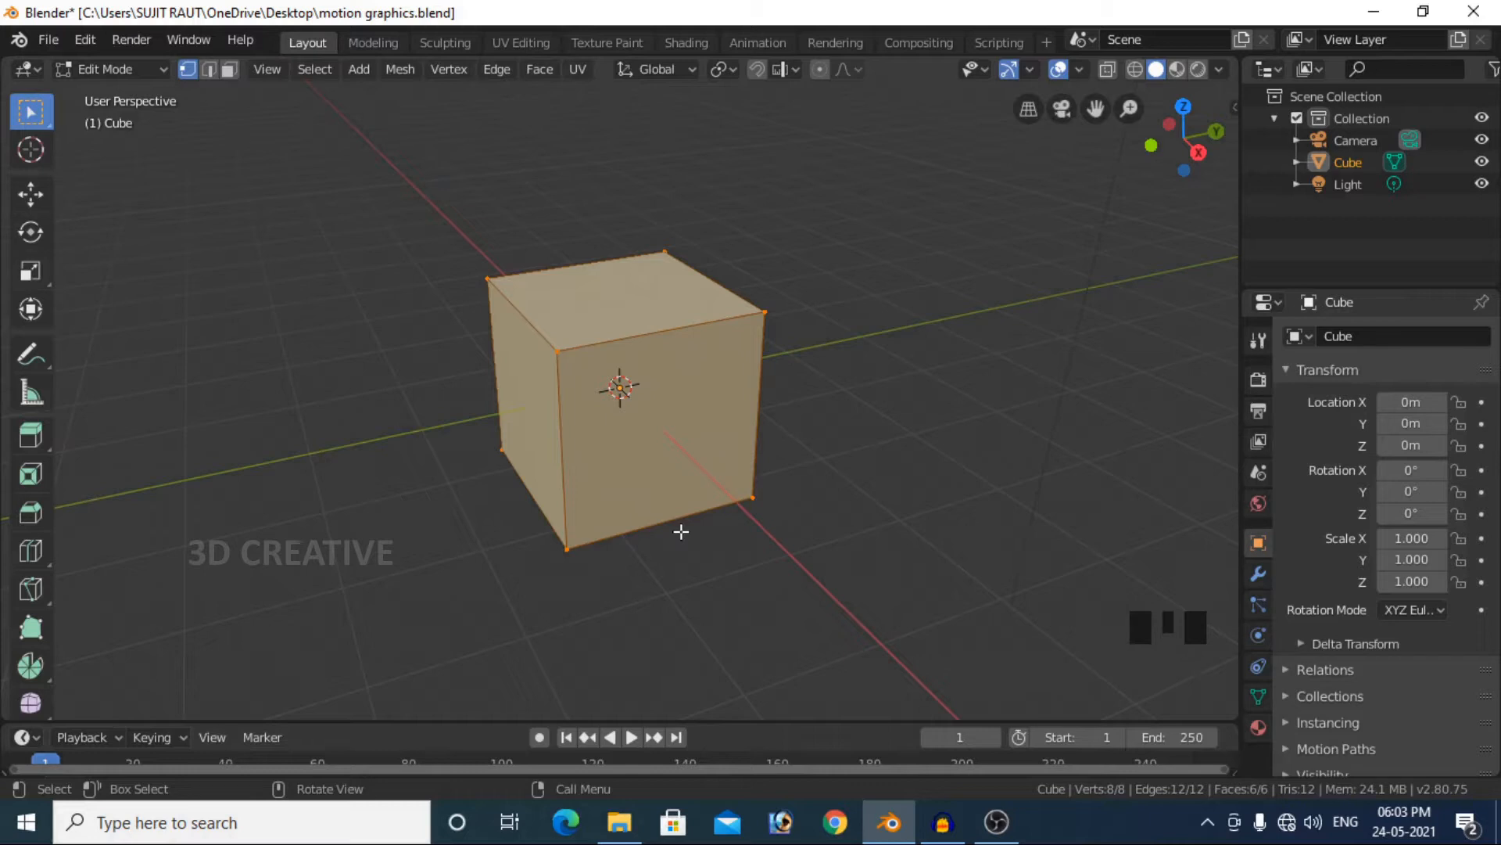
right_click(653, 485)
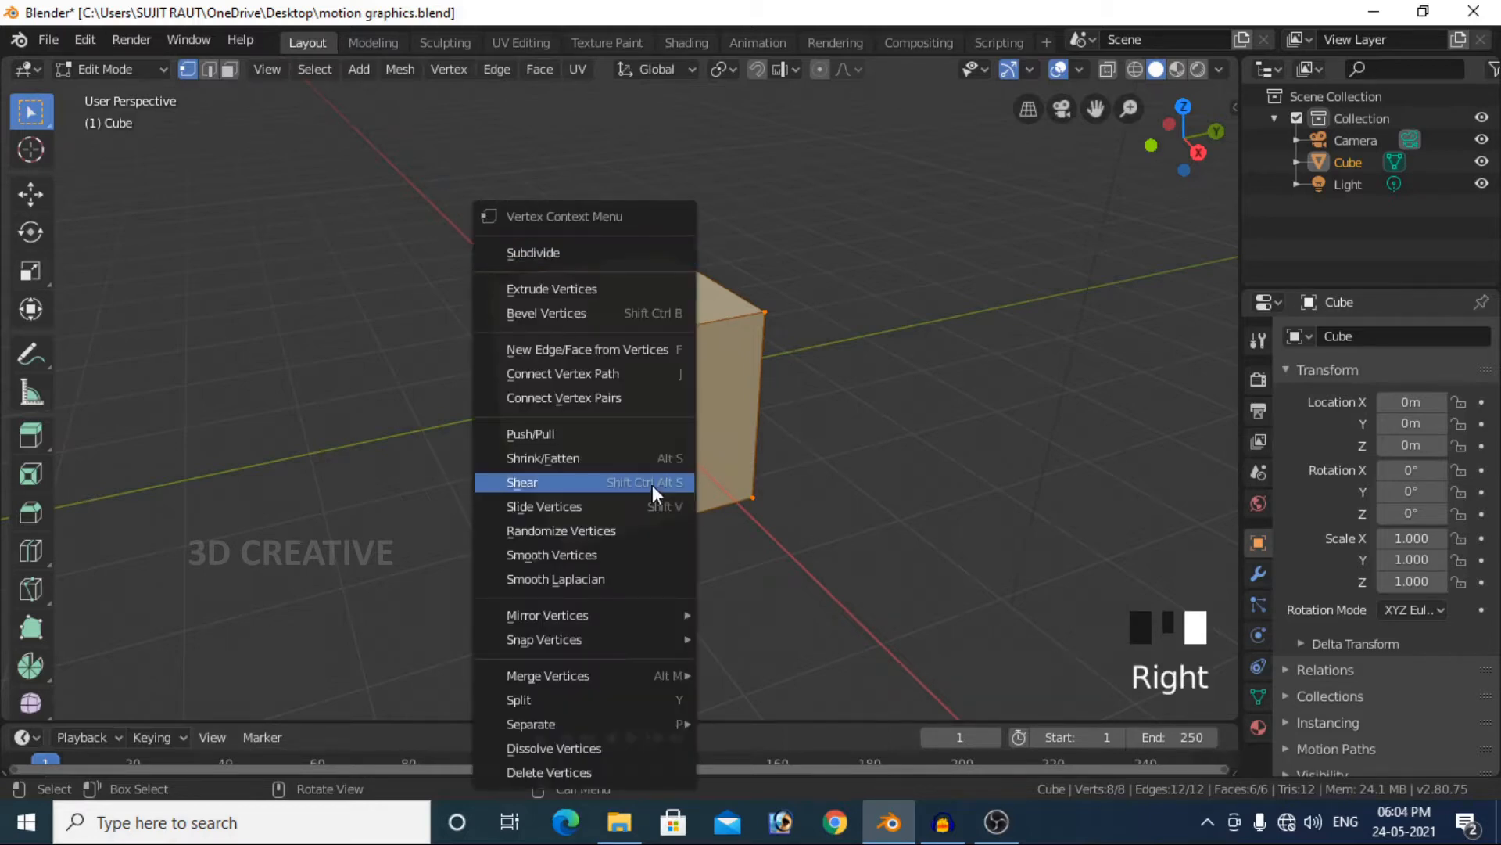
click(543, 248)
scroll(694, 495, up, 2)
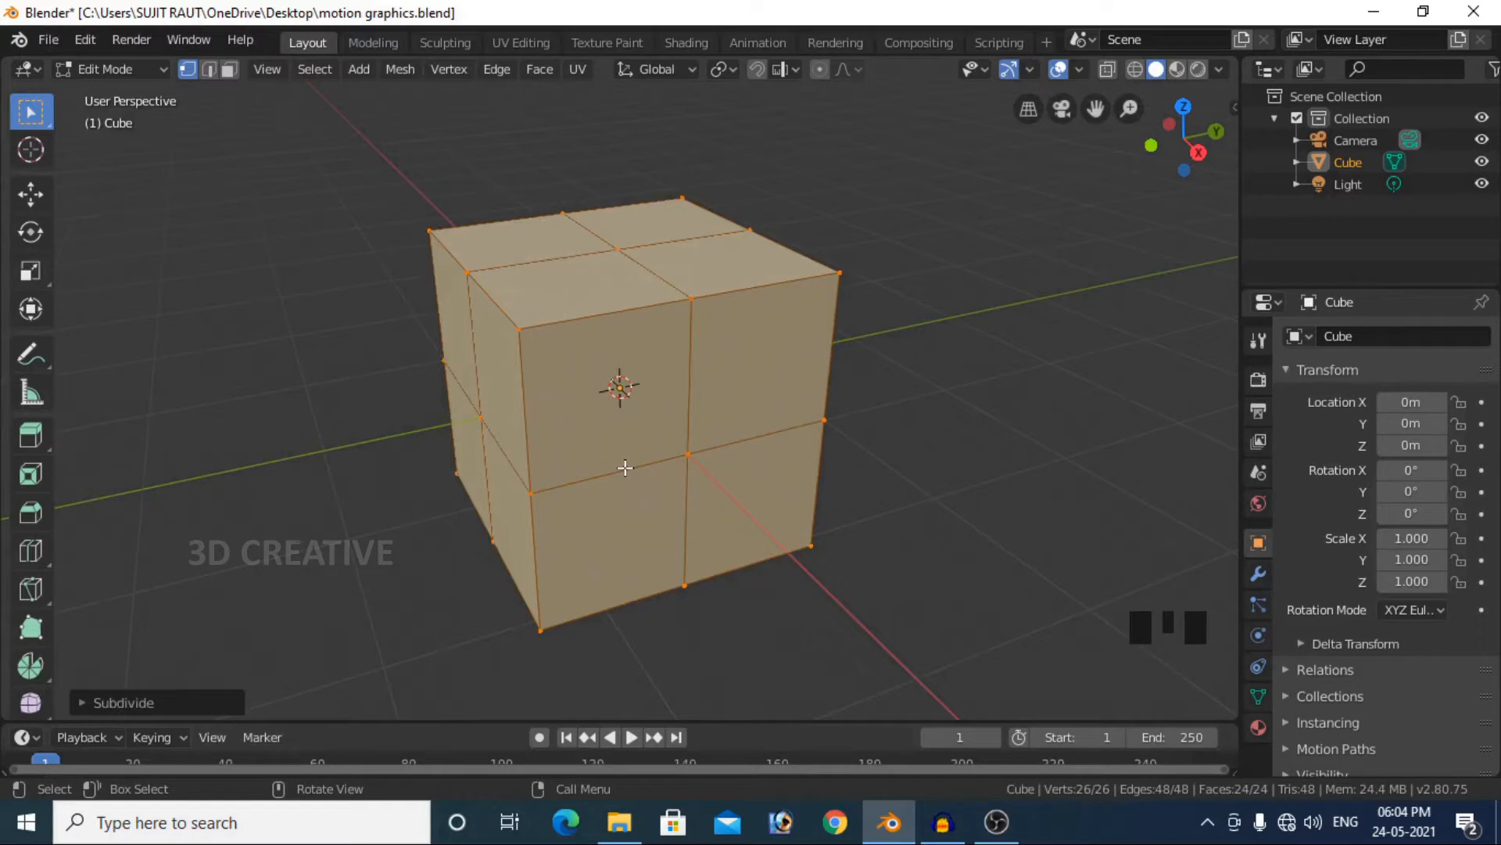
- Select the horizontal edge loop around the middle of the cube's sides and remove it with Dissolve Edges
alt+click(749, 443)
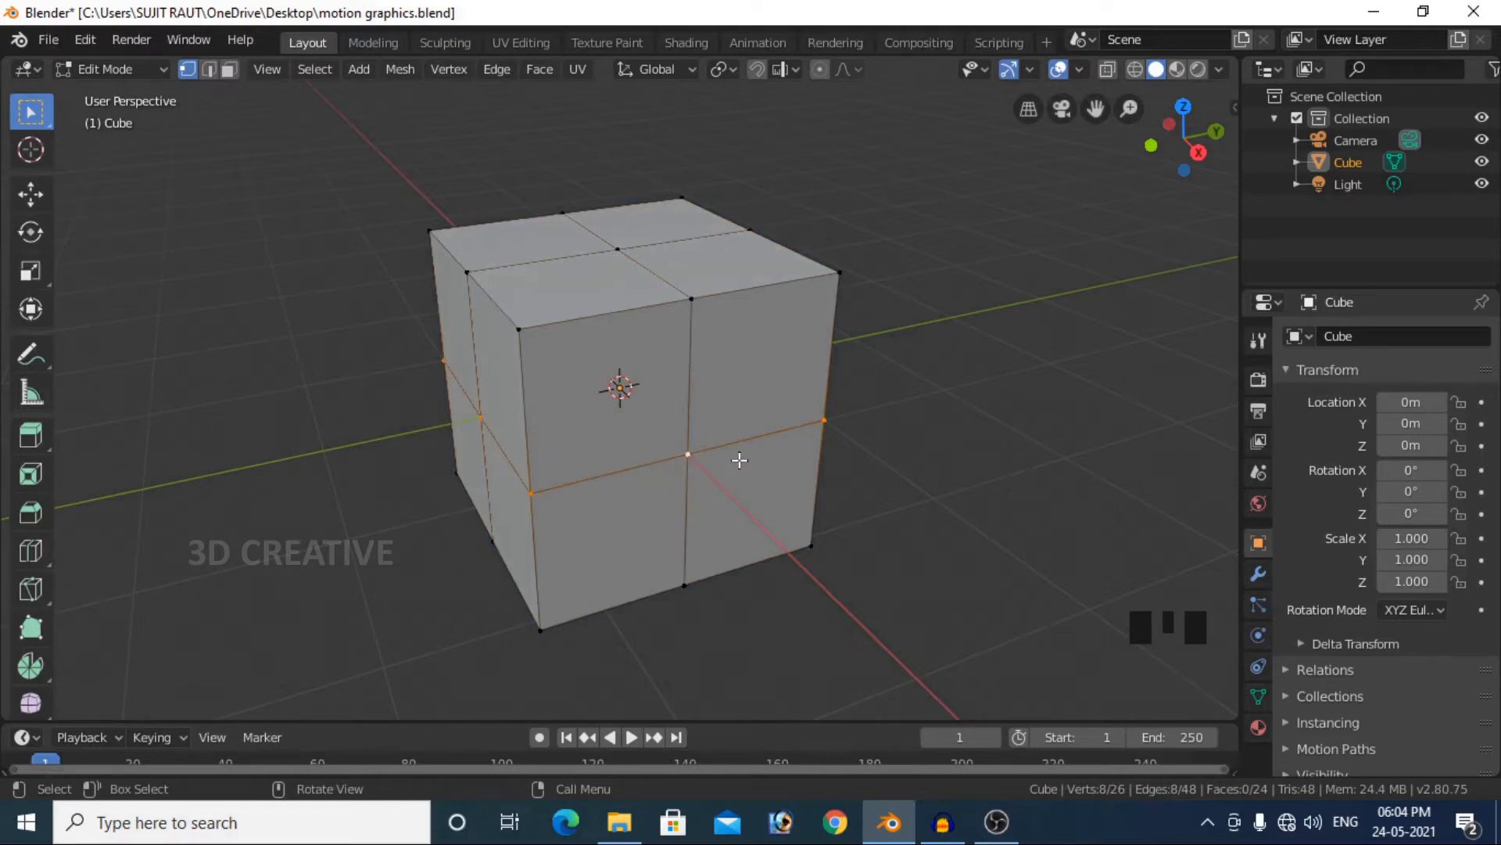
key(Delete)
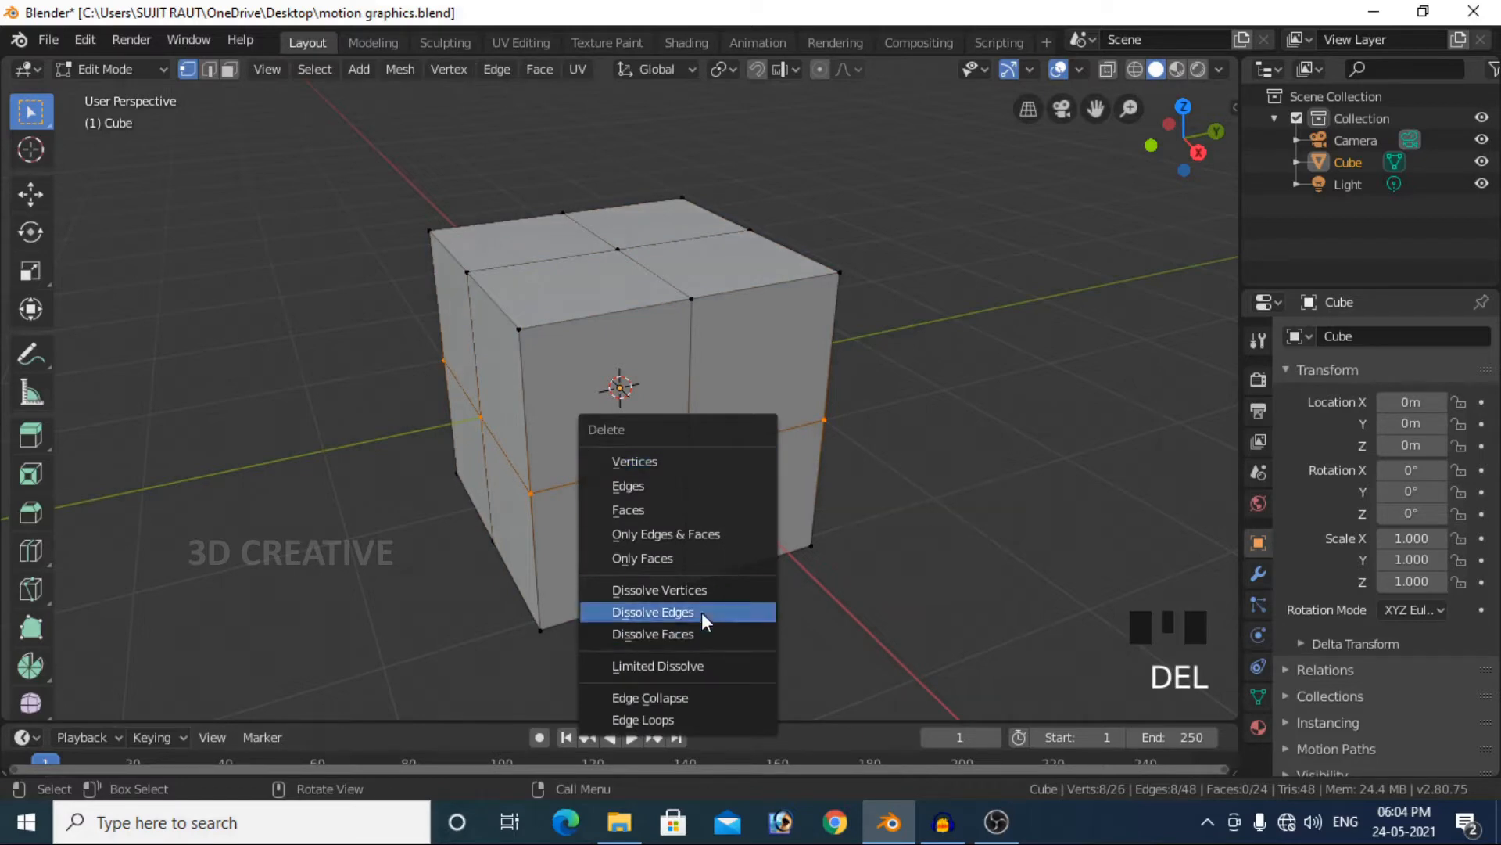
click(702, 613)
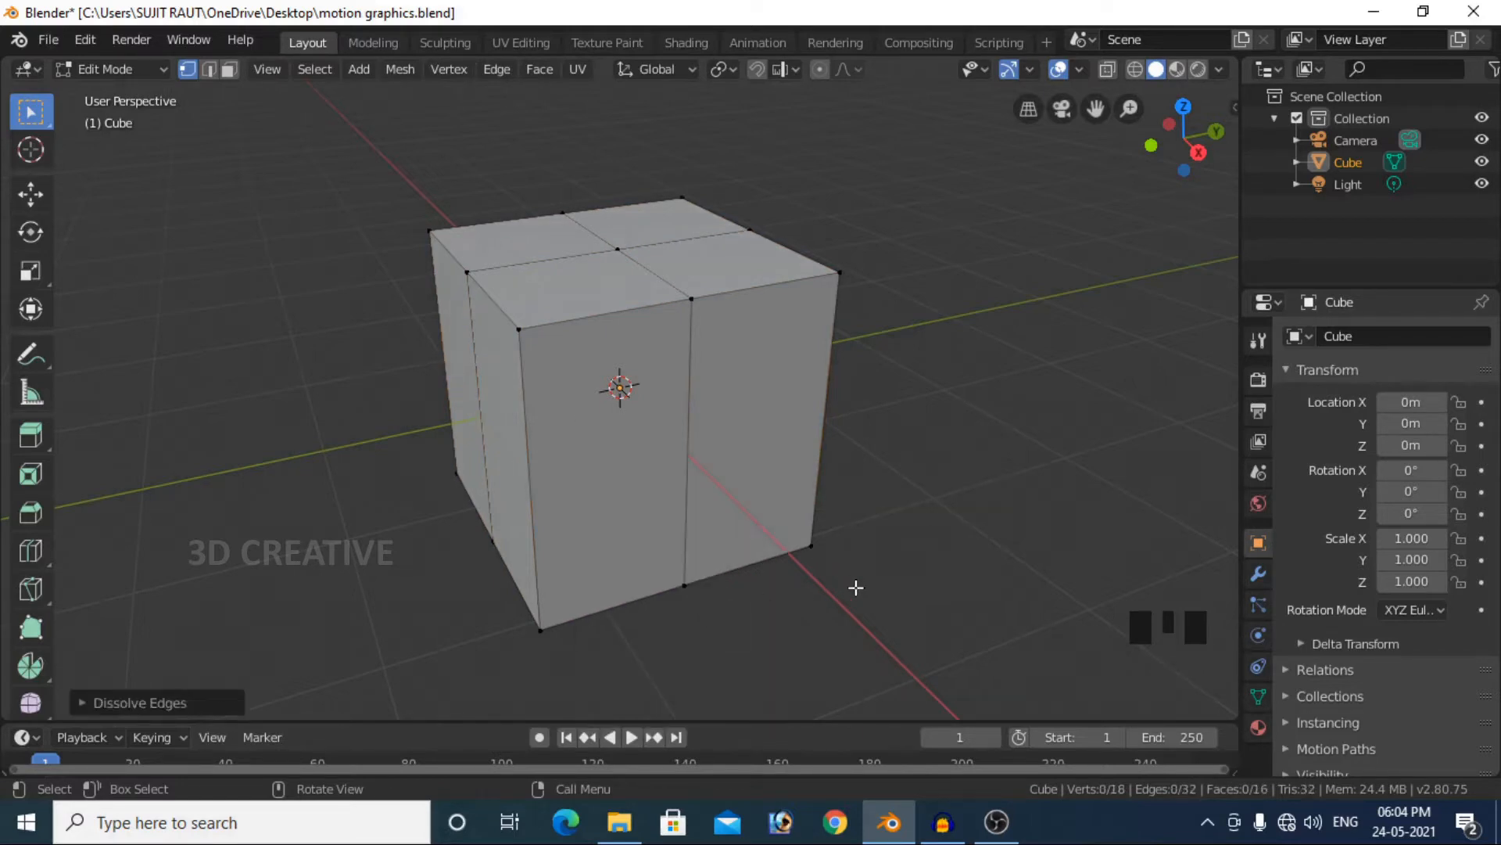
- Select the whole mesh and scale it down along the Z axis into a flat square slab
key(a)
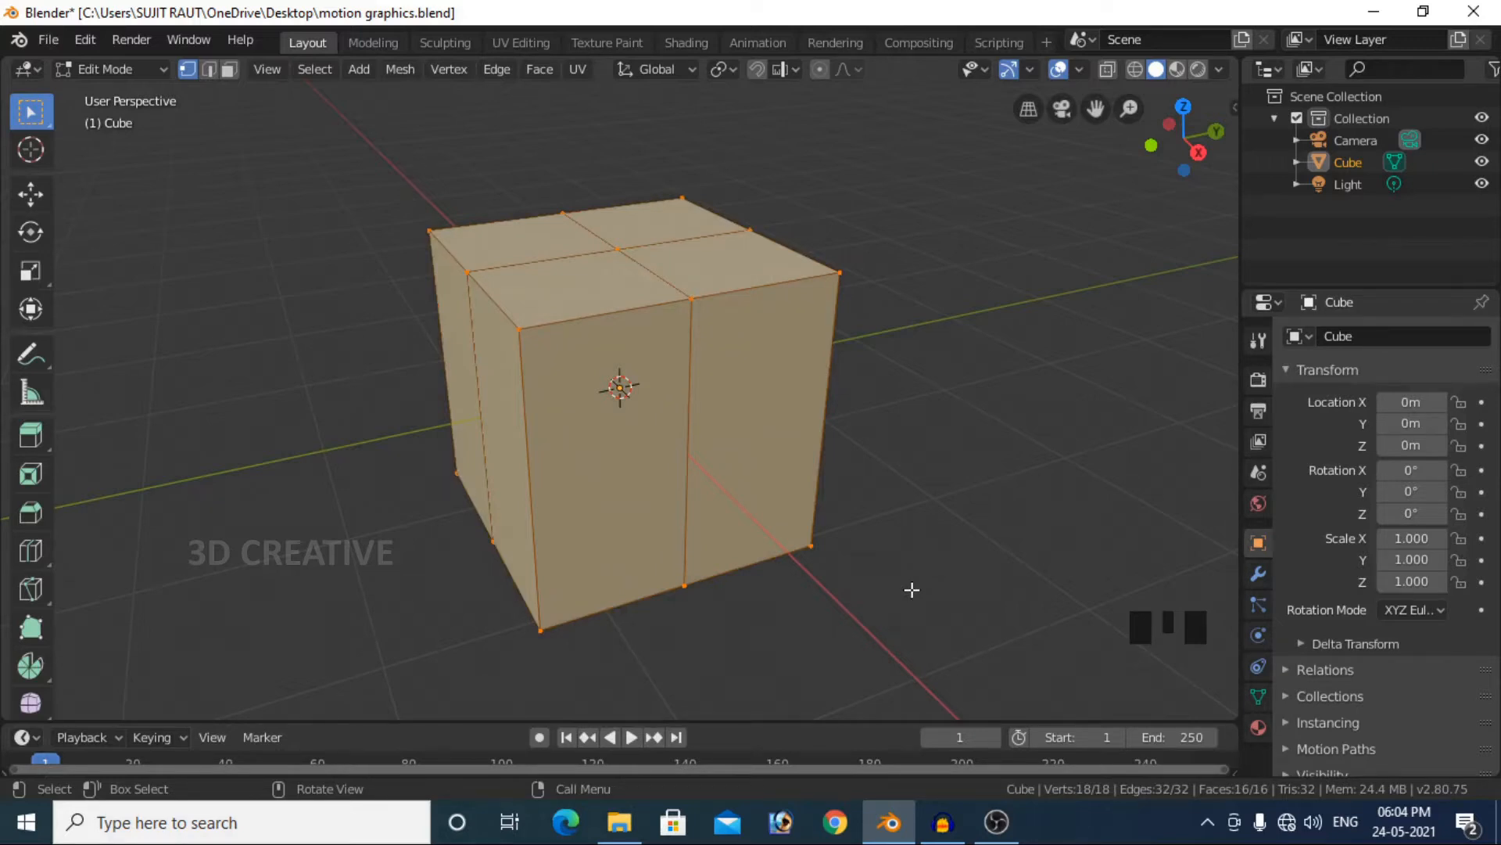
key(s)
key(z)
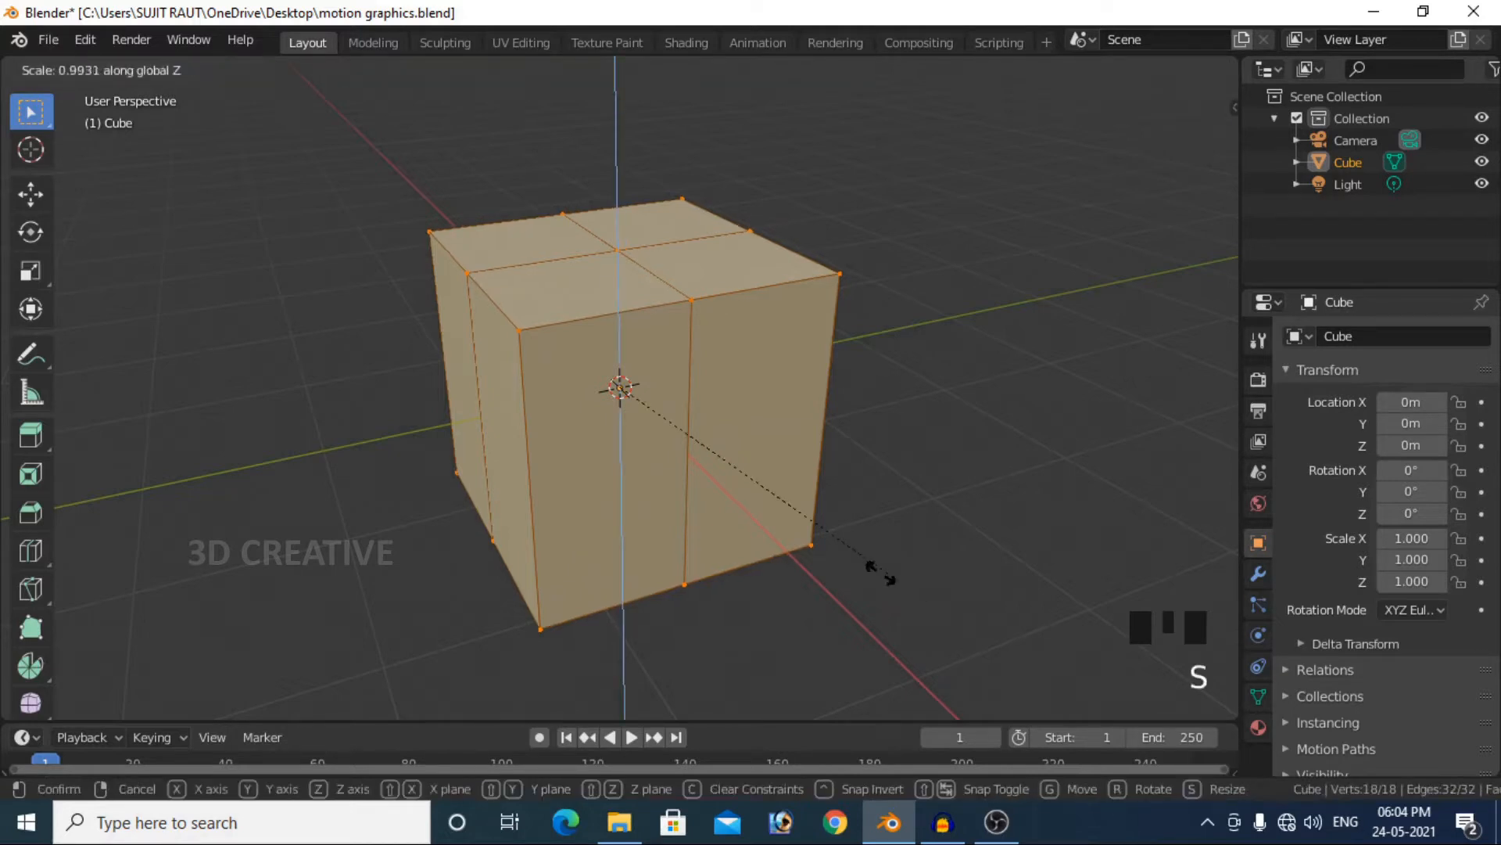
click(698, 438)
scroll(732, 473, up, 2)
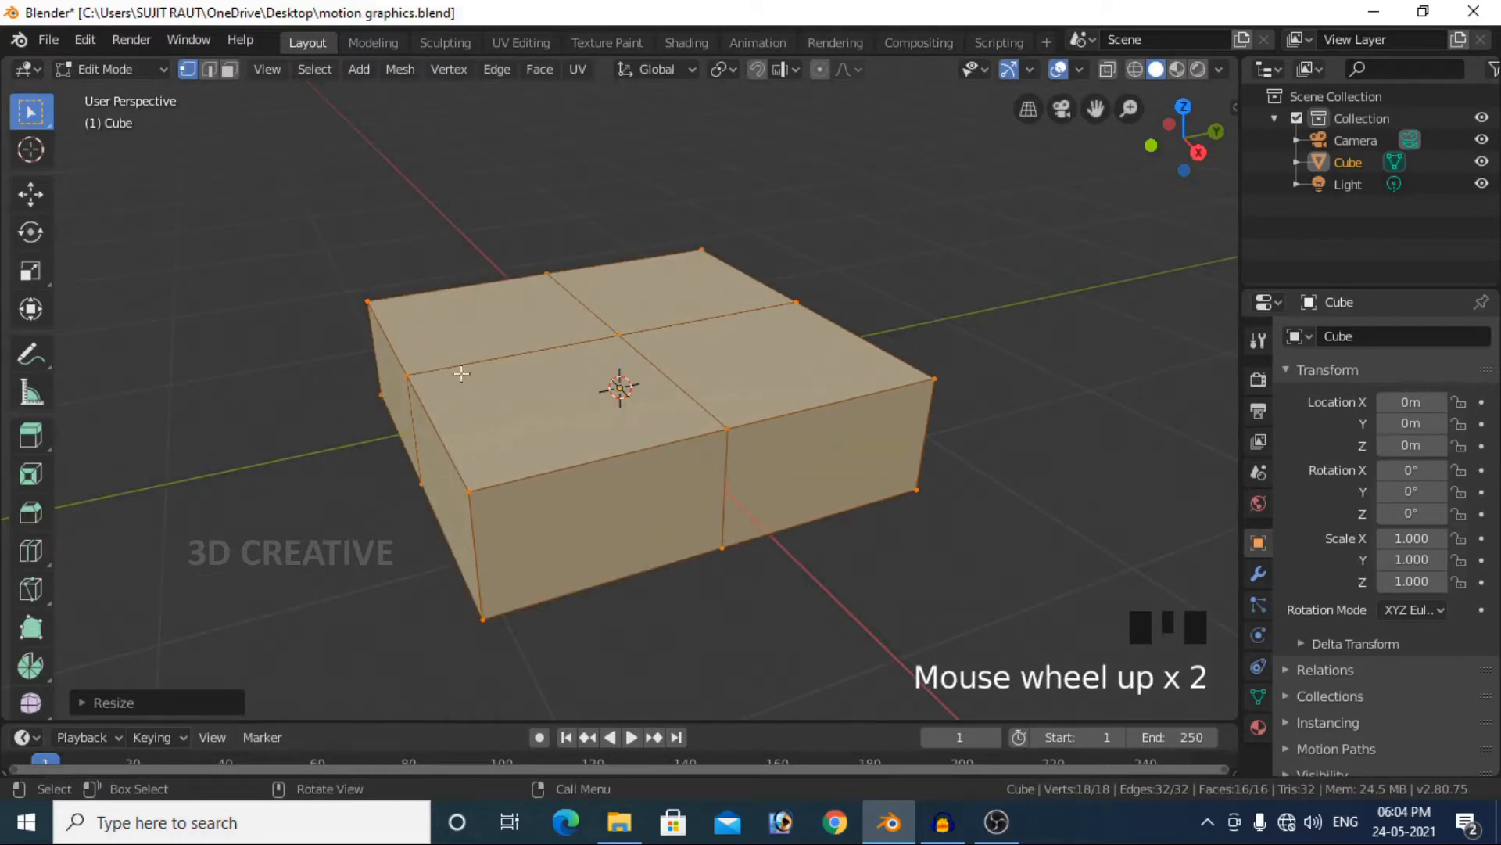
- Select both crossing middle edge loops of the slab and scale them inward to form a four-pointed star
alt+click(674, 386)
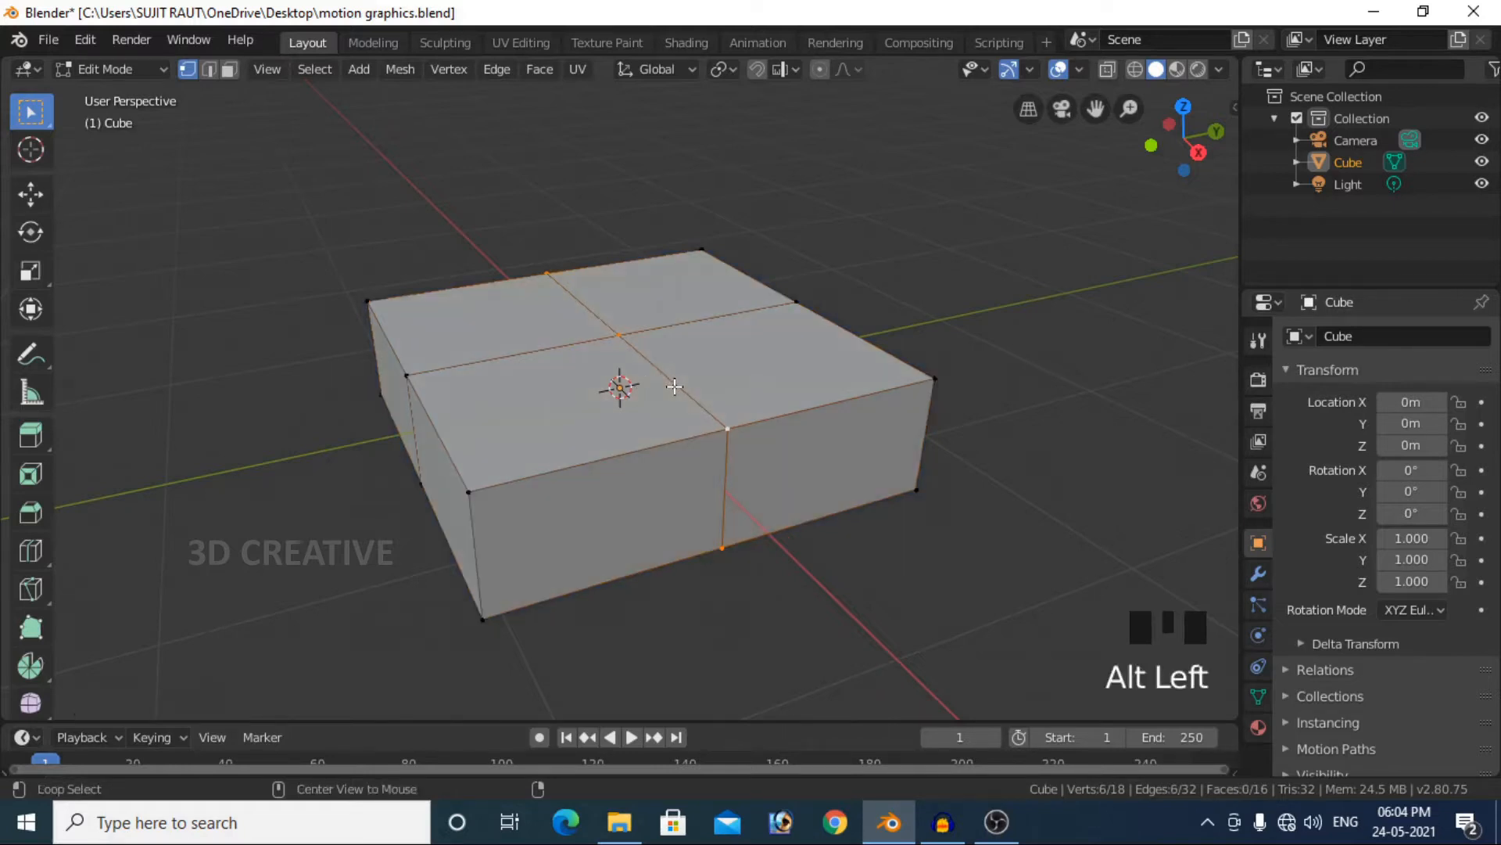
alt+shift+click(546, 349)
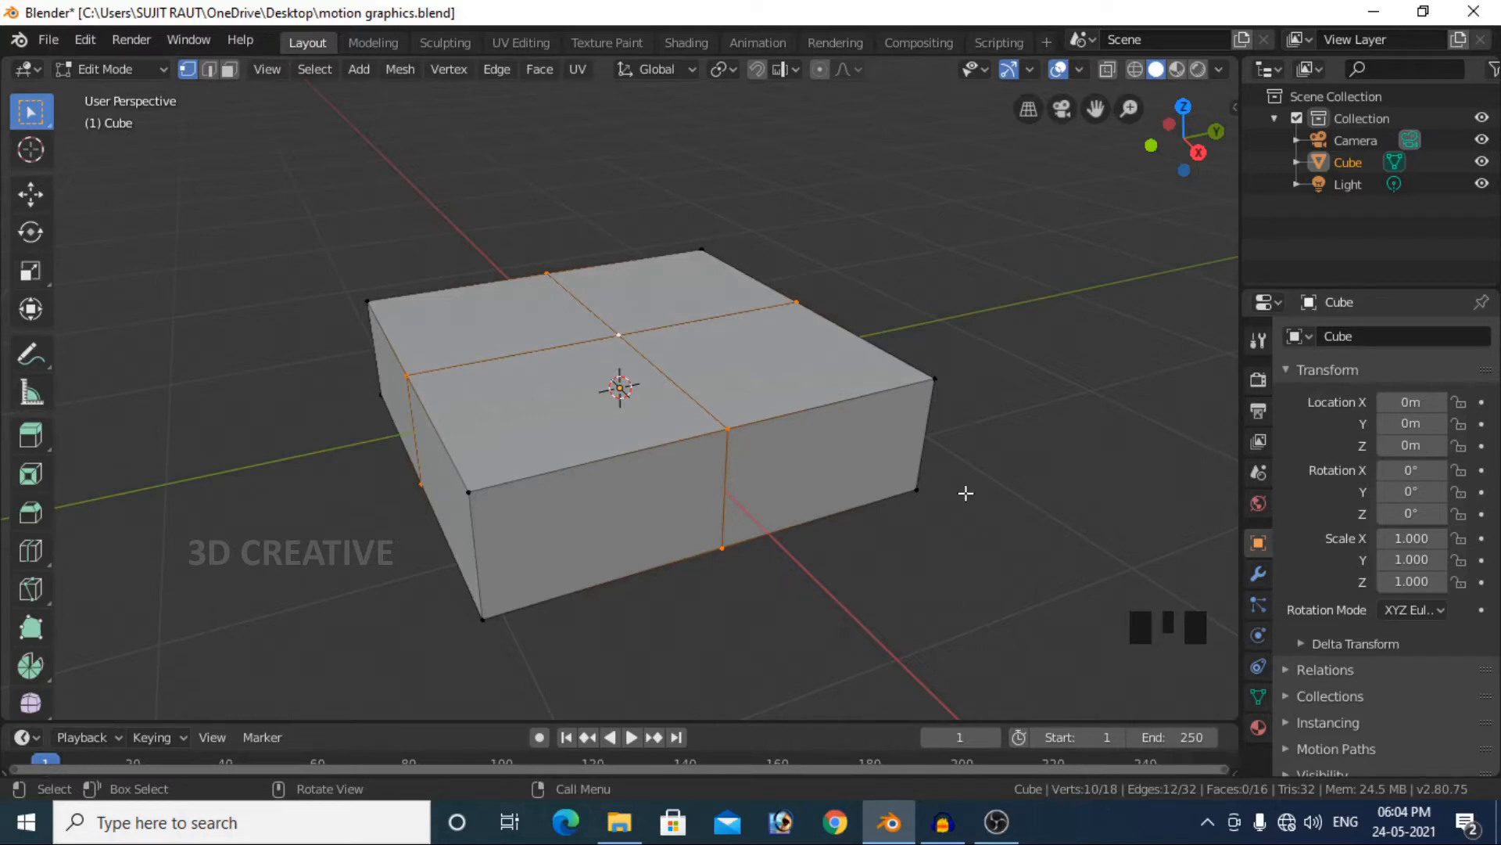
key(s)
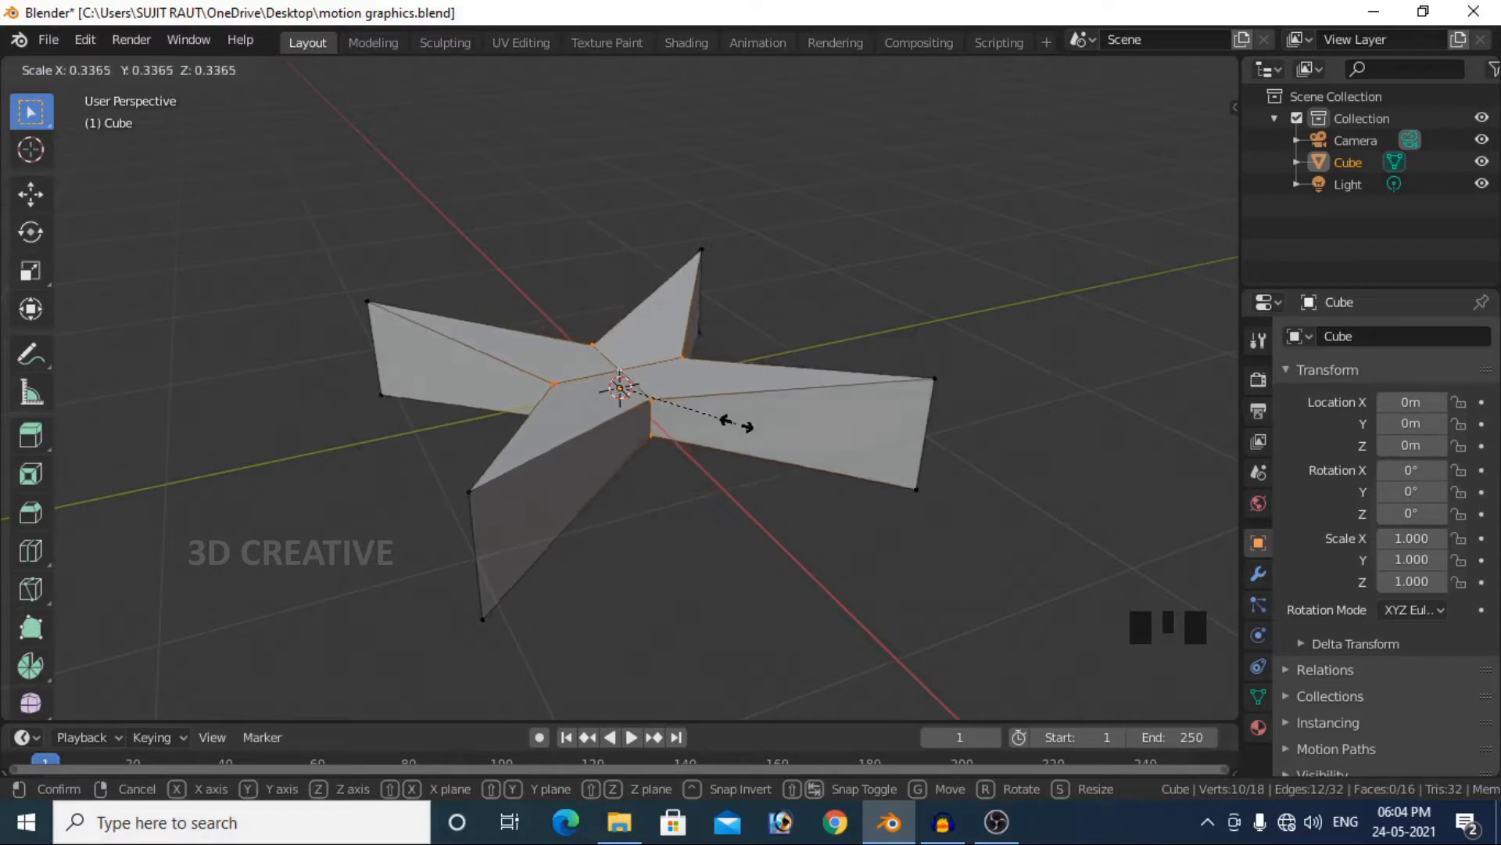
click(666, 418)
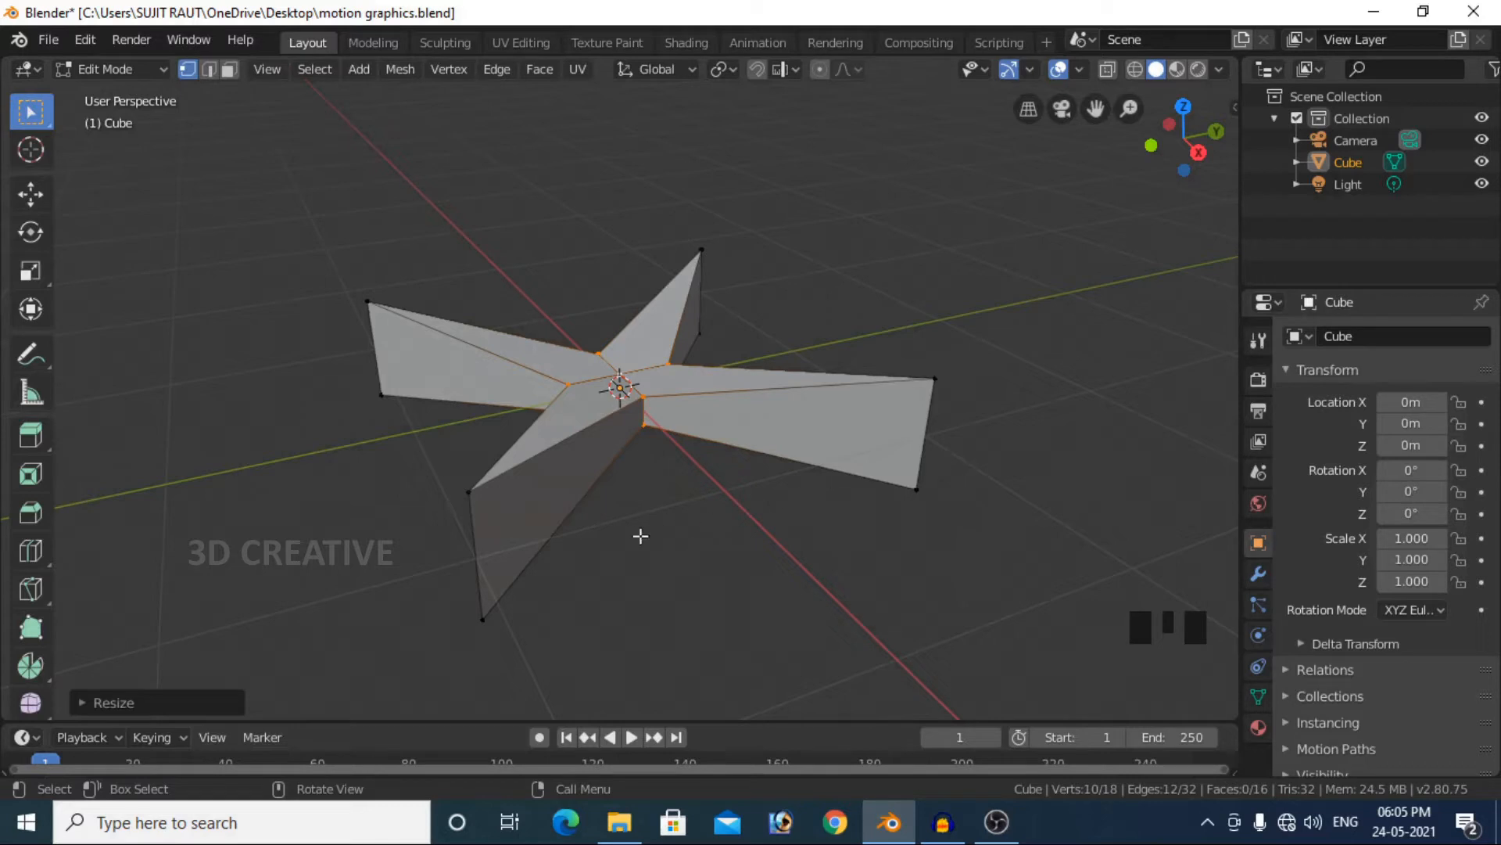
- In edge select mode, scale the four outer vertical tip edges along Z to about 0.05, and return to Object Mode
shift+click(438, 435)
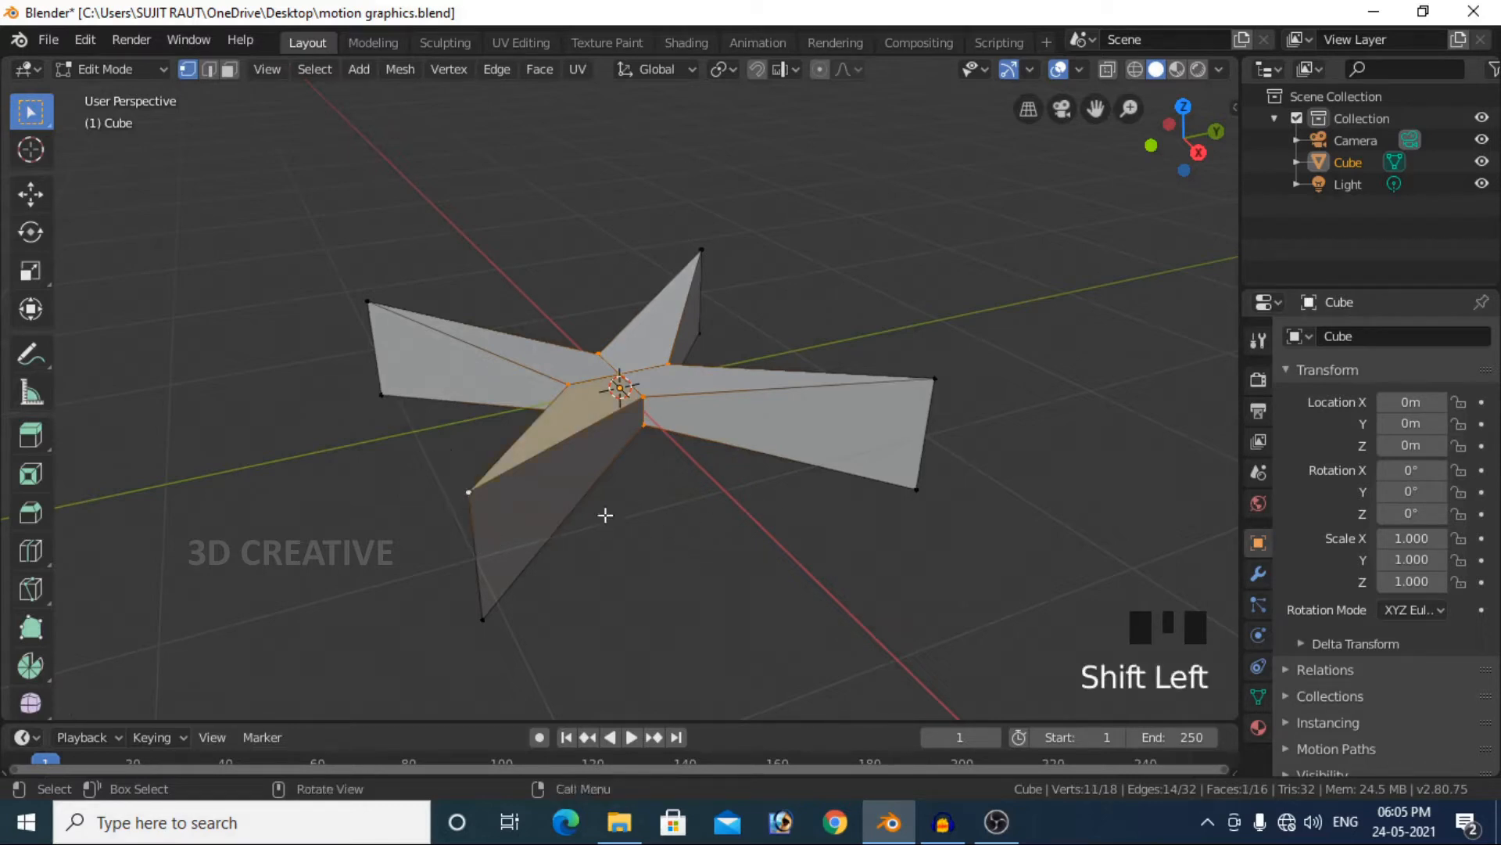
click(489, 429)
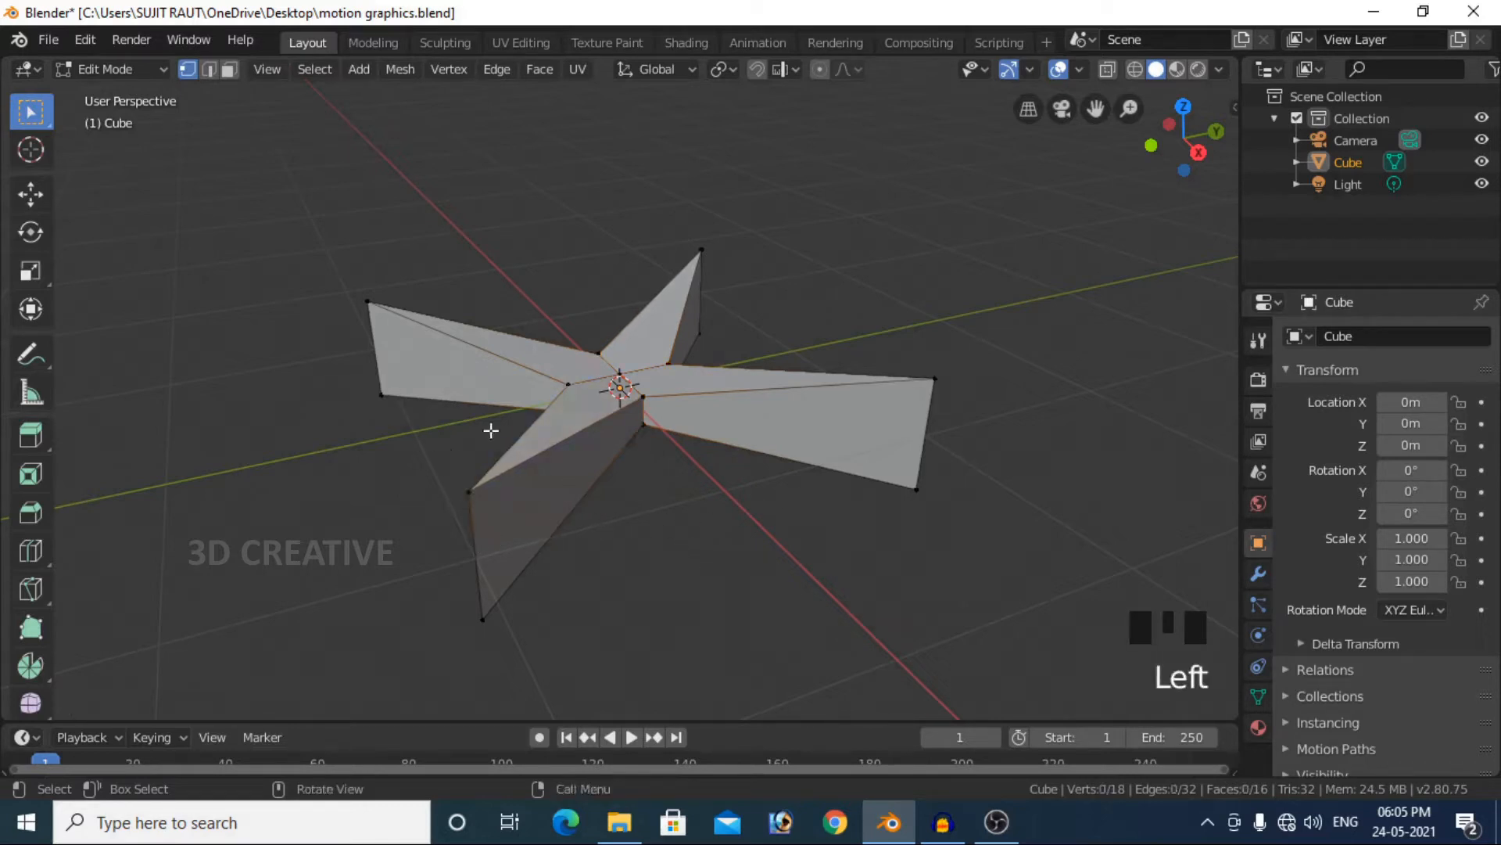
click(208, 71)
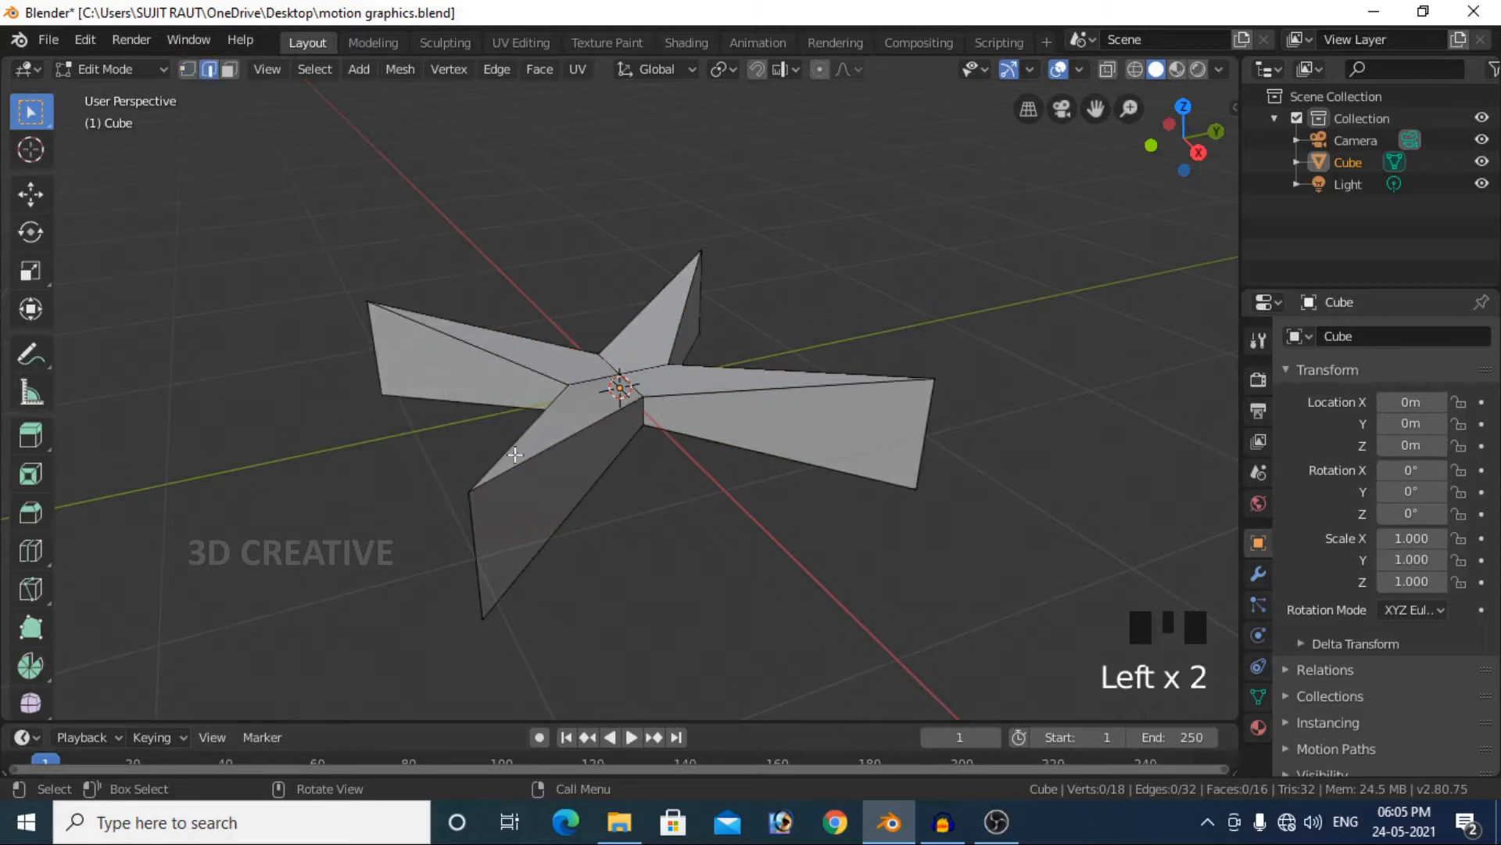
shift+click(376, 361)
shift+click(478, 547)
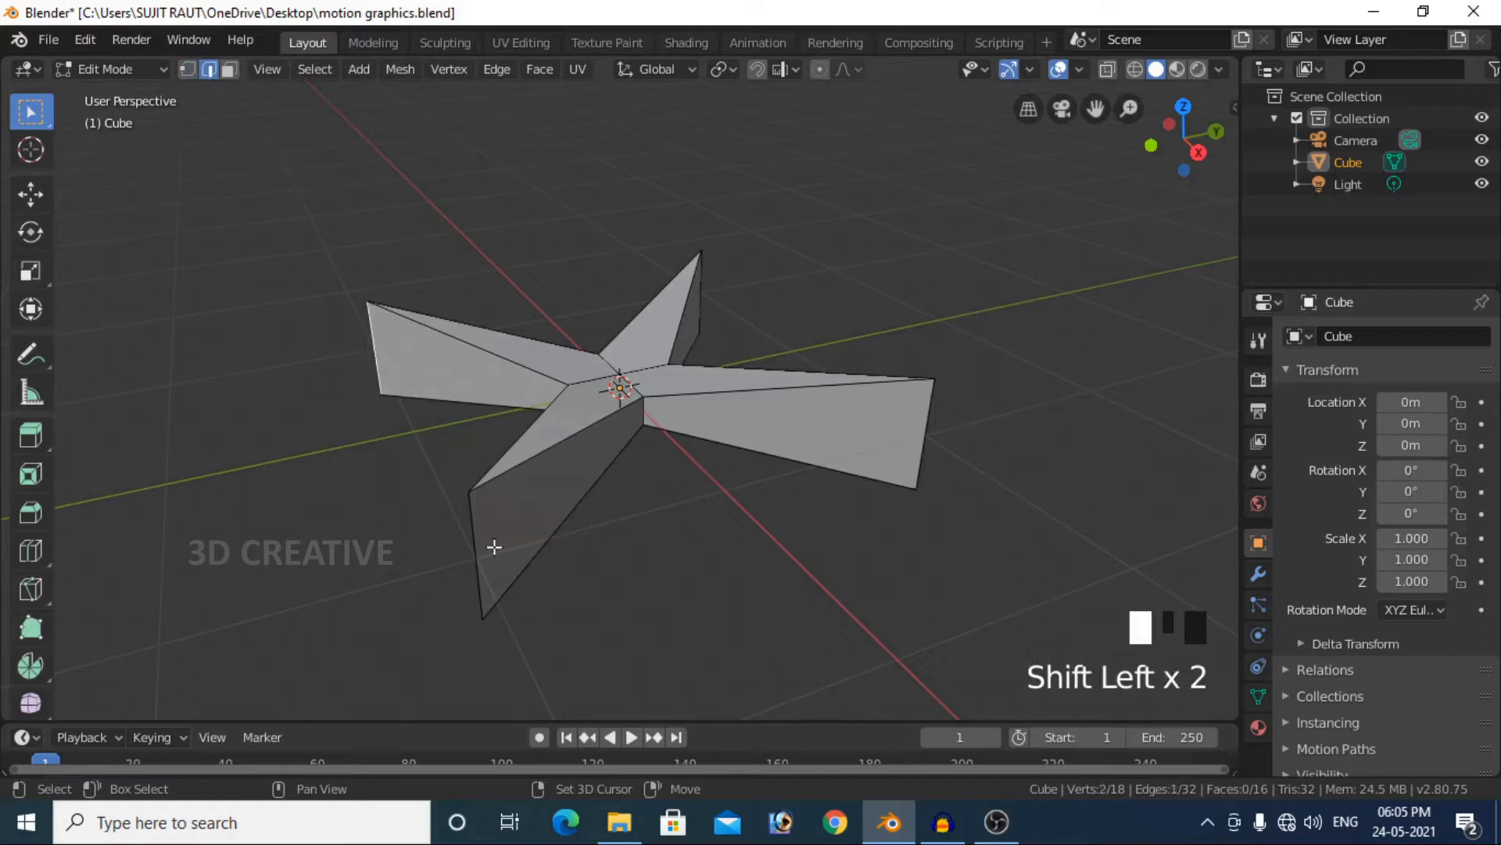
shift+click(922, 449)
shift+click(701, 295)
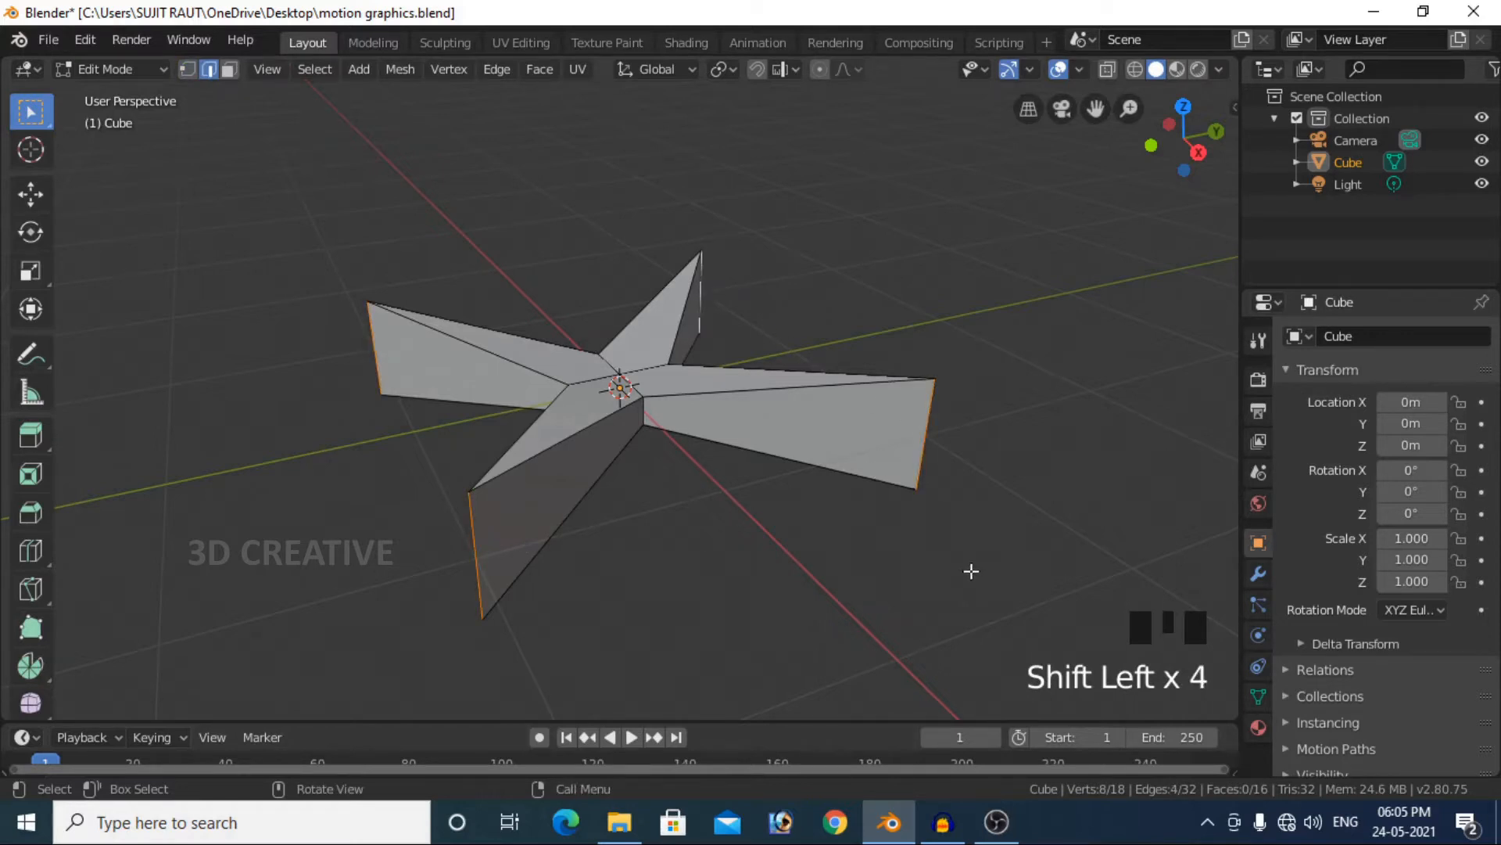
key(s)
key(z)
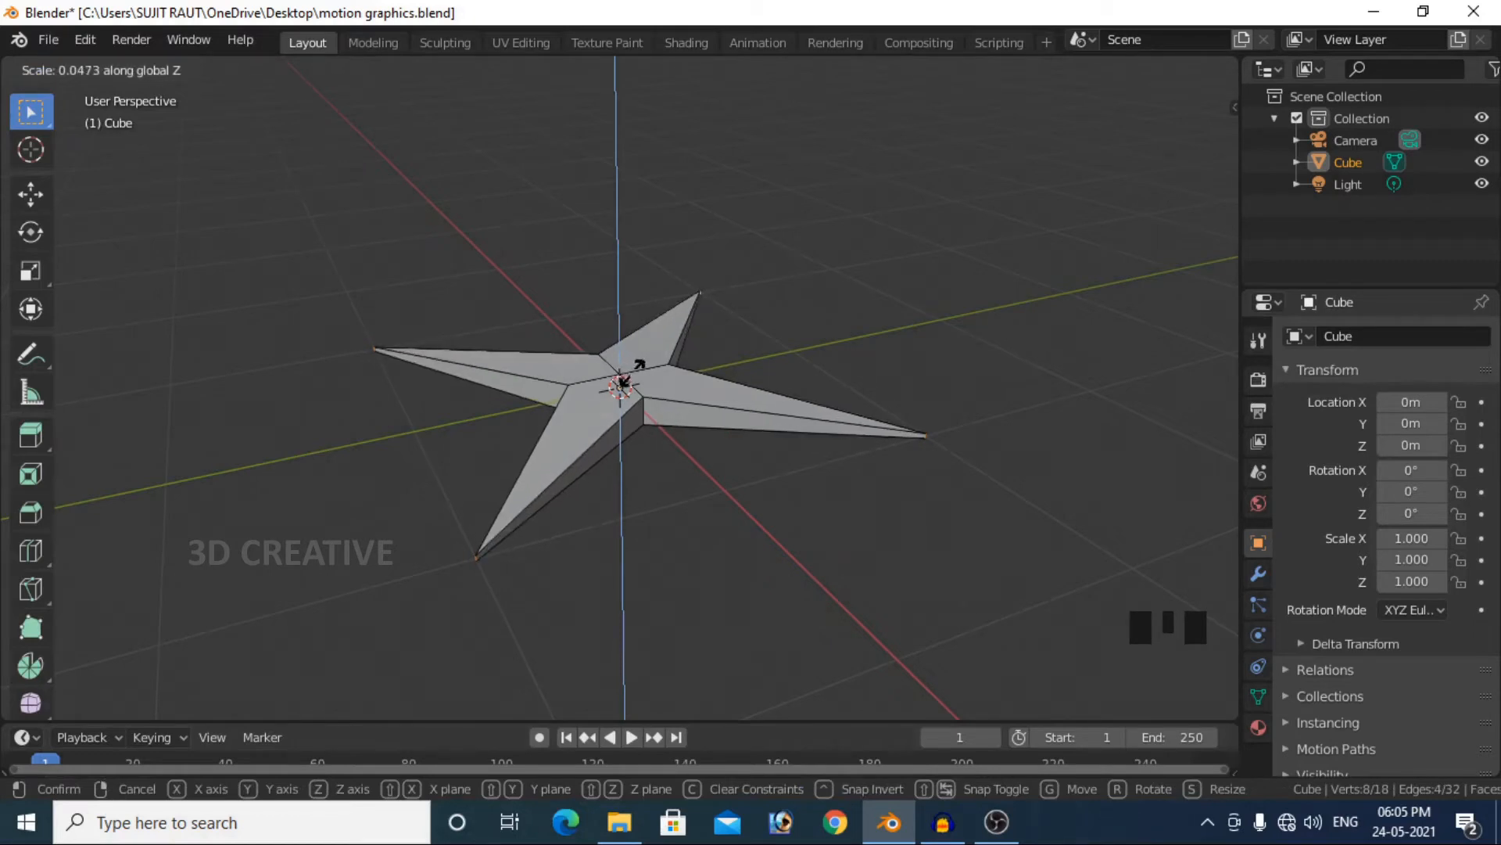
click(637, 365)
click(797, 504)
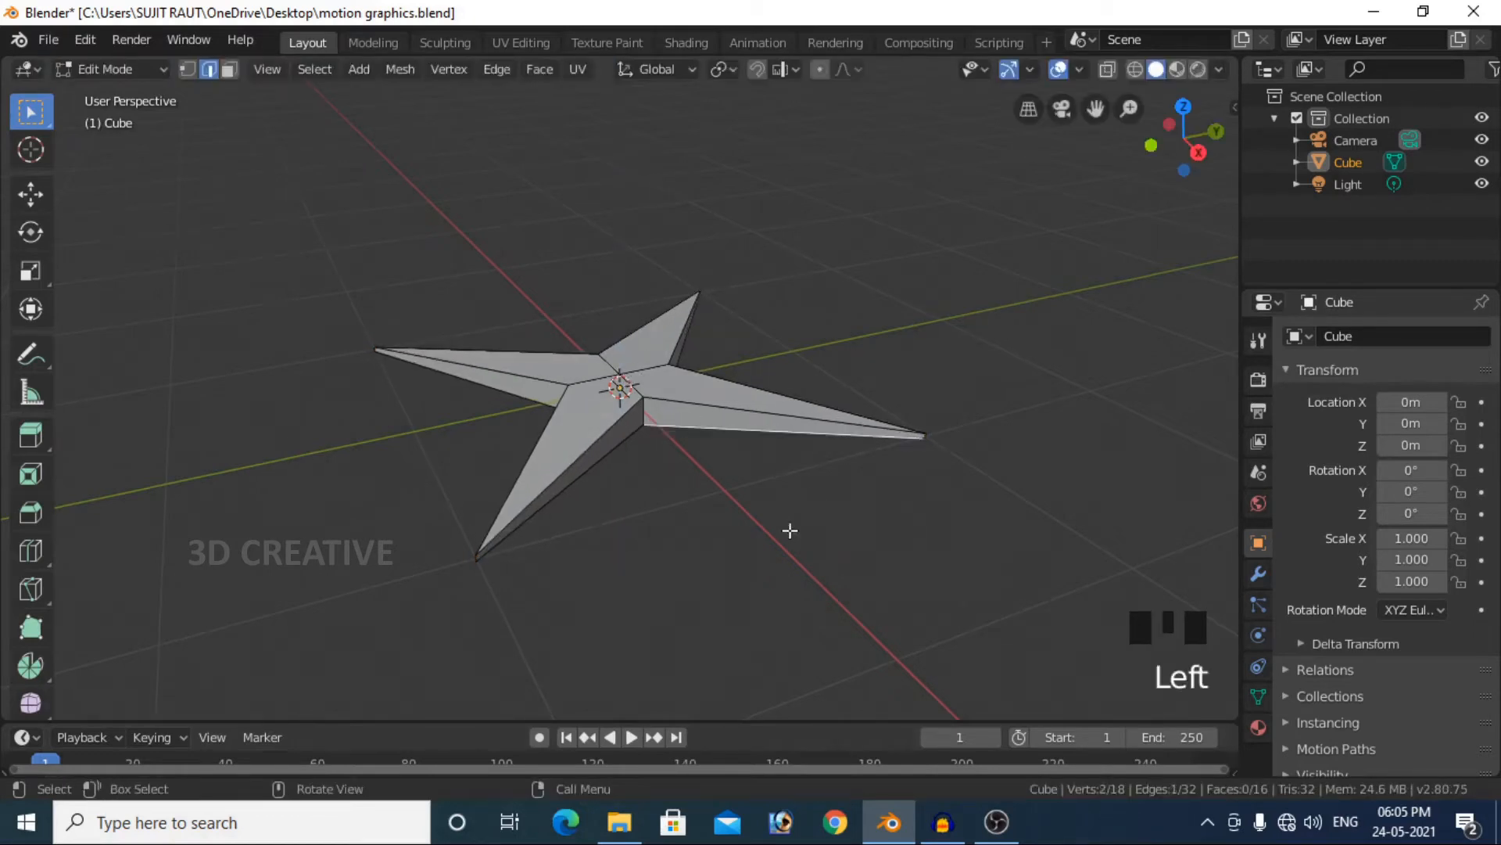
middle_drag(788, 529, 757, 508)
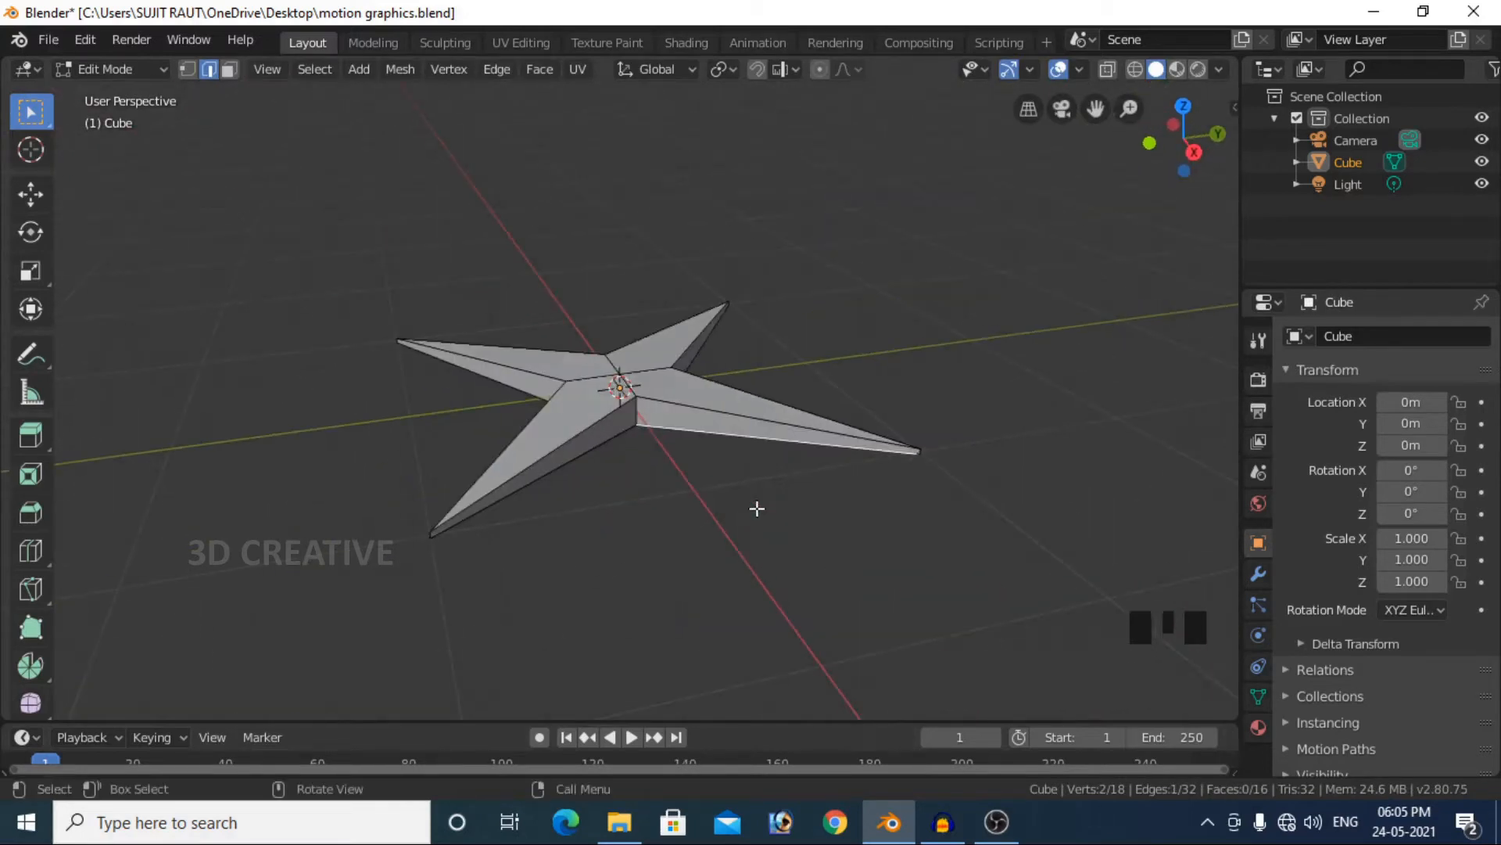
key(Tab)
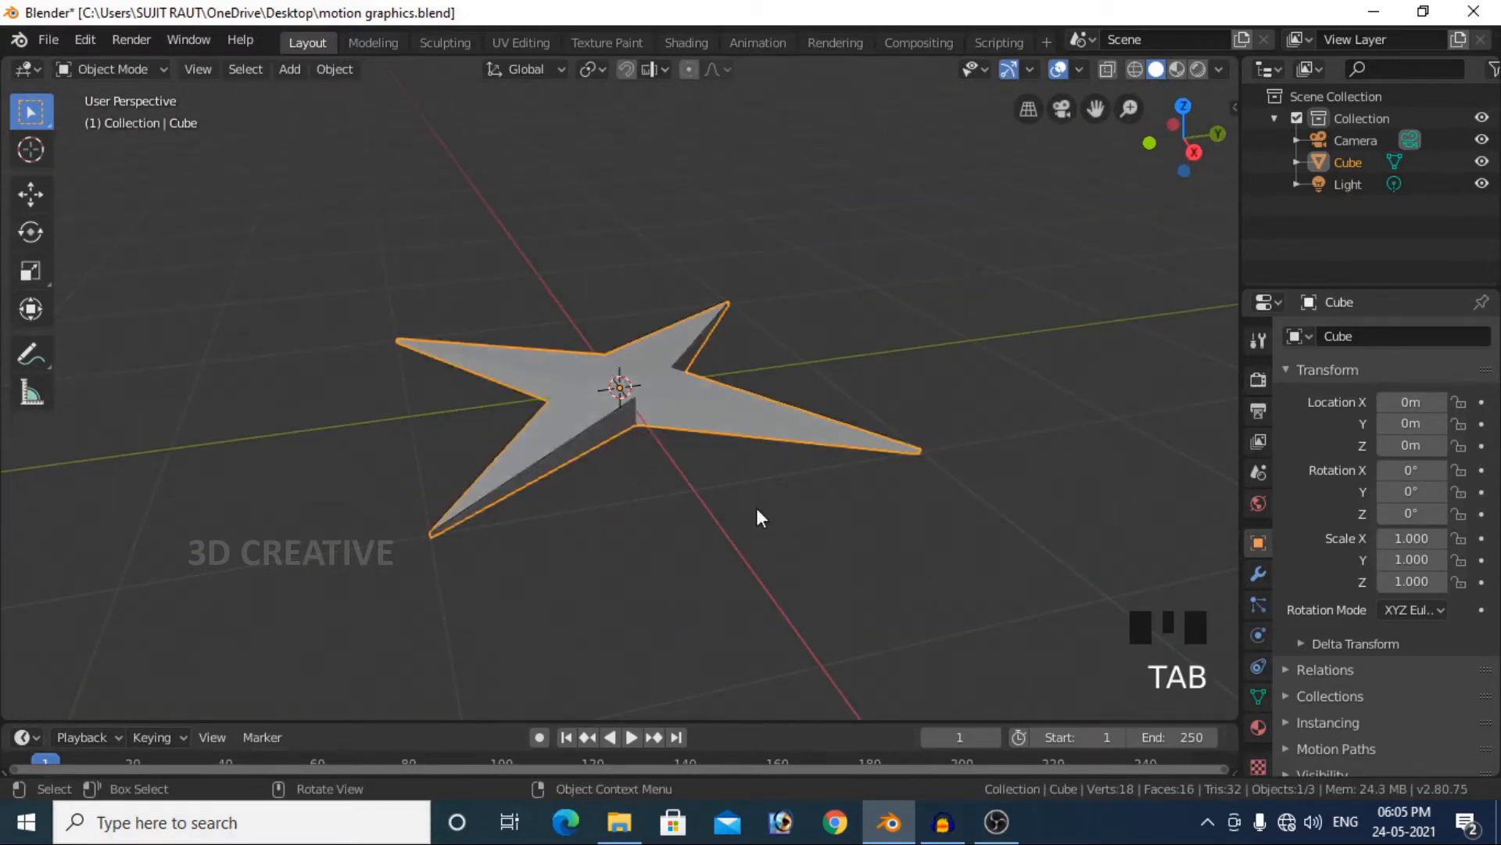
- Move the star along the X axis to a location of about -5.55 m
mouse_move(821, 553)
middle_down()
mouse_move(842, 550)
mouse_move(821, 541)
middle_up()
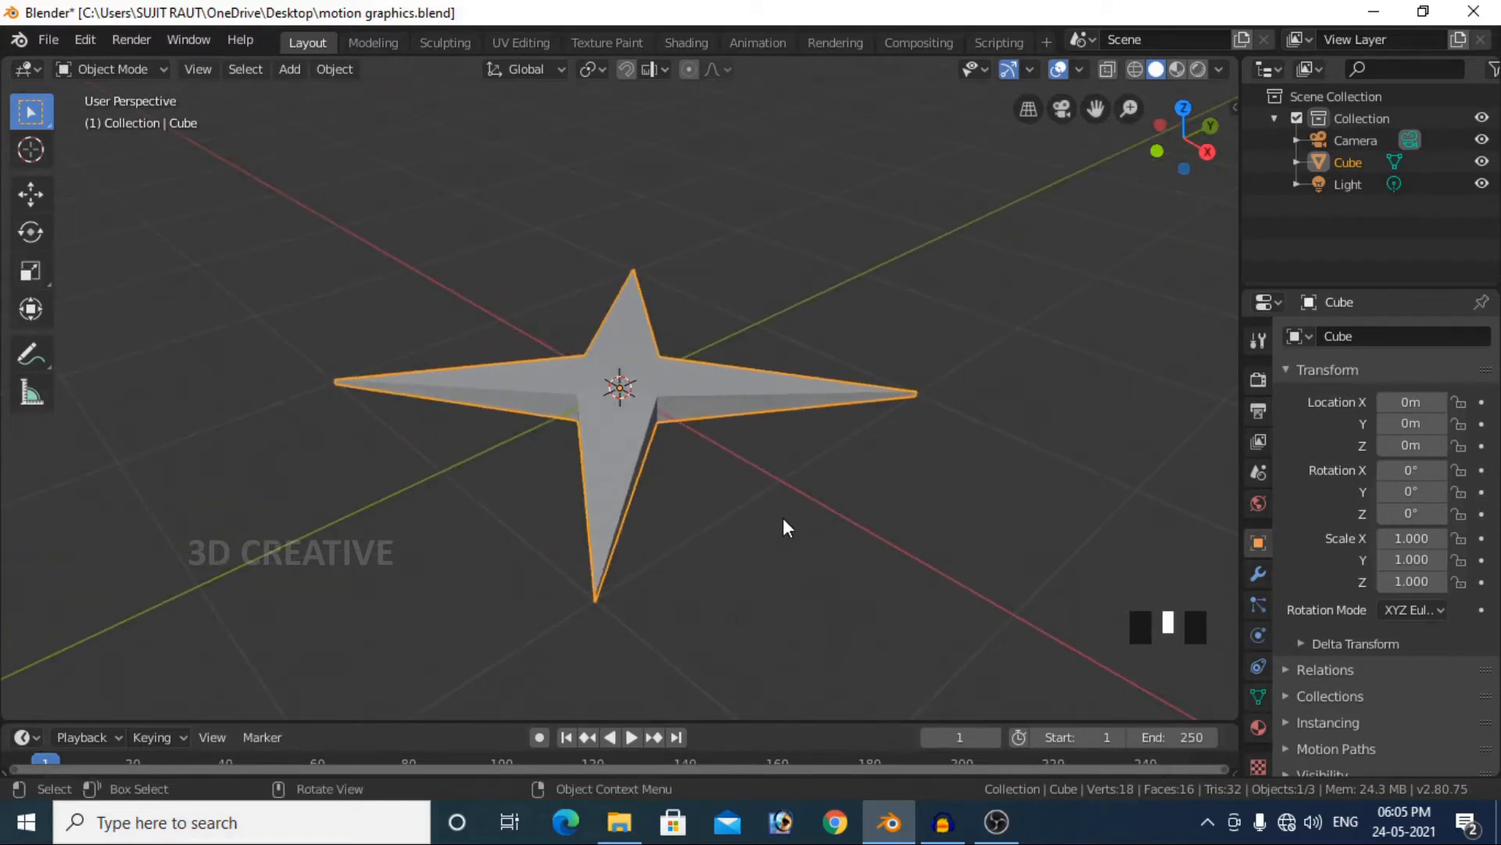
key(g)
key(x)
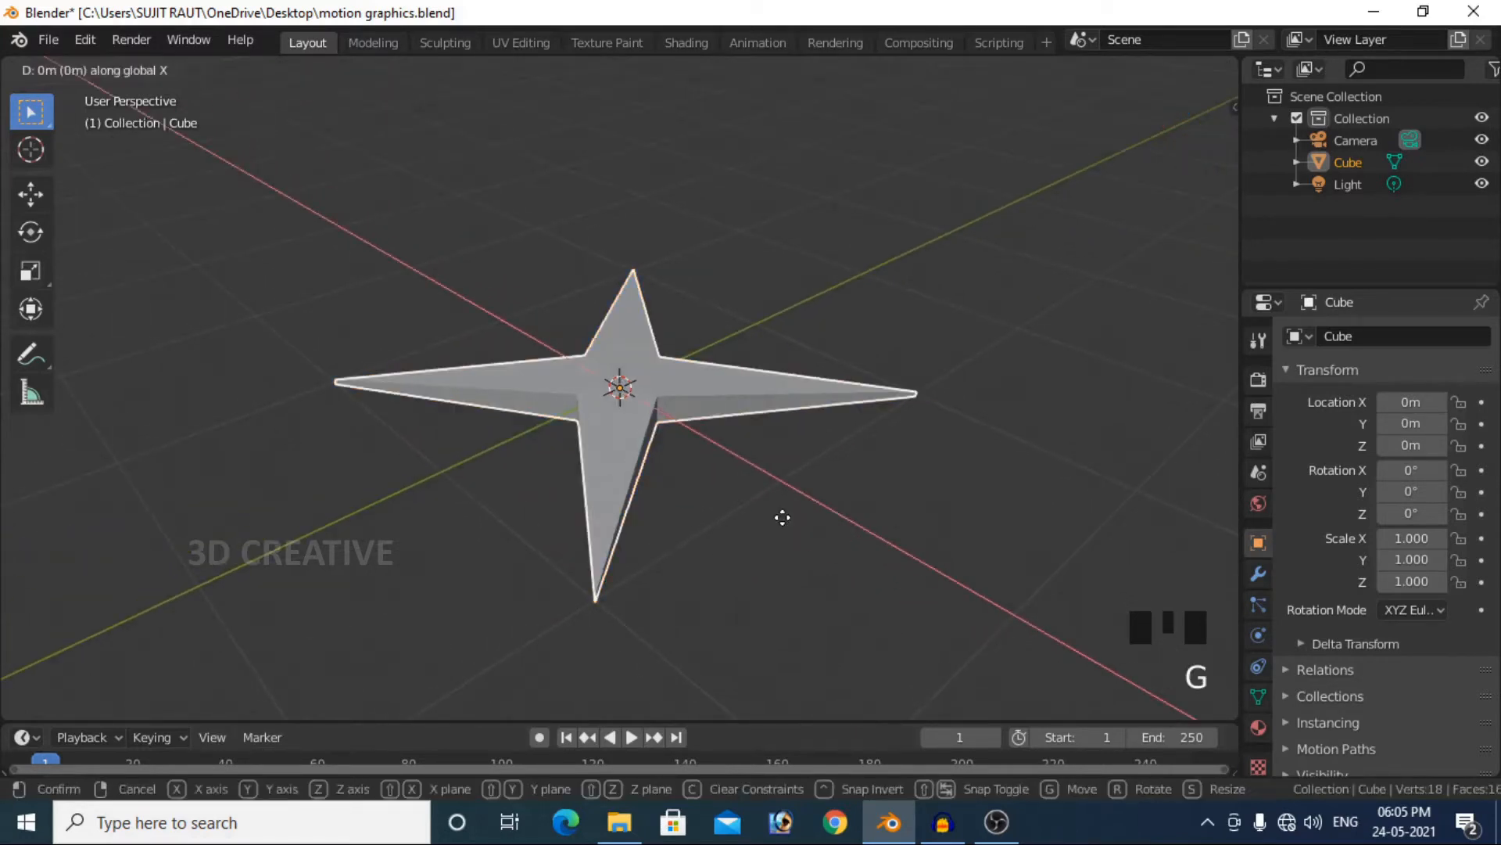
click(376, 277)
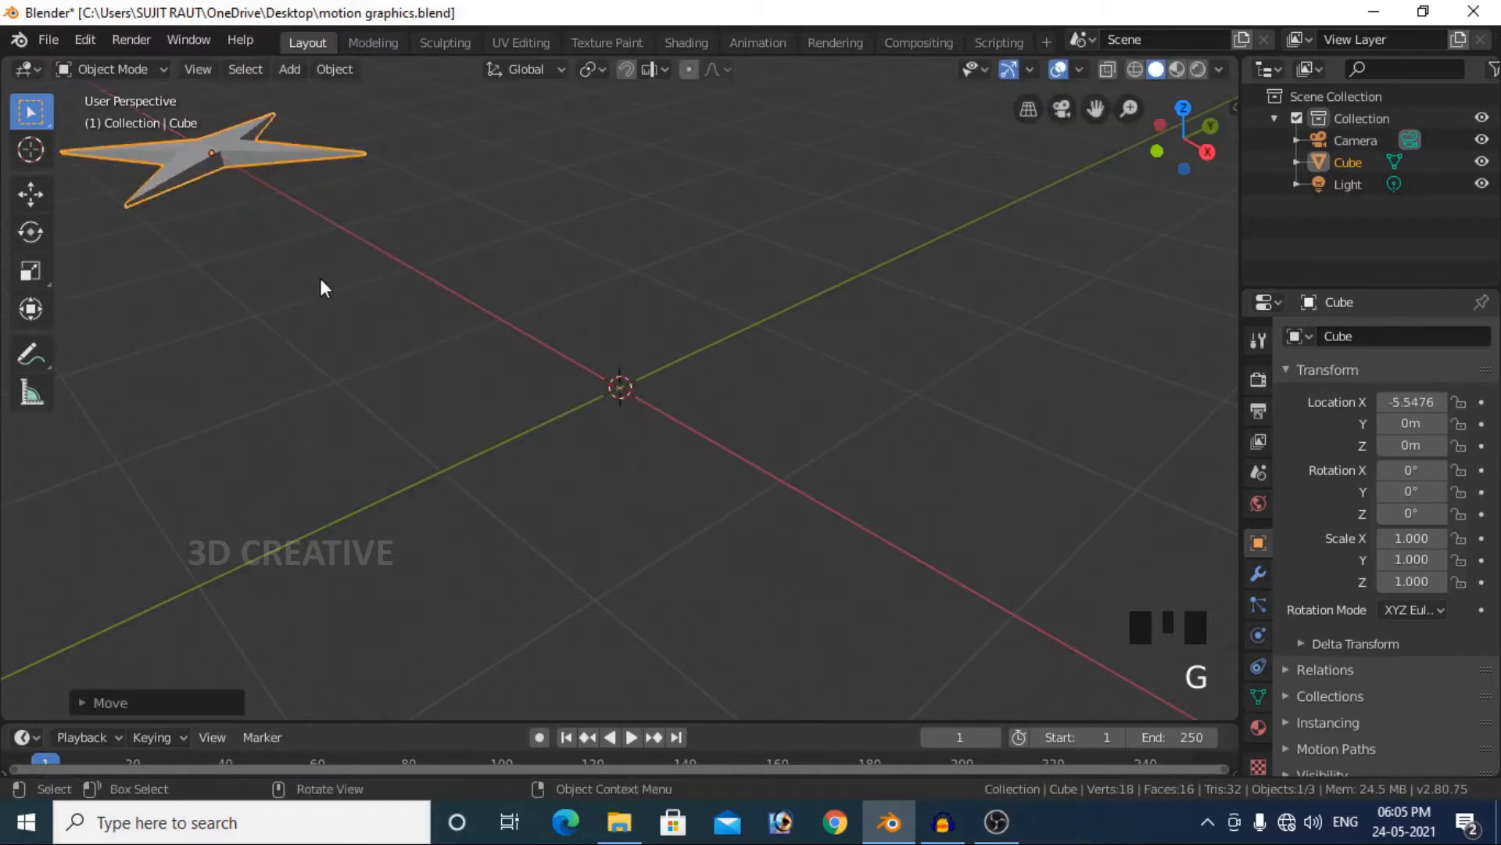
- Switch to the camera view, select the camera and set its X and Y location to 0 m
middle_drag(322, 285, 363, 384)
scroll(370, 360, down, 5)
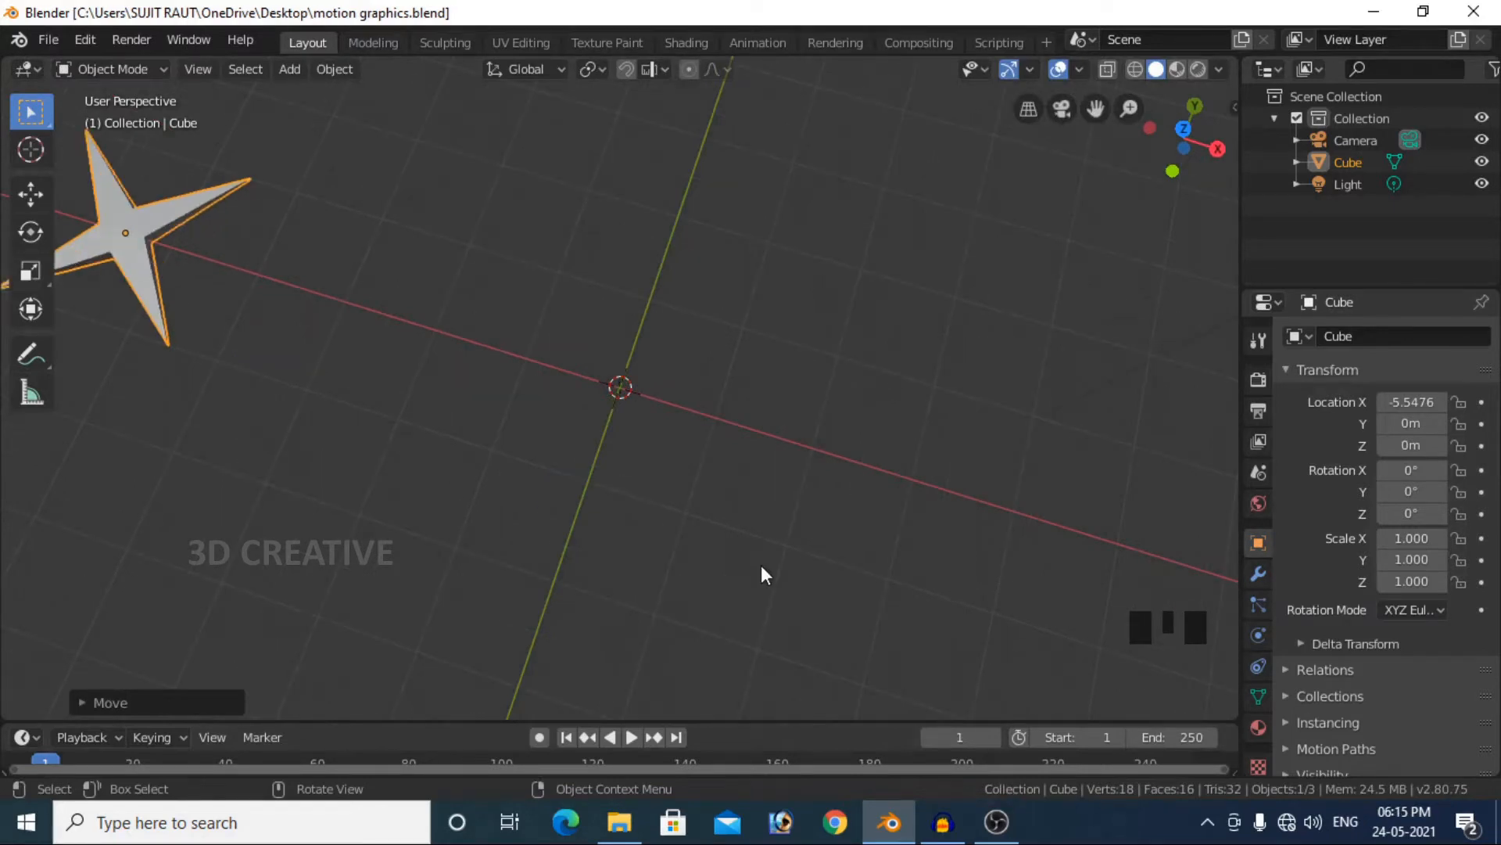
key(KP_0)
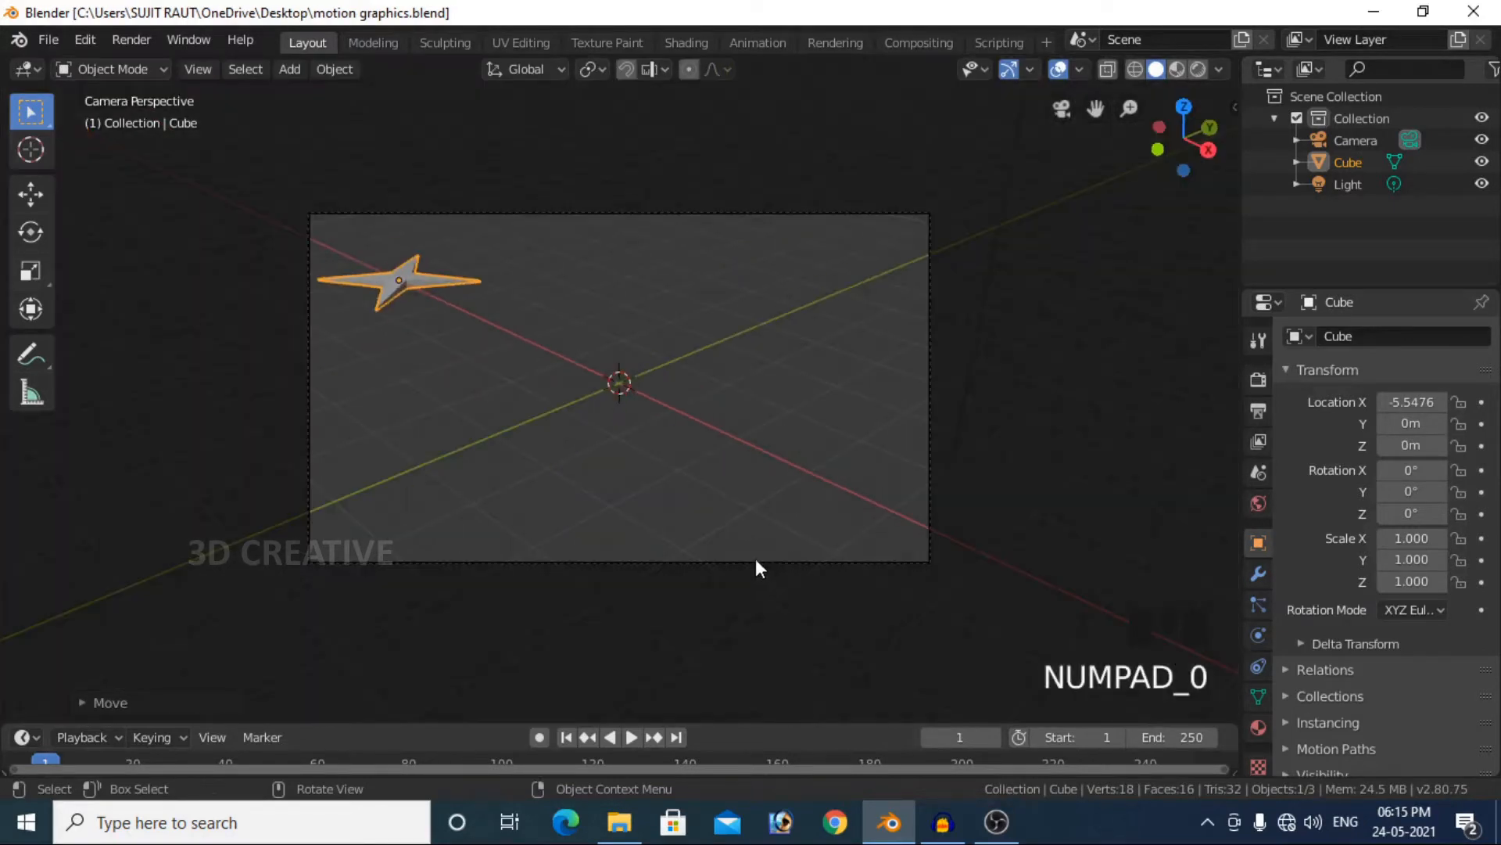
click(926, 553)
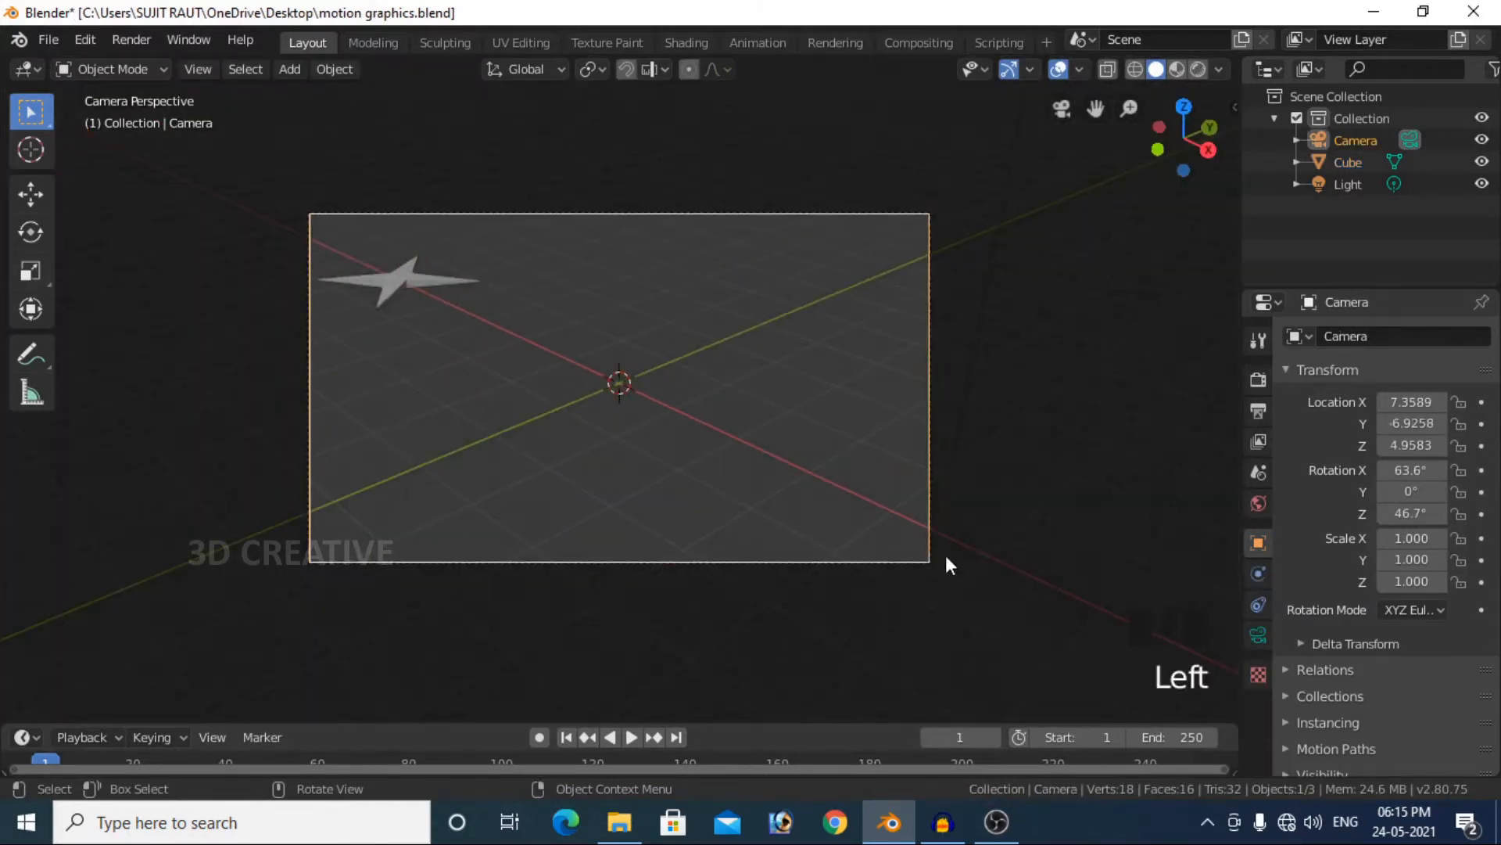
click(1415, 402)
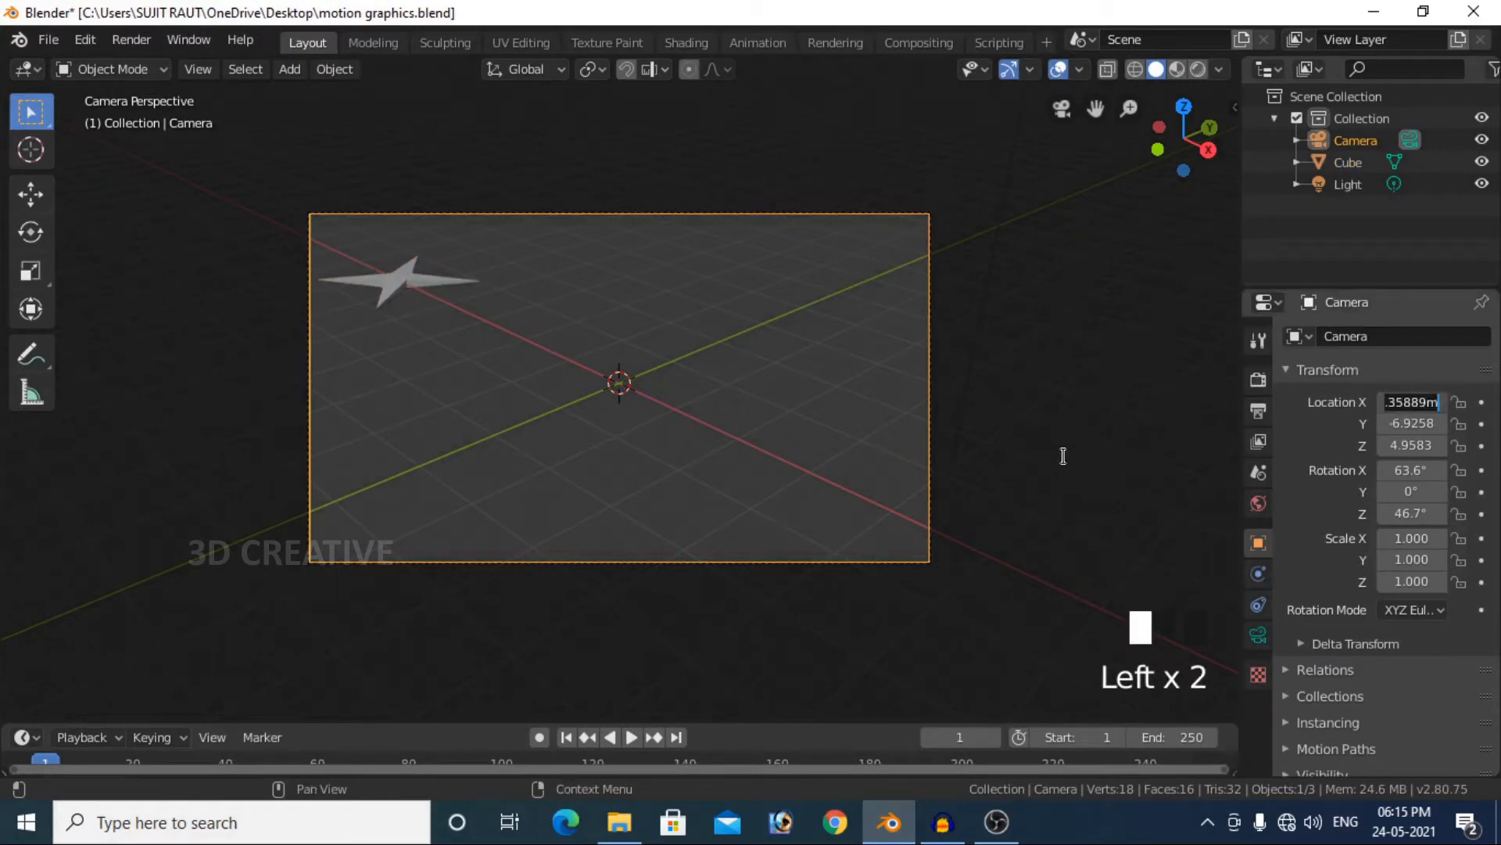
text(0)
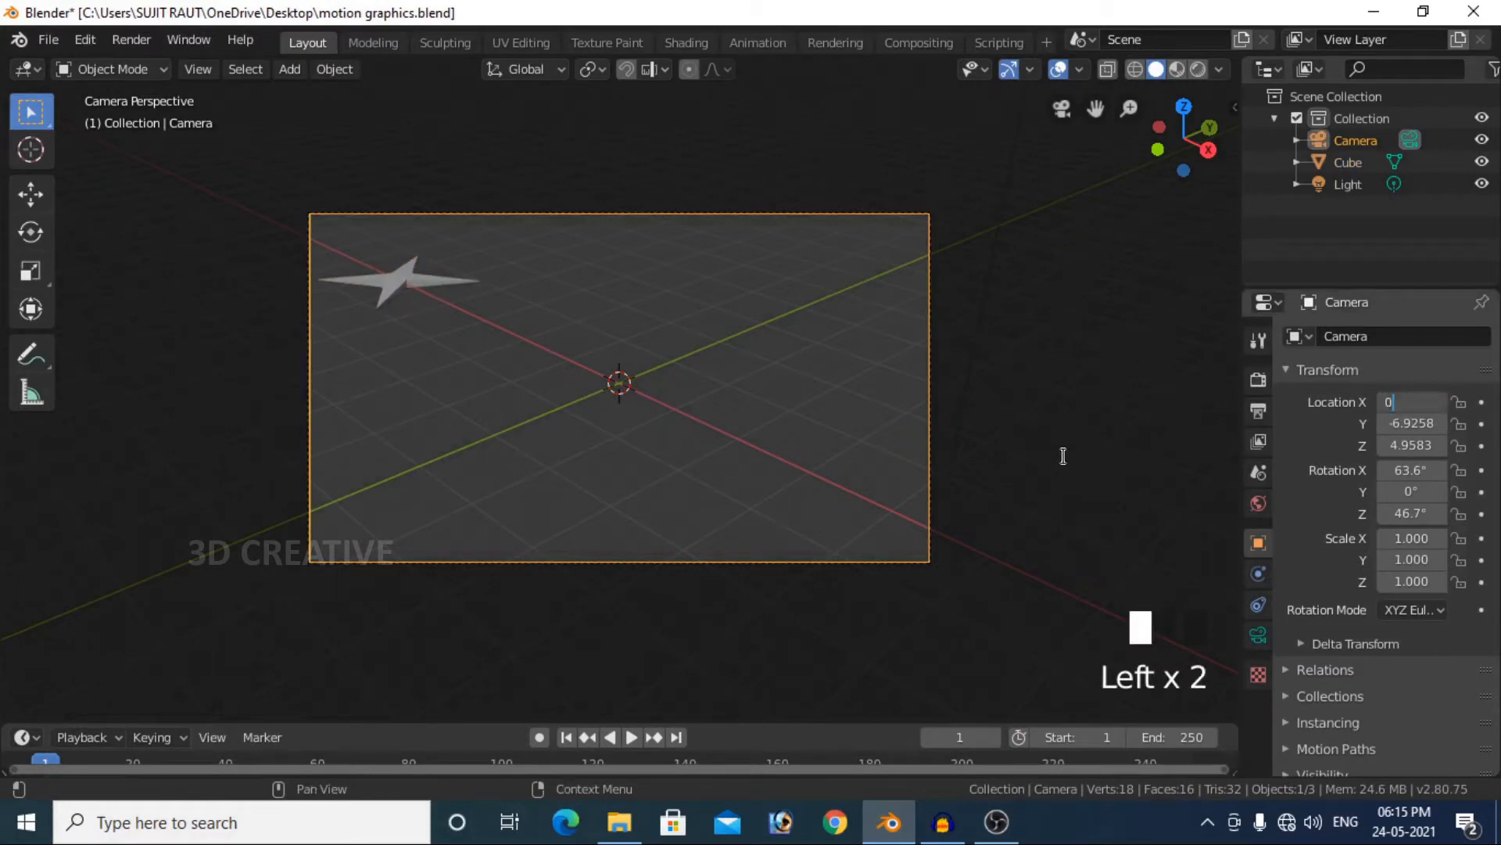
key(Return)
click(1424, 424)
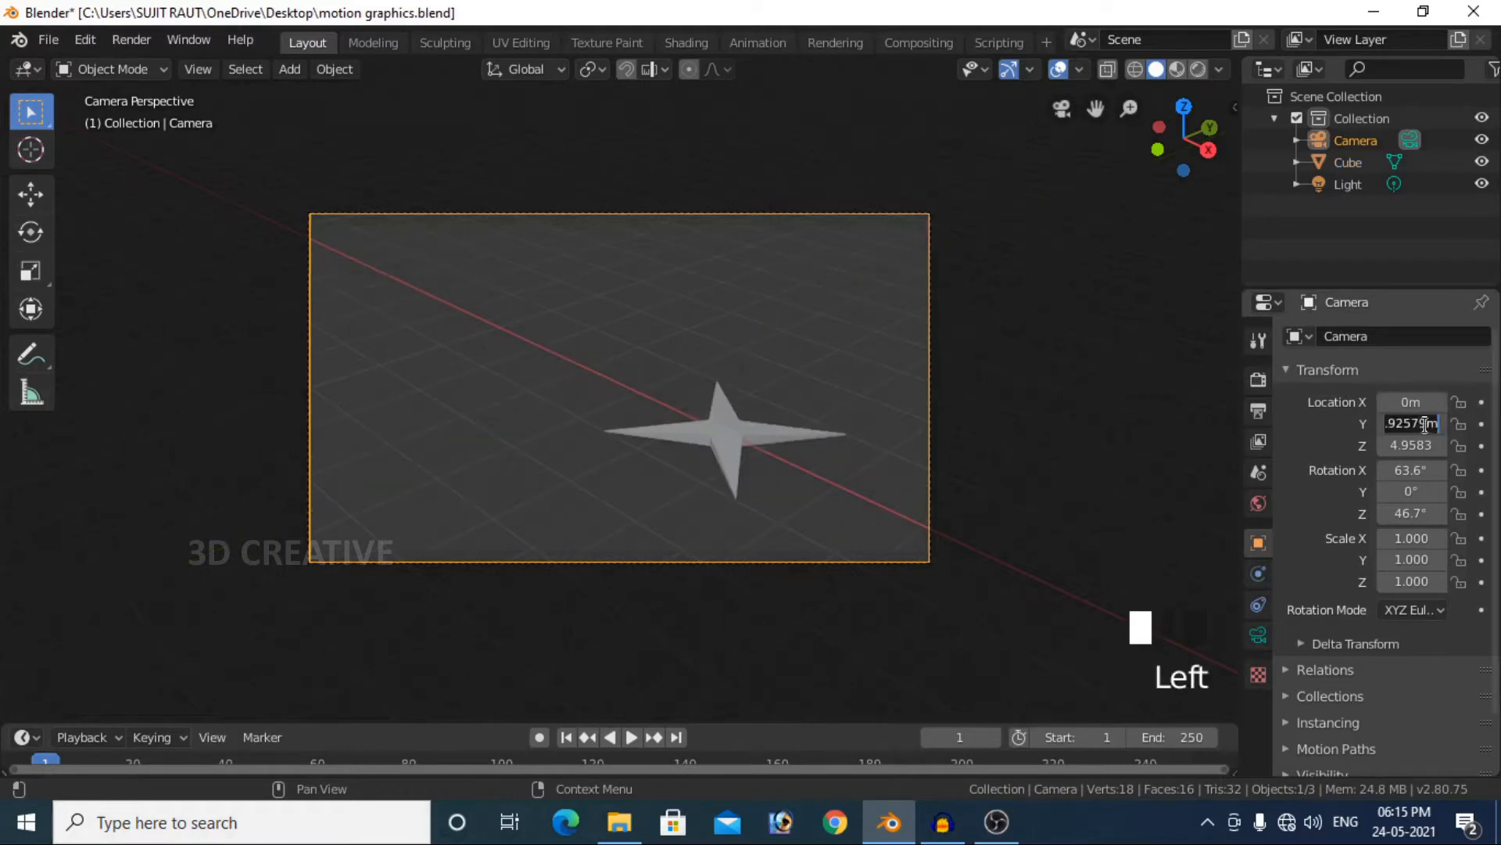
text(0)
key(Return)
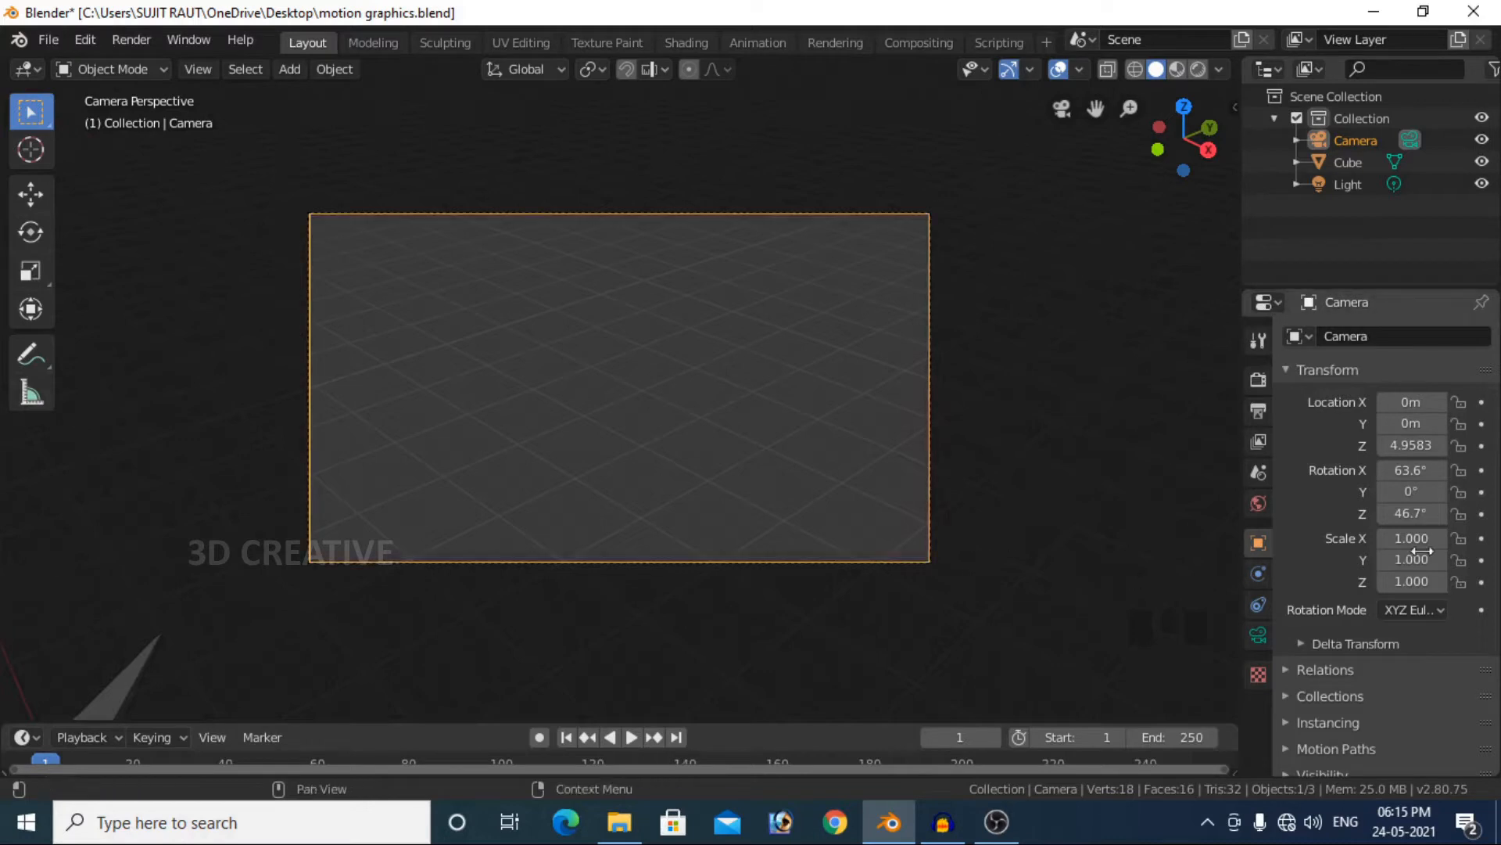
- Set the camera's X and Z rotation to 0° so it looks straight down
click(1417, 468)
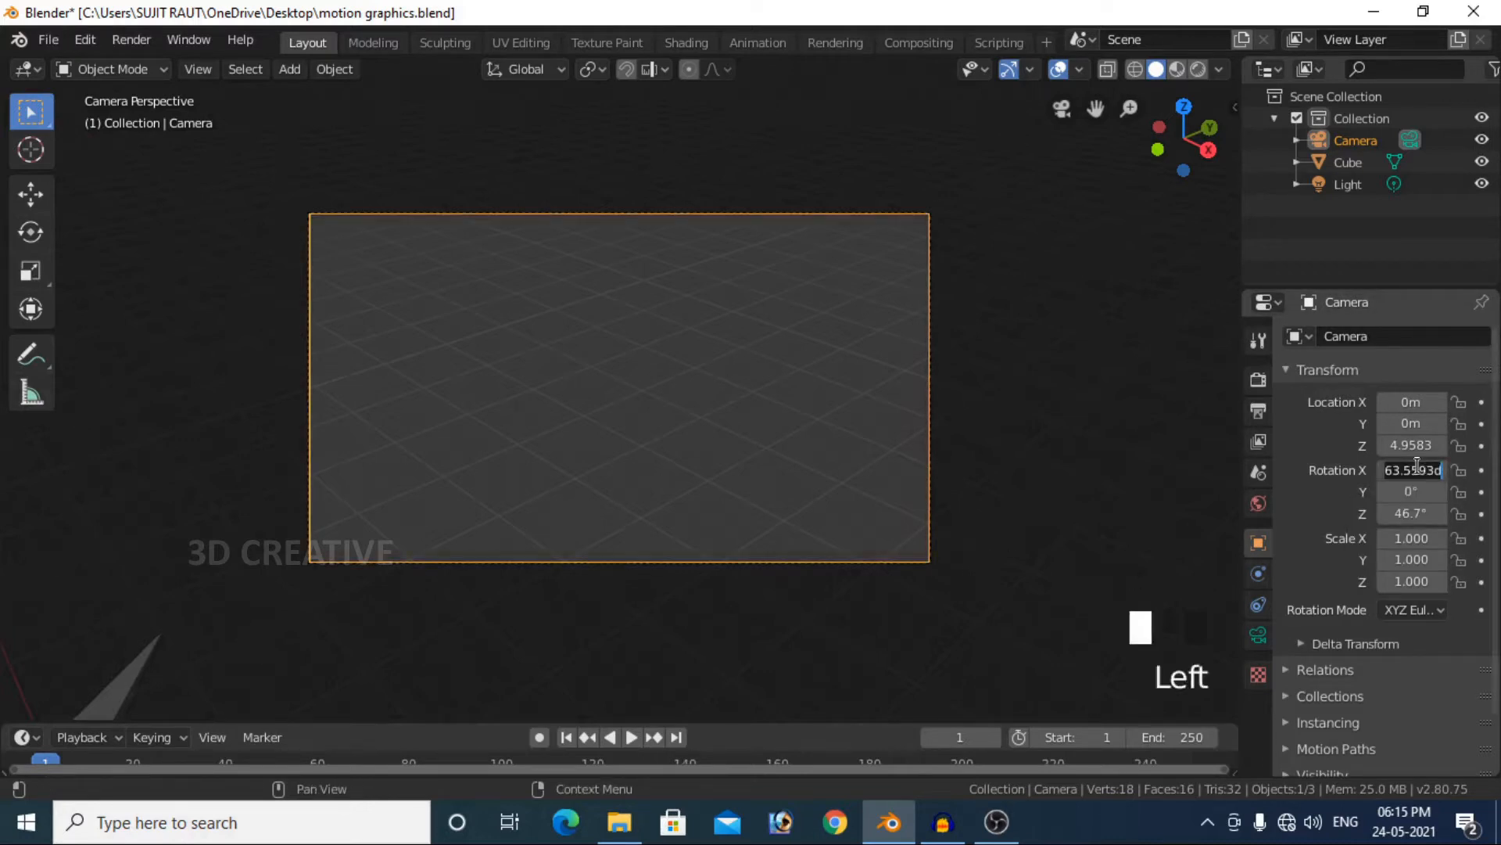
text(0)
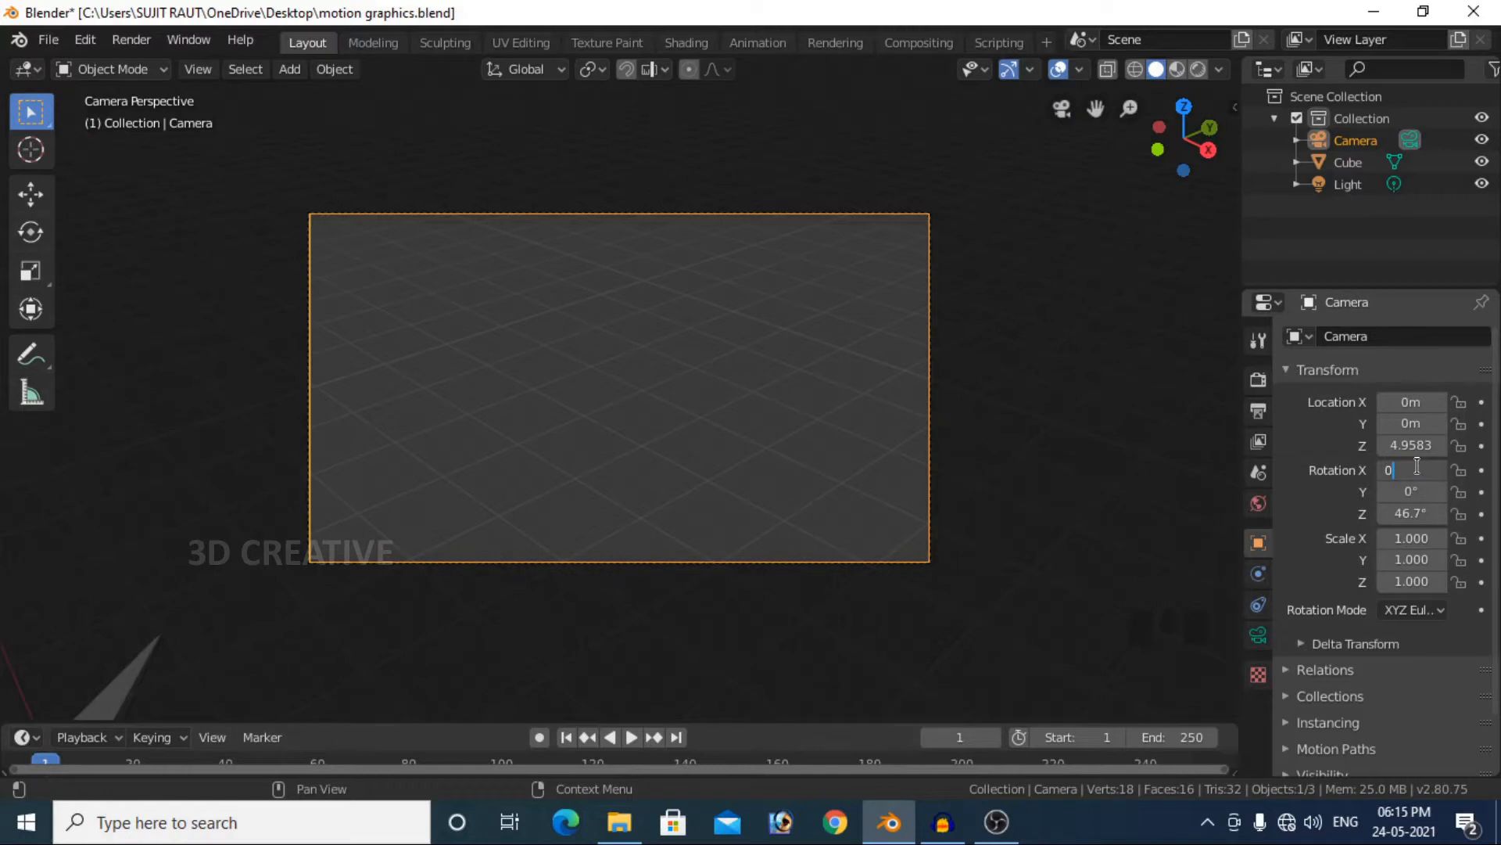
double_click(1416, 514)
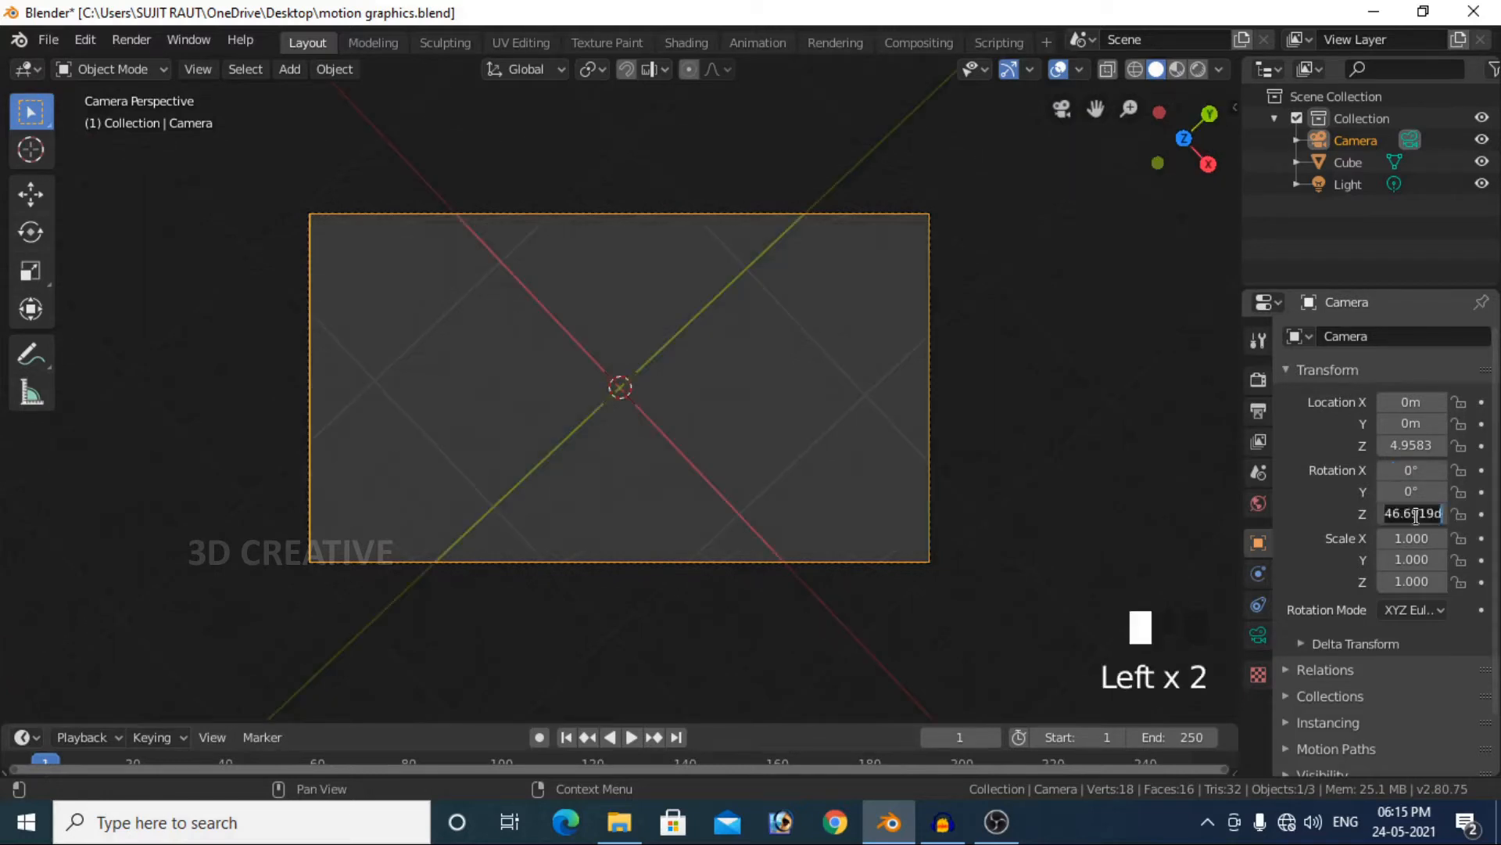
text(0)
key(Return)
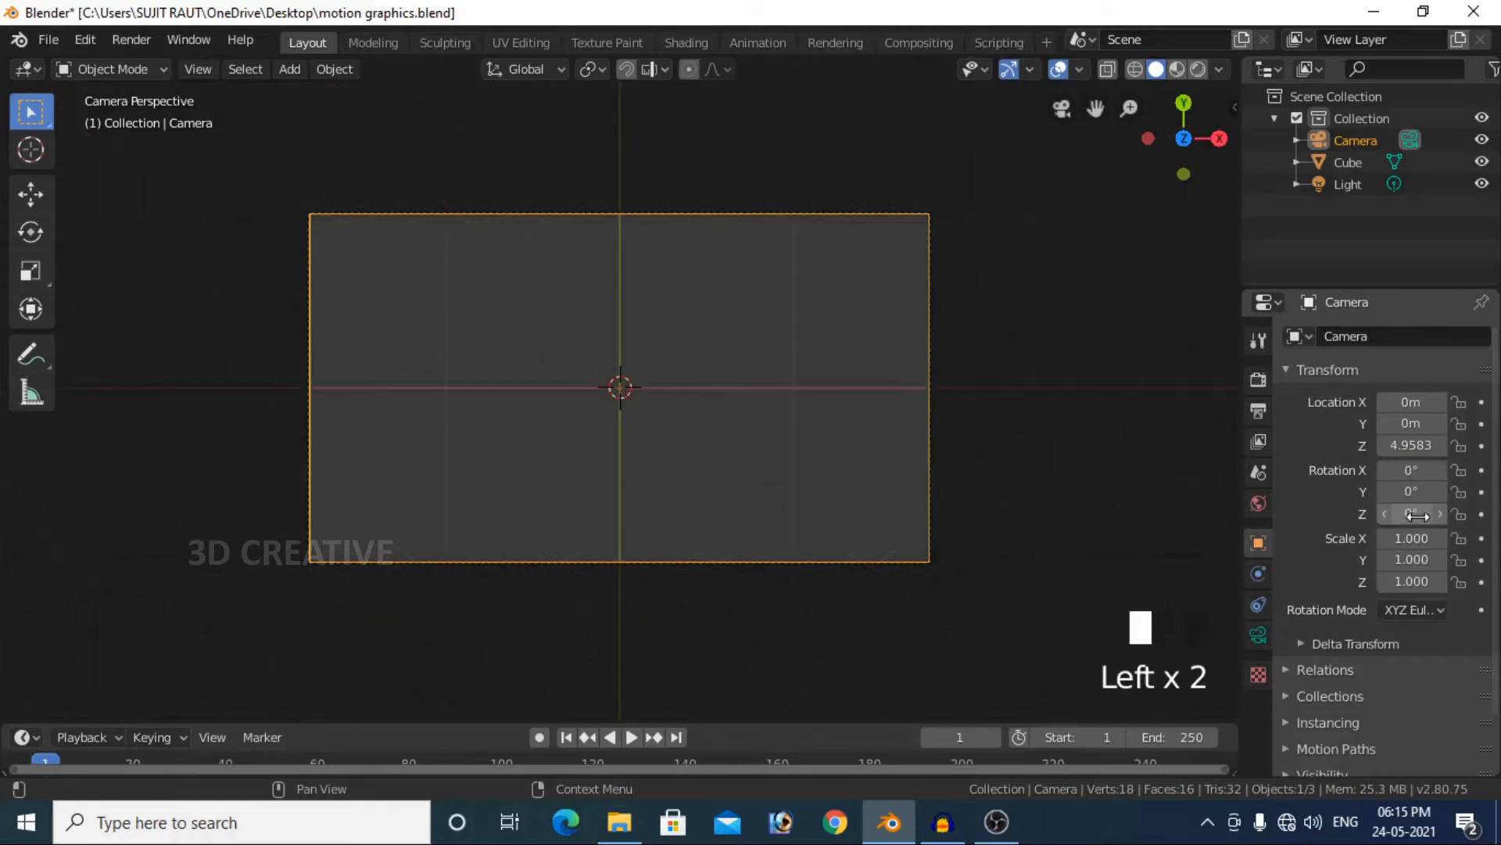
scroll(824, 544, down, 1)
scroll(824, 543, up, 1)
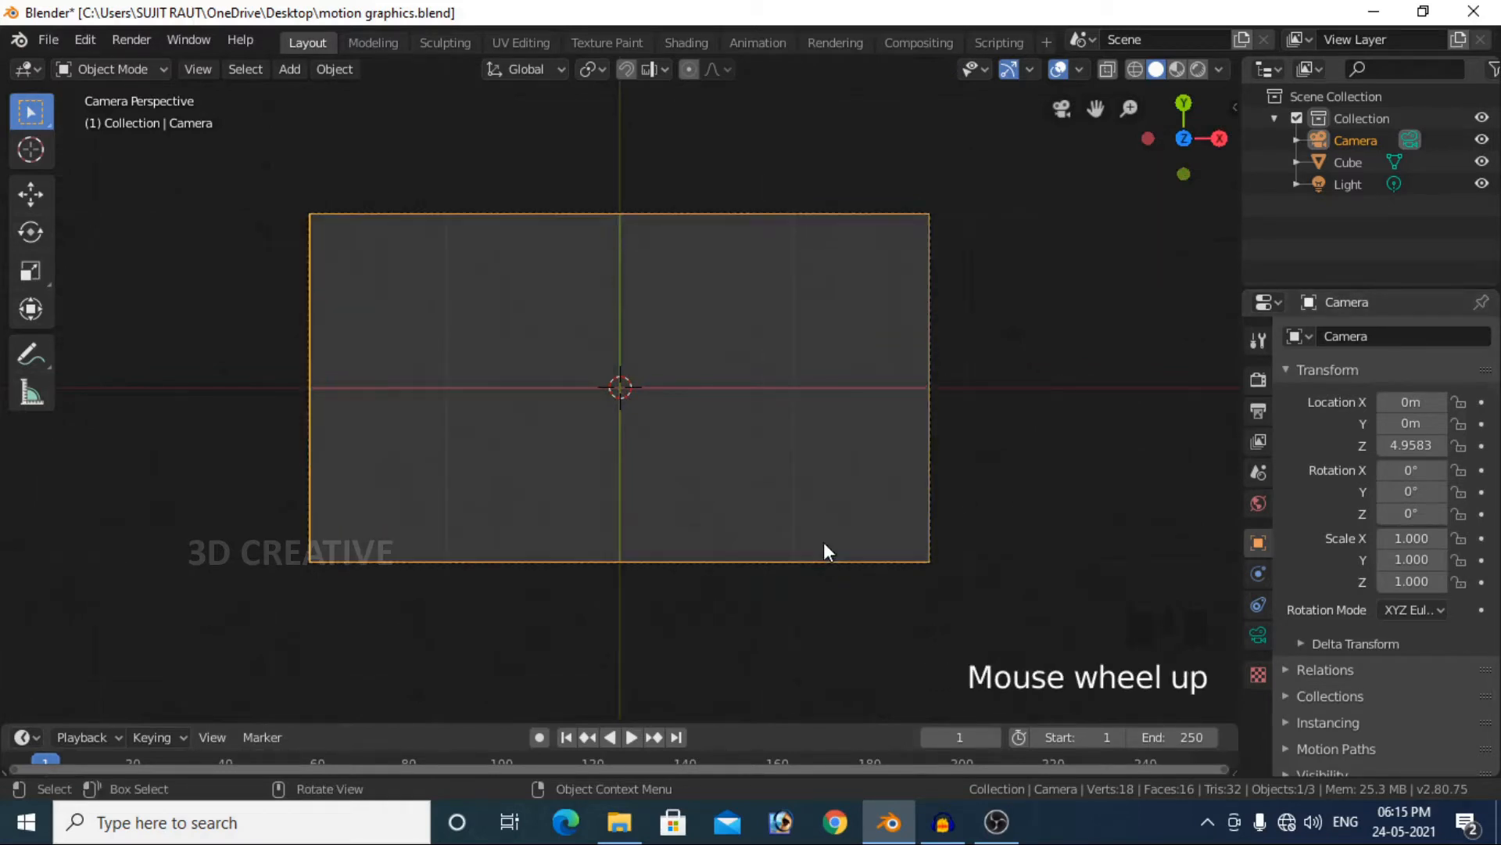
- Add a torus mesh at the origin with 3 major segments and 3 minor segments
click(288, 69)
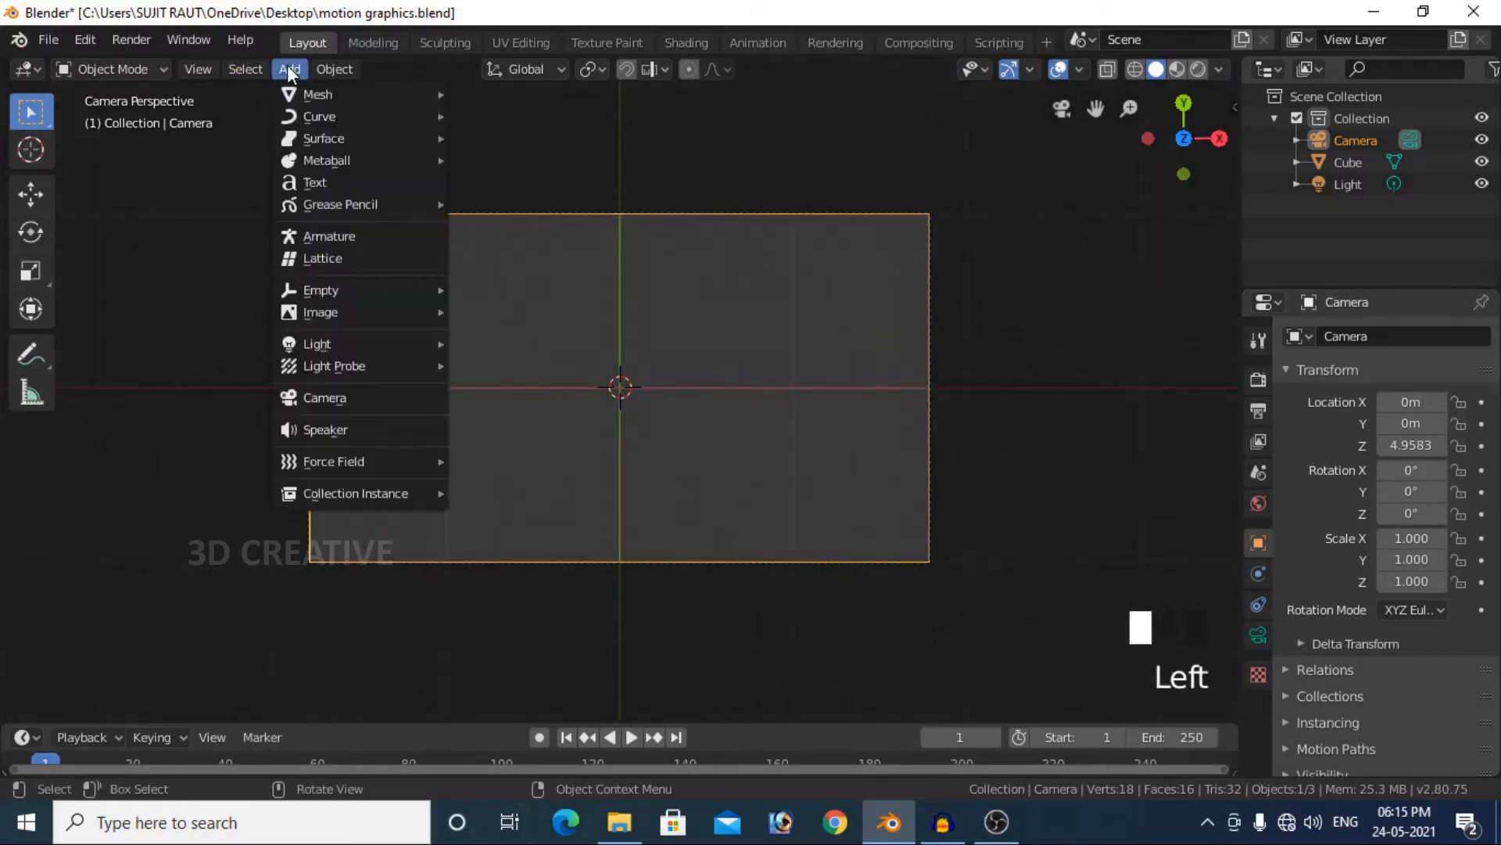
mouse_move(297, 92)
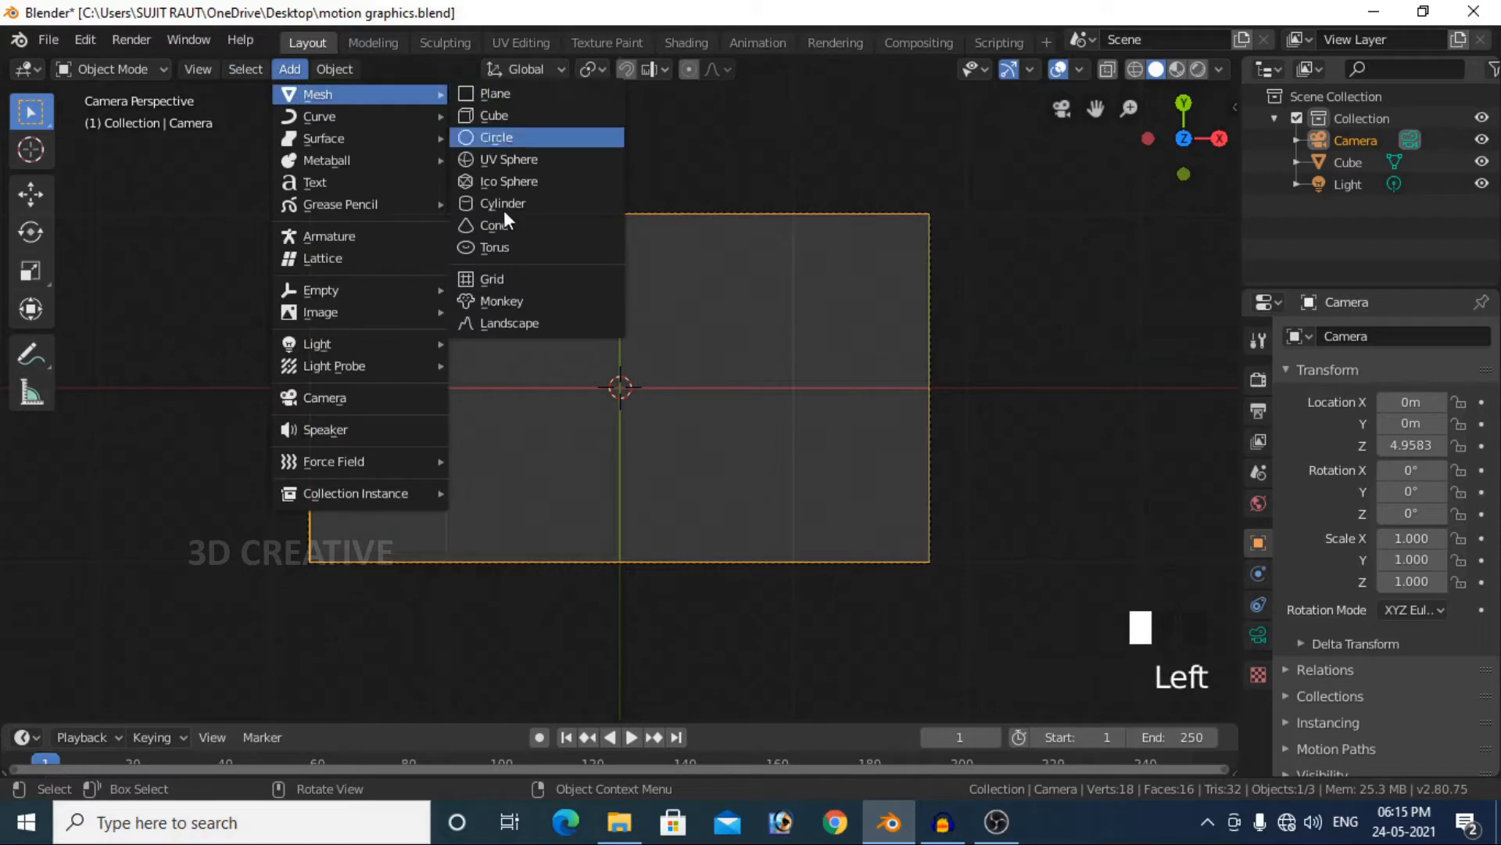
click(505, 245)
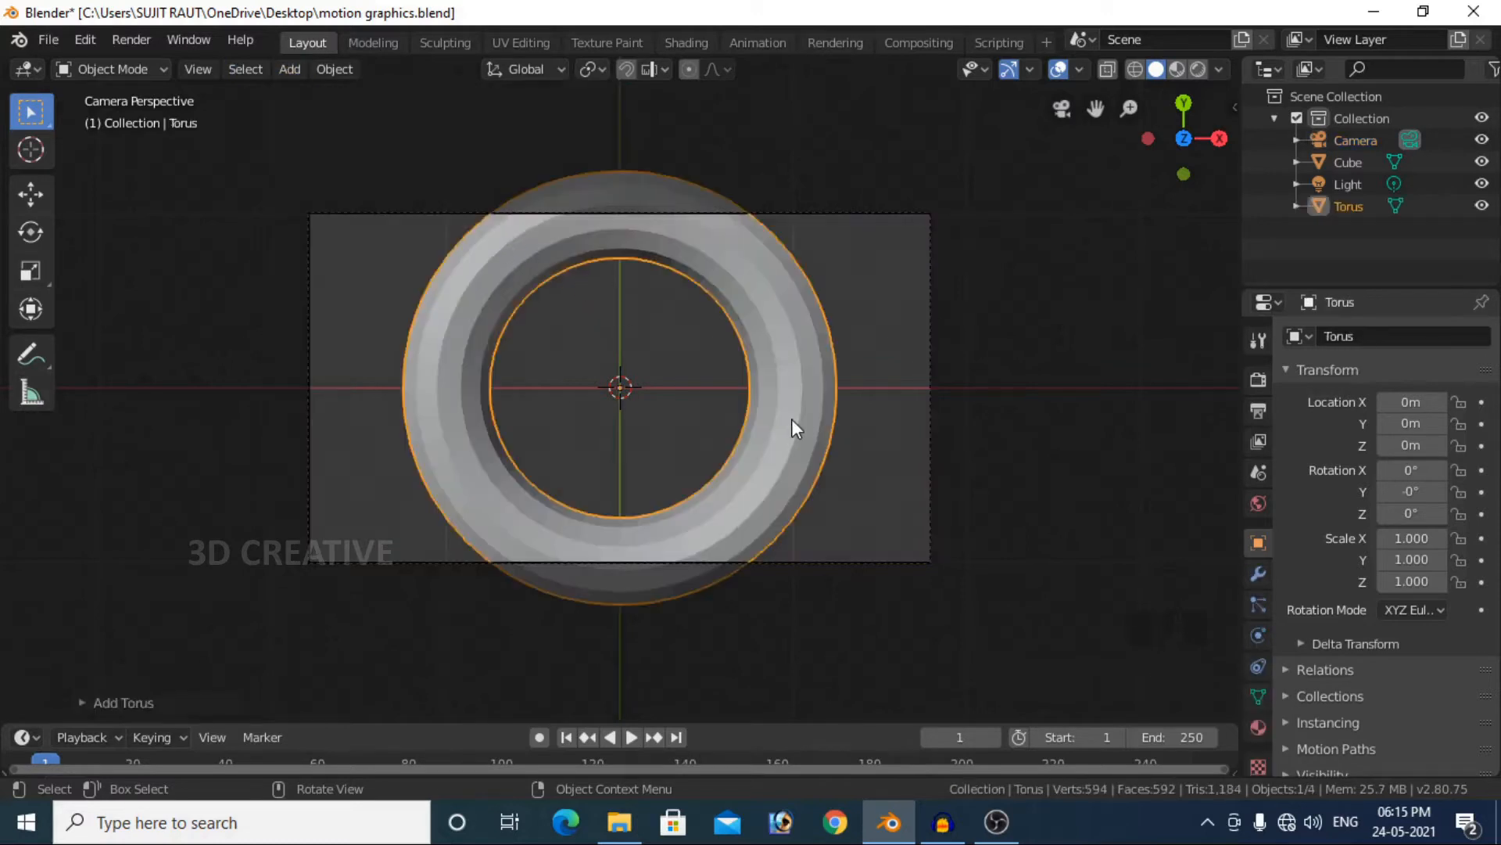
click(176, 693)
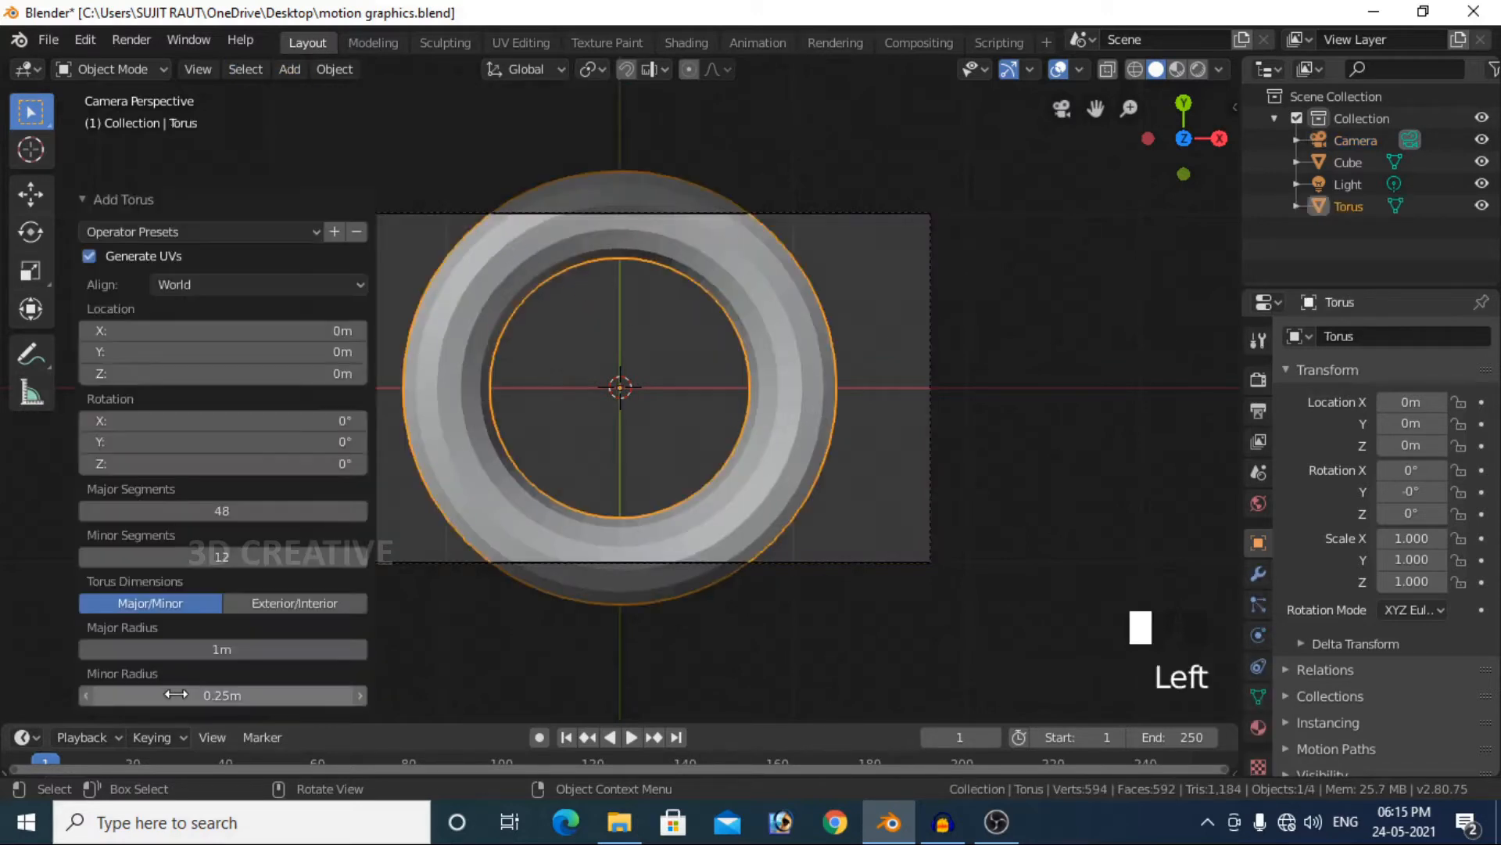
click(137, 512)
text(3)
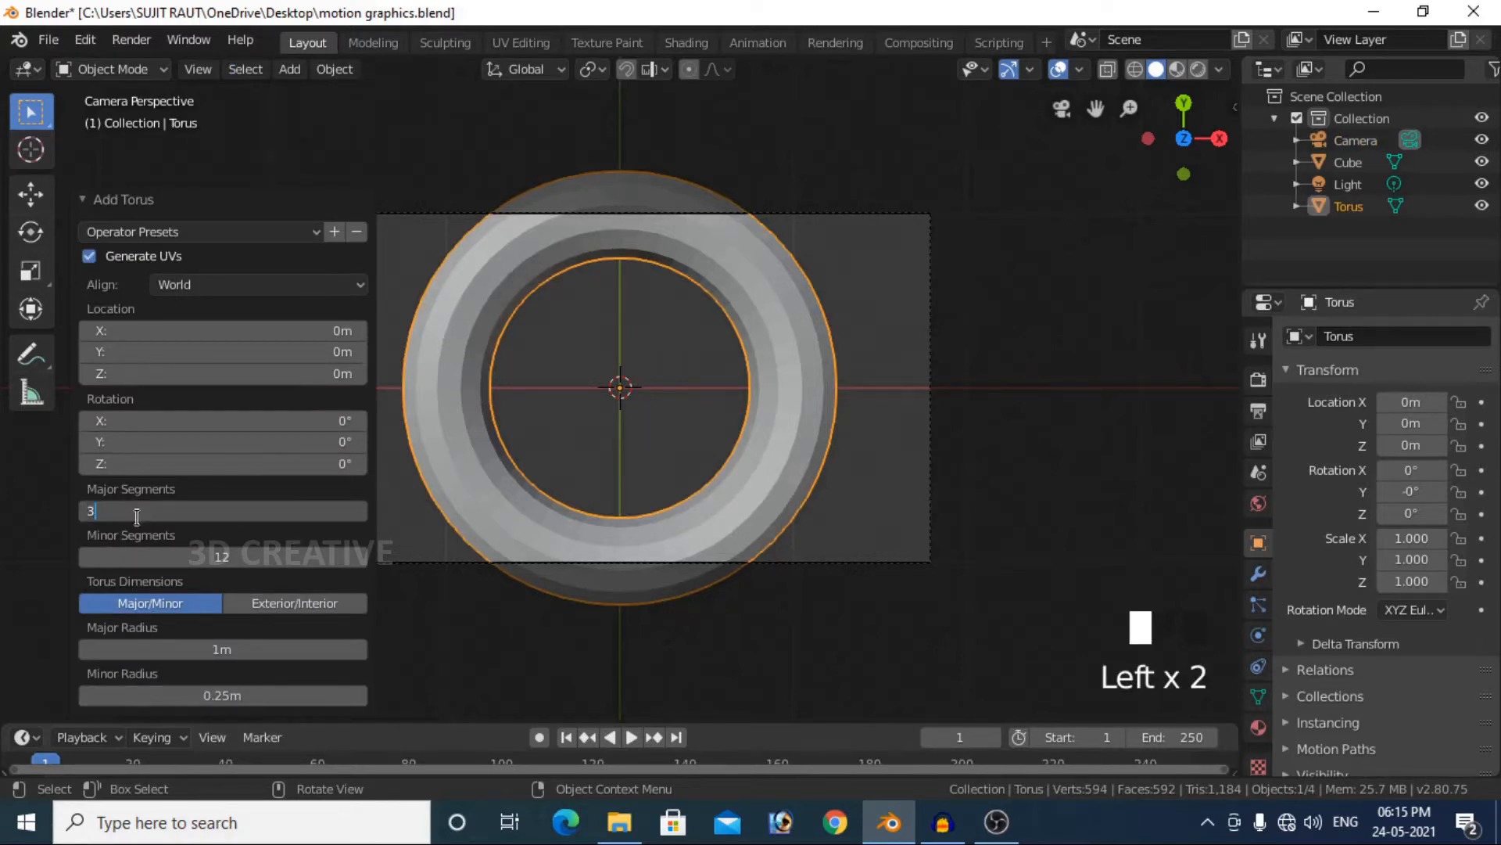
key(Return)
click(176, 556)
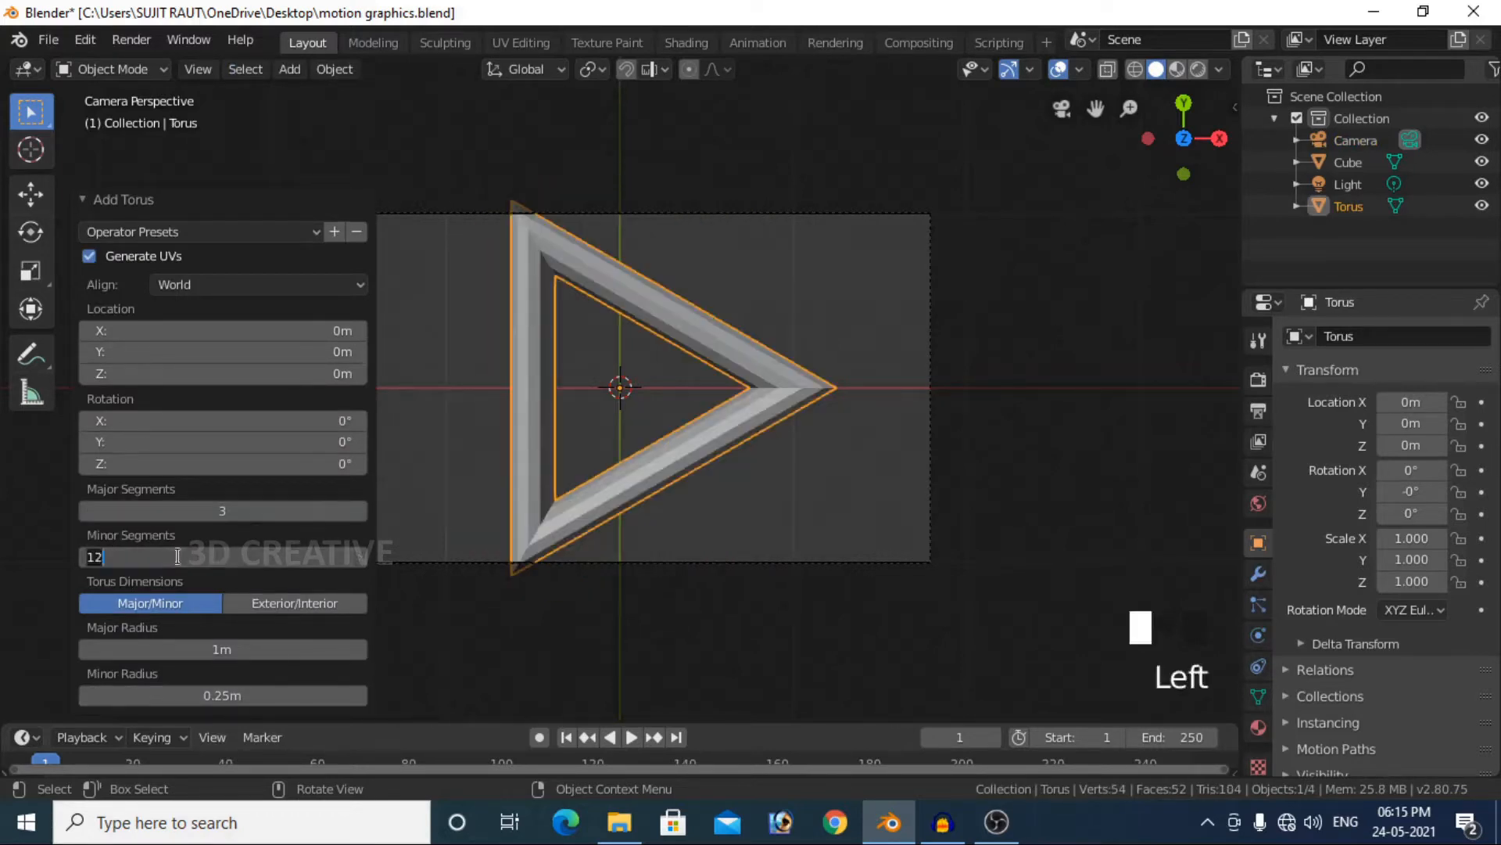
text(3)
key(Return)
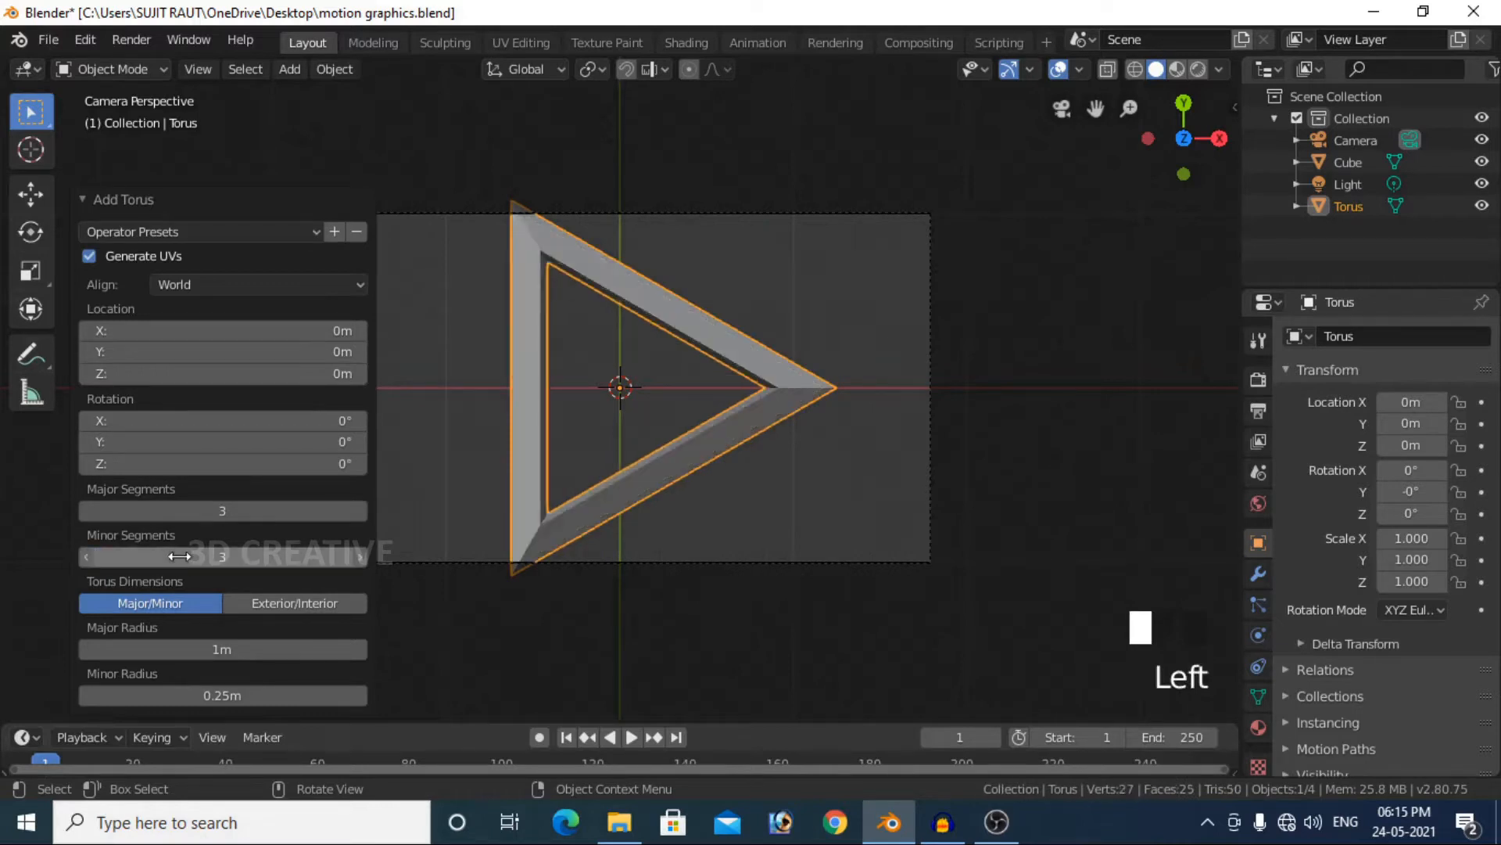
- Set the triangular torus's minor radius to 0.01 m and deselect it
click(168, 695)
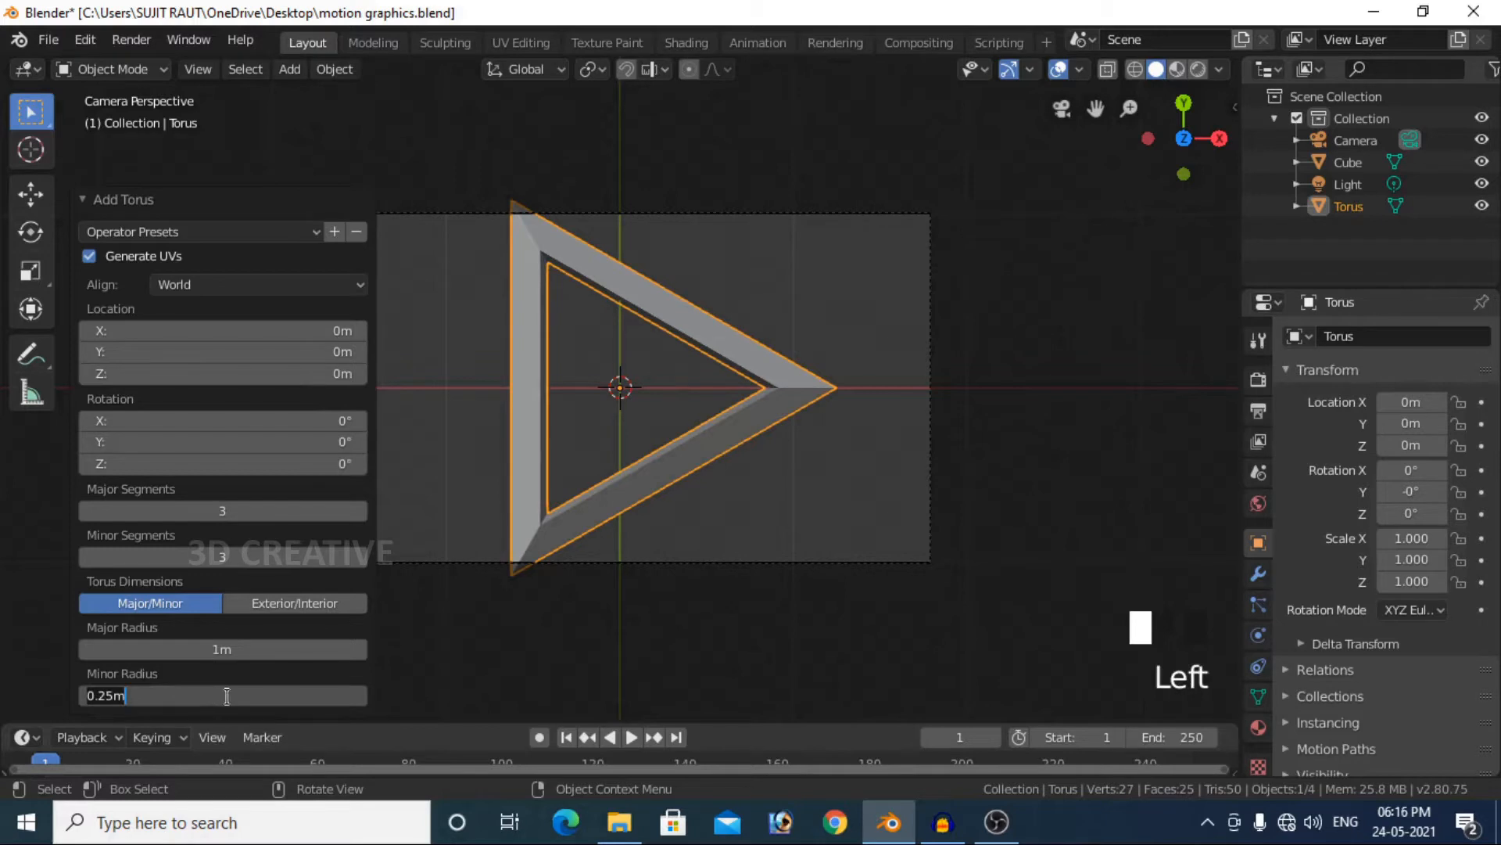
text(.)
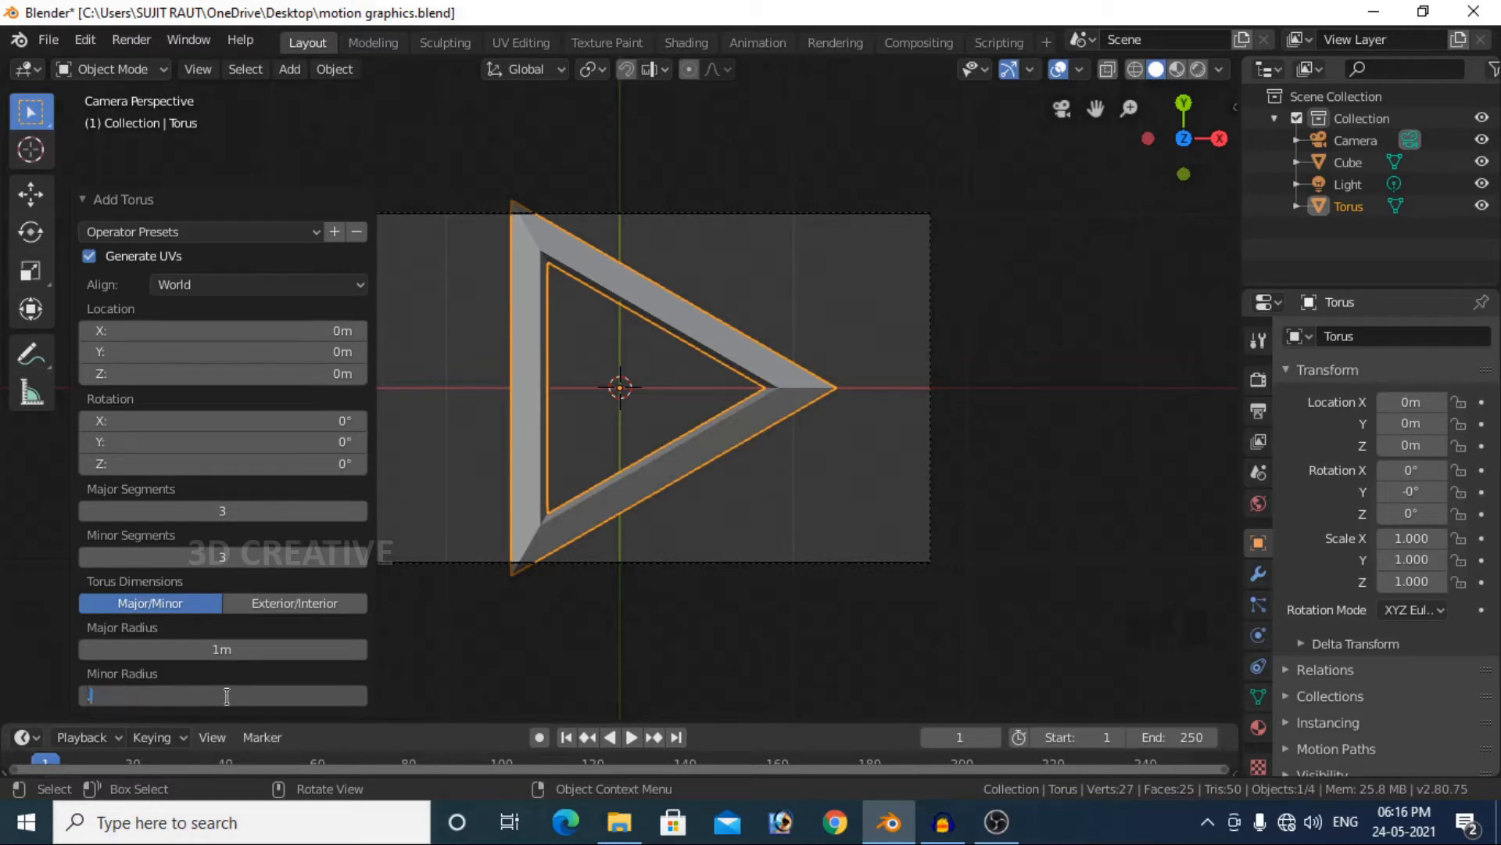
text(01)
key(Return)
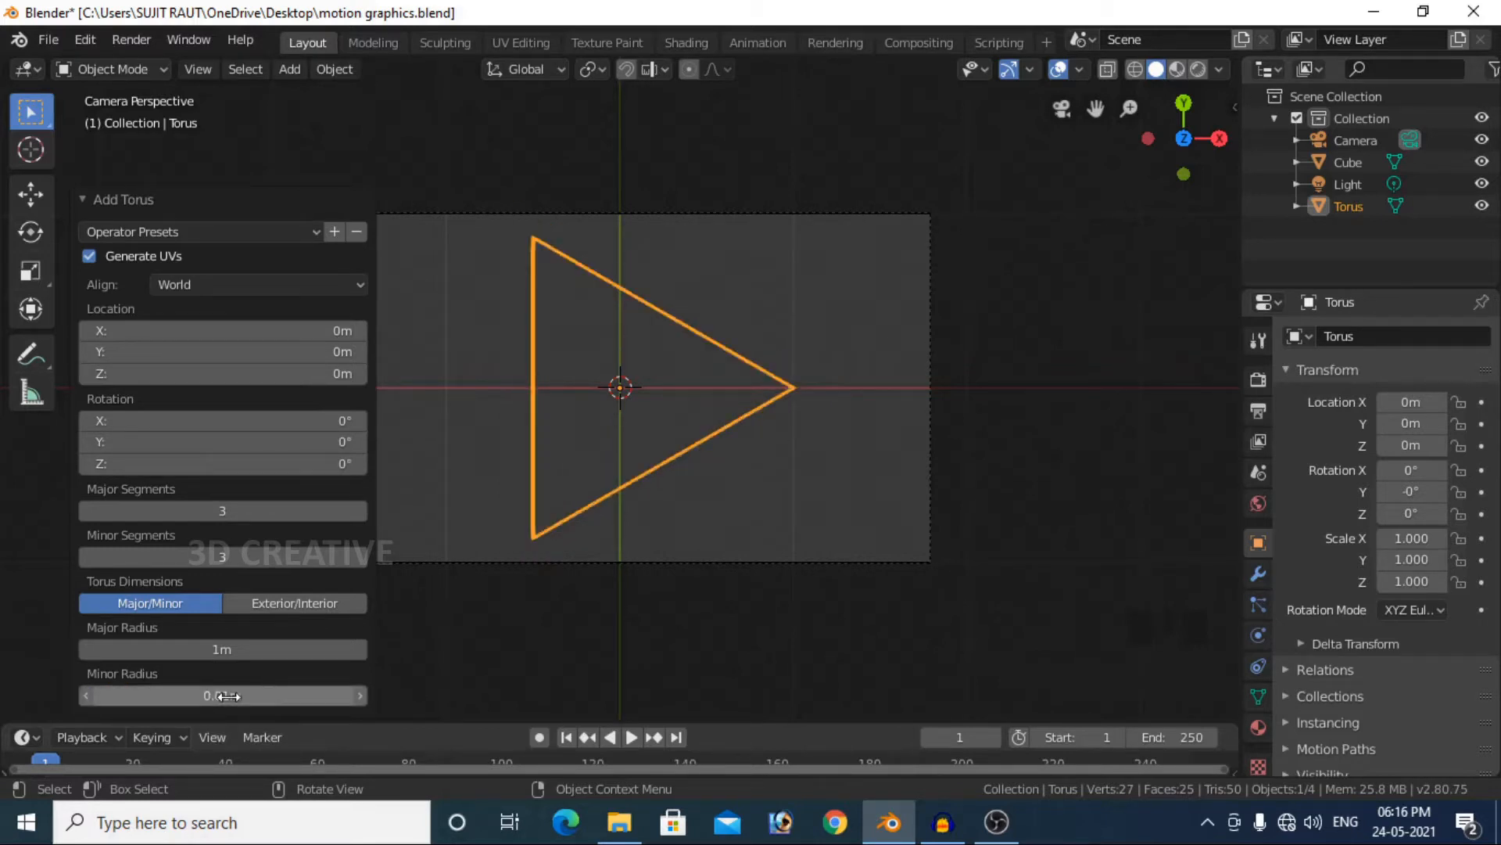
click(829, 646)
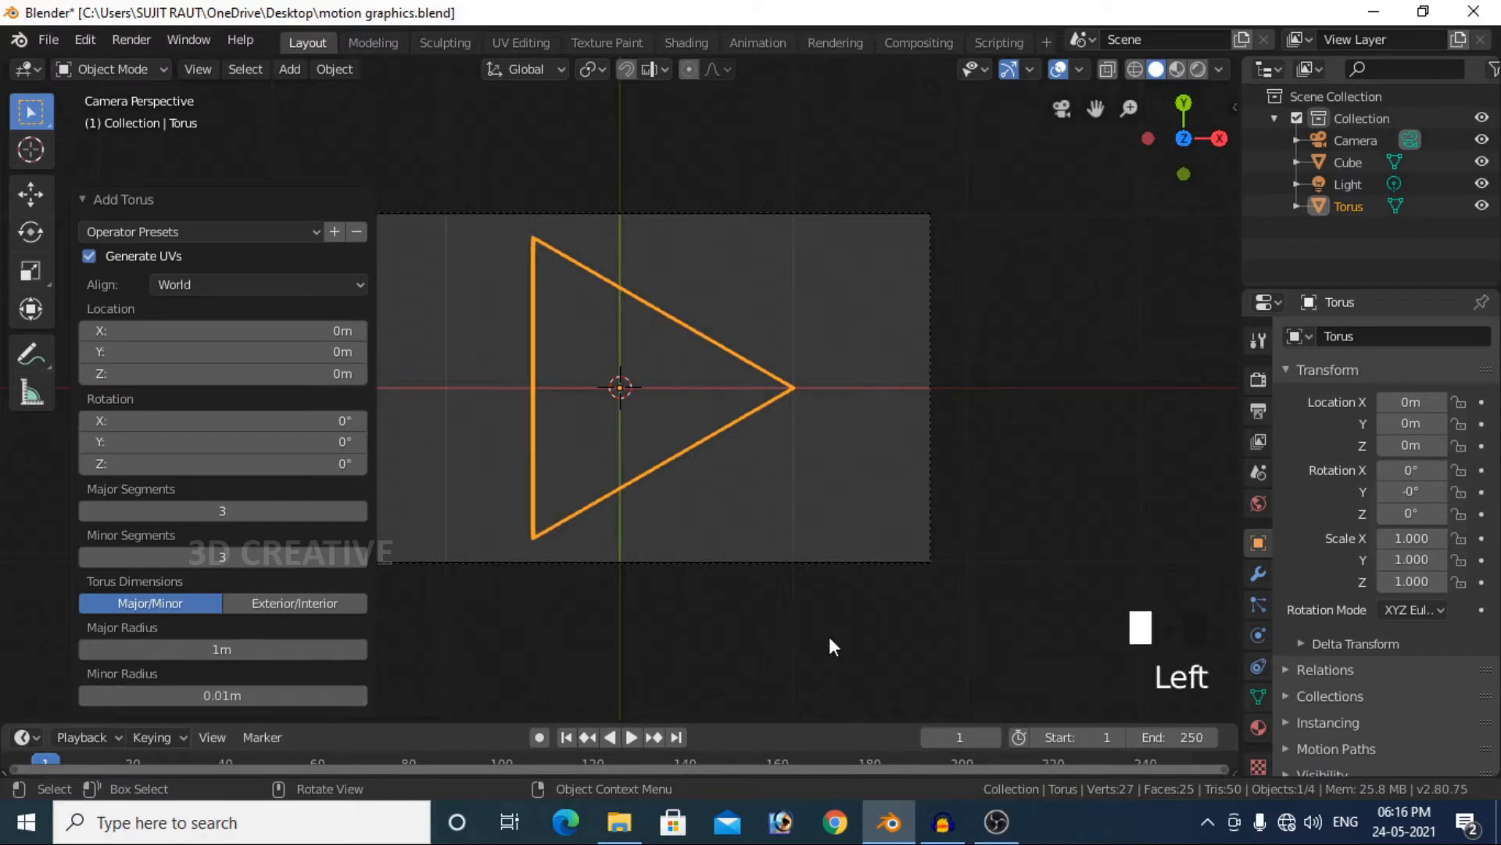
- Add an Array modifier to the thin triangle and set its relative X offset to 0
scroll(823, 581, up, 2)
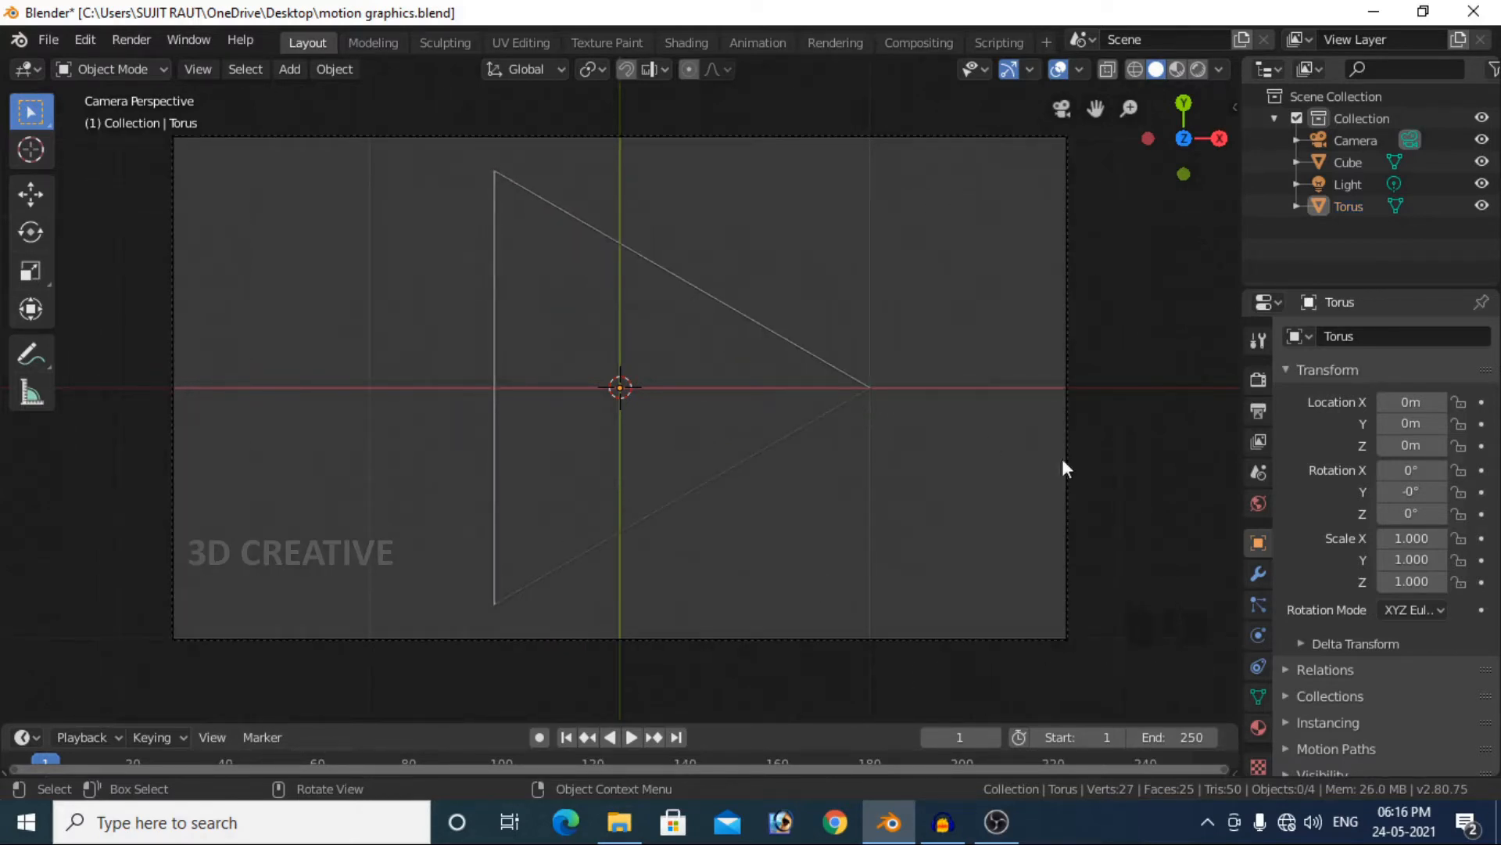
click(1259, 573)
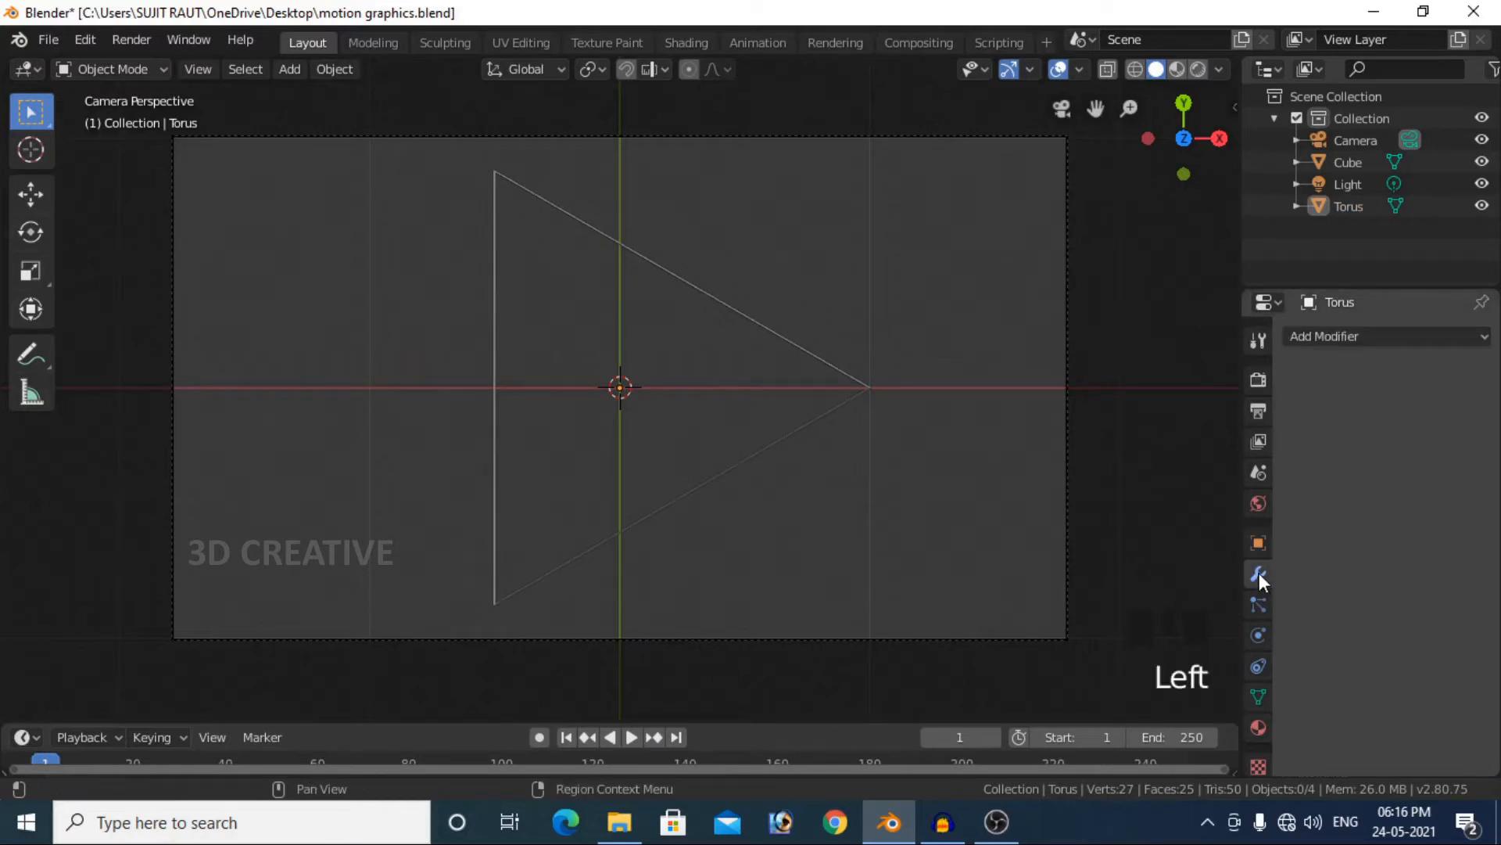
click(1346, 334)
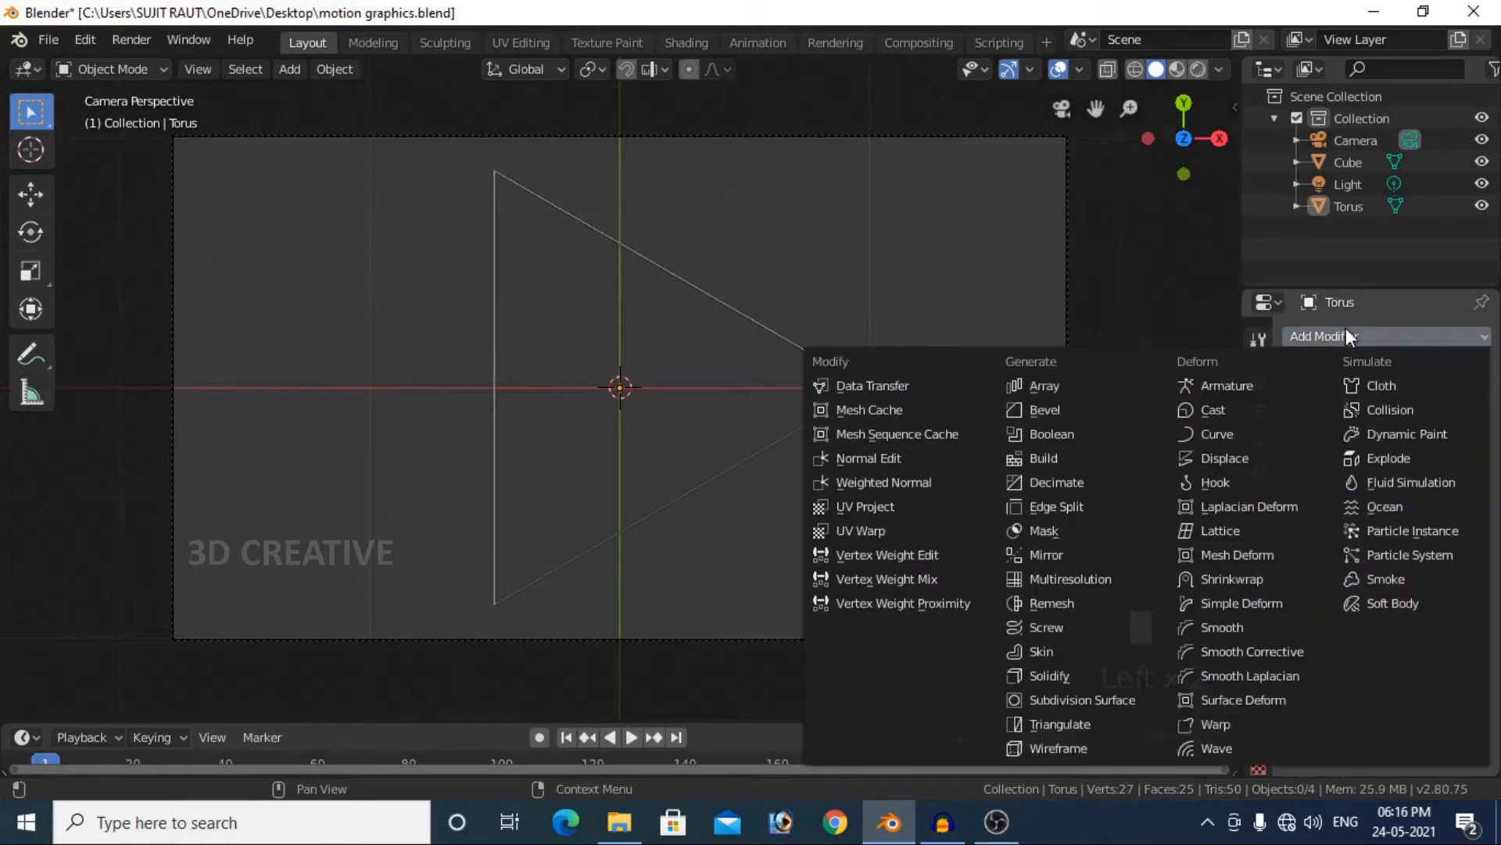
click(1100, 385)
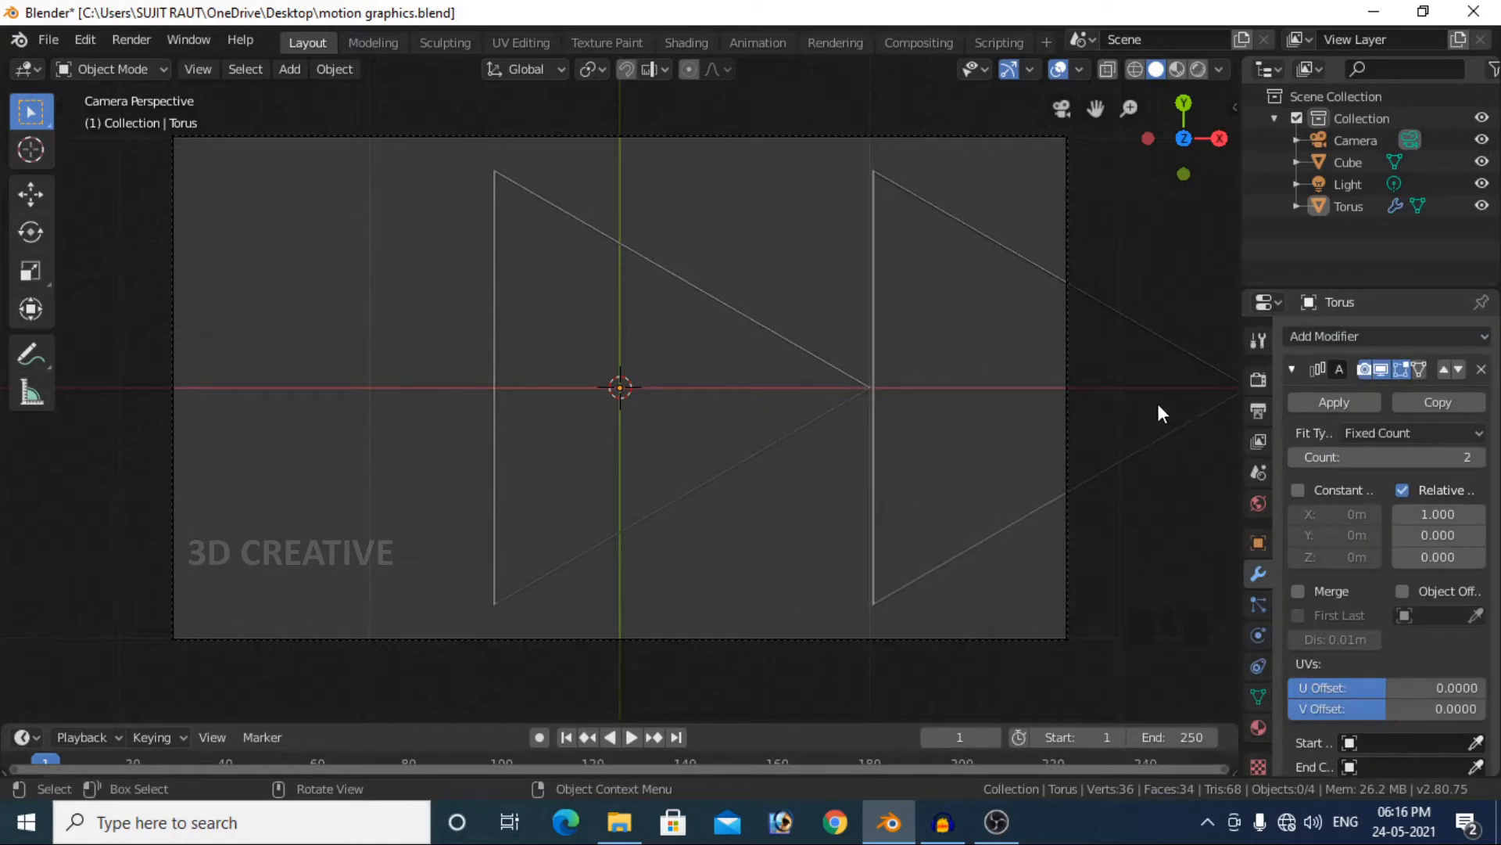
click(1439, 514)
key(Left)
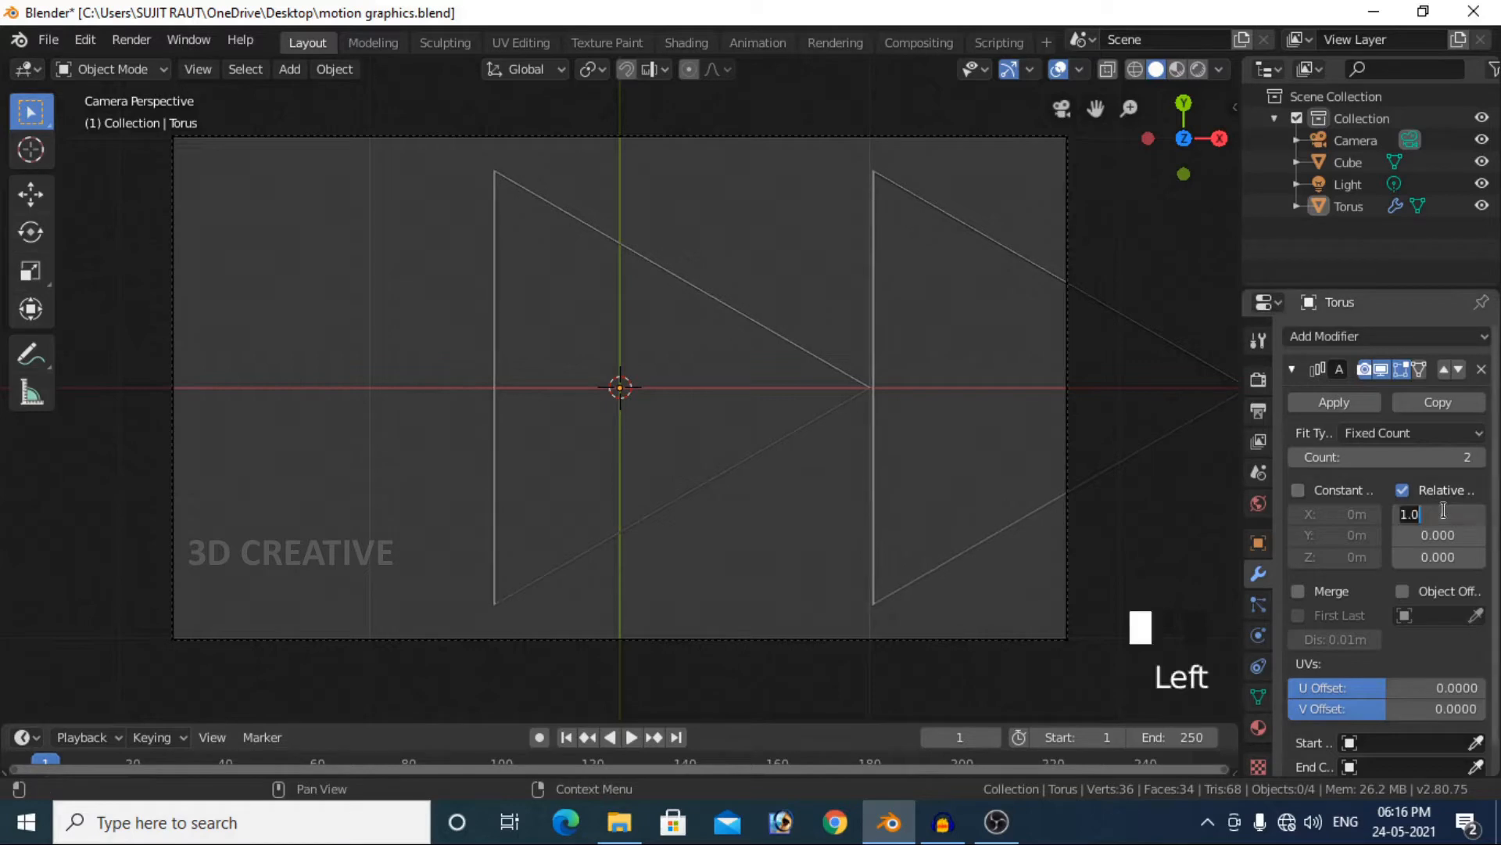
text(0)
key(Return)
- Set the array's relative Z offset to -600 and its count to 18
click(1451, 556)
key(Left)
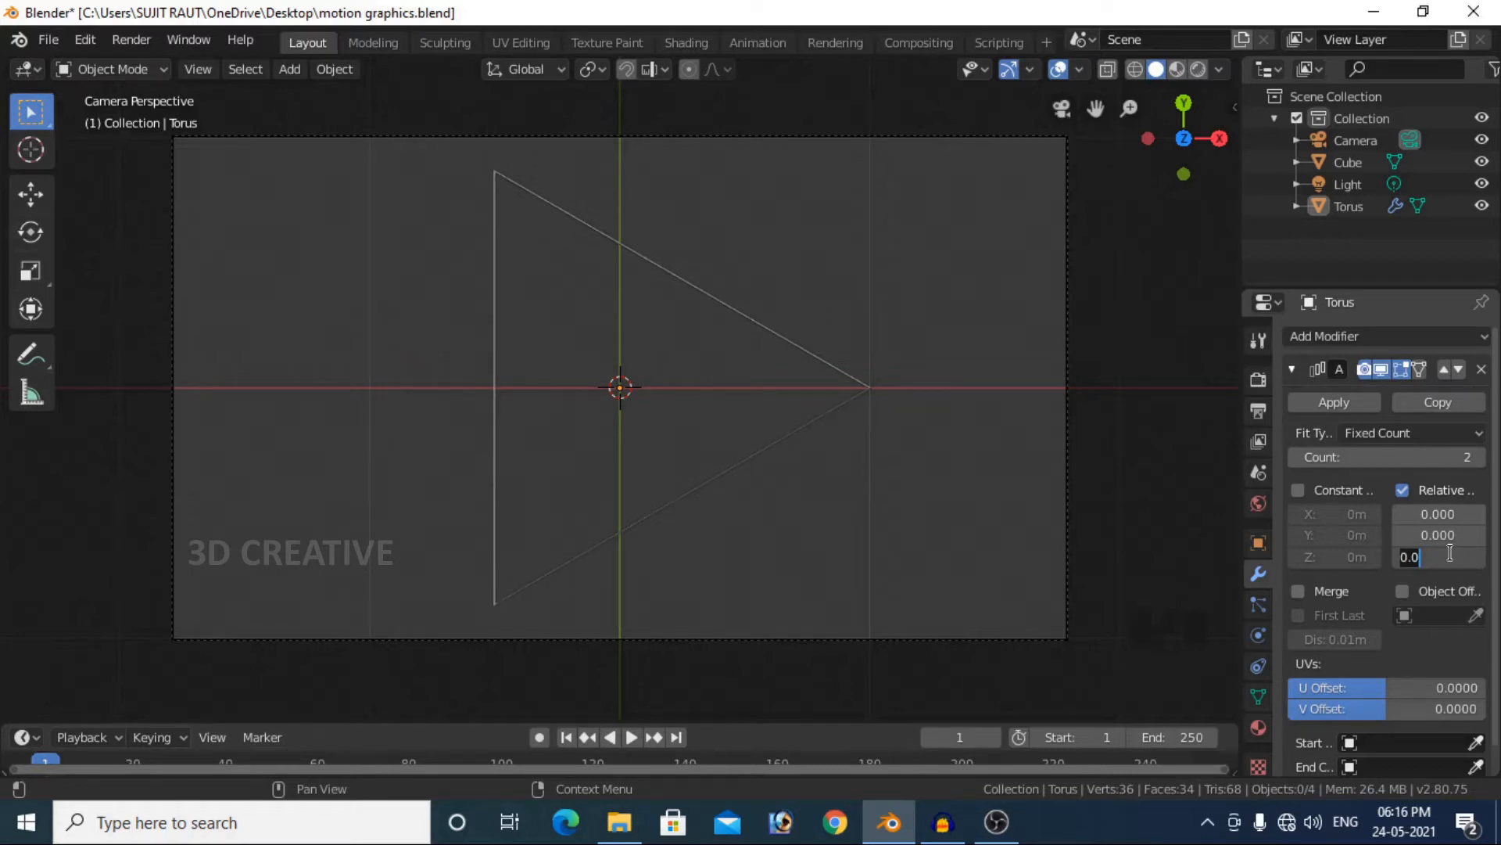
key(BackSpace)
key(BackSpace)
key(BackSpace)
key(Return)
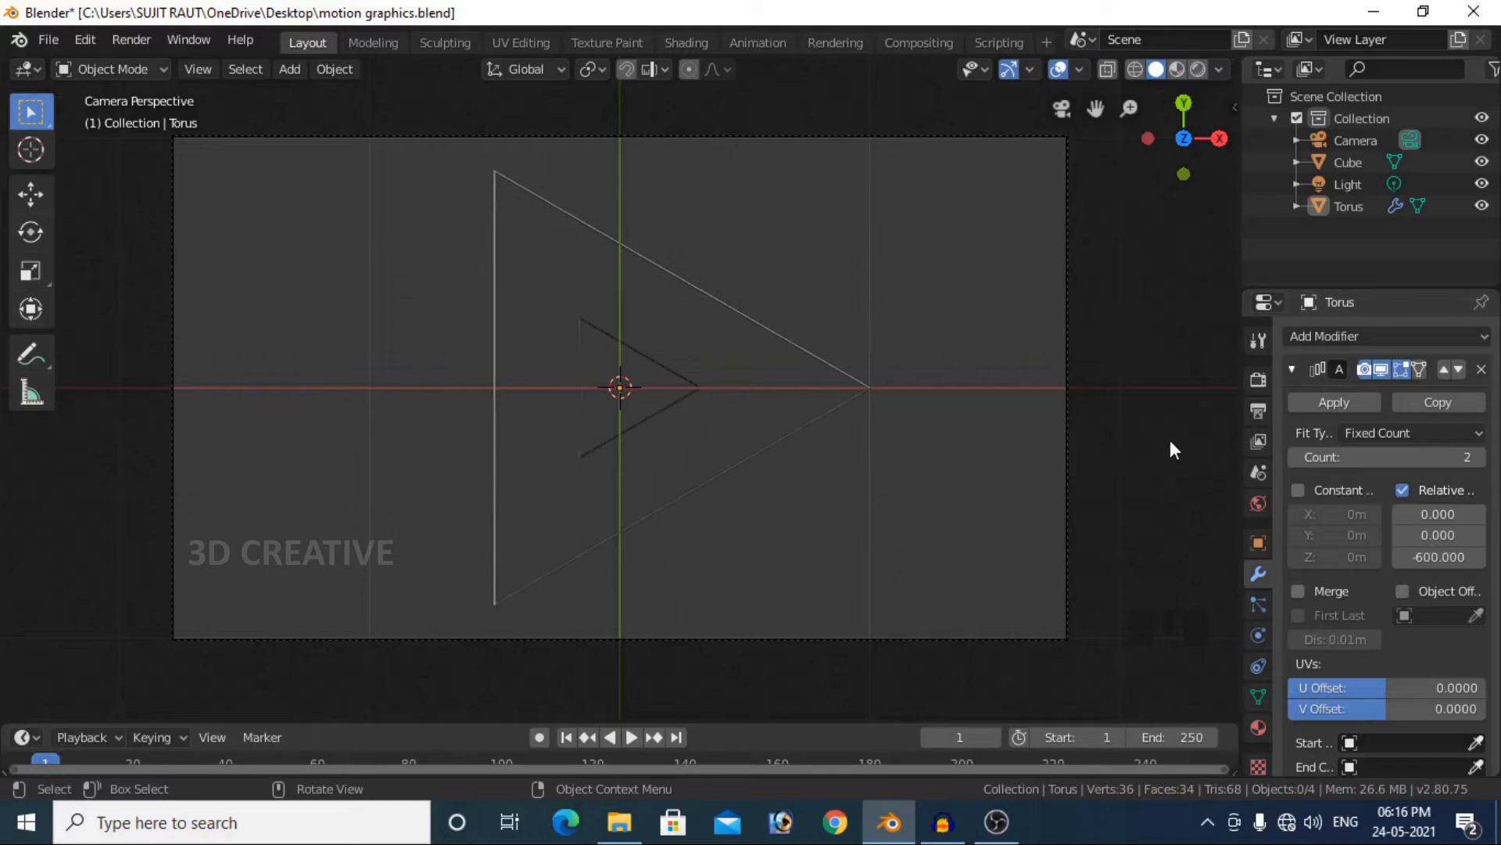
click(1399, 454)
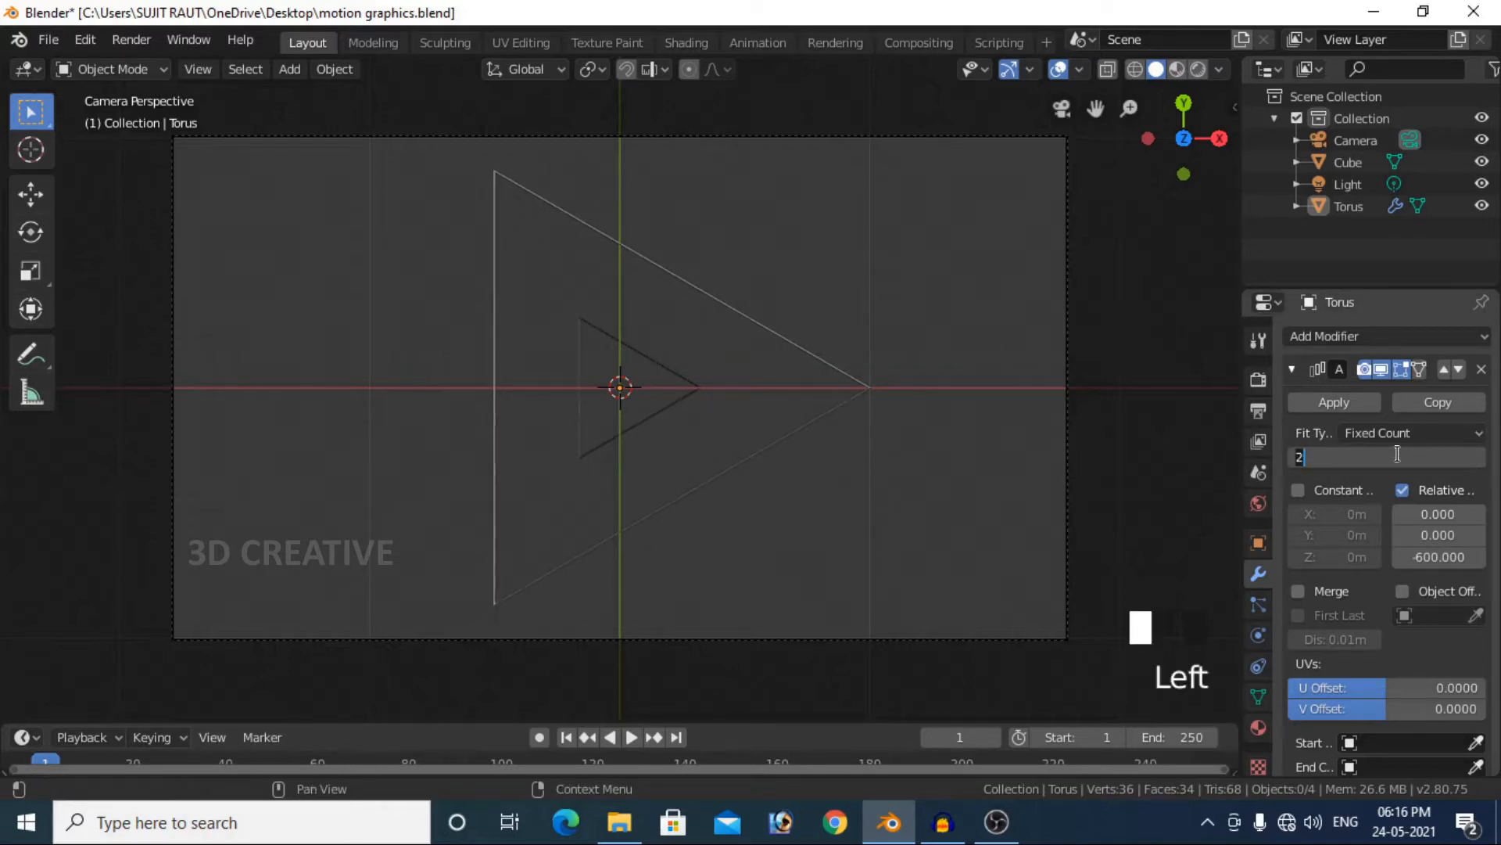
text(18)
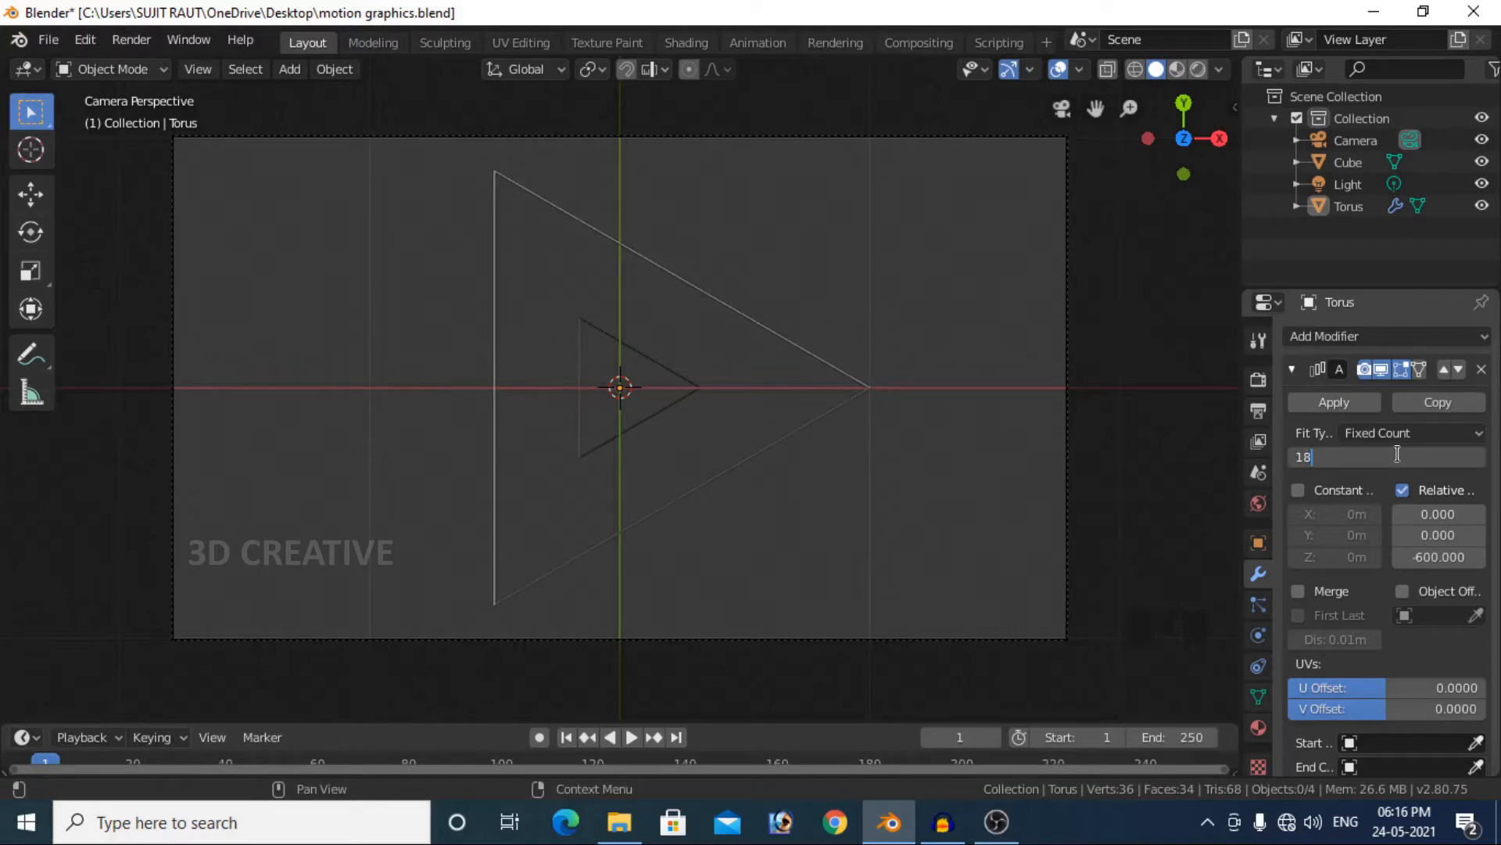
key(Return)
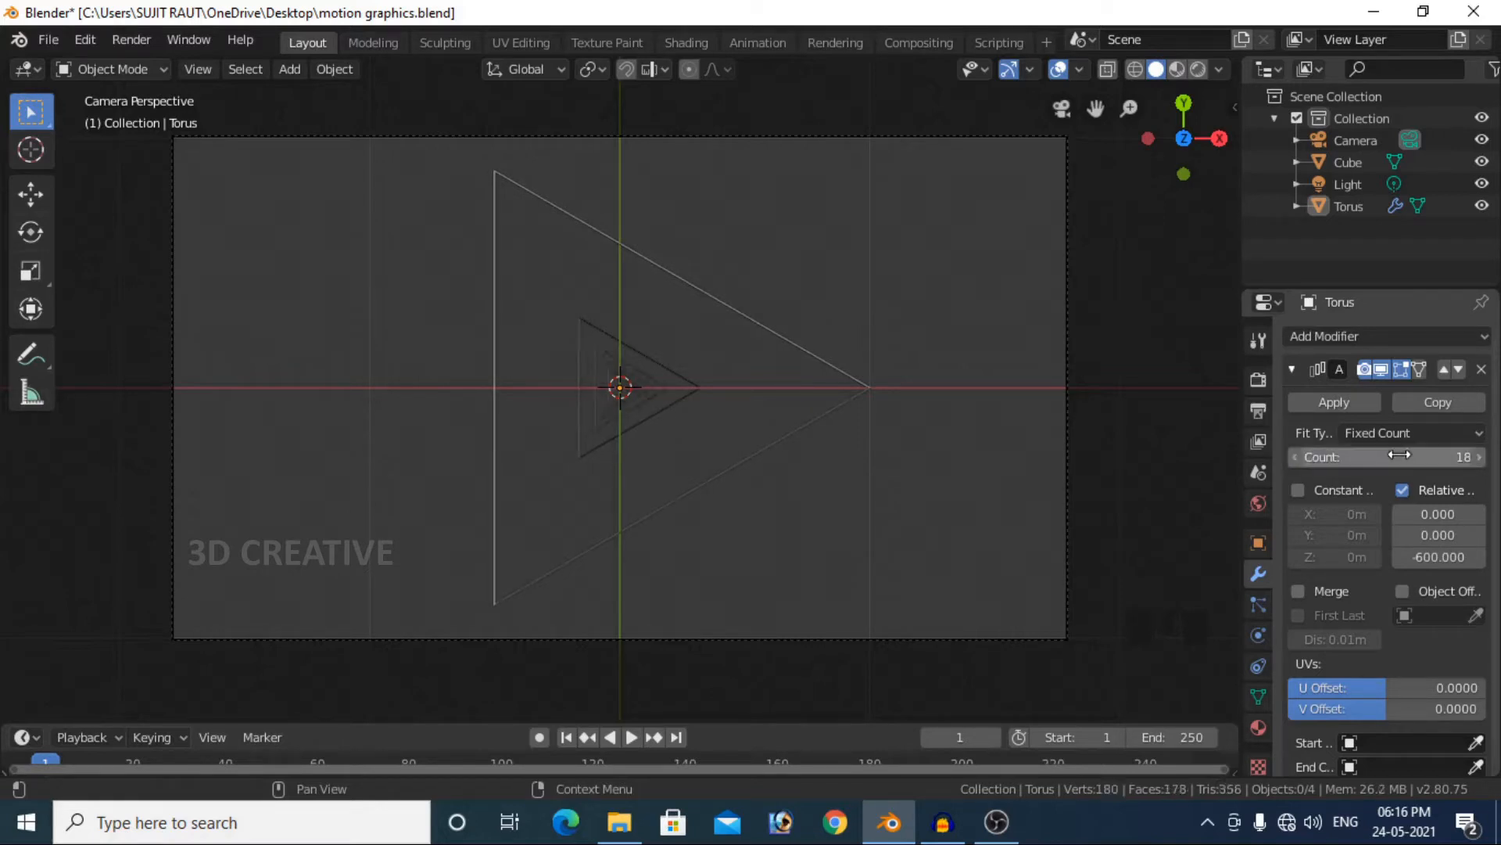
- Duplicate the arrayed triangle in place and set the copy's Z location to -2 m
click(857, 389)
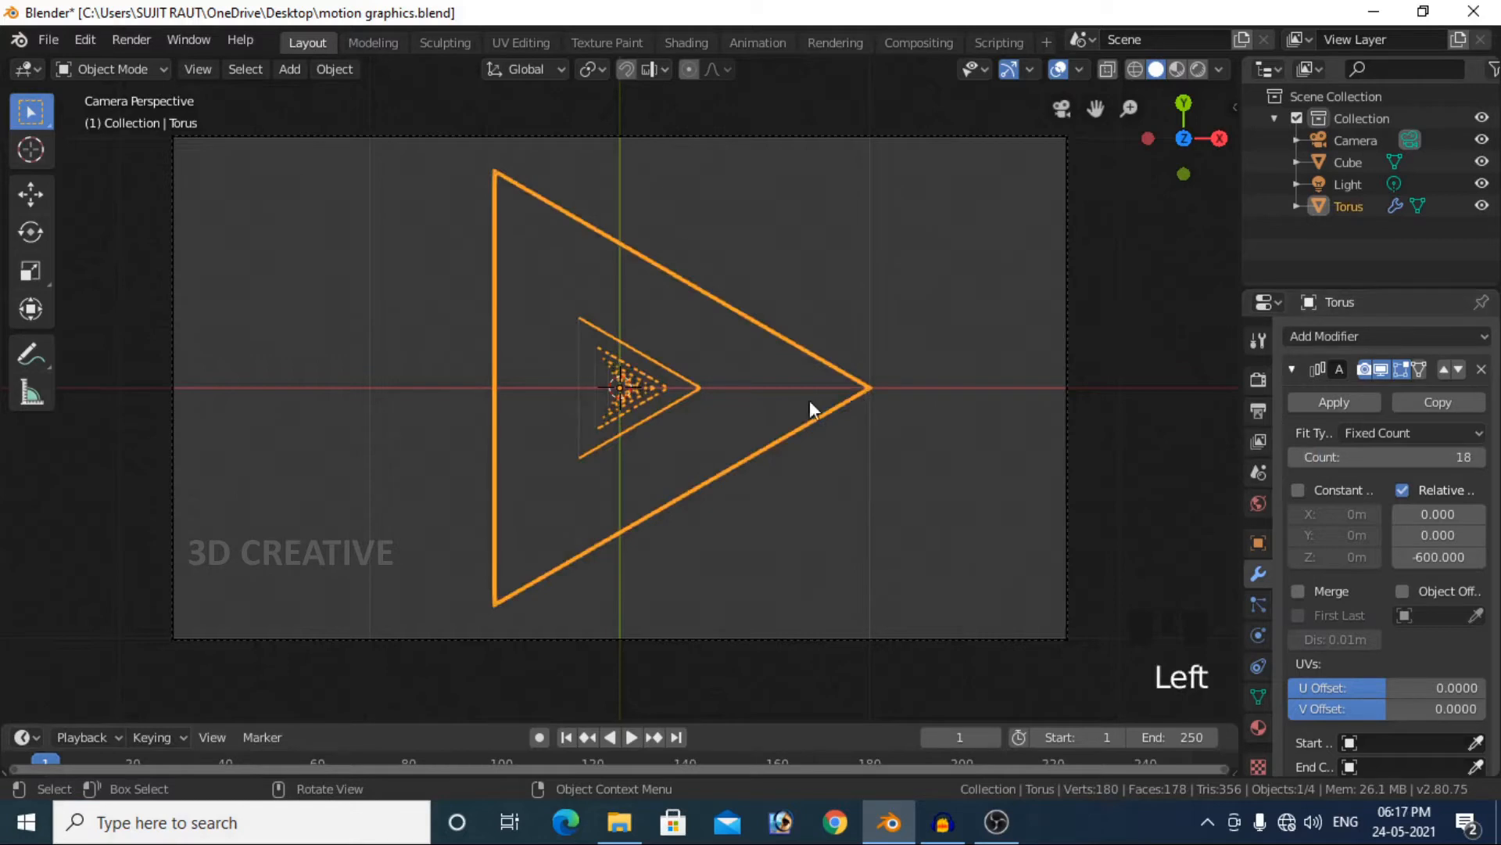
key(shift+d)
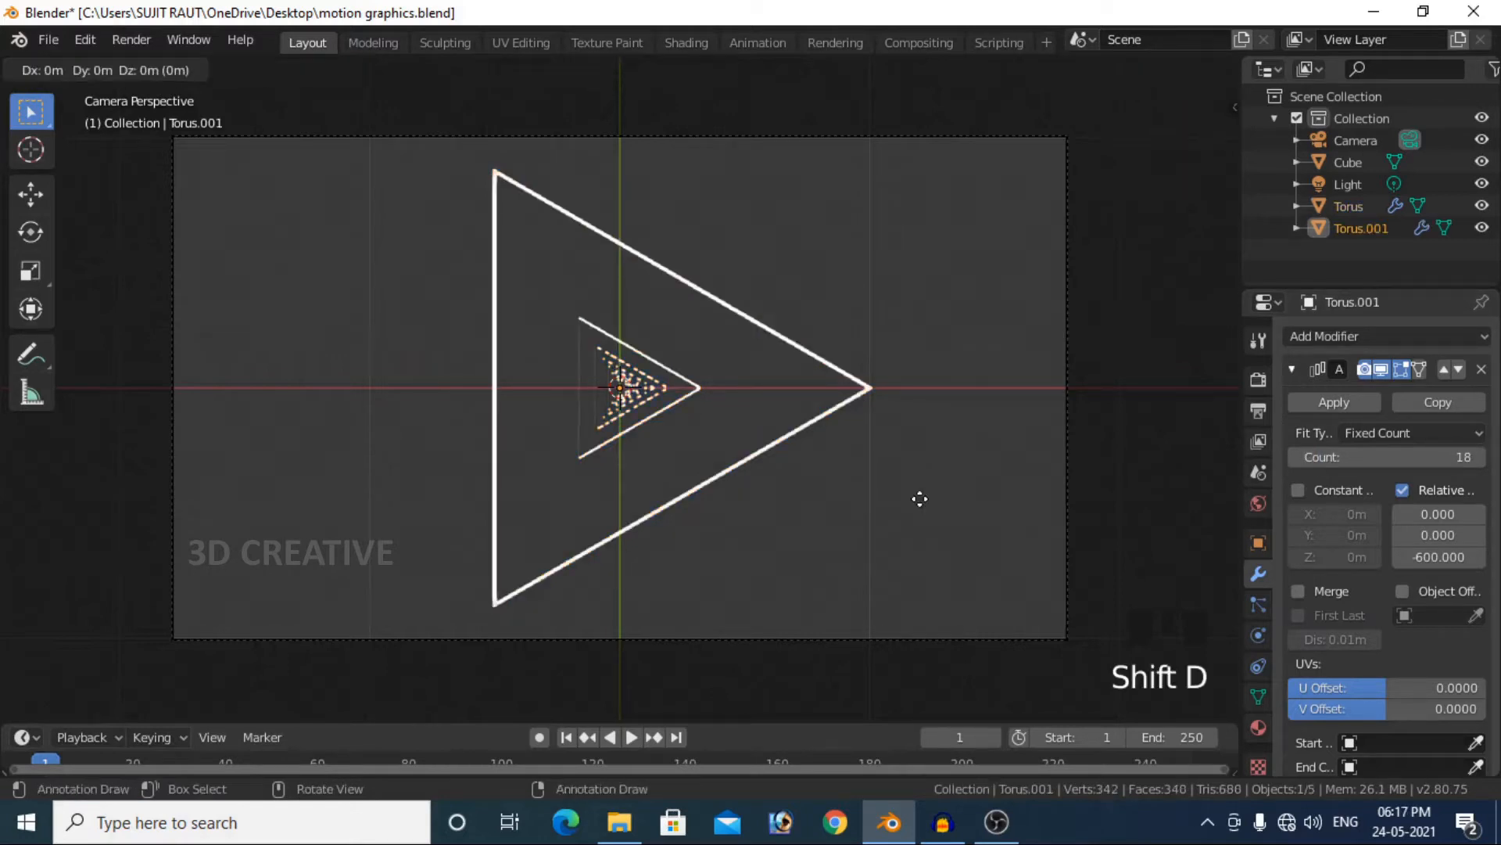
right_click(920, 499)
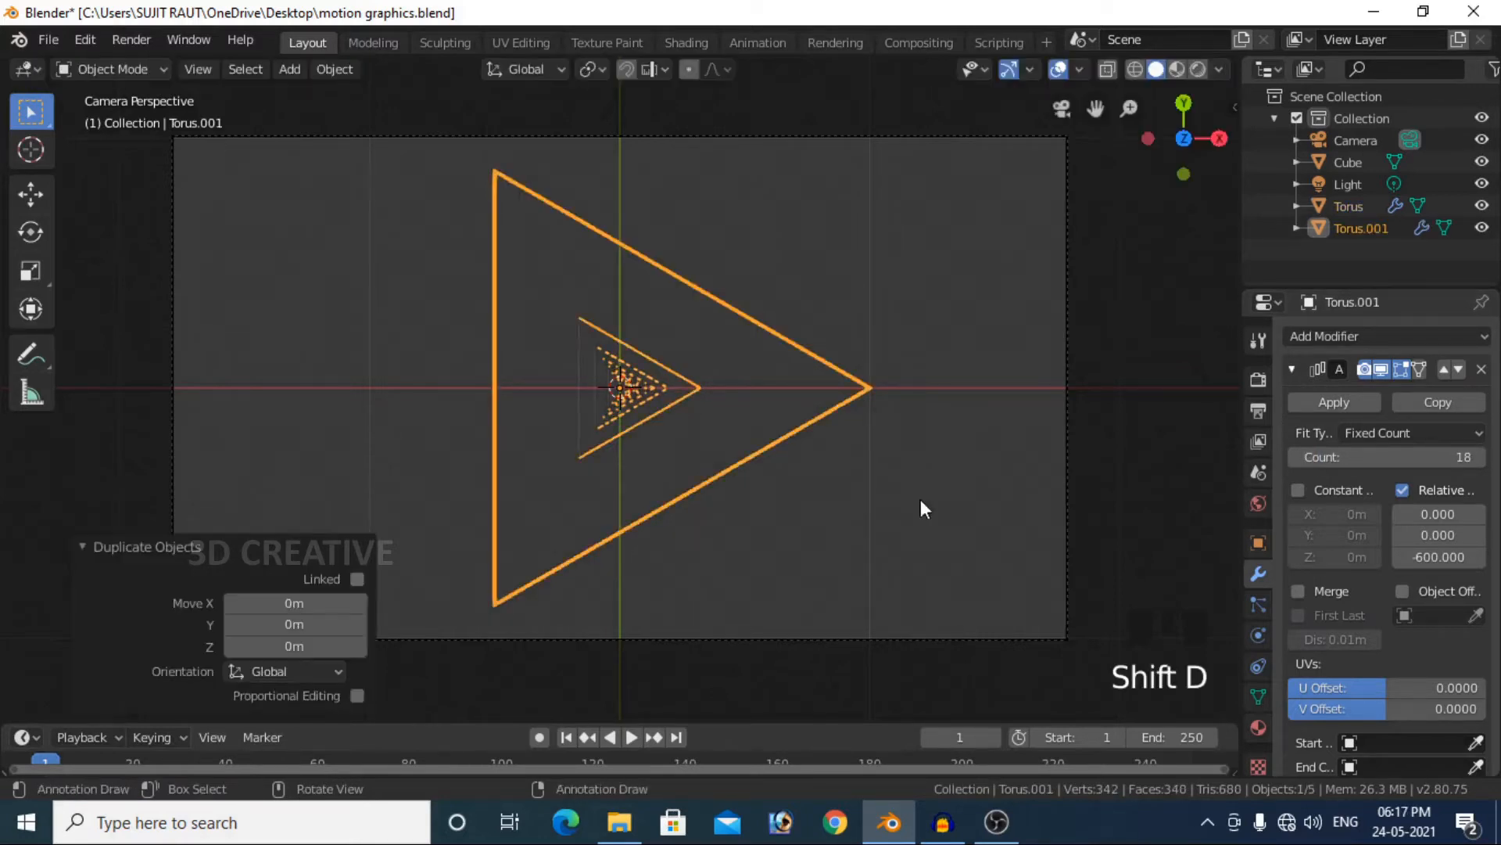
click(1259, 540)
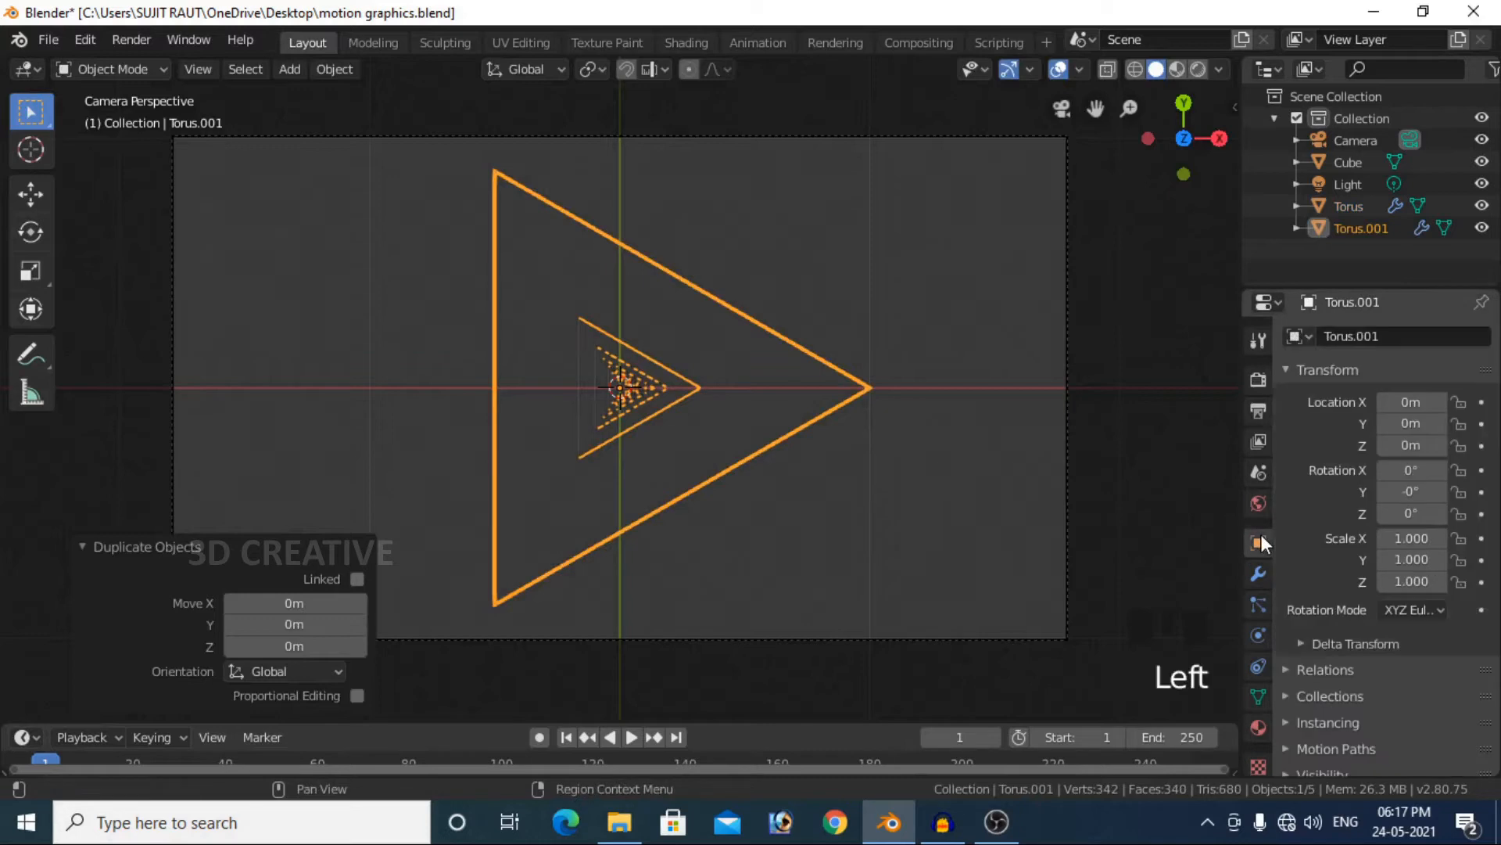
double_click(1415, 445)
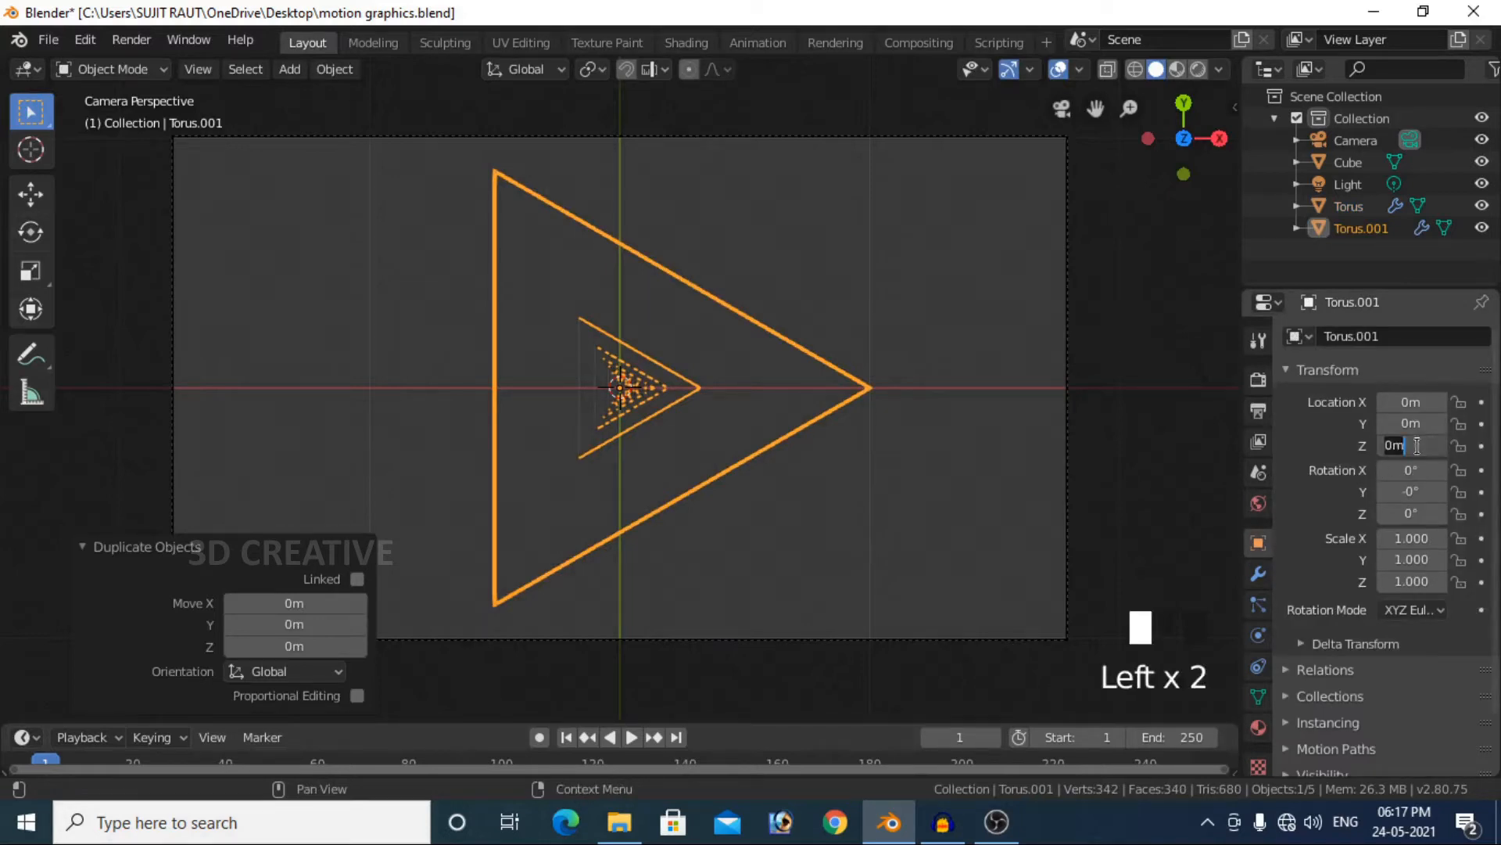
key(BackSpace)
text(-2)
key(Return)
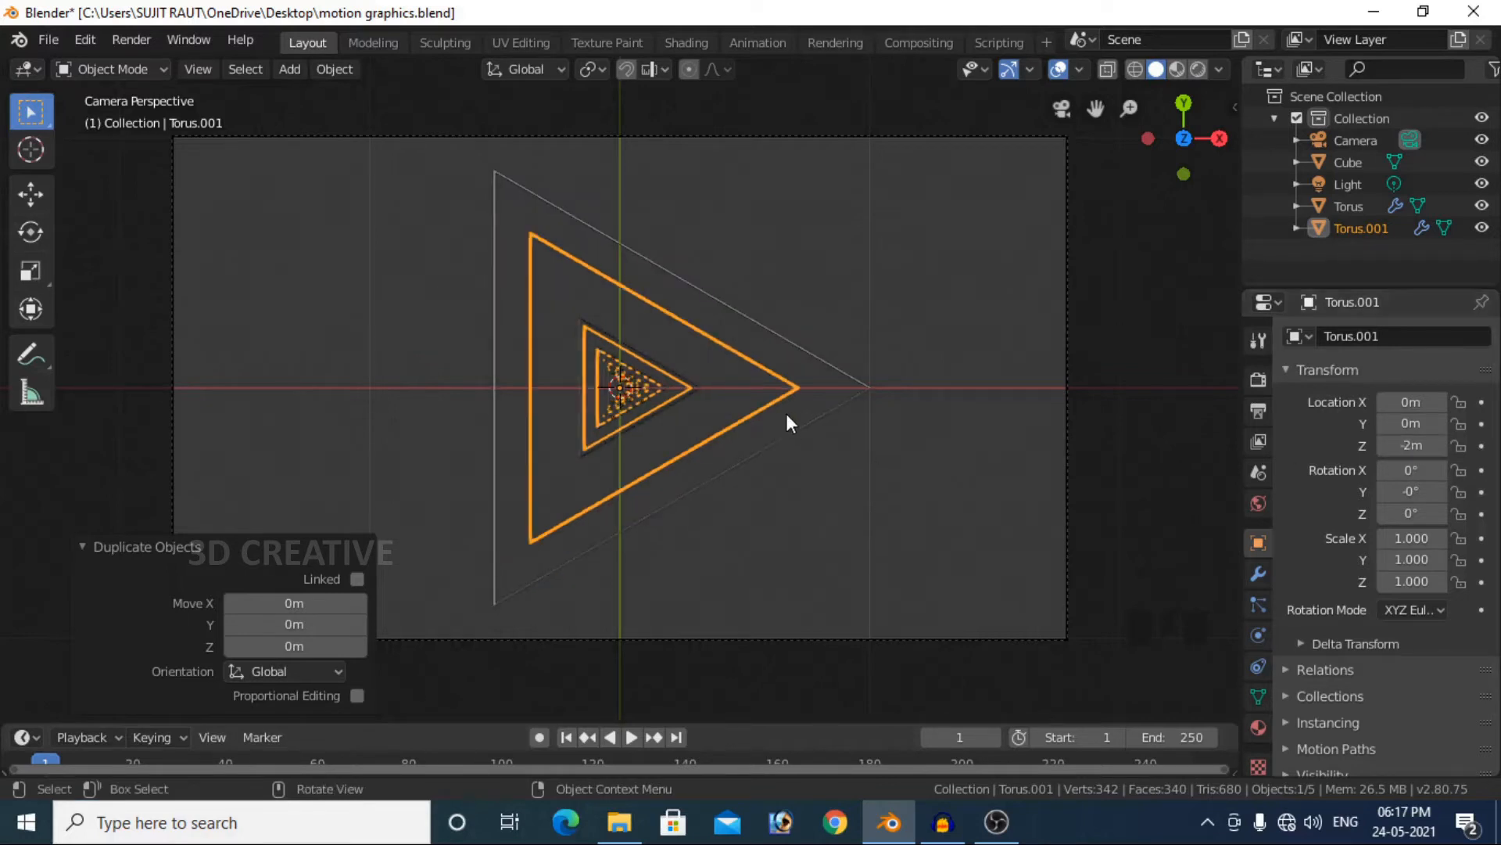
- Duplicate the second triangle array in place, set the new copy's Z location to -4 m and deselect it
scroll(786, 413, up, 3)
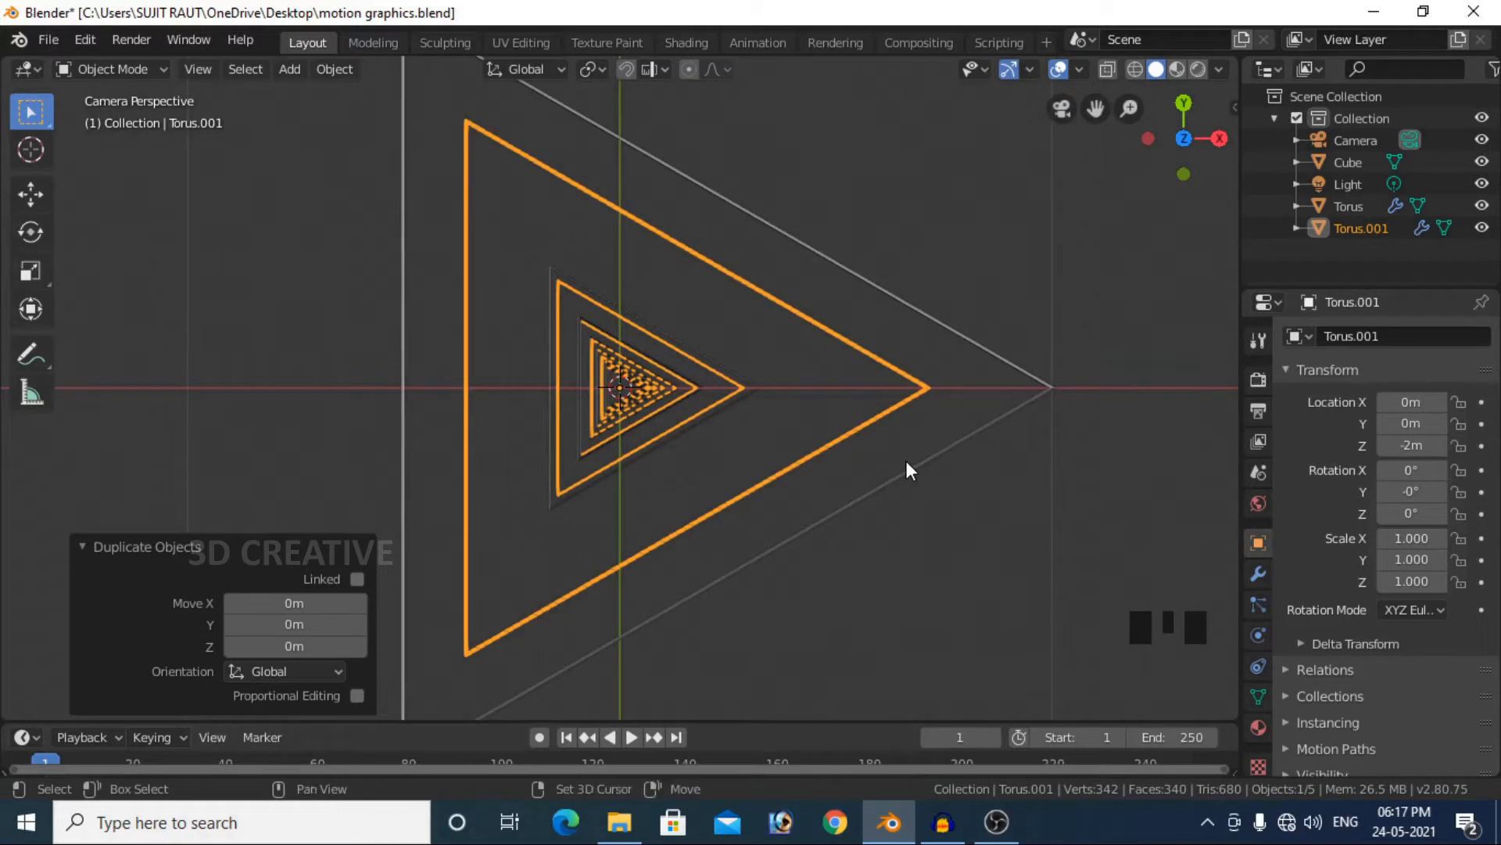
key(shift+d)
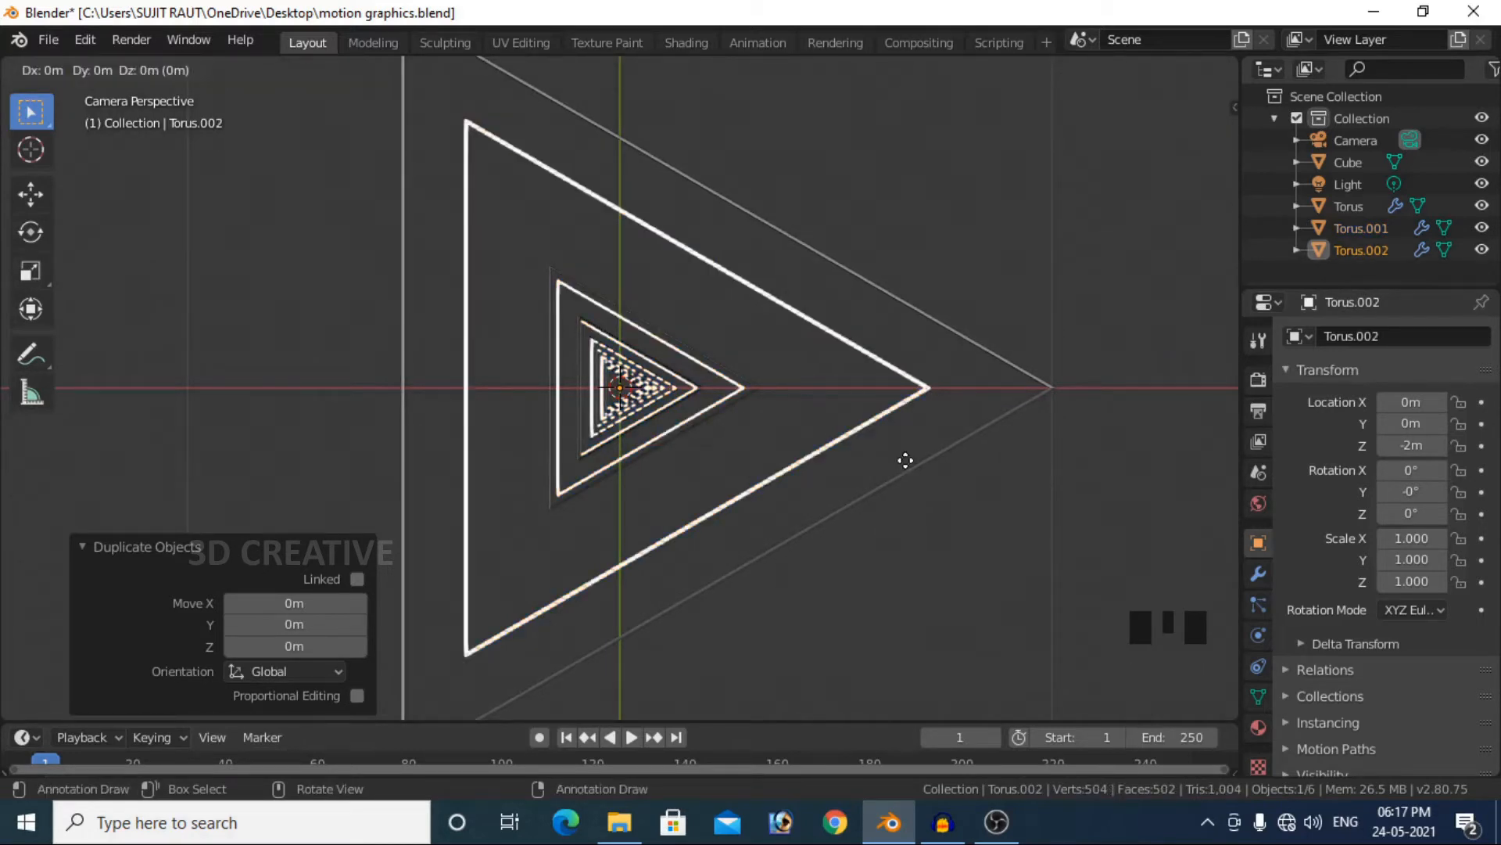
right_click(906, 460)
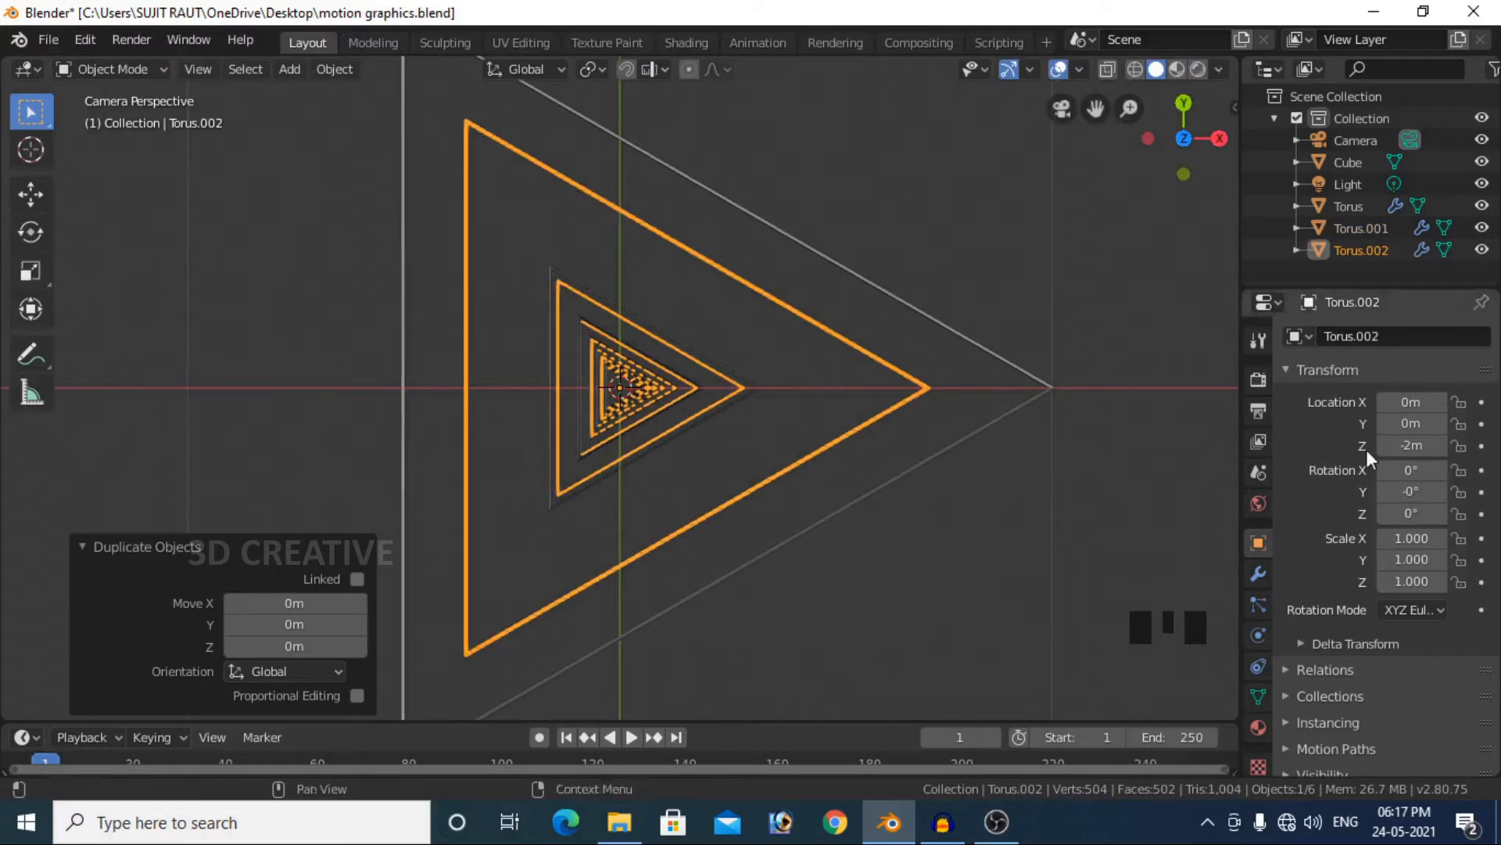
click(1410, 445)
text(-2m)
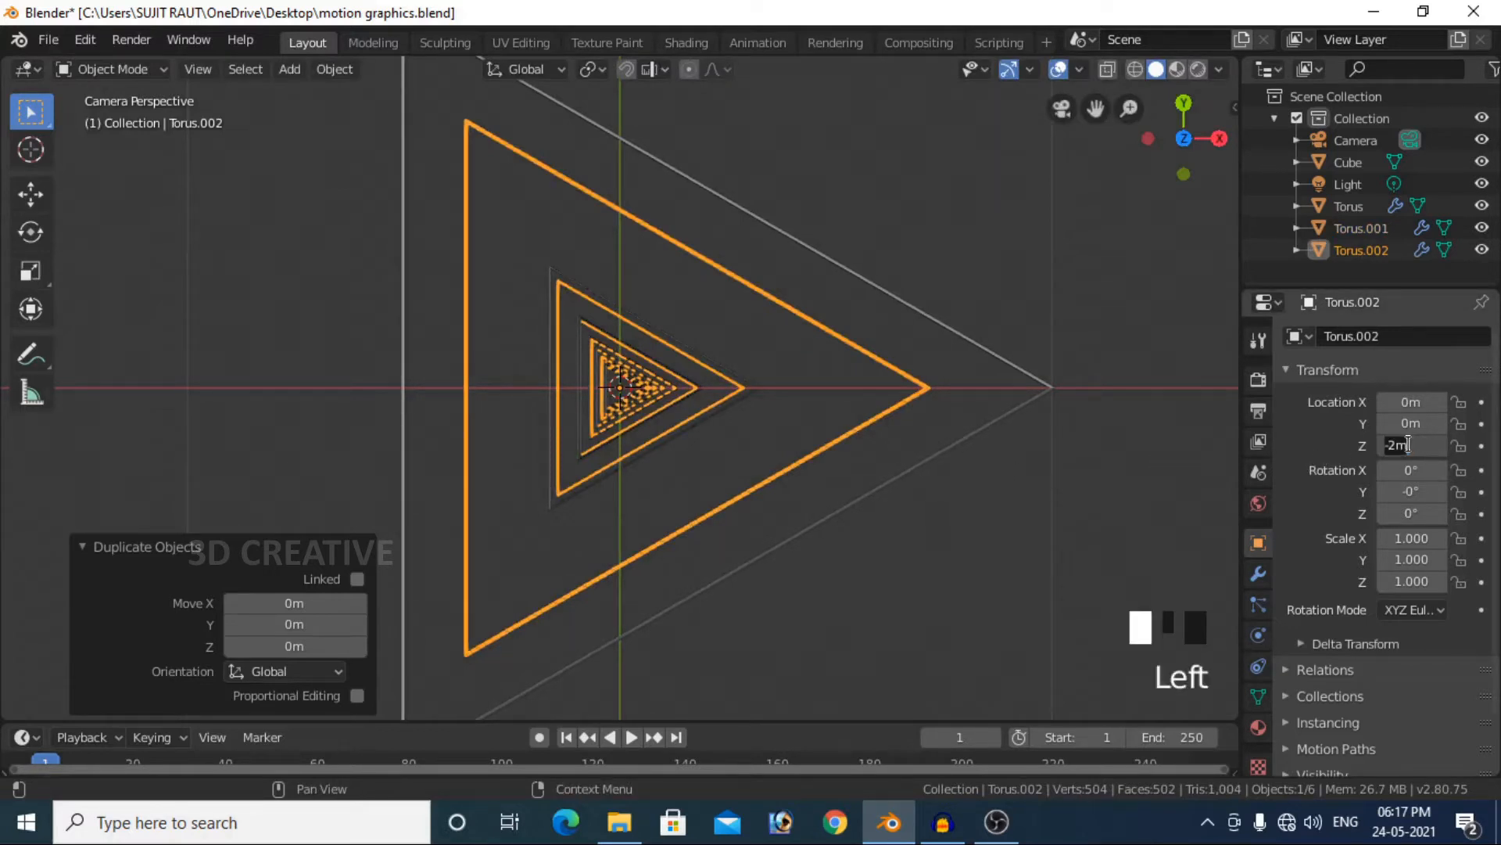
key(BackSpace)
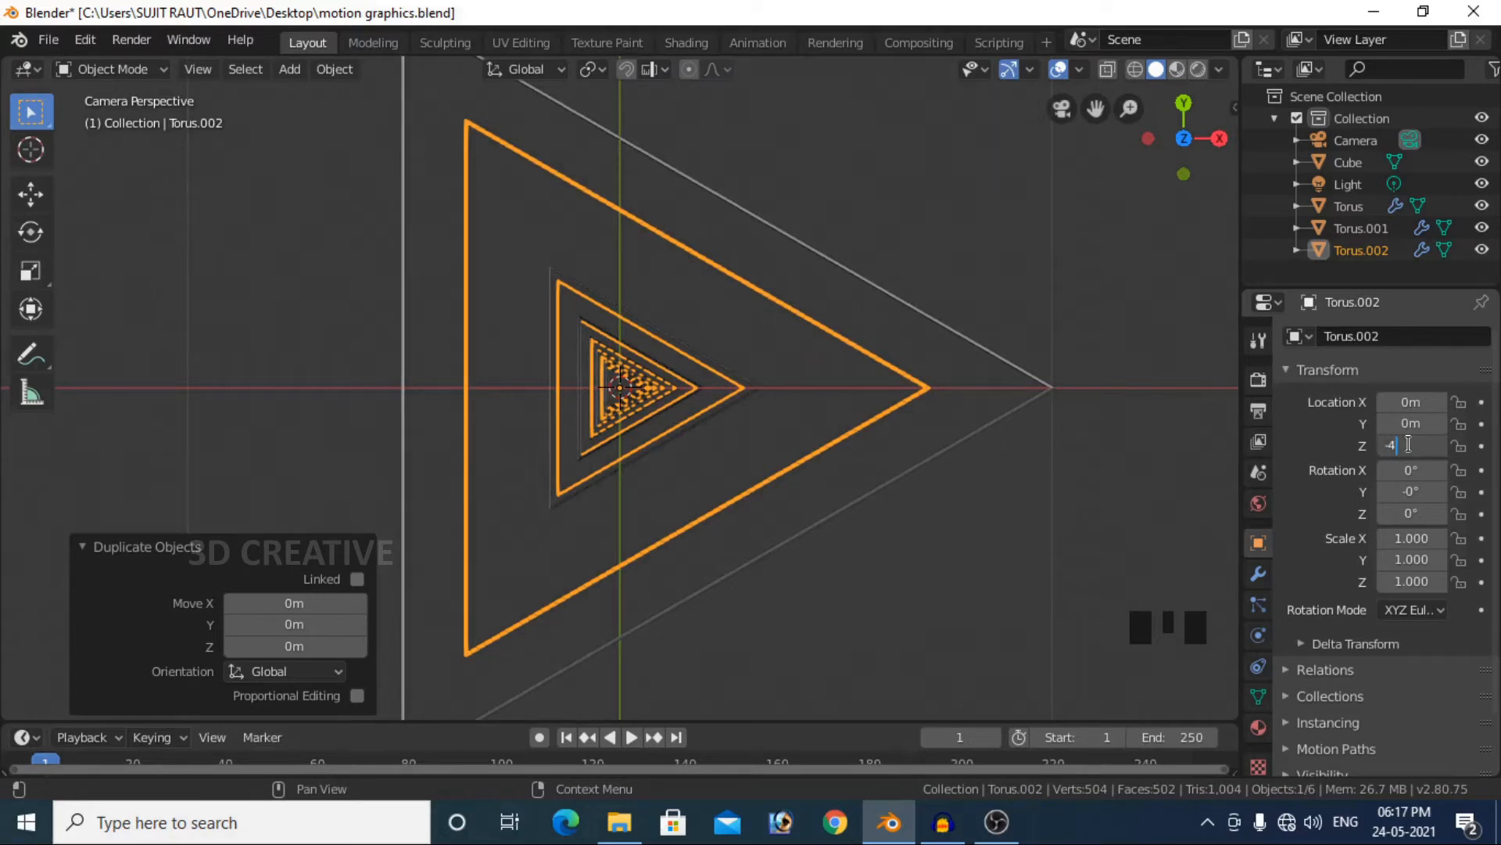
key(Return)
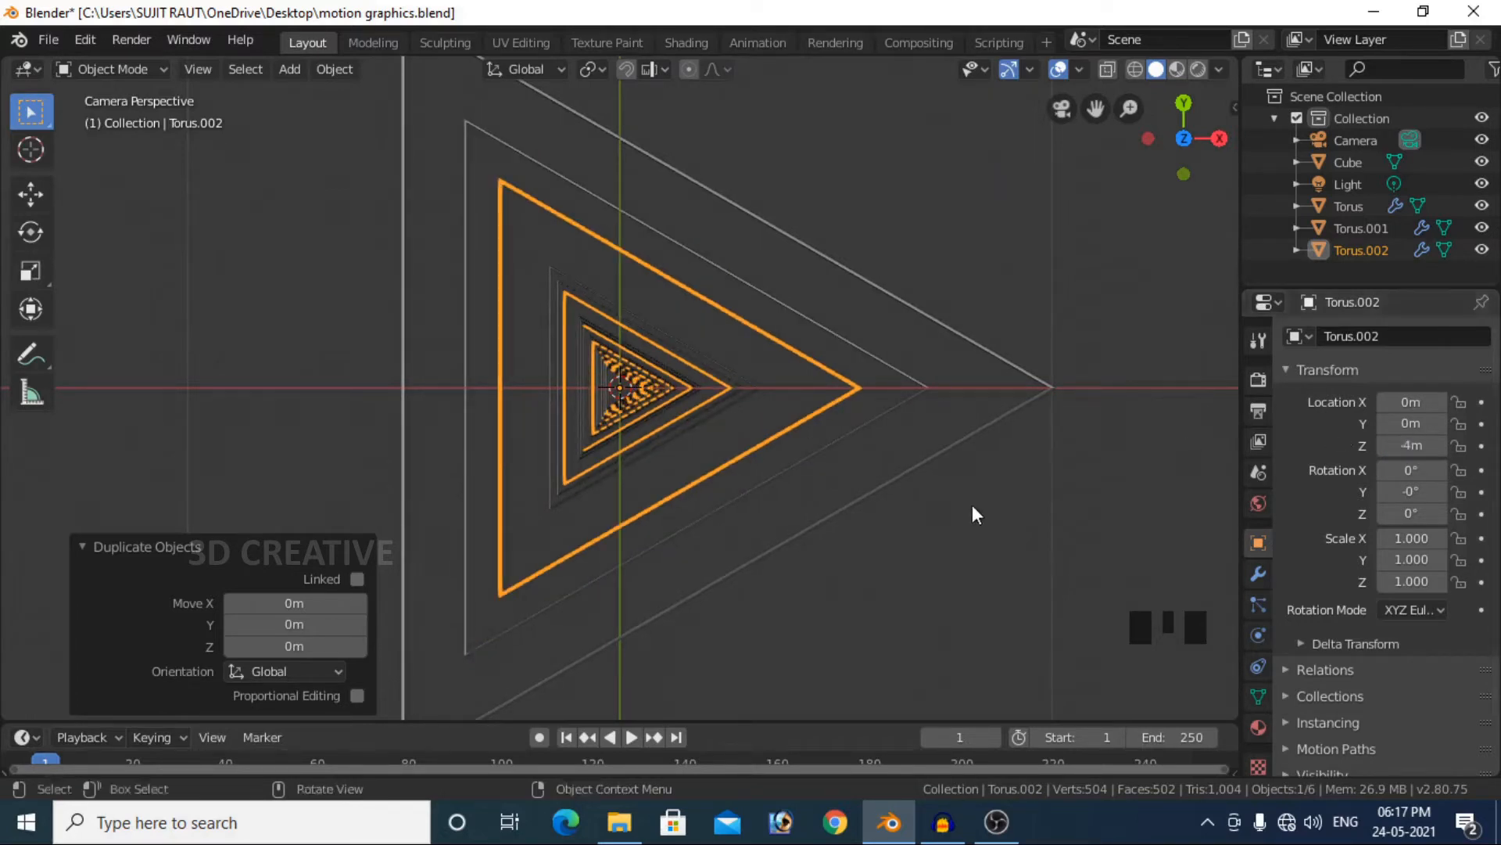
click(972, 506)
scroll(759, 503, down, 2)
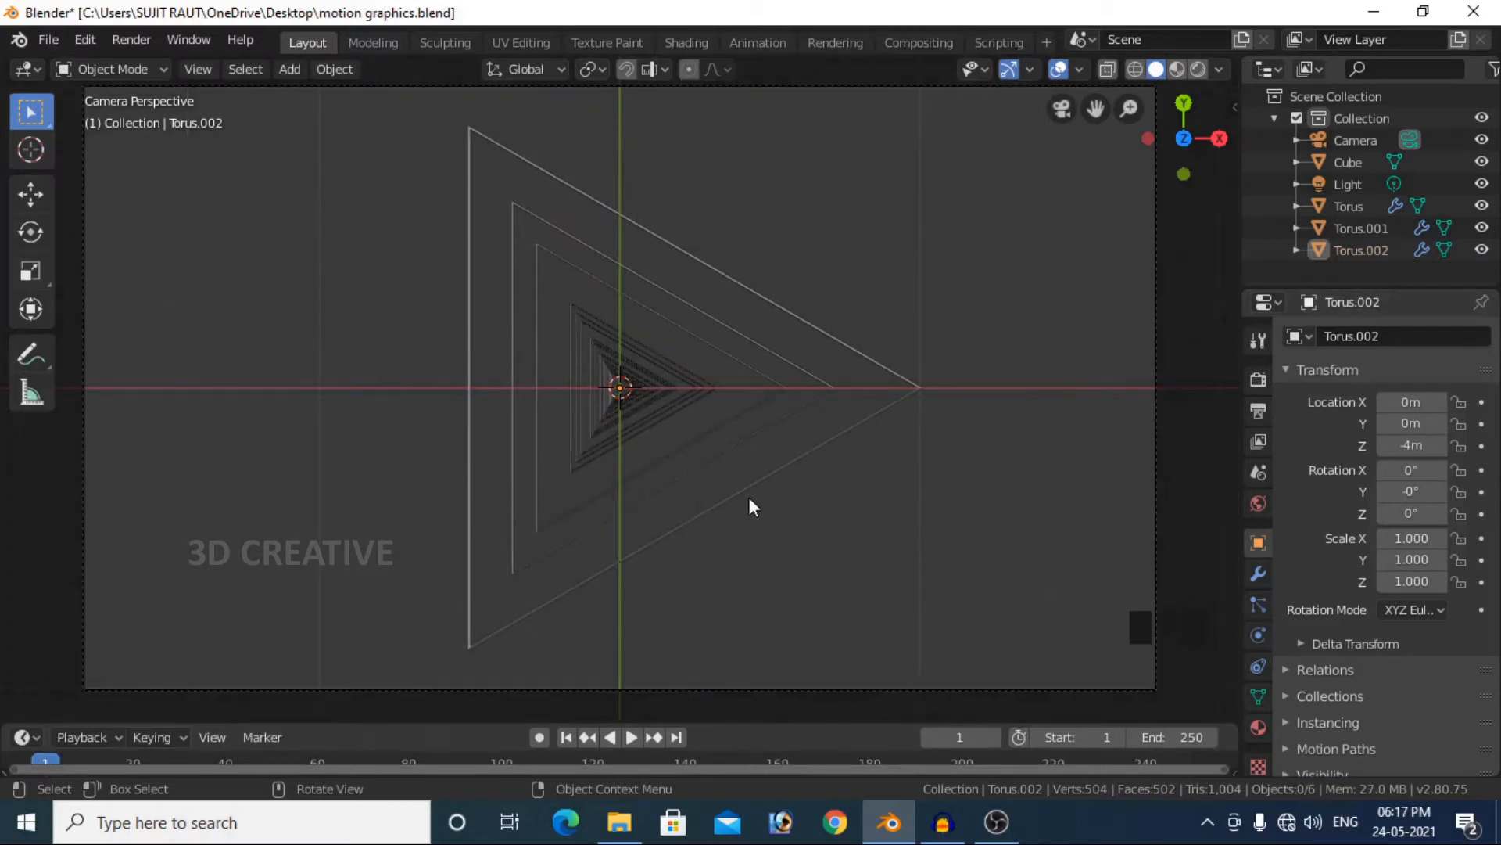
scroll(730, 498, down, 1)
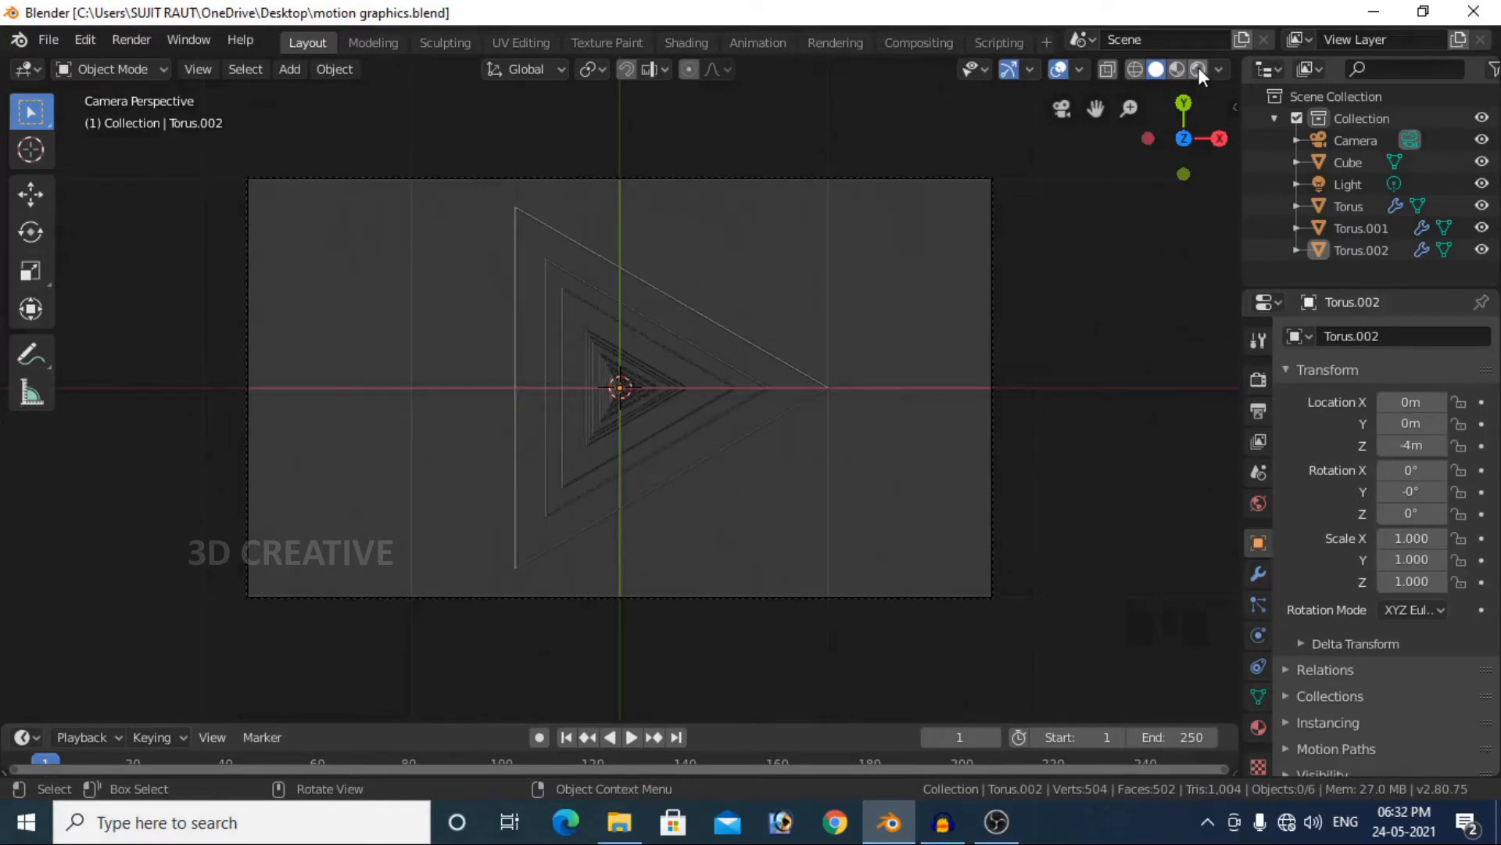
- Switch the viewport to rendered shading and set the world background color to black
click(1198, 68)
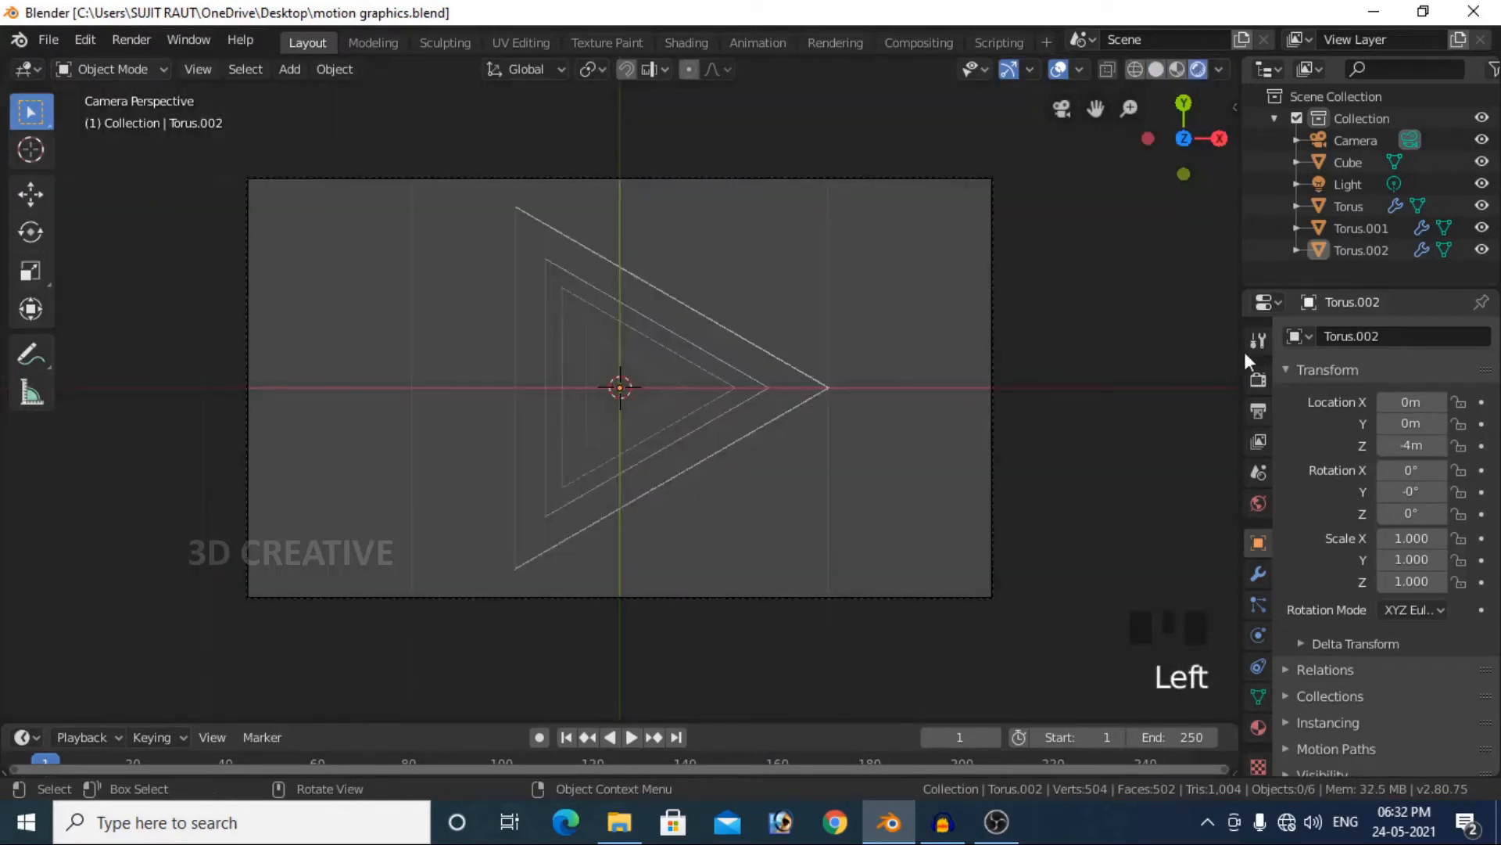
click(1260, 505)
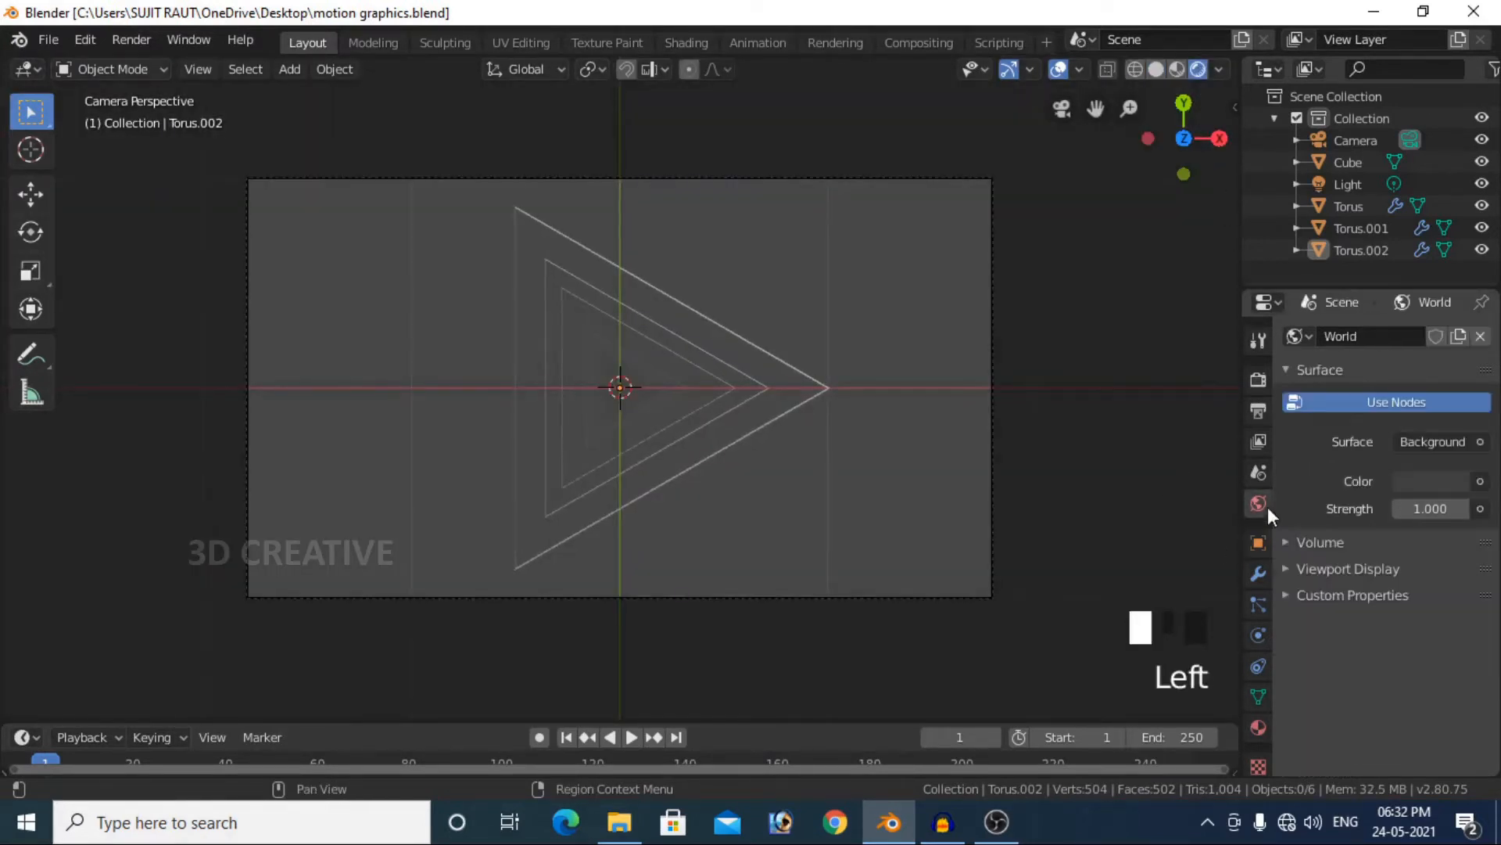
click(1437, 482)
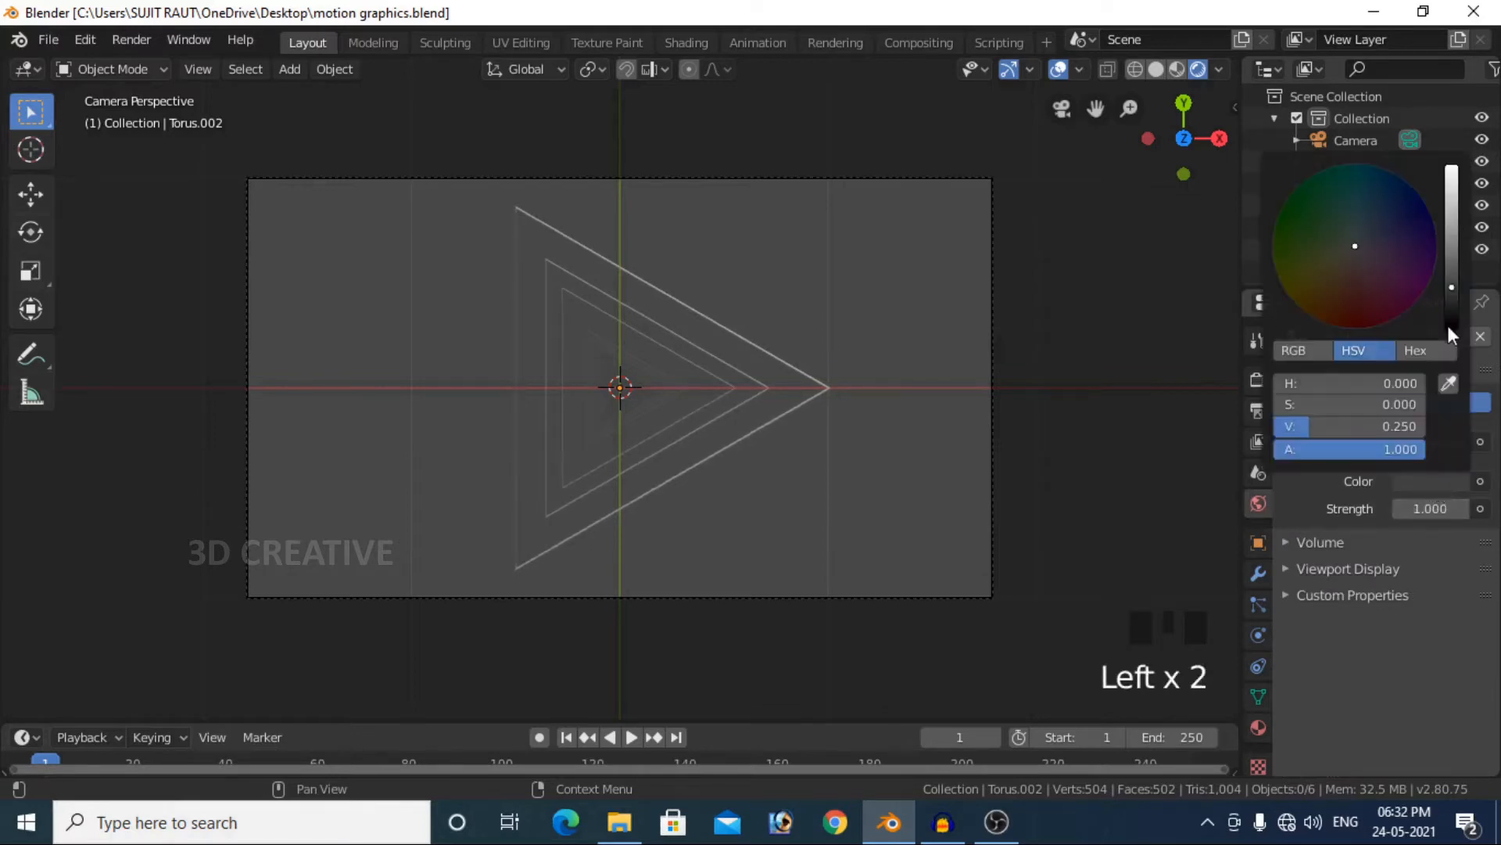
drag(1451, 287, 1448, 330)
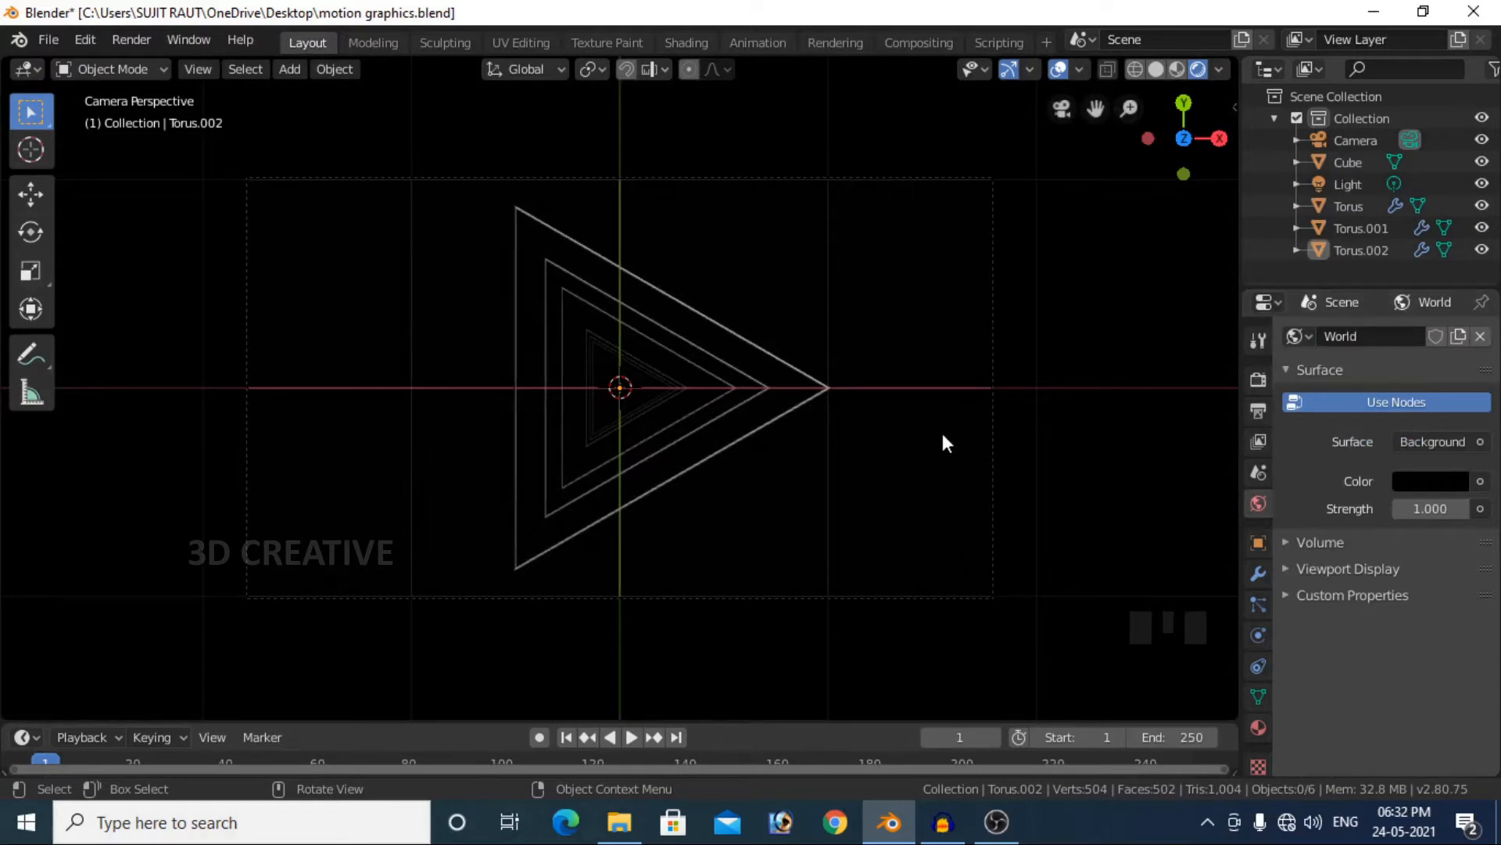
- Give the outermost triangle array a new material with an Emission surface
click(814, 398)
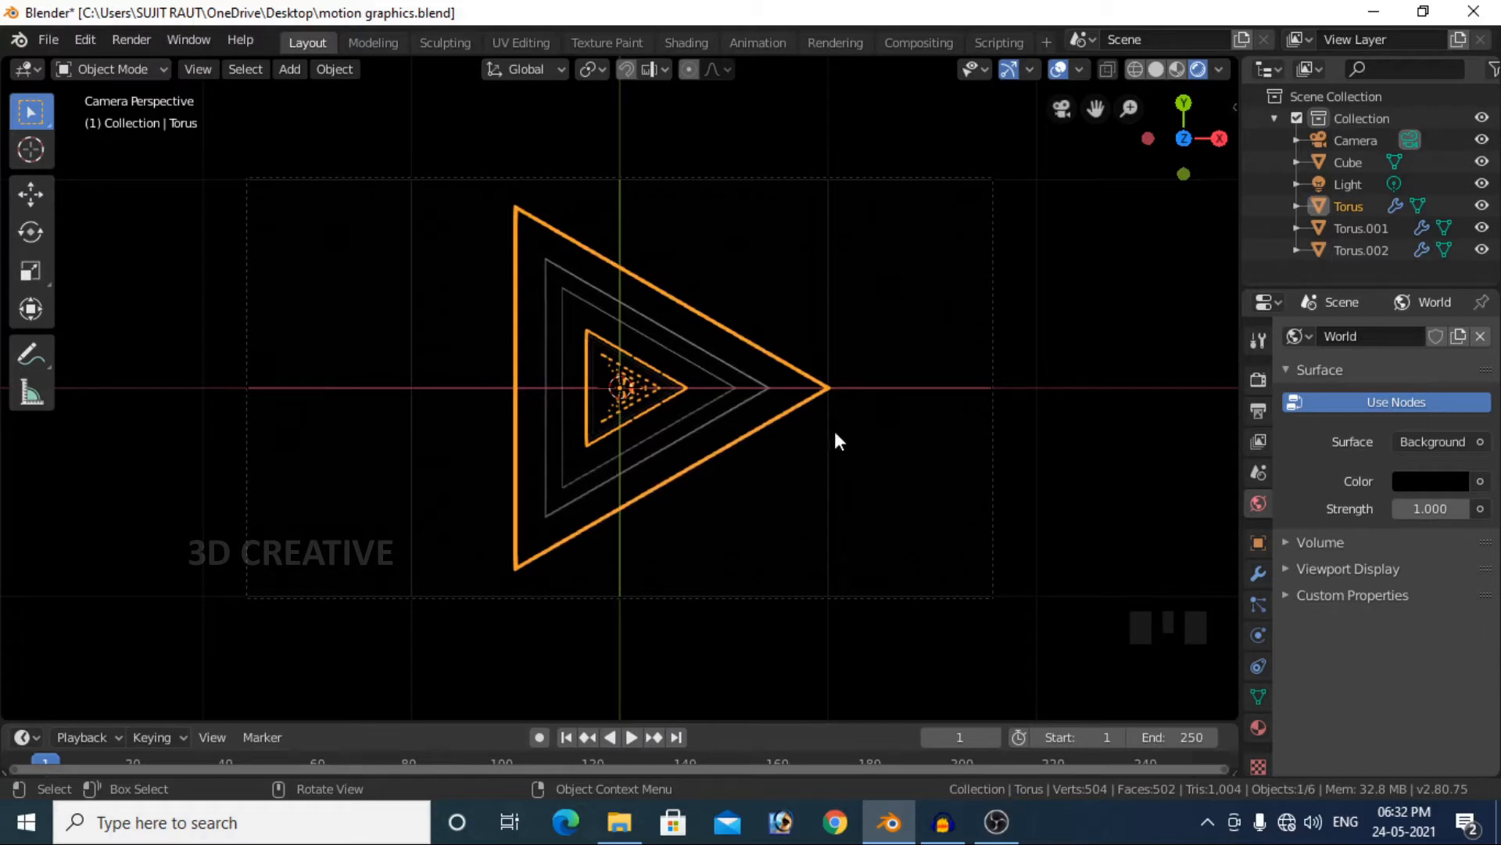
click(1260, 726)
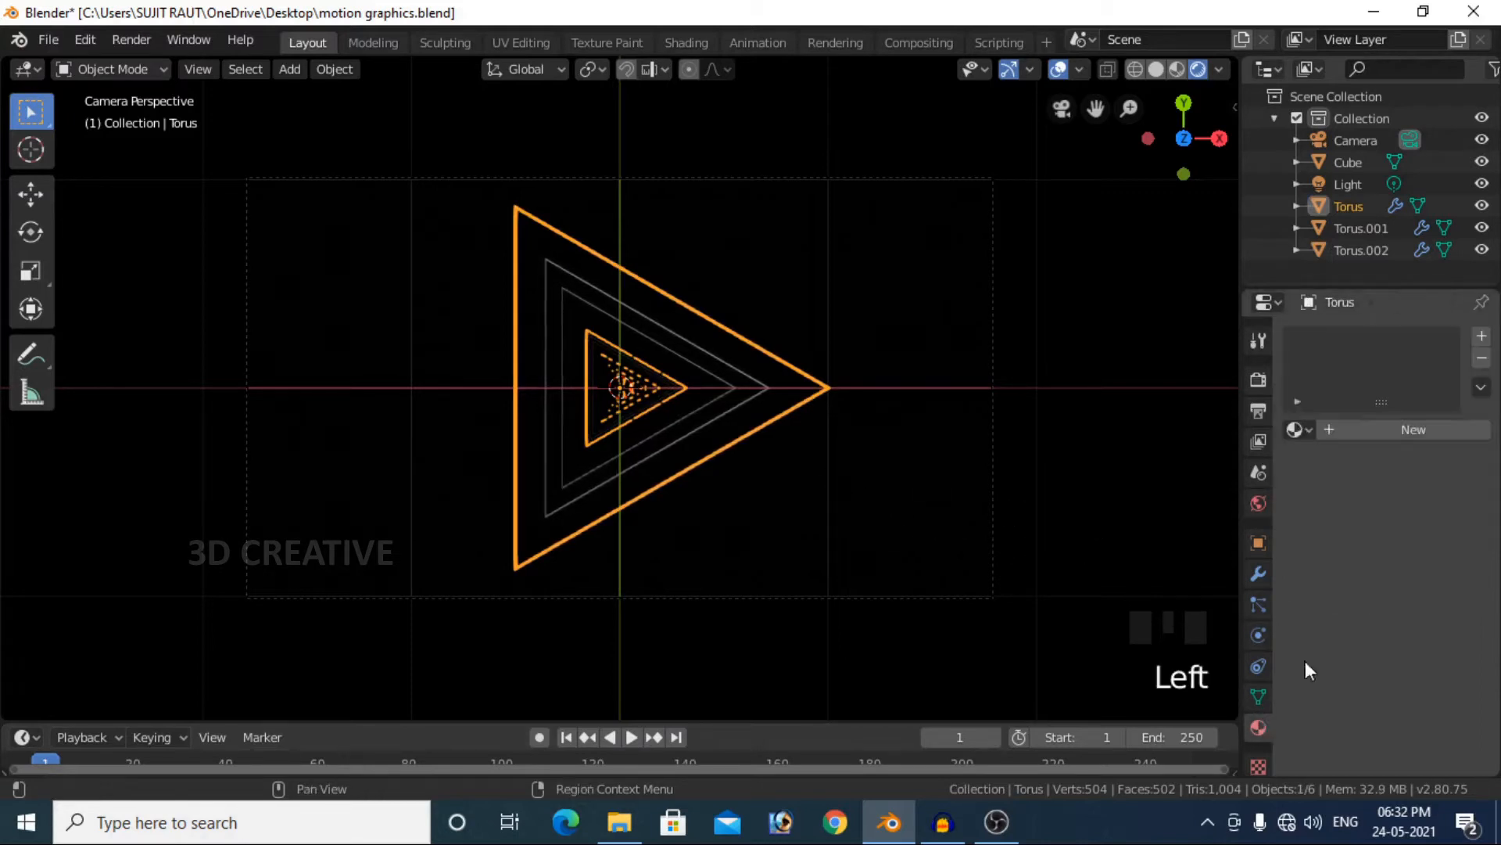
click(1400, 429)
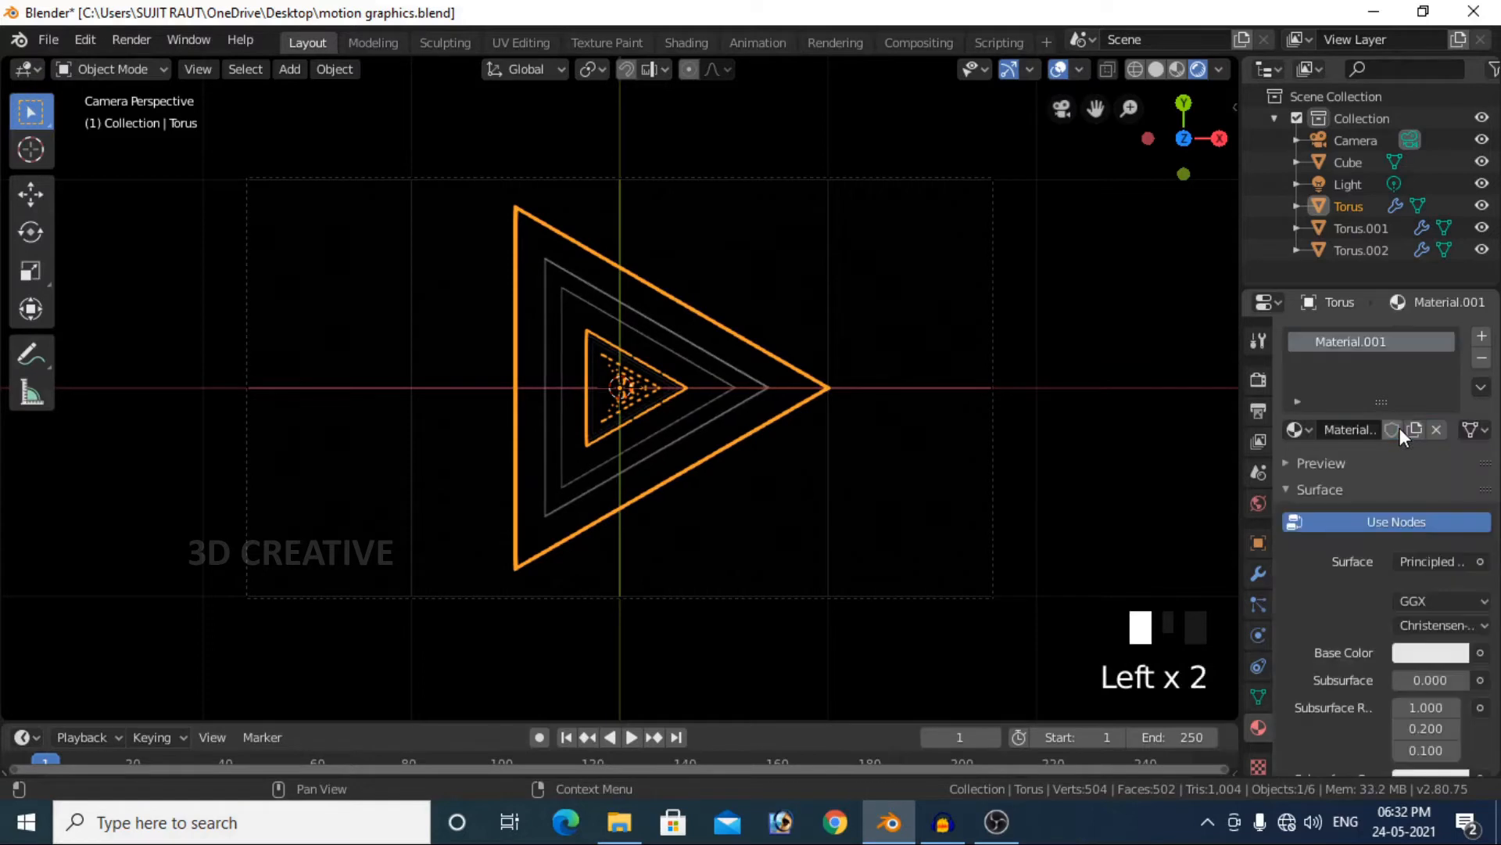
click(1448, 561)
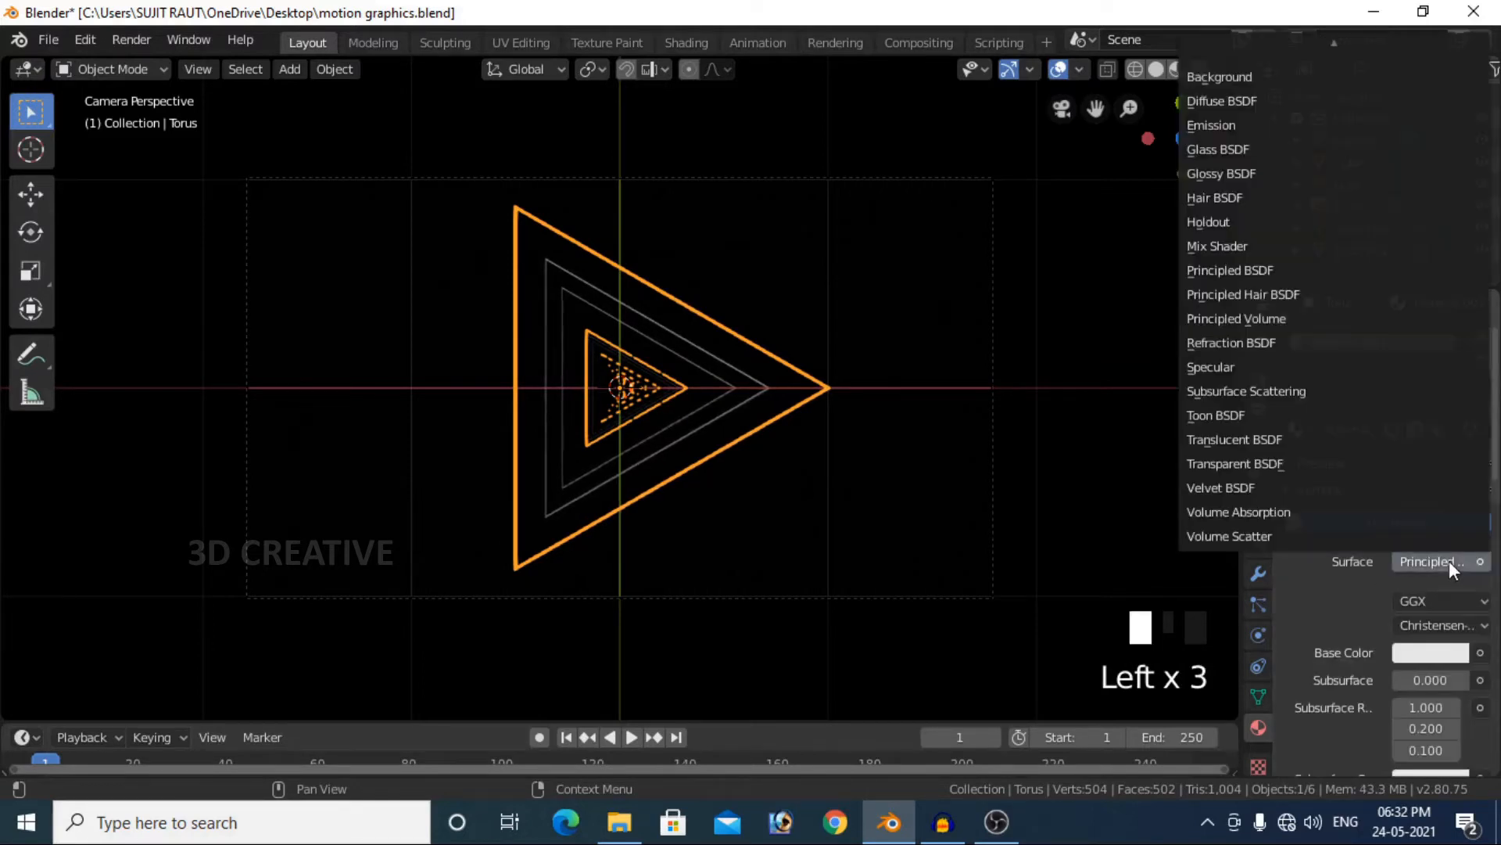
click(1243, 129)
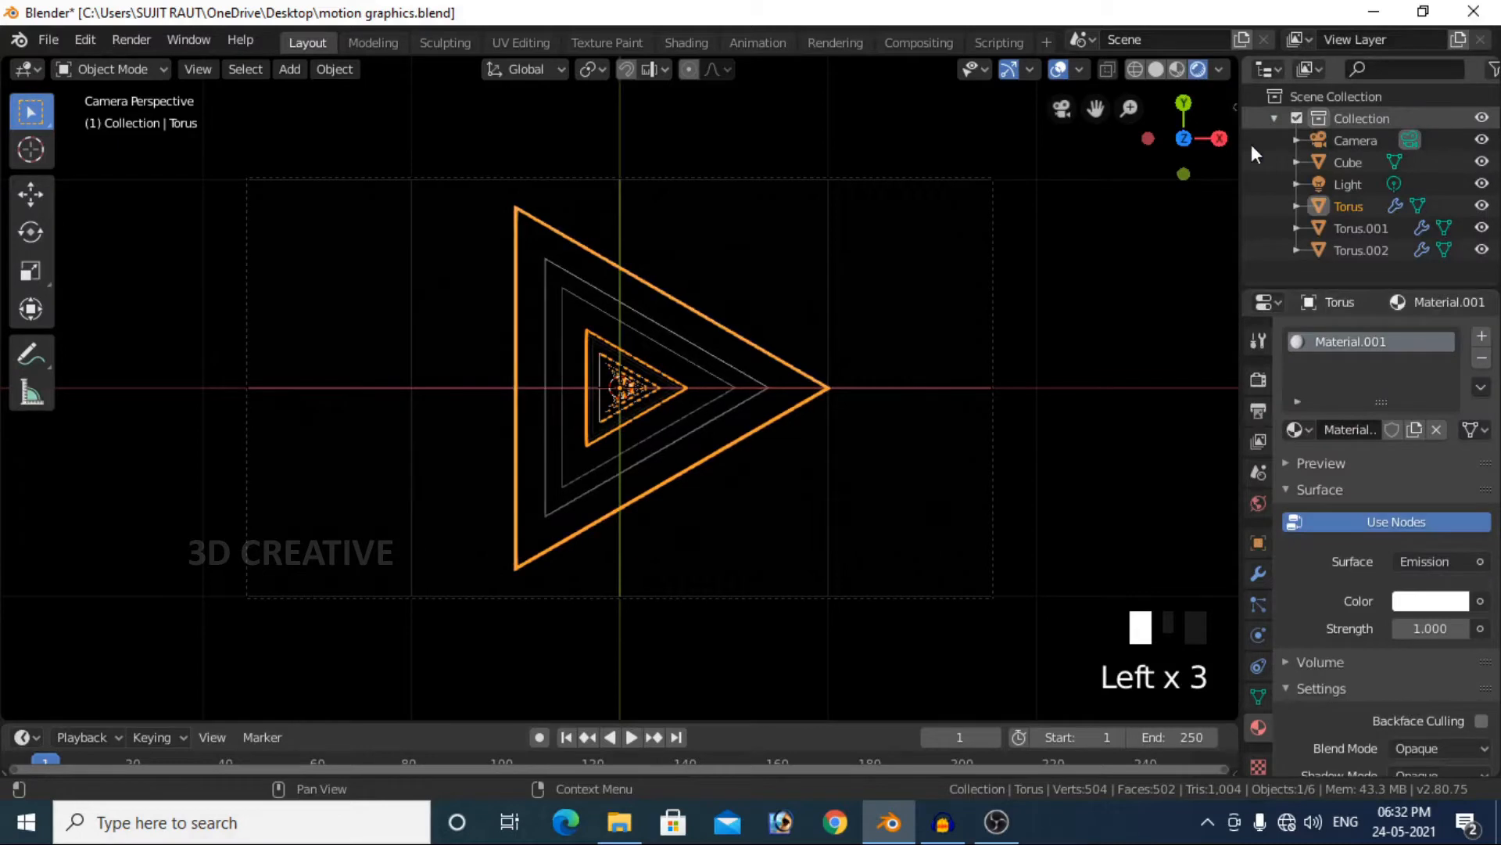
- Set the outermost triangle's emission color to red and its strength to 100, and deselect it
click(1436, 607)
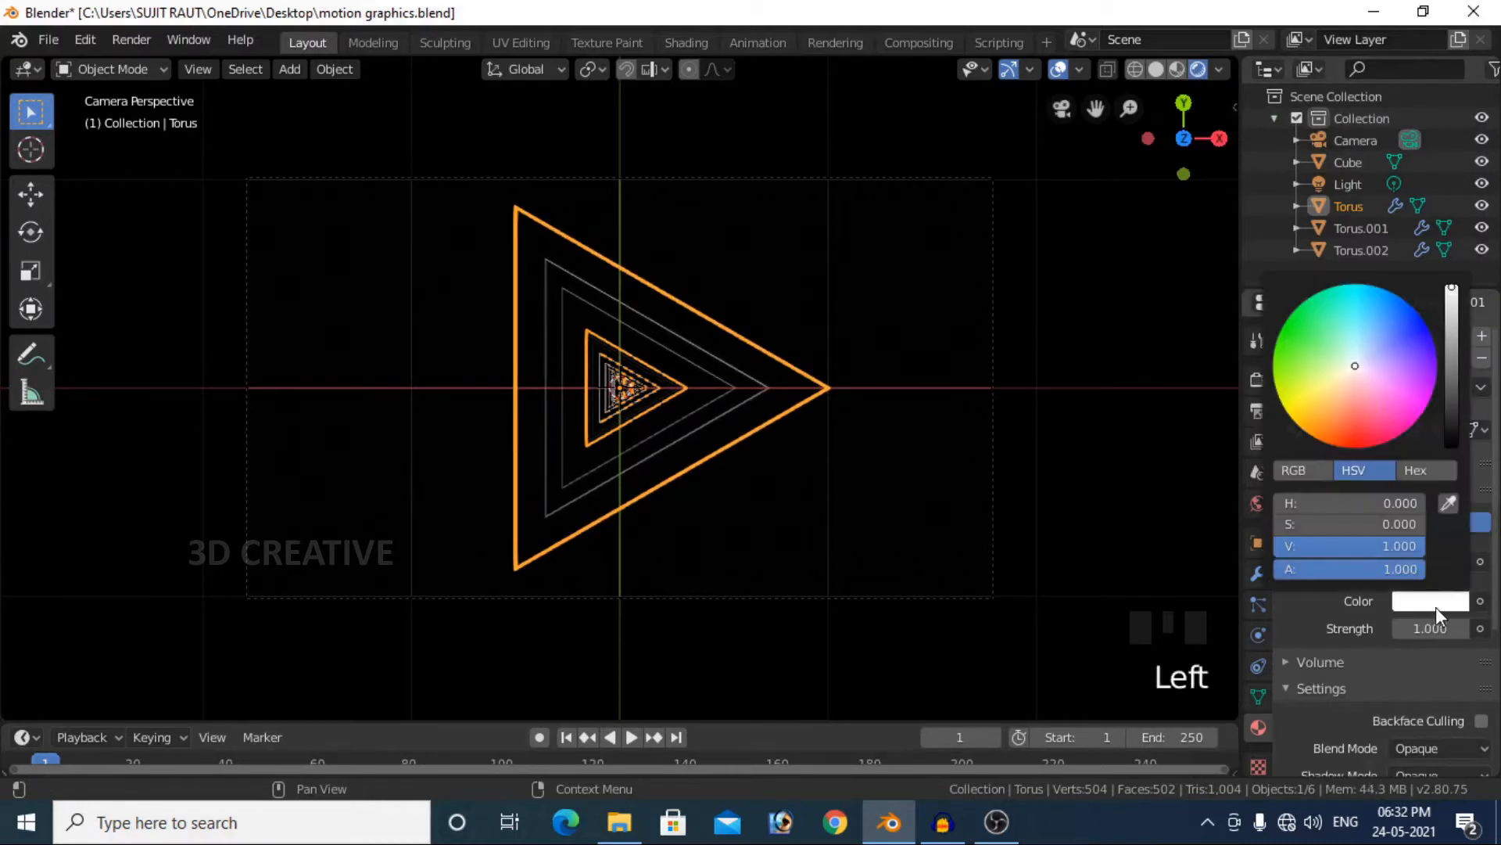
click(1351, 445)
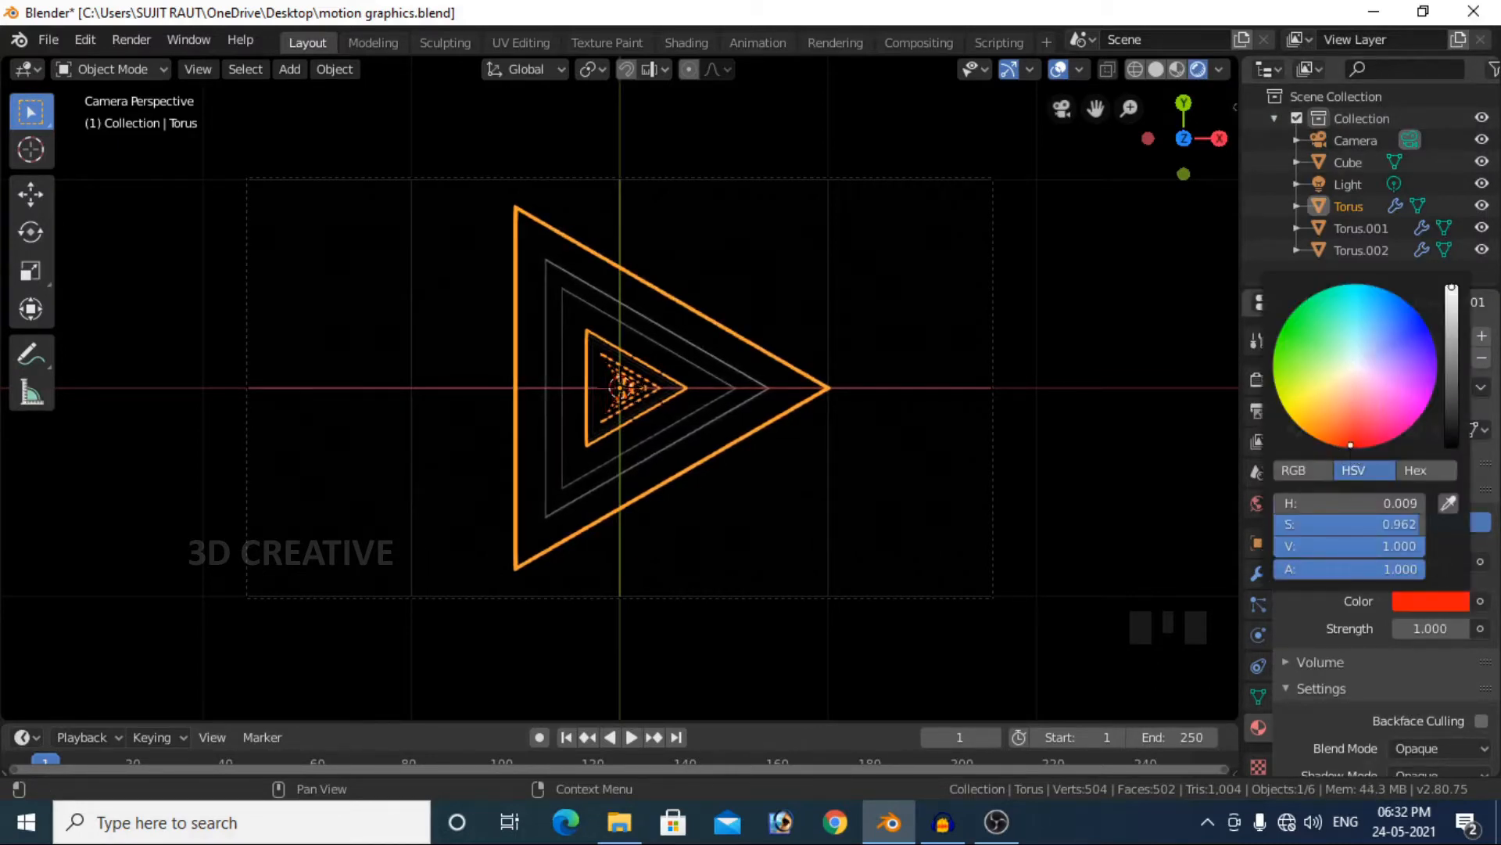
click(1352, 447)
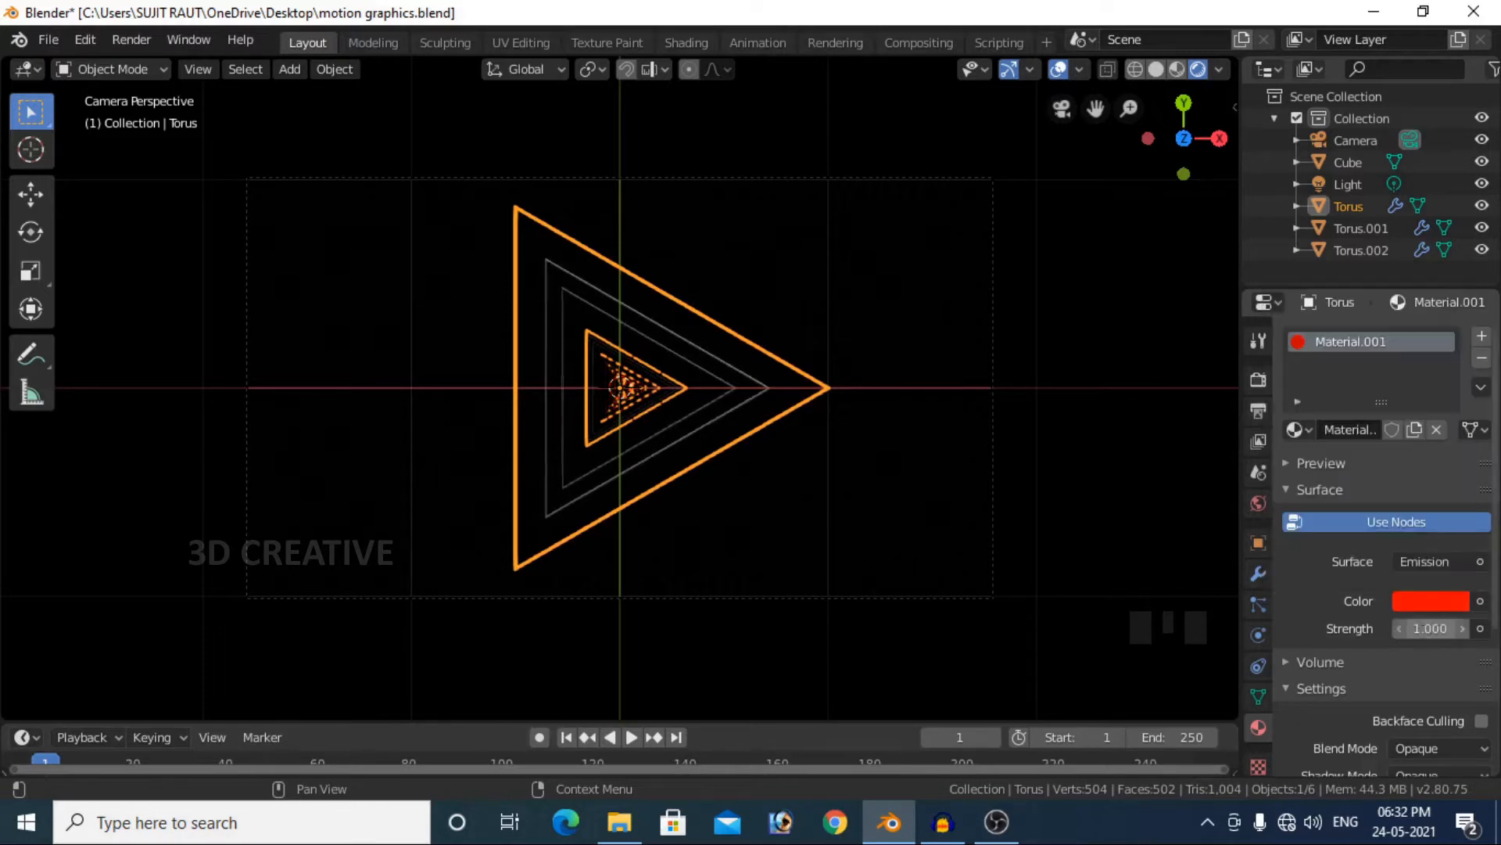
click(1428, 628)
key(BackSpace)
key(BackSpace)
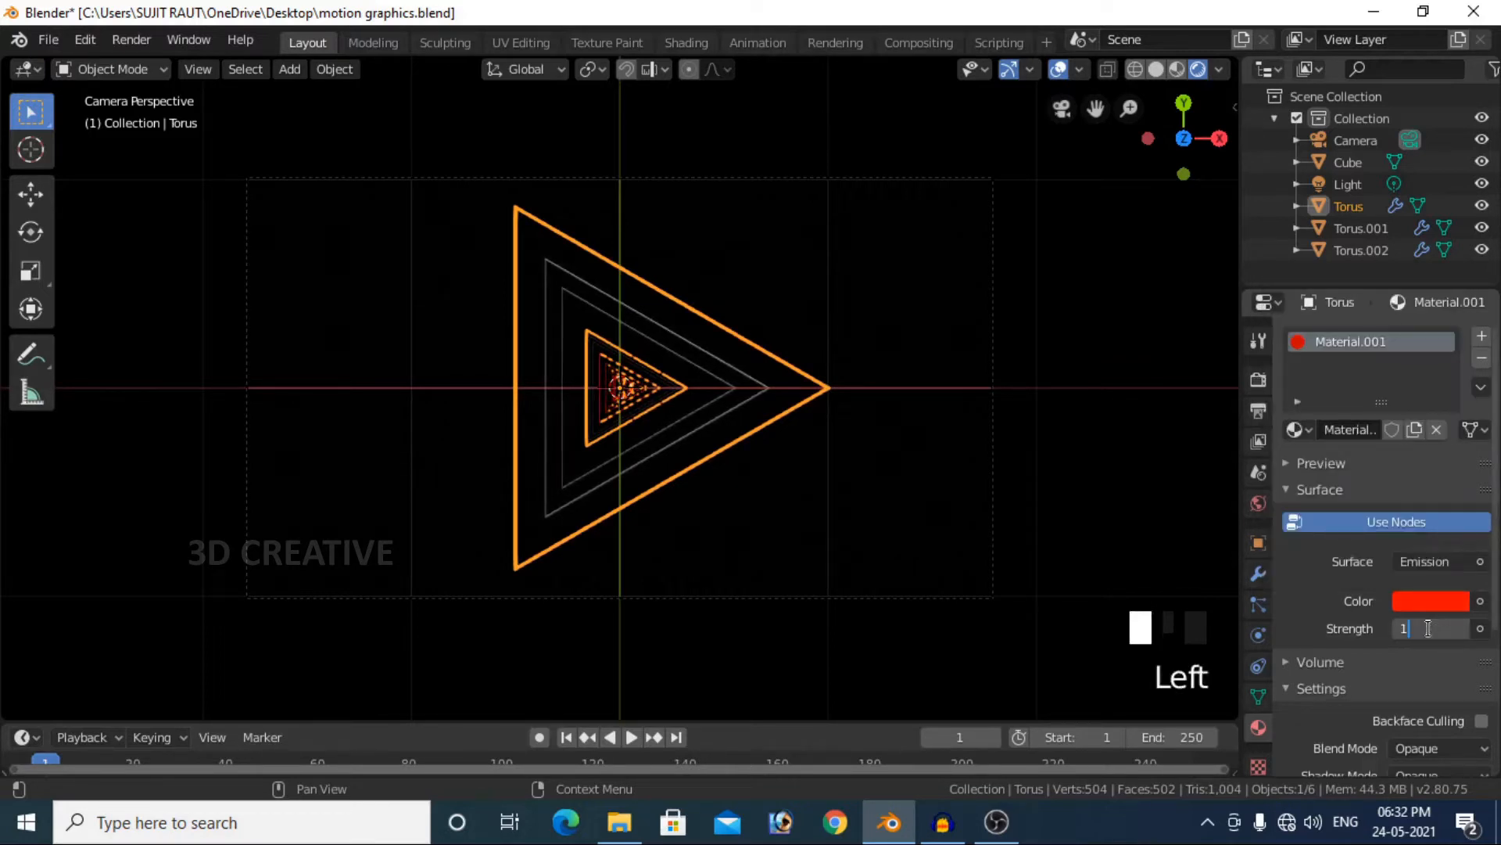
text(00)
key(Return)
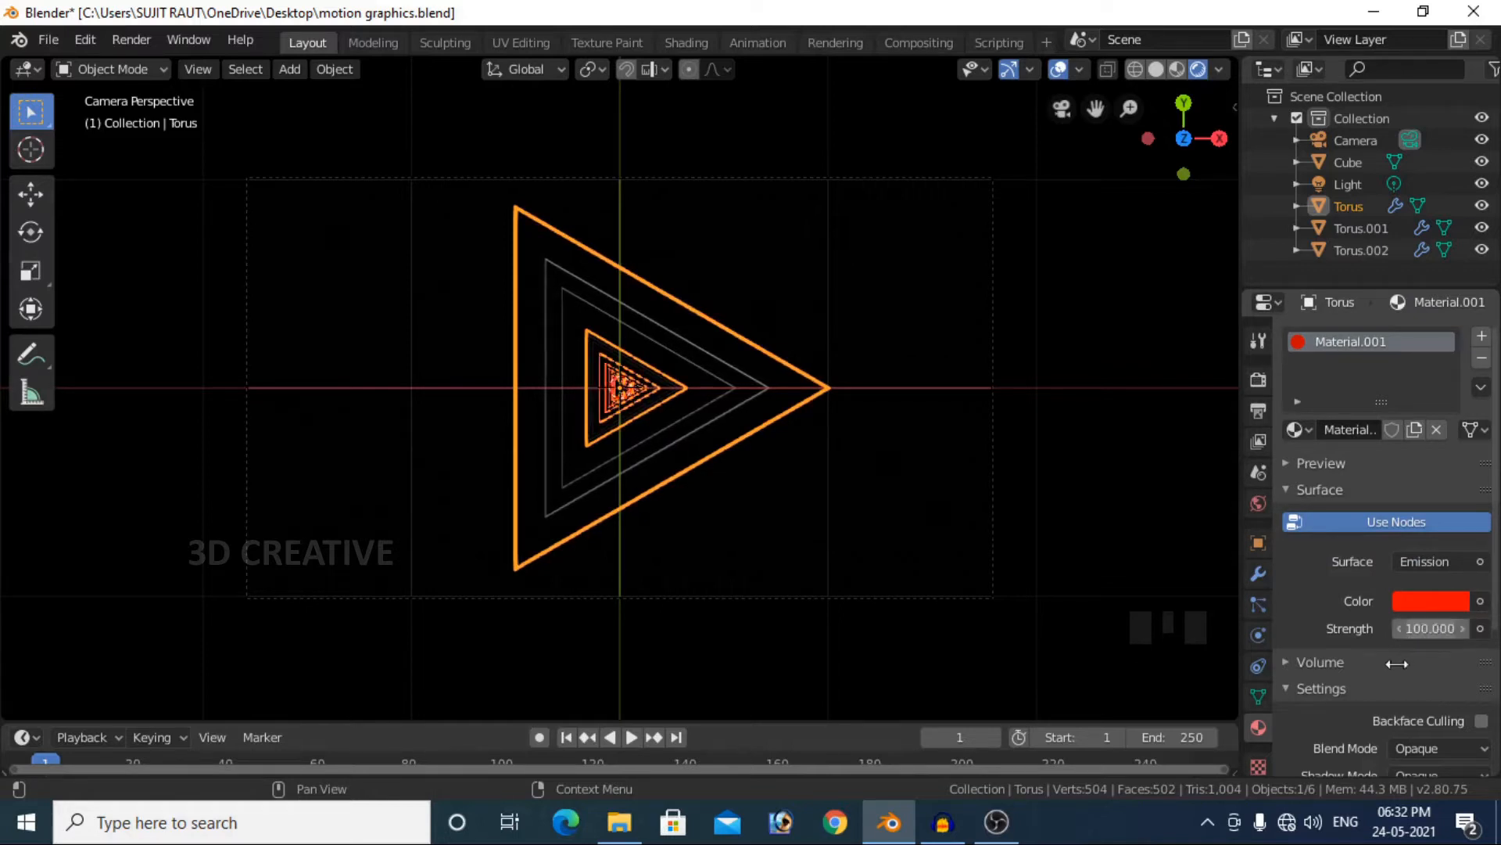
click(1145, 554)
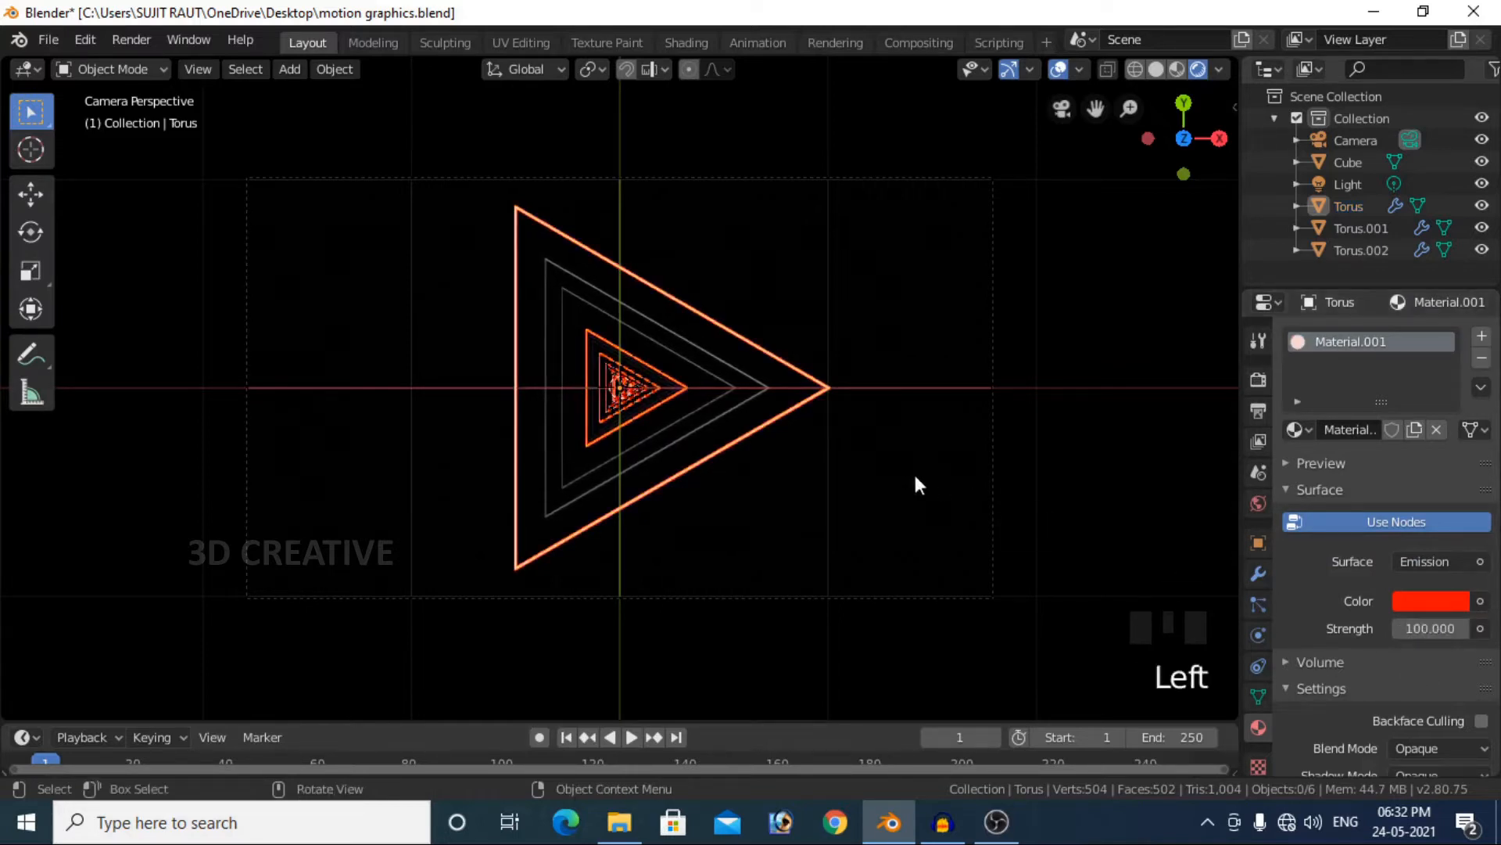
- Enable Bloom for the Eevee render and set the color management look to Very High Contrast
click(1256, 381)
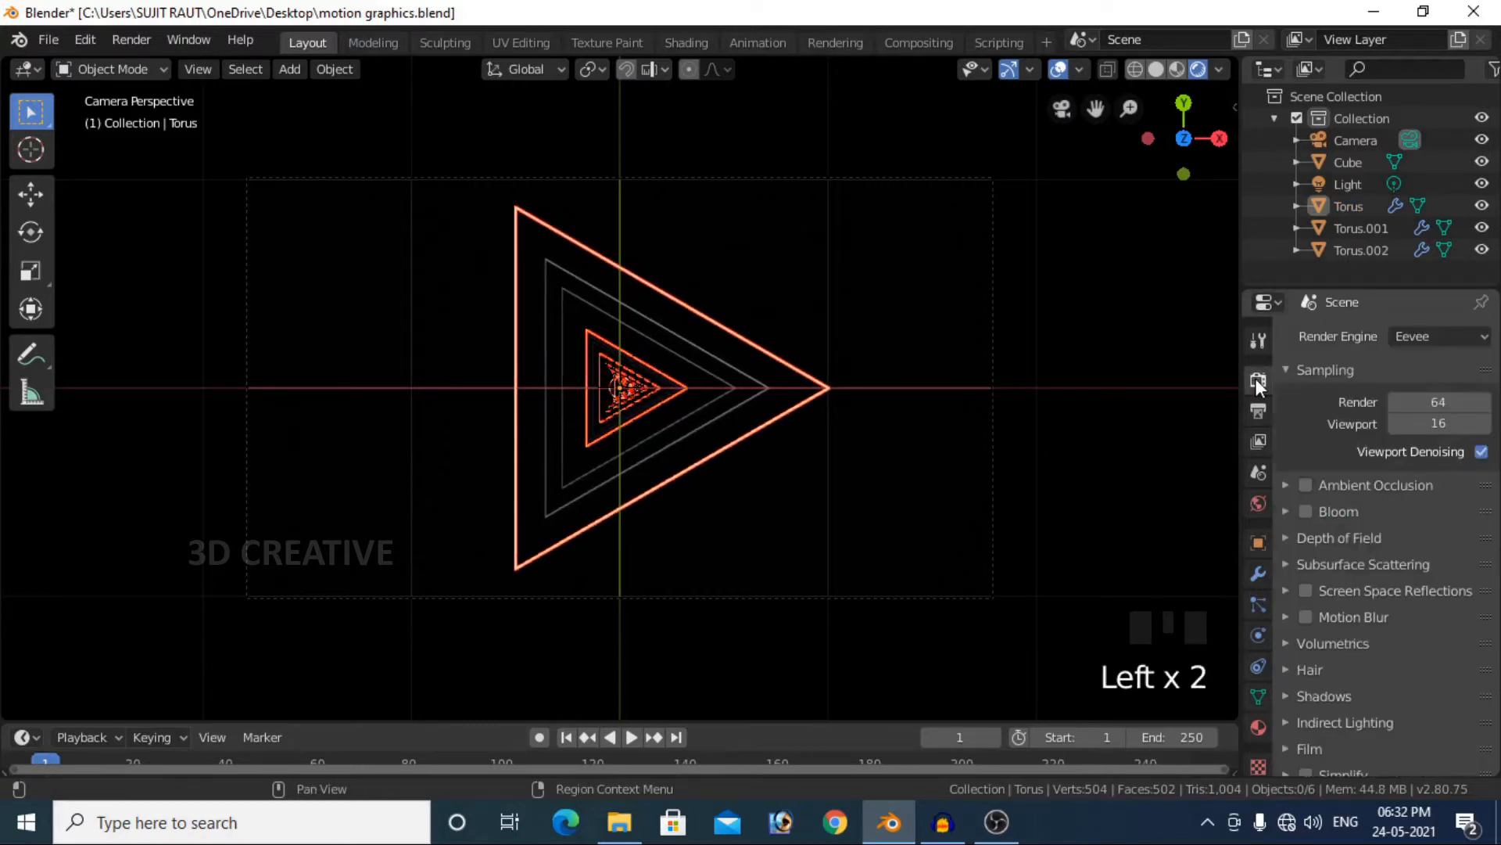
click(1305, 511)
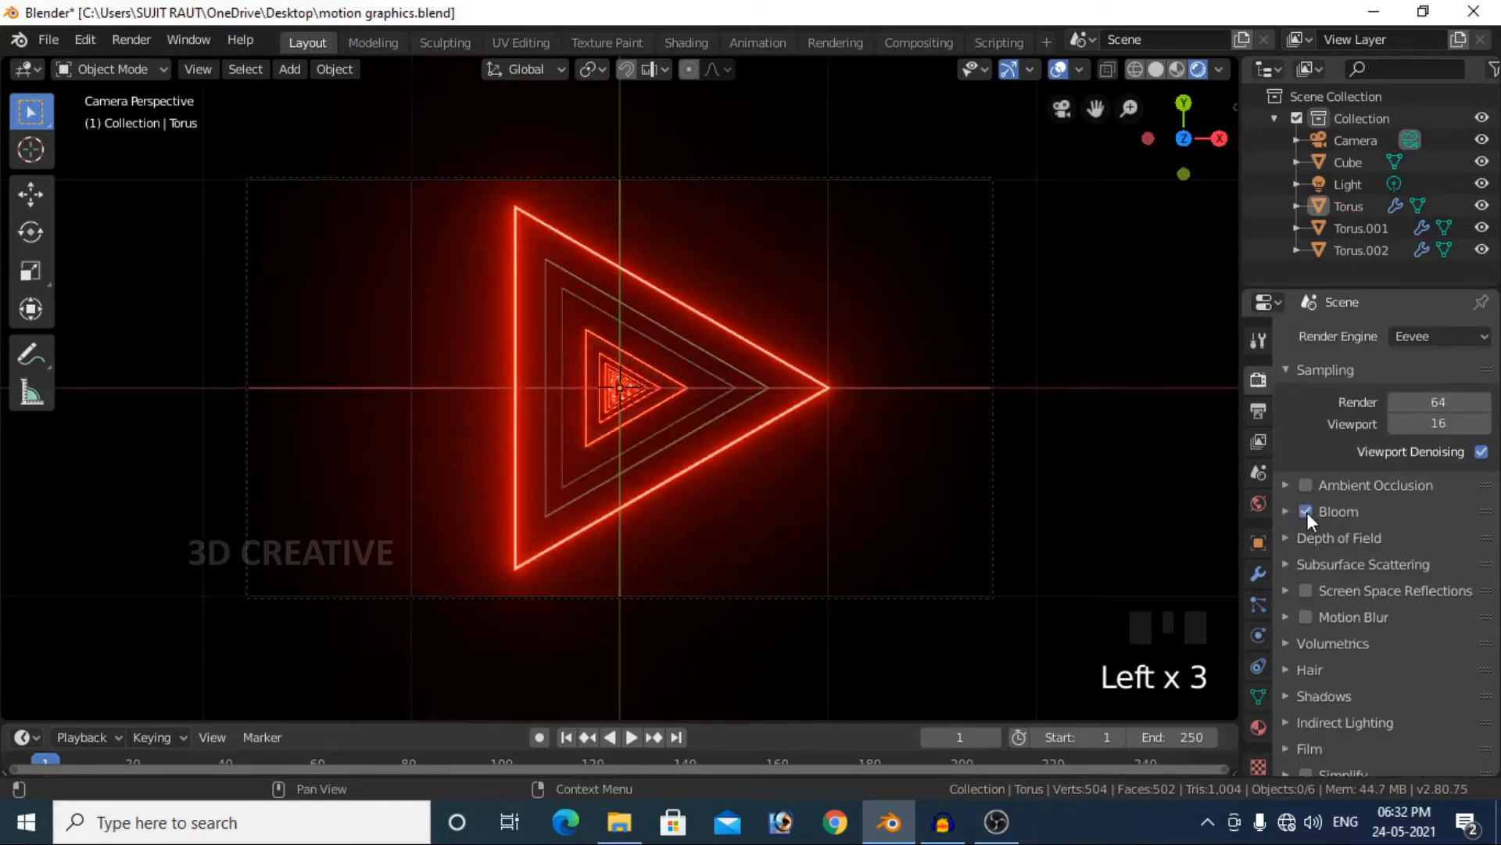
scroll(1406, 721, down, 4)
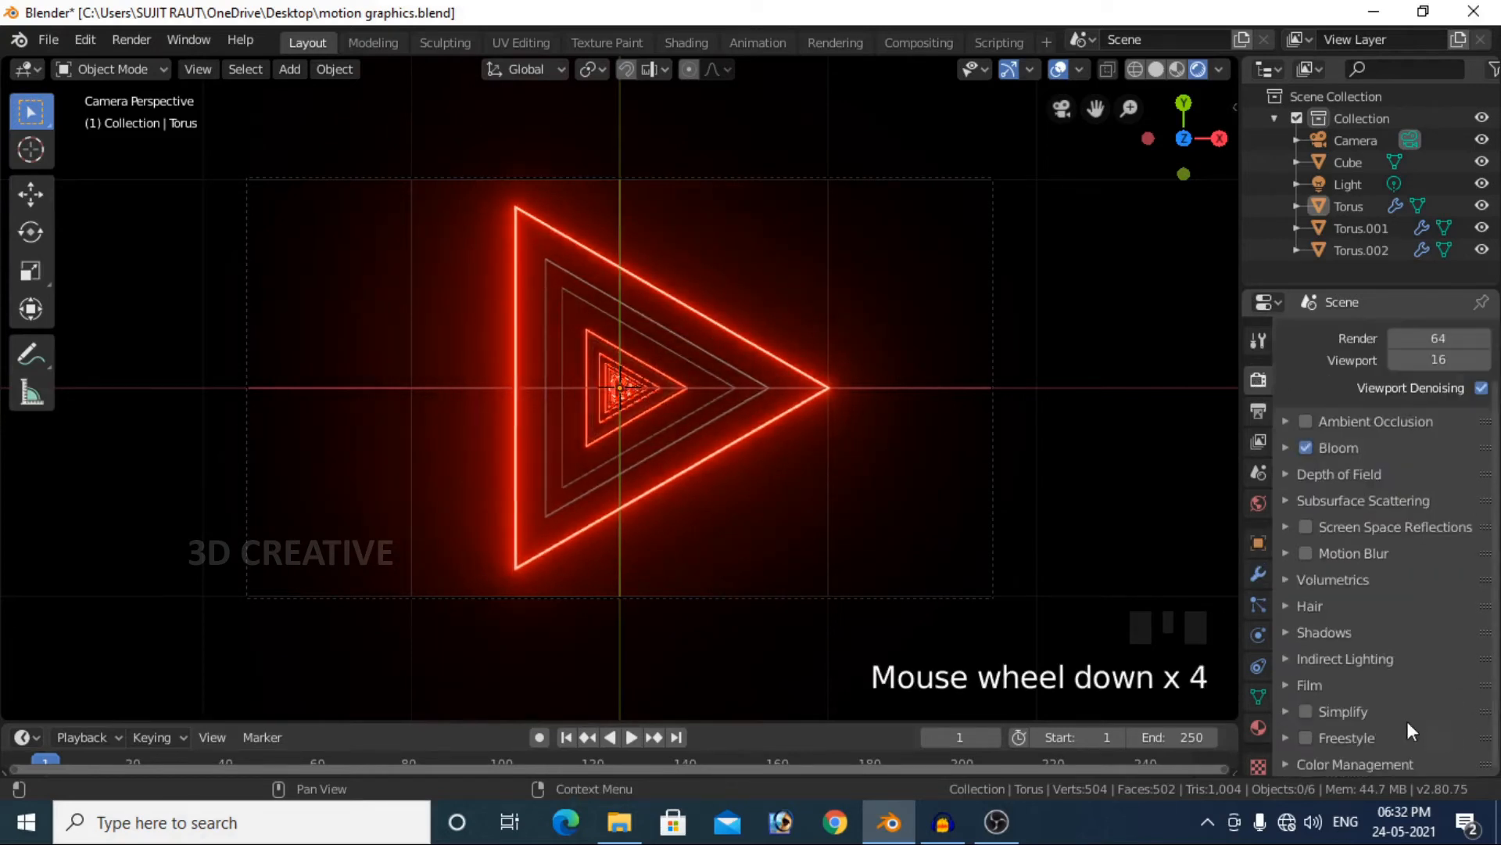
click(1335, 765)
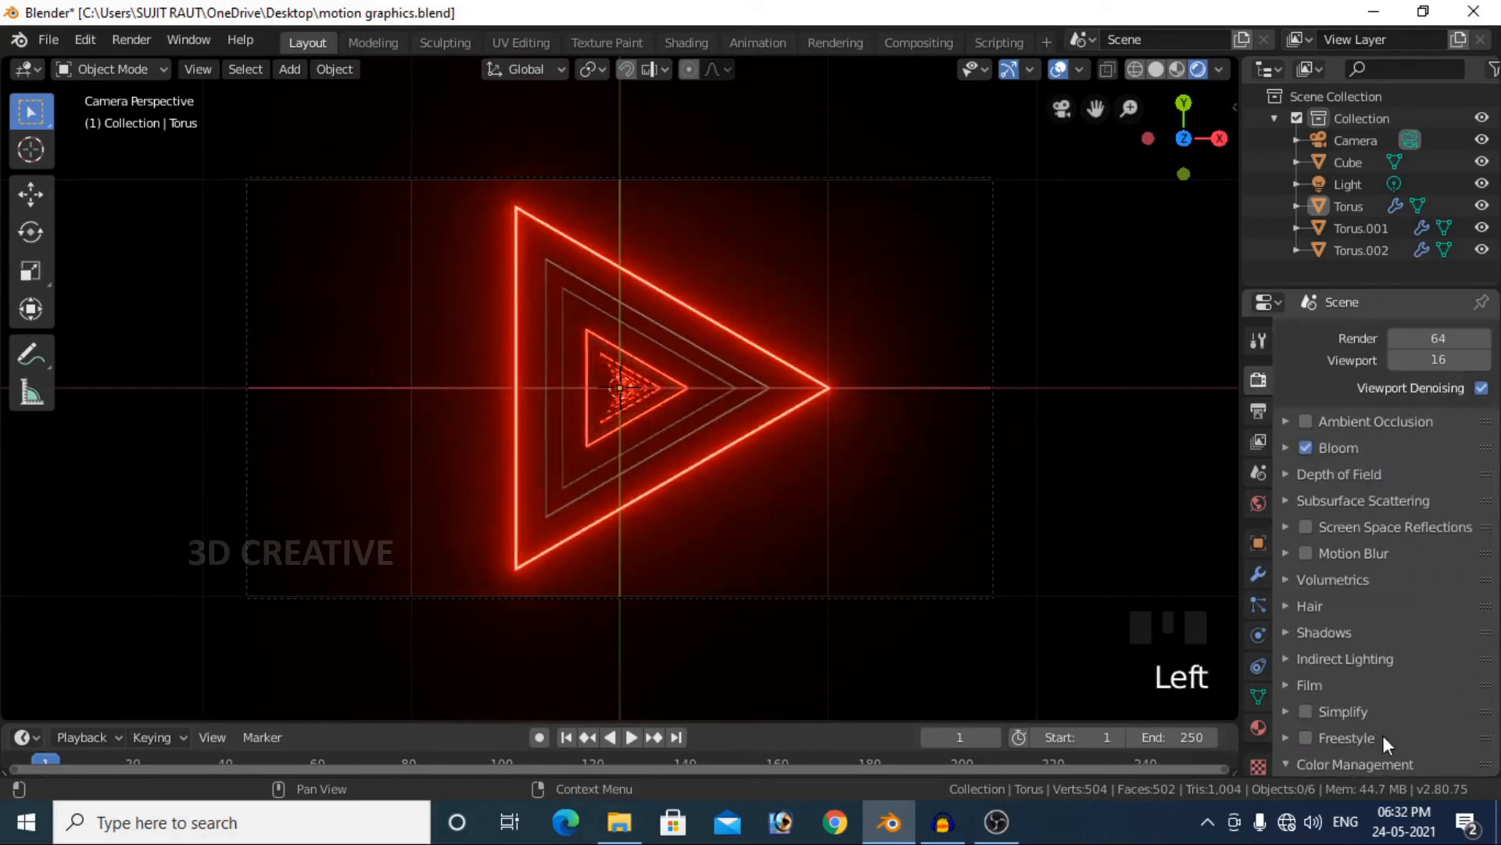
scroll(1387, 734, down, 3)
click(1424, 721)
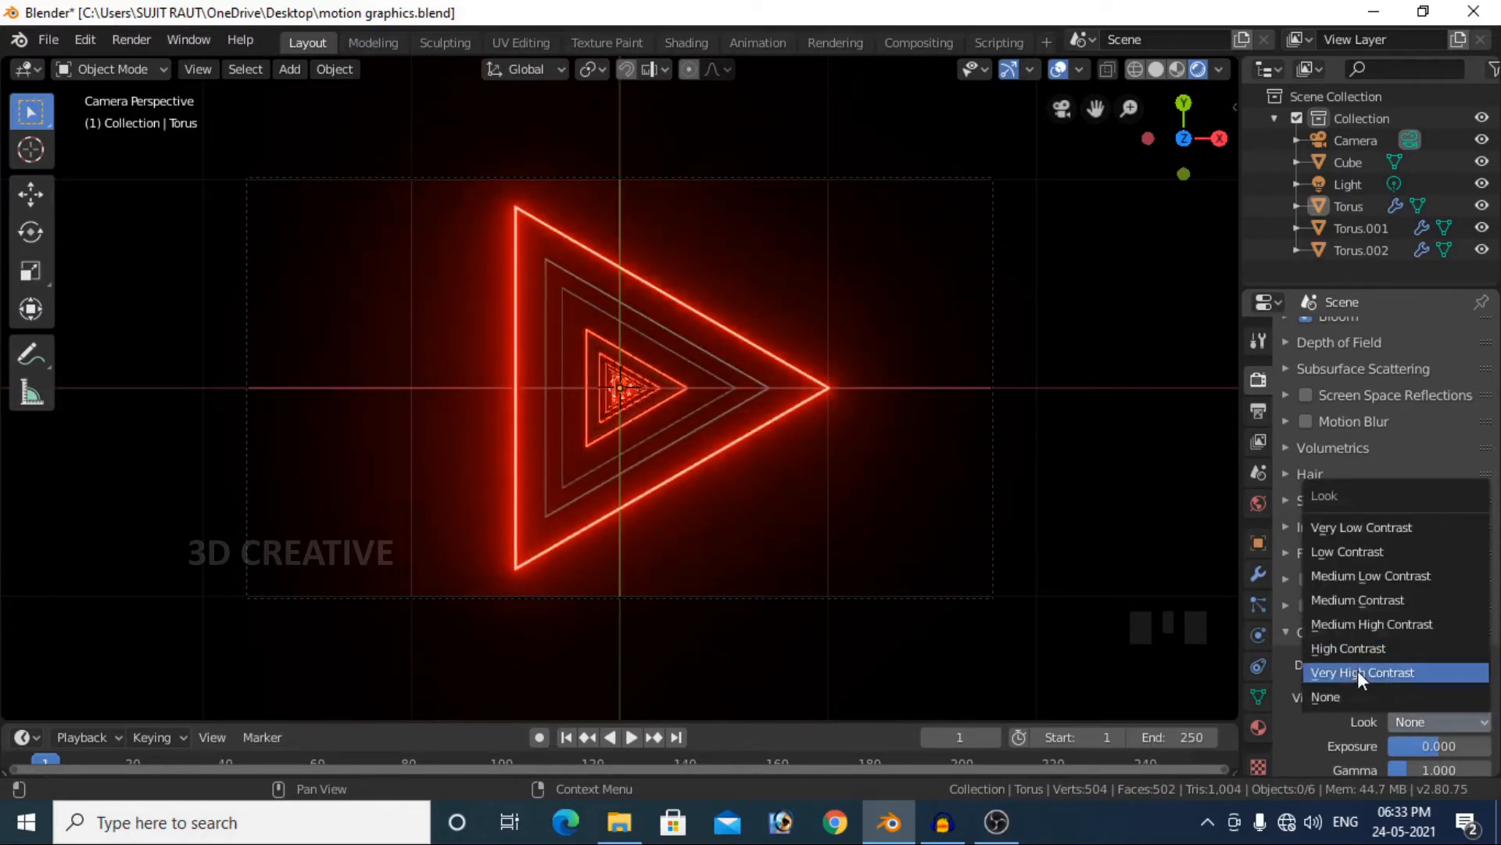
click(1381, 672)
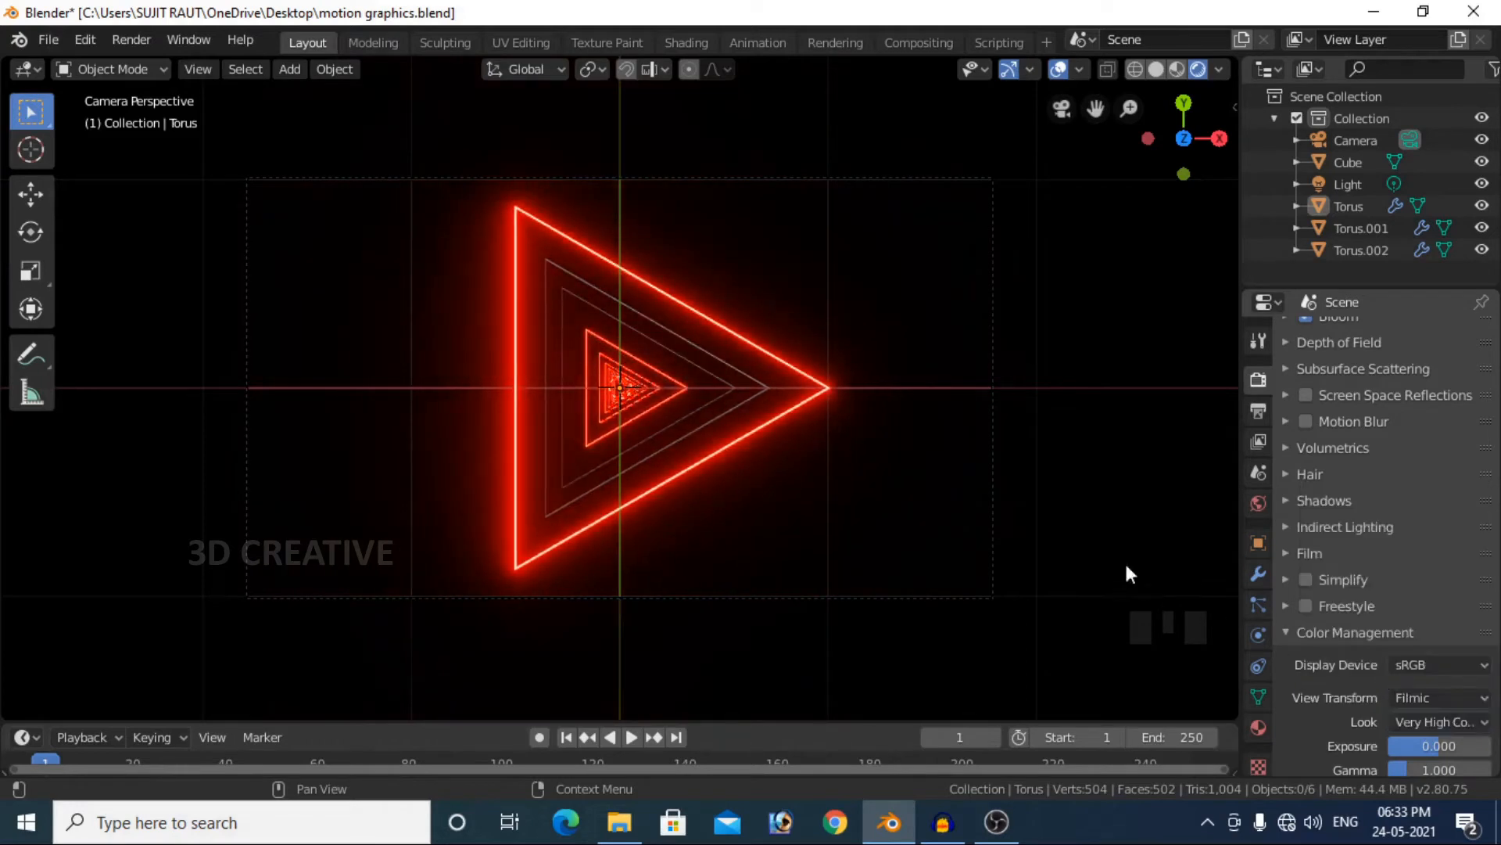
- Give the middle triangle array, just inside the red one, a new material with an Emission surface
click(758, 395)
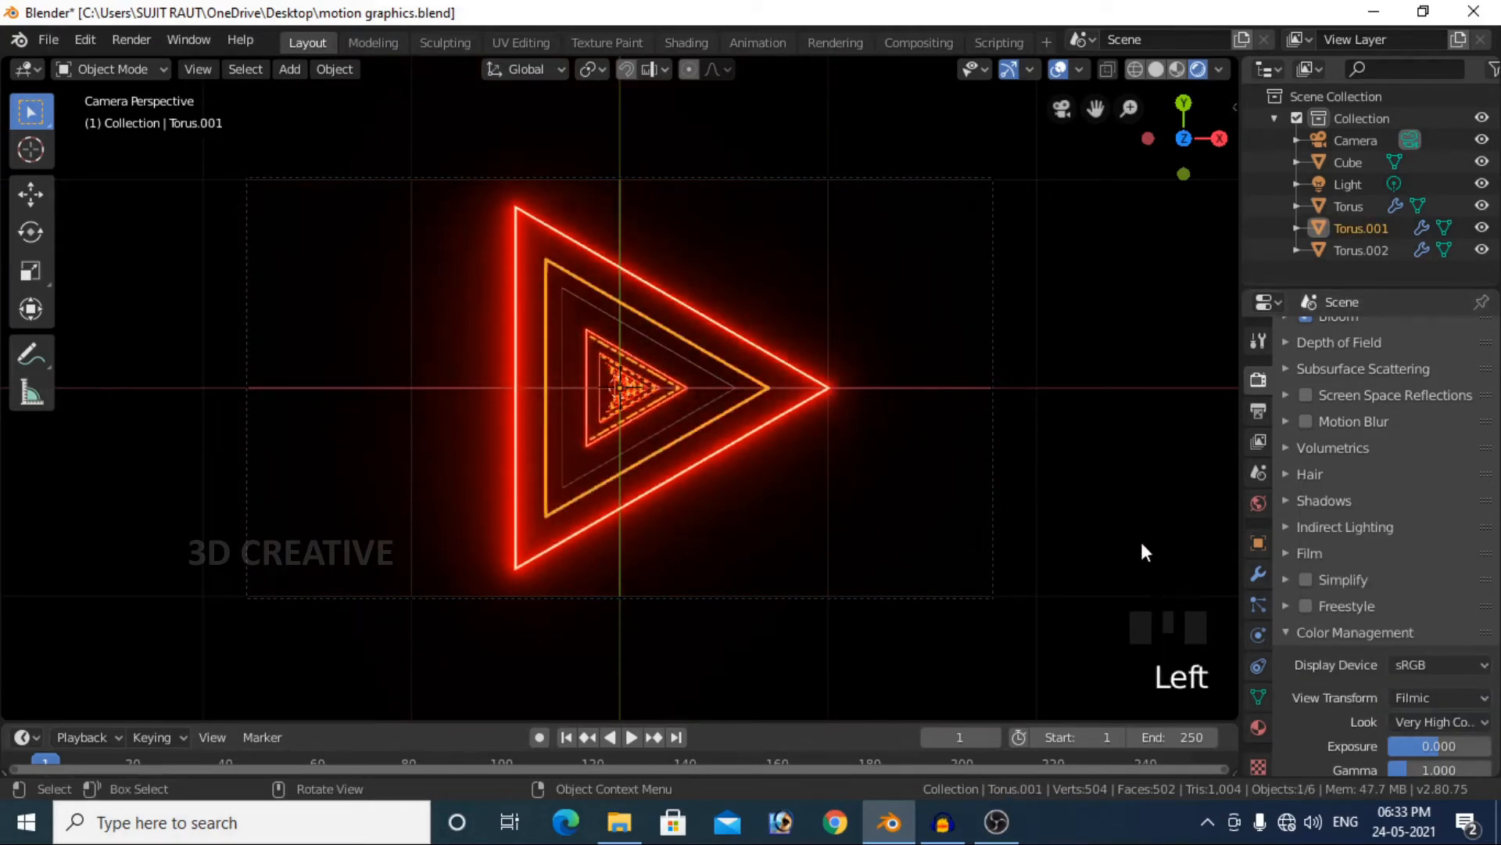
click(1260, 729)
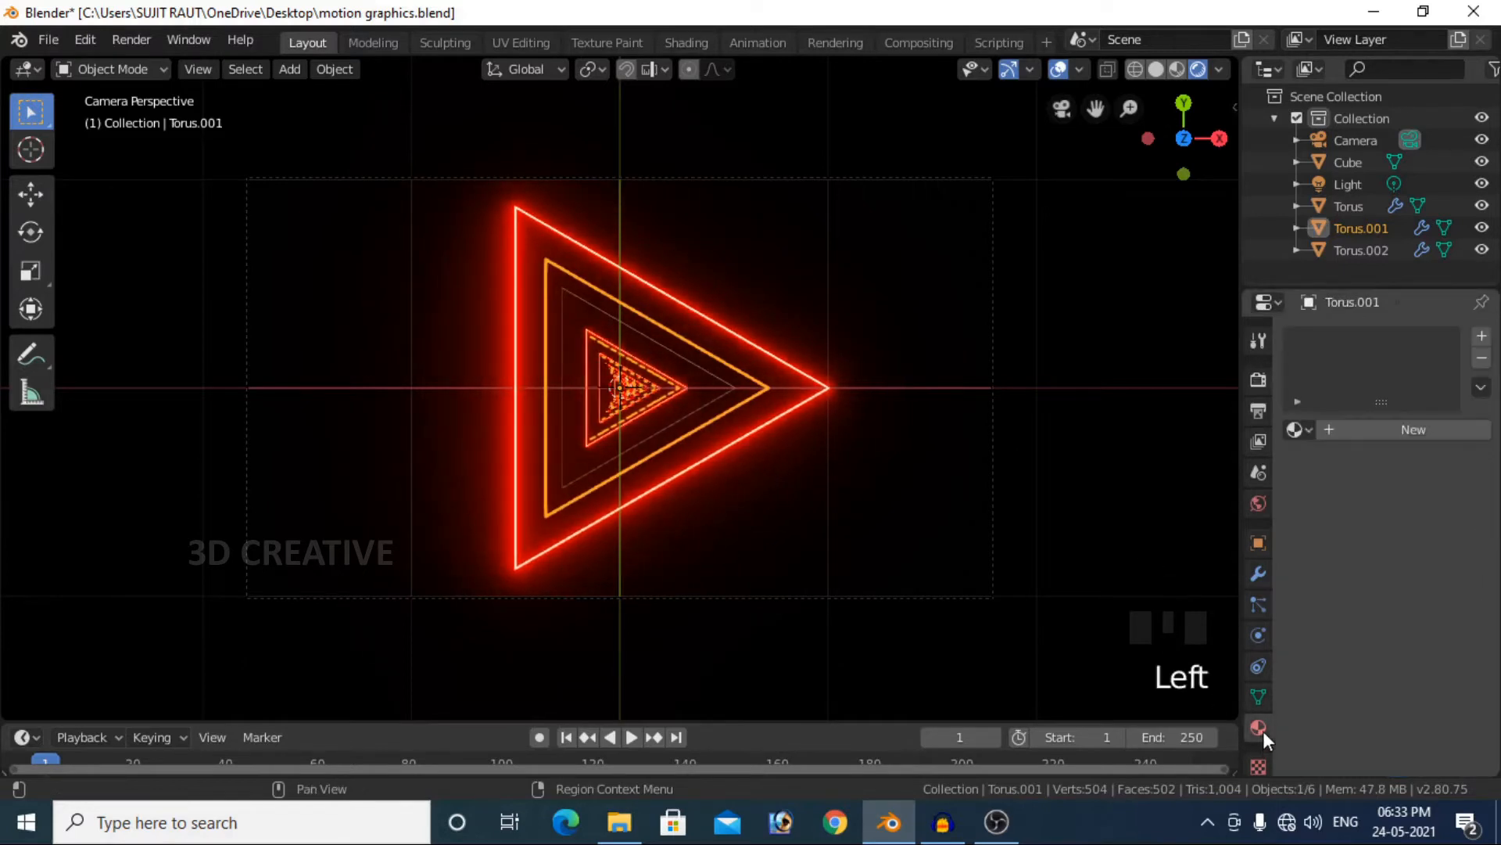
click(1418, 431)
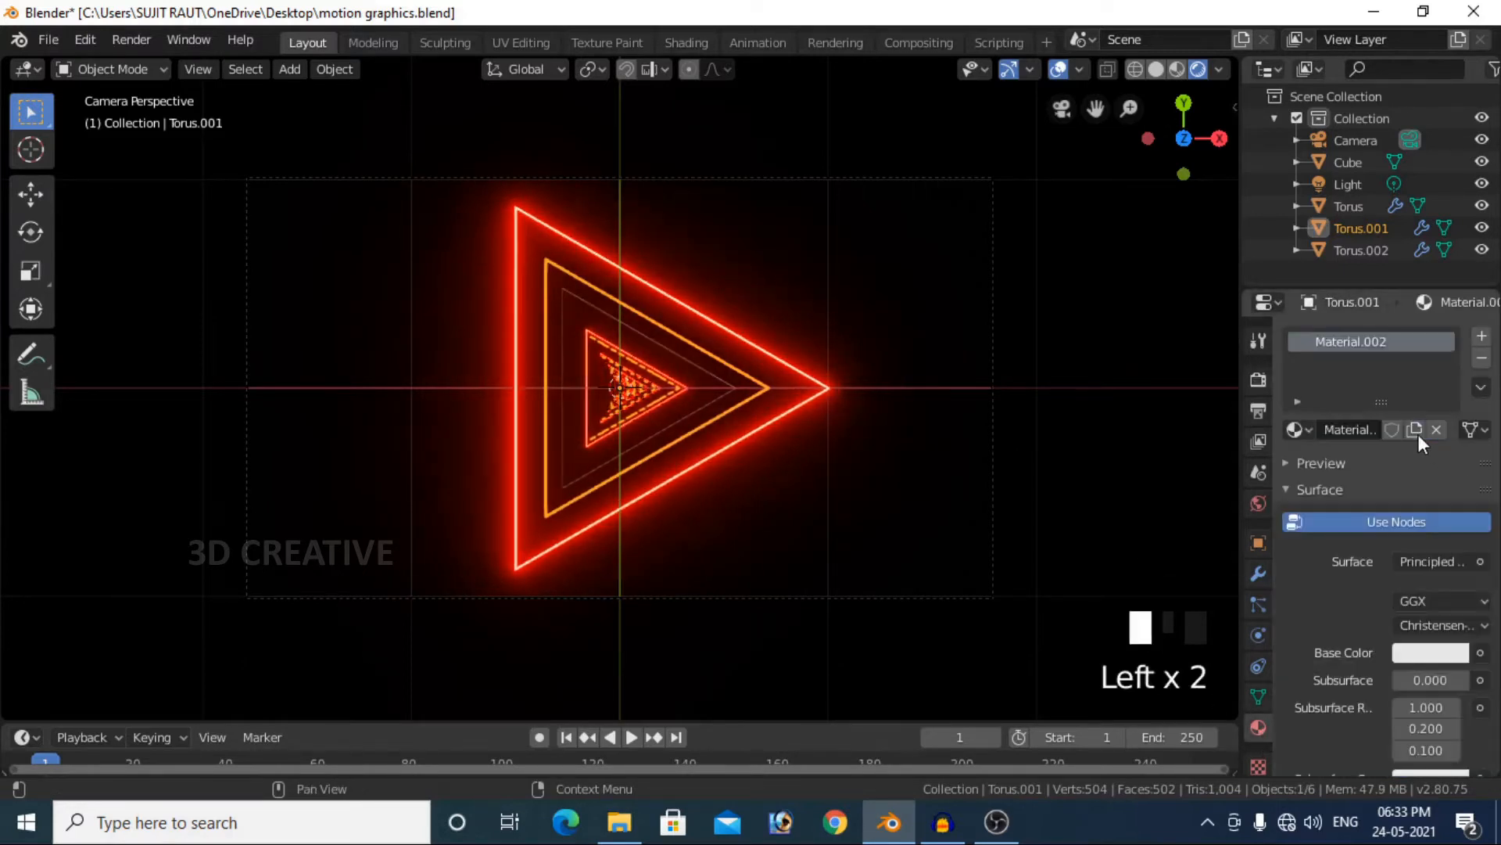
click(1439, 561)
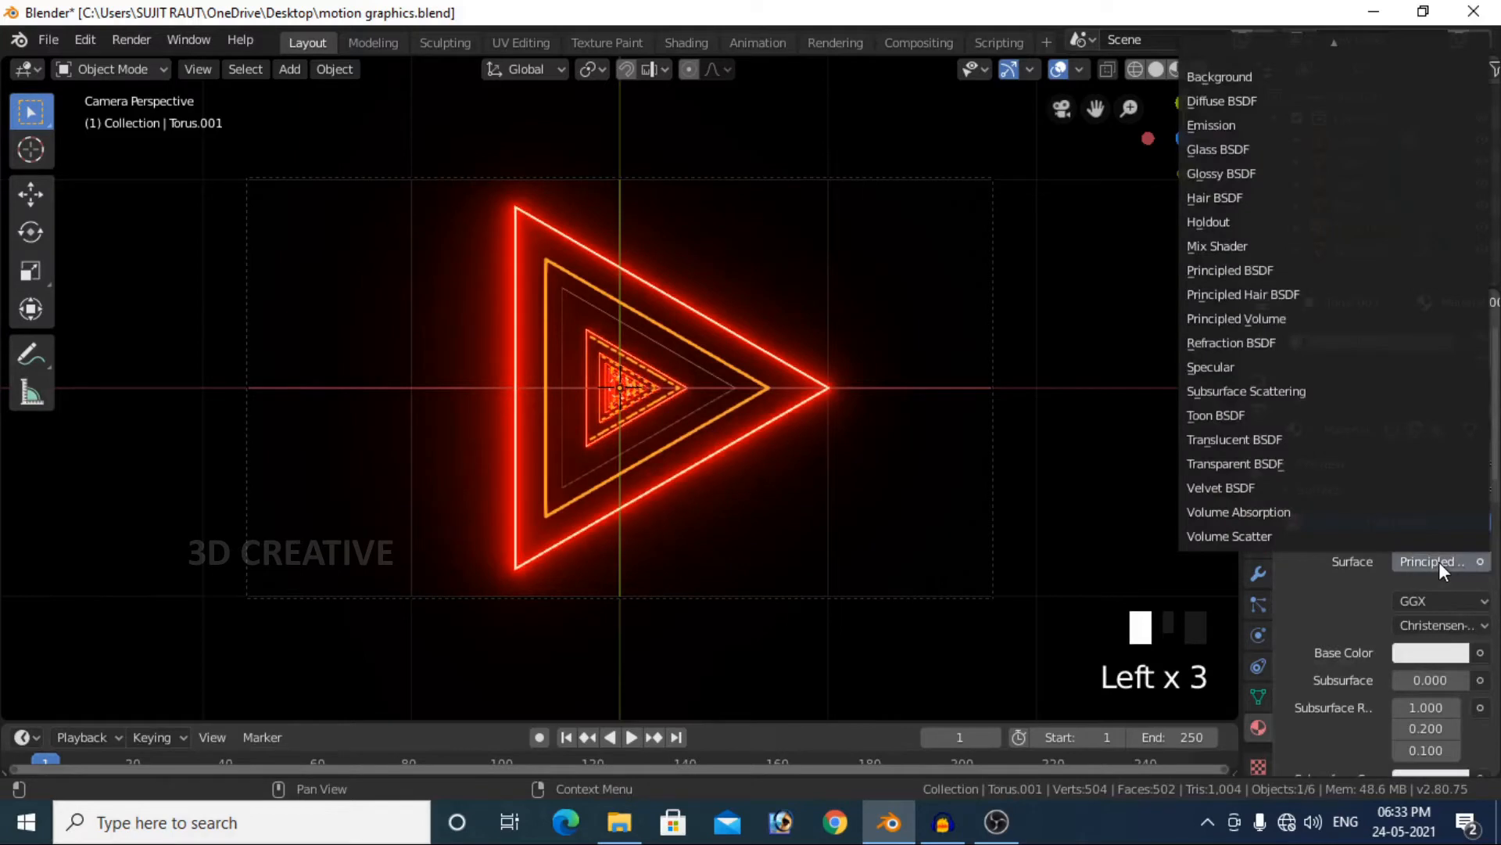
click(1250, 125)
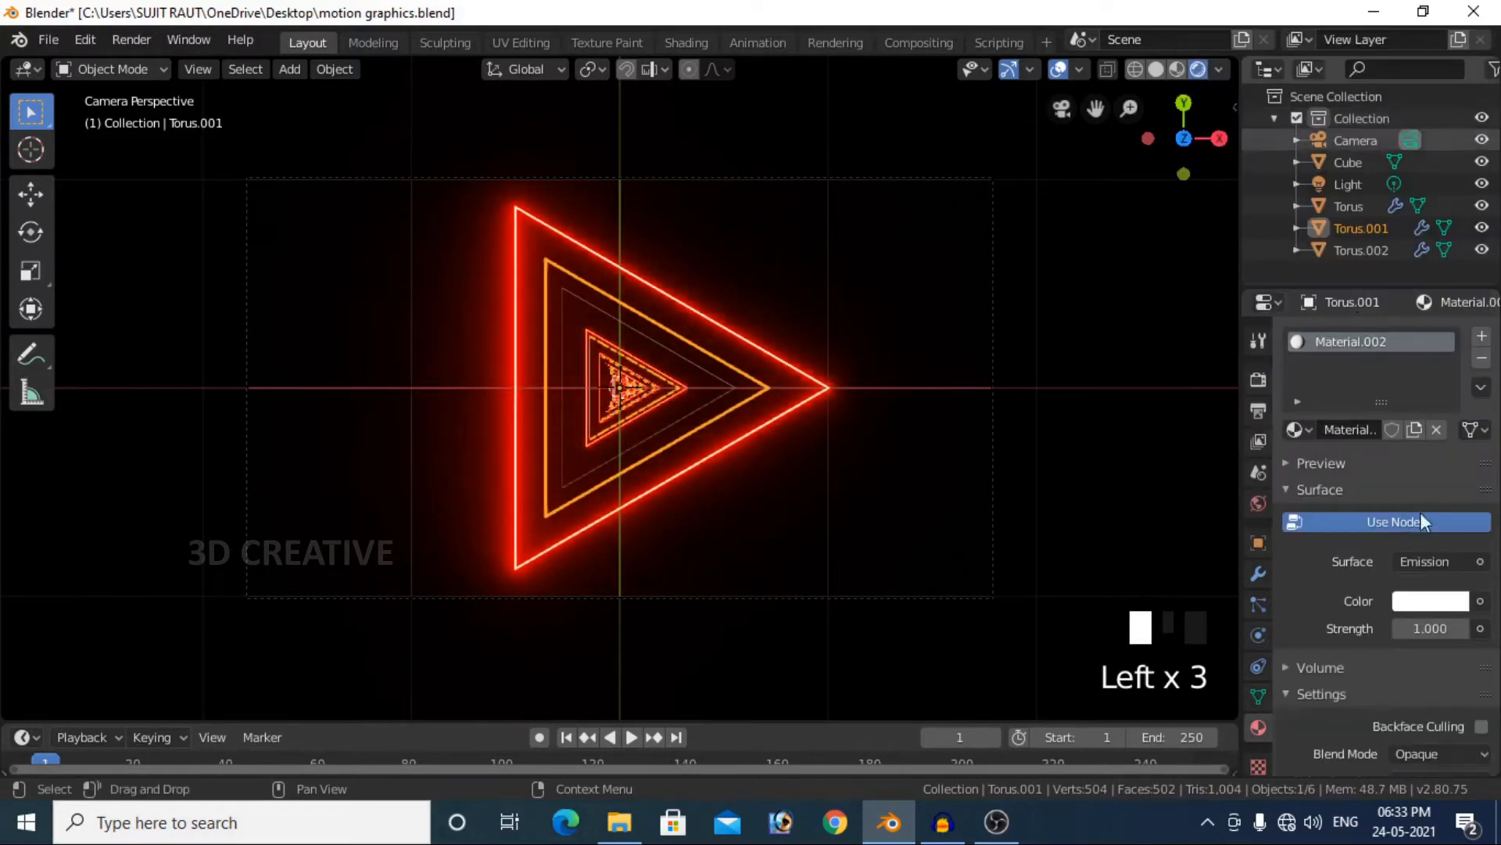
- Set the middle triangle's emission color to blue (hue 0.662, saturation 1) and its strength to 100
click(1428, 603)
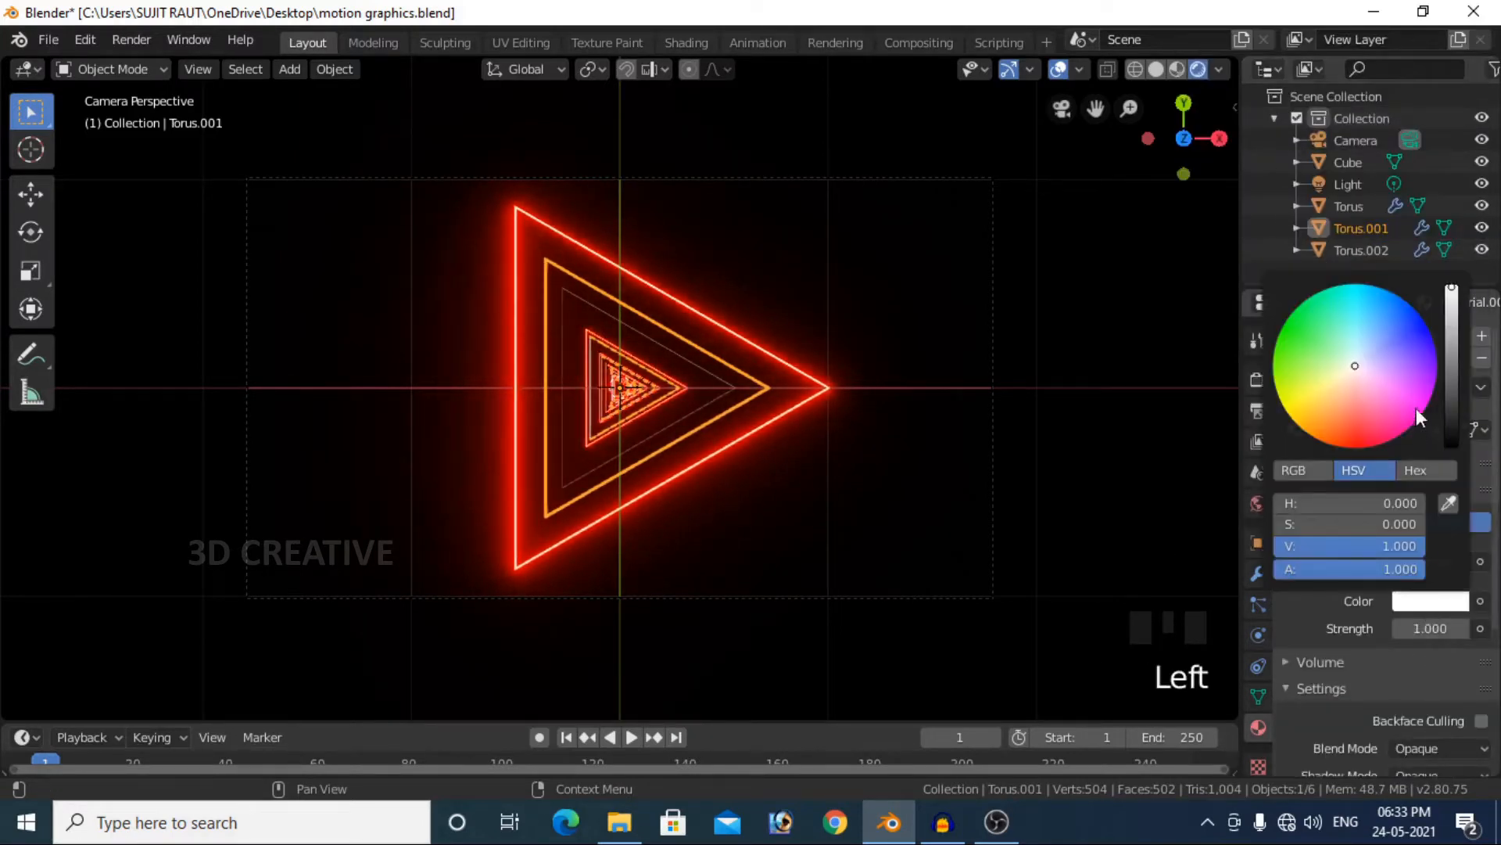
click(1429, 328)
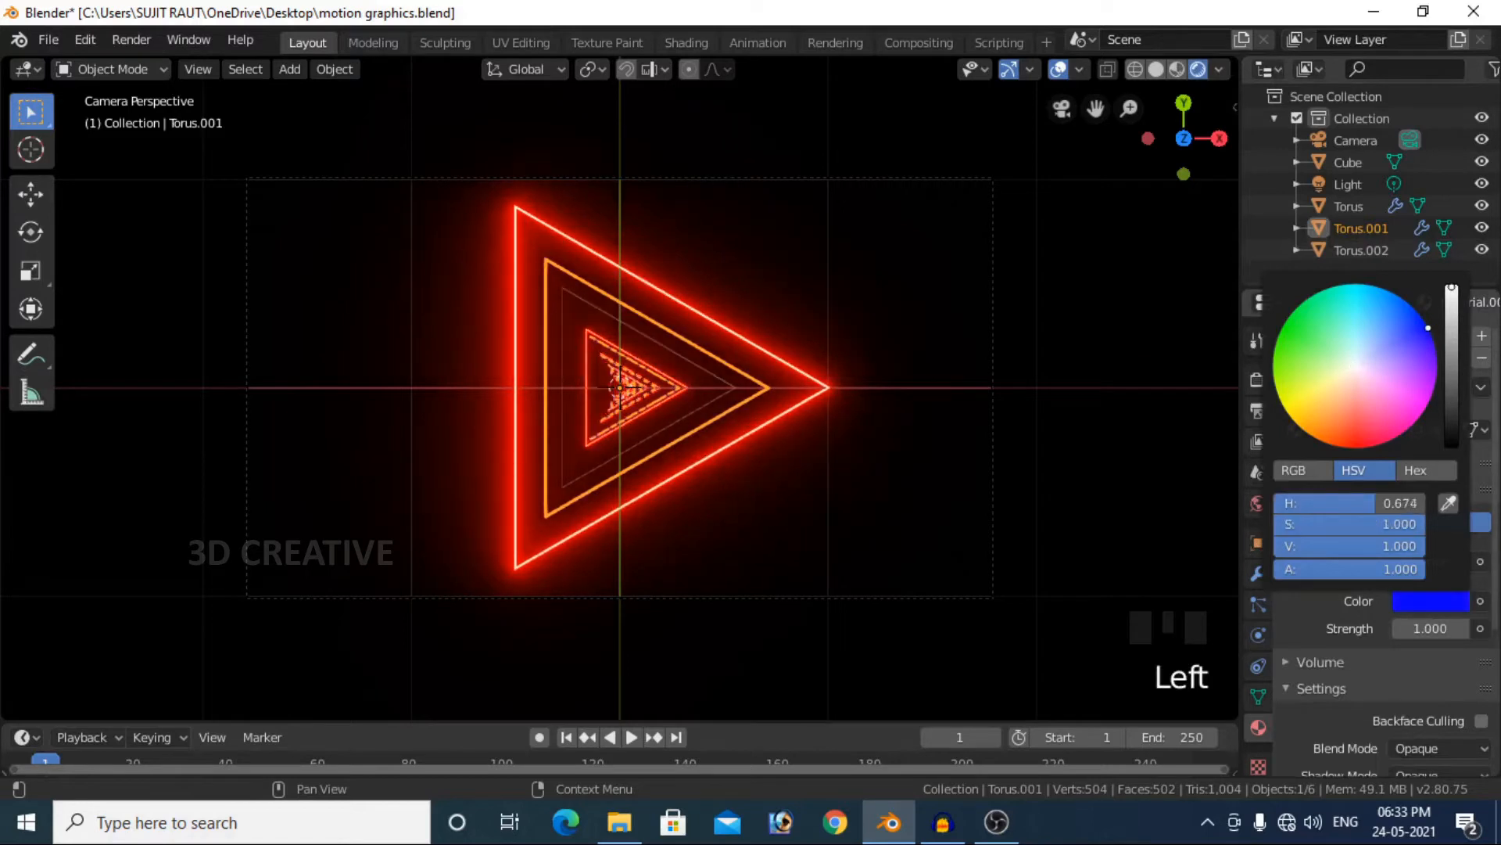
drag(1429, 329, 1434, 330)
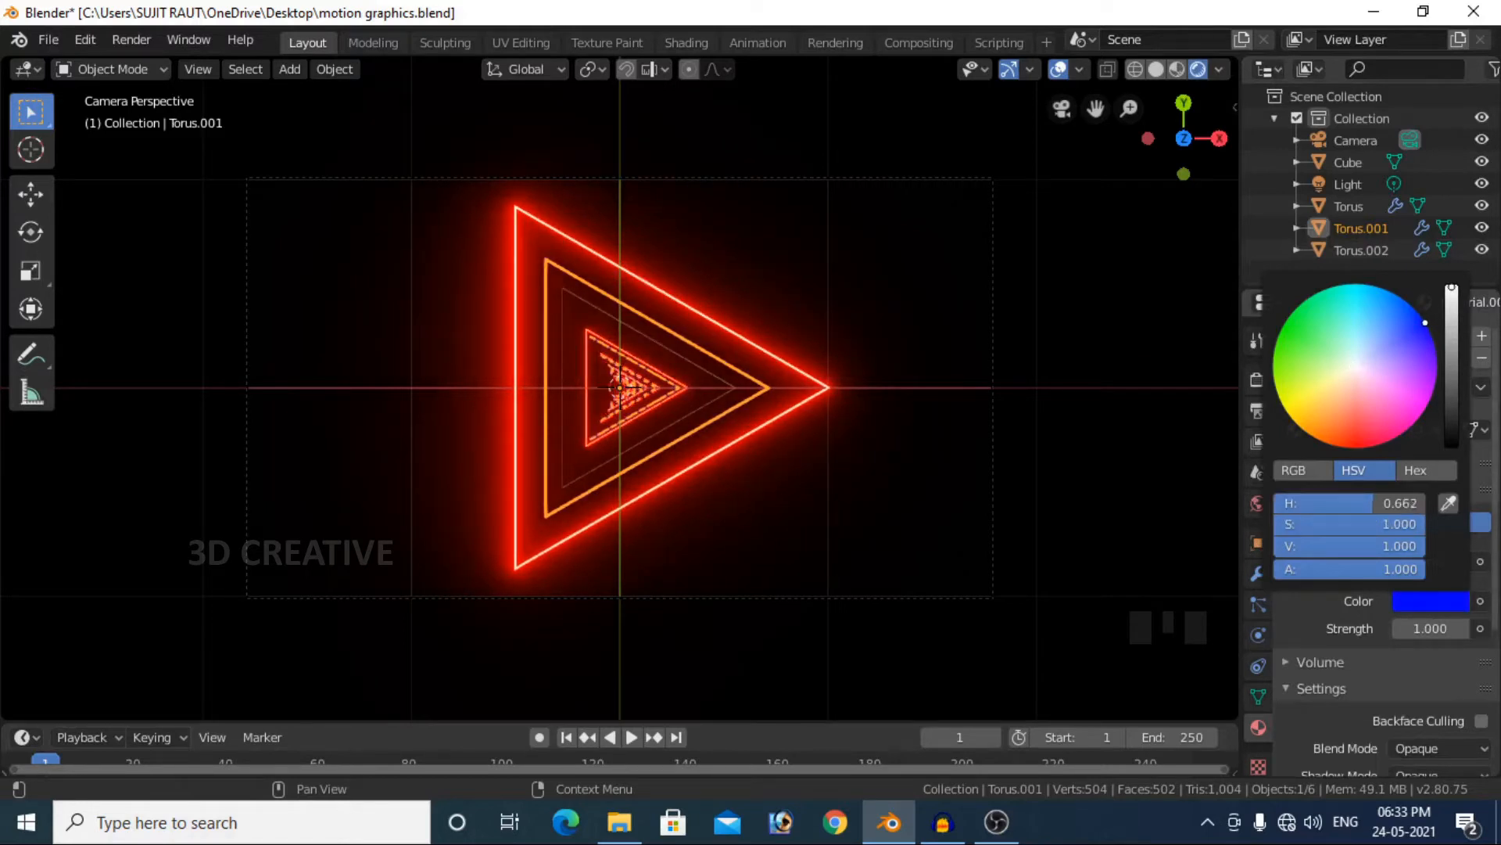
click(1442, 629)
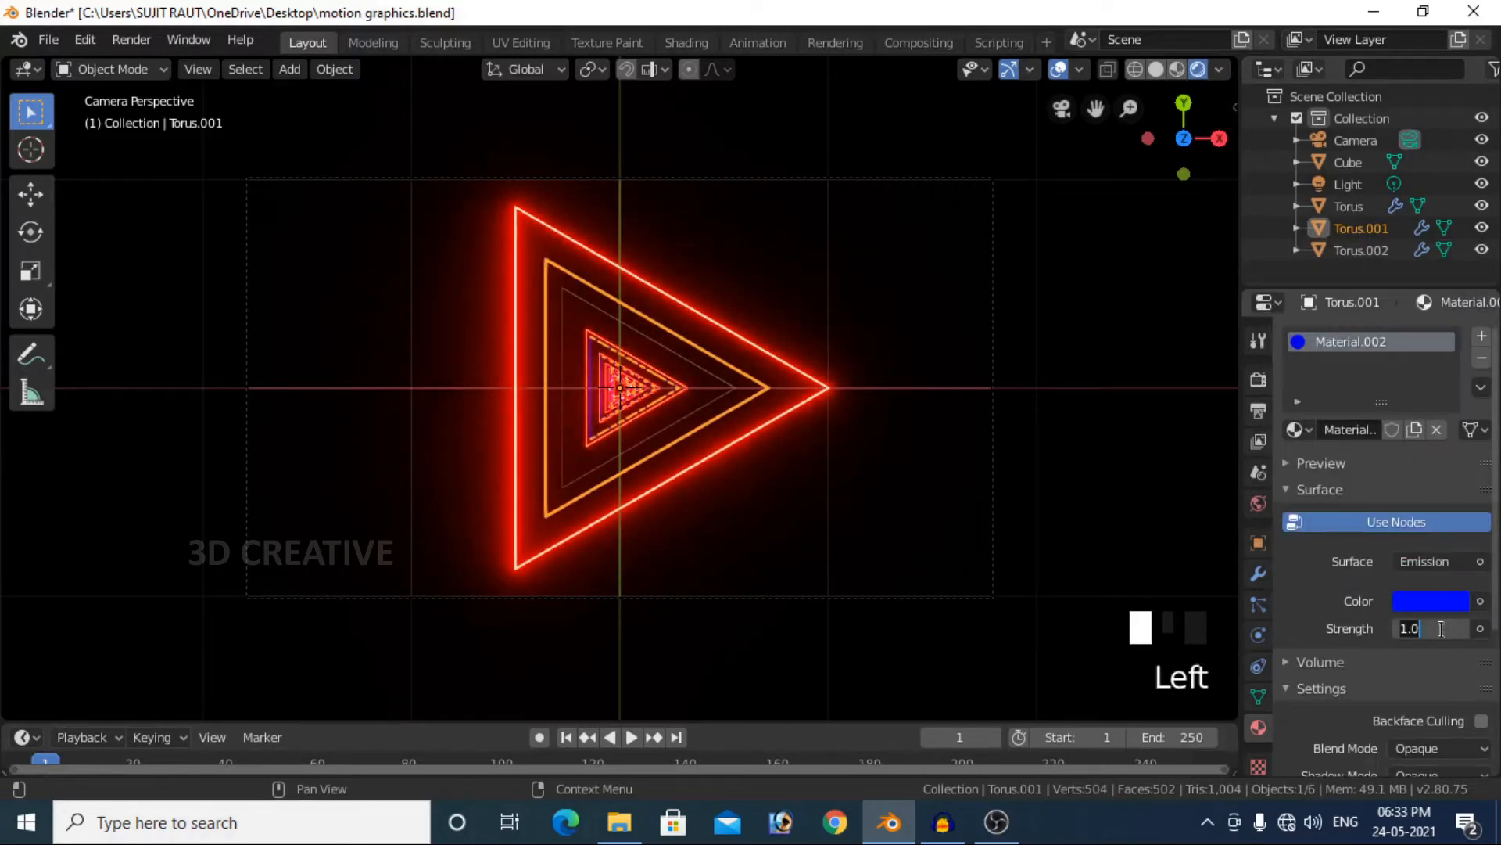
text(100)
key(Return)
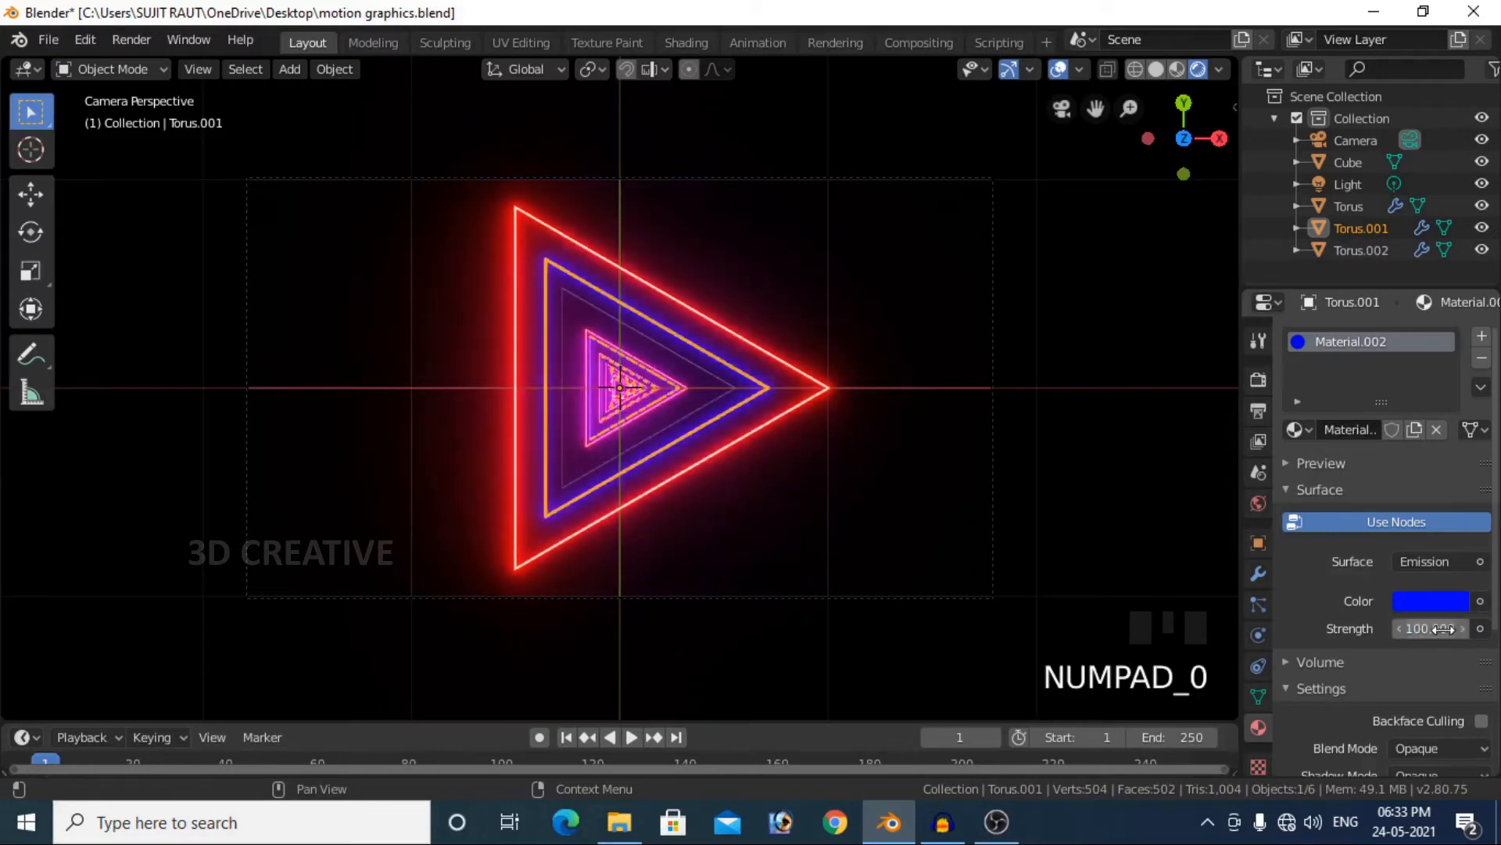
- Give the smallest triangle array, Torus.002, a new material with an Emission surface
click(711, 400)
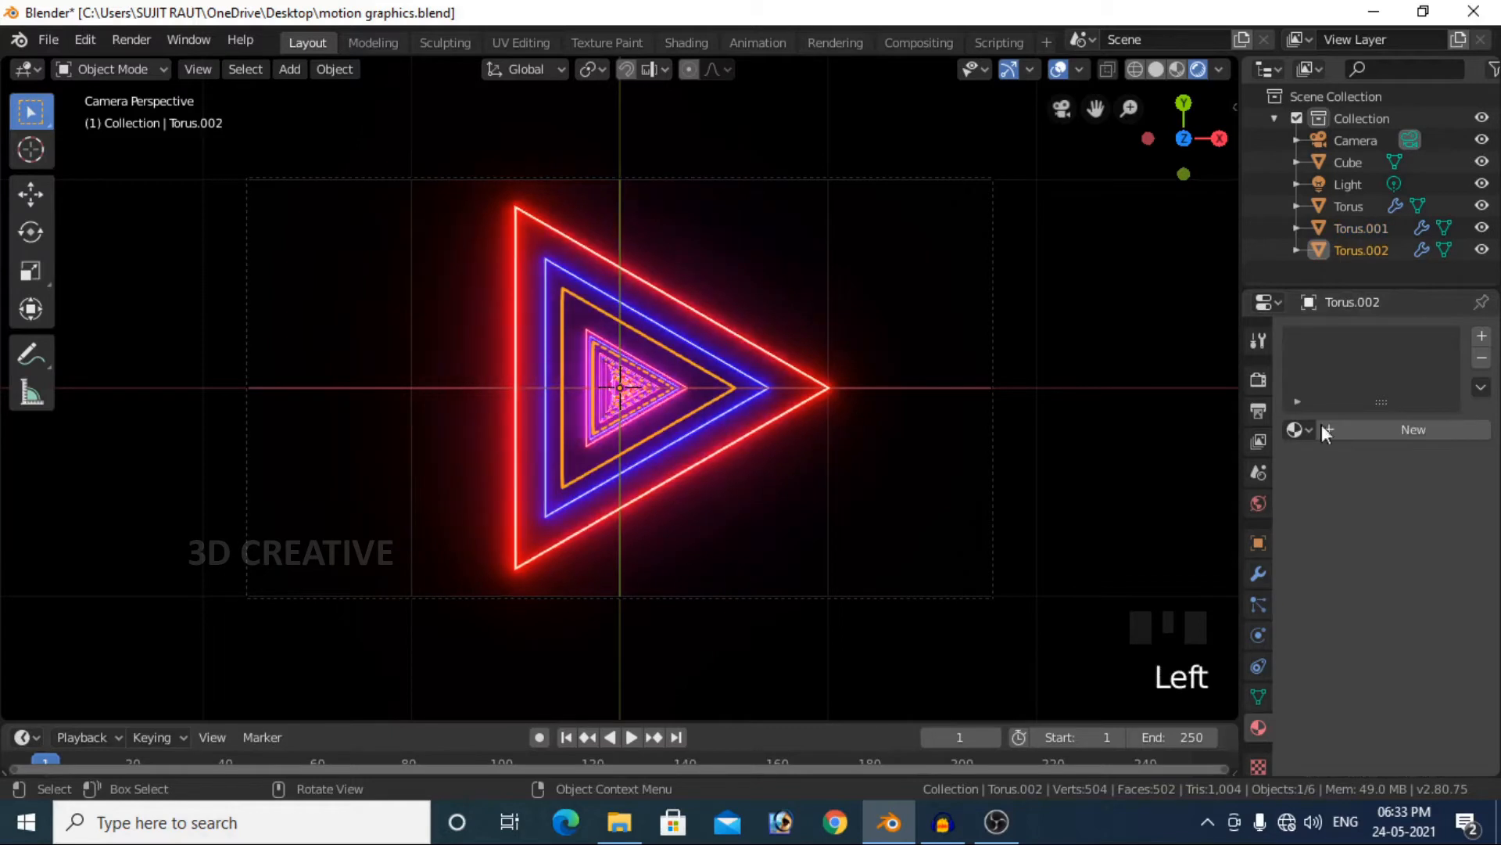
click(1387, 434)
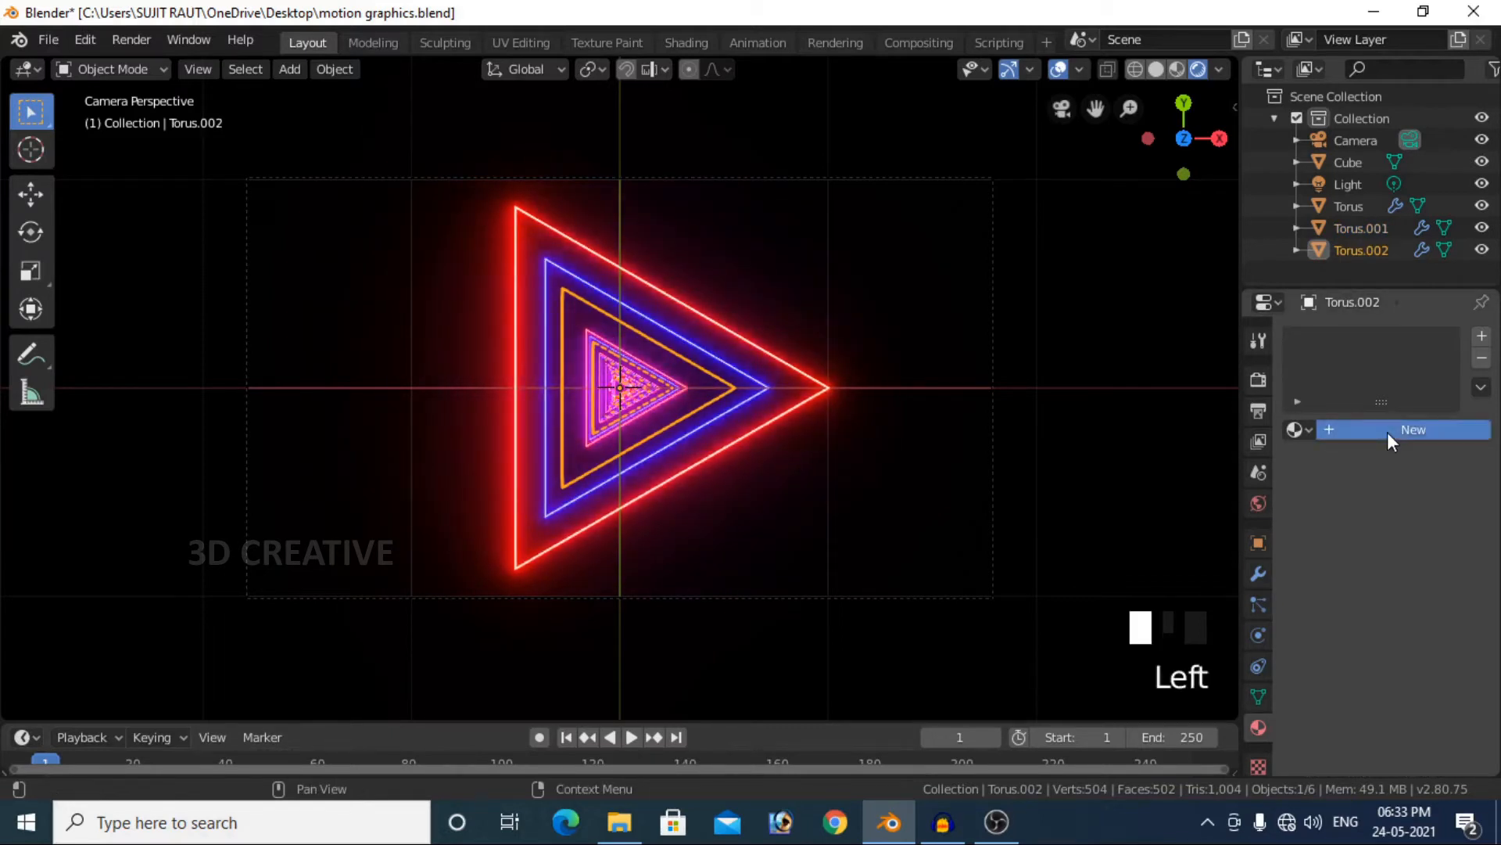
click(1451, 558)
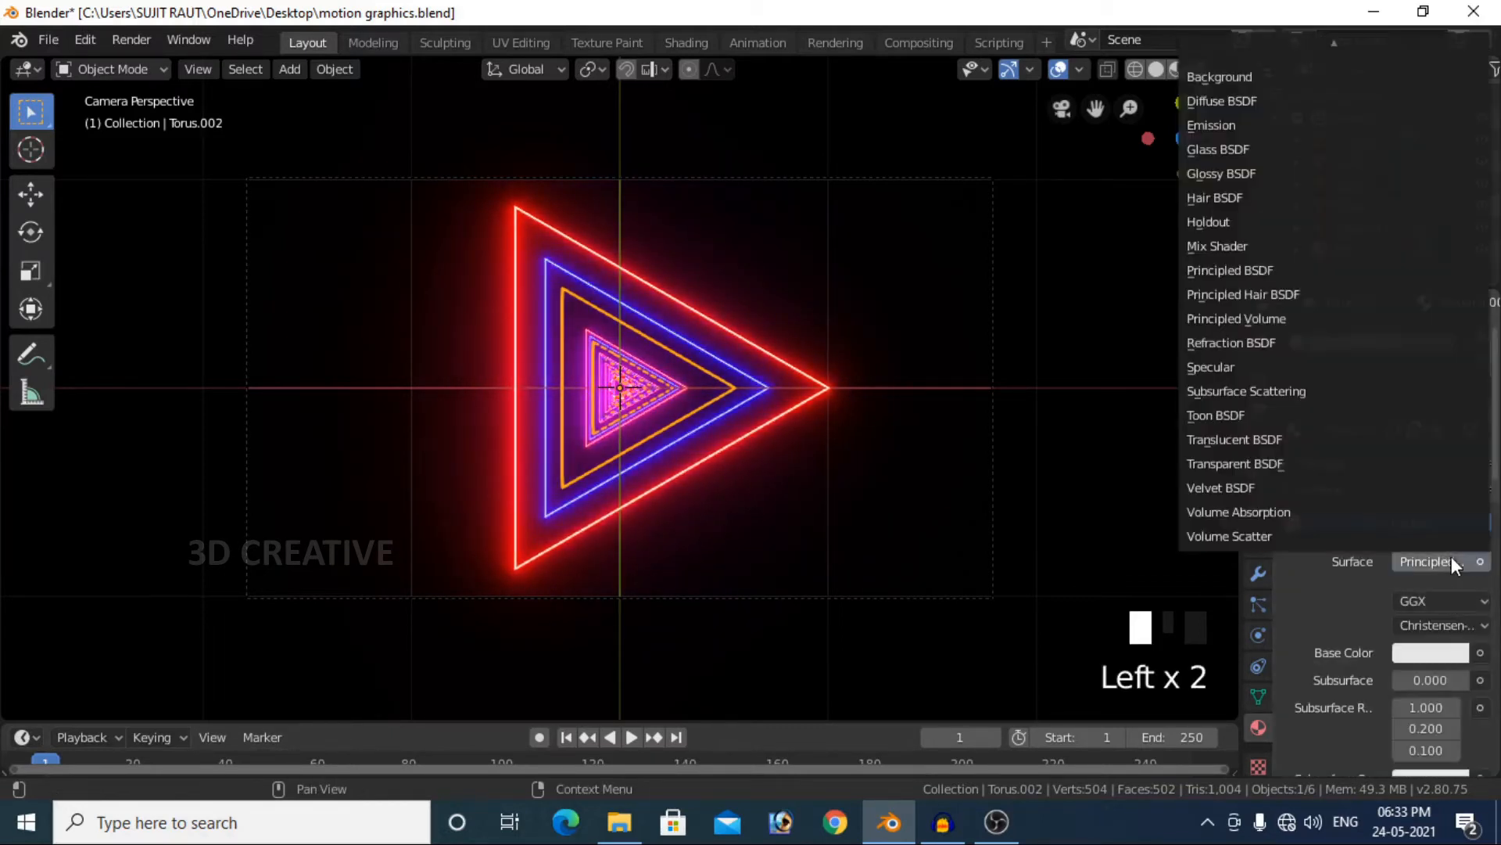
click(1237, 127)
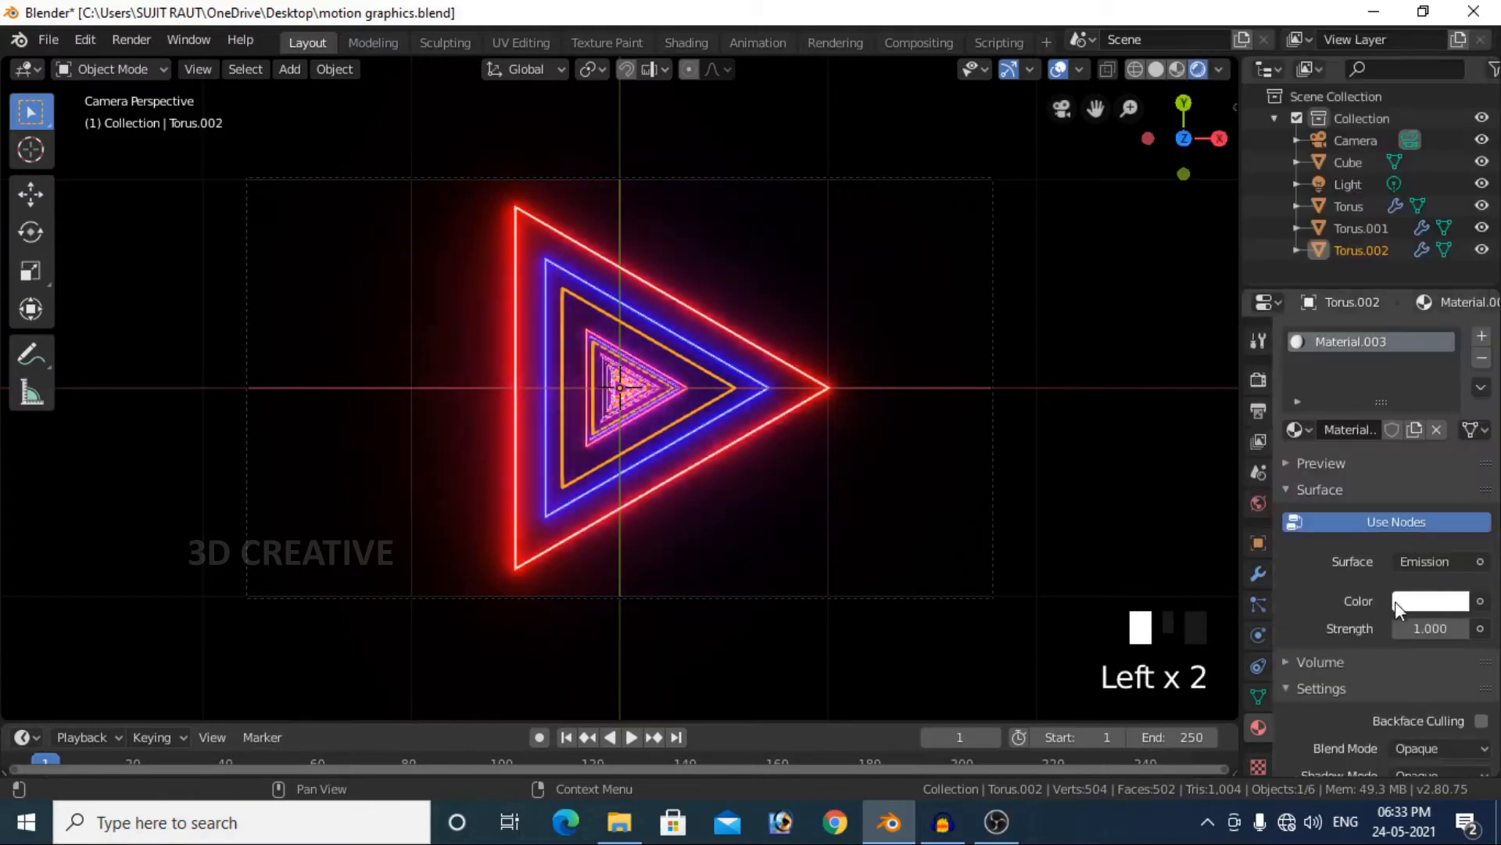
- Set the smallest triangle's emission color to green (hue 0.303, saturation 1) and its strength to 100, and deselect it
click(1410, 604)
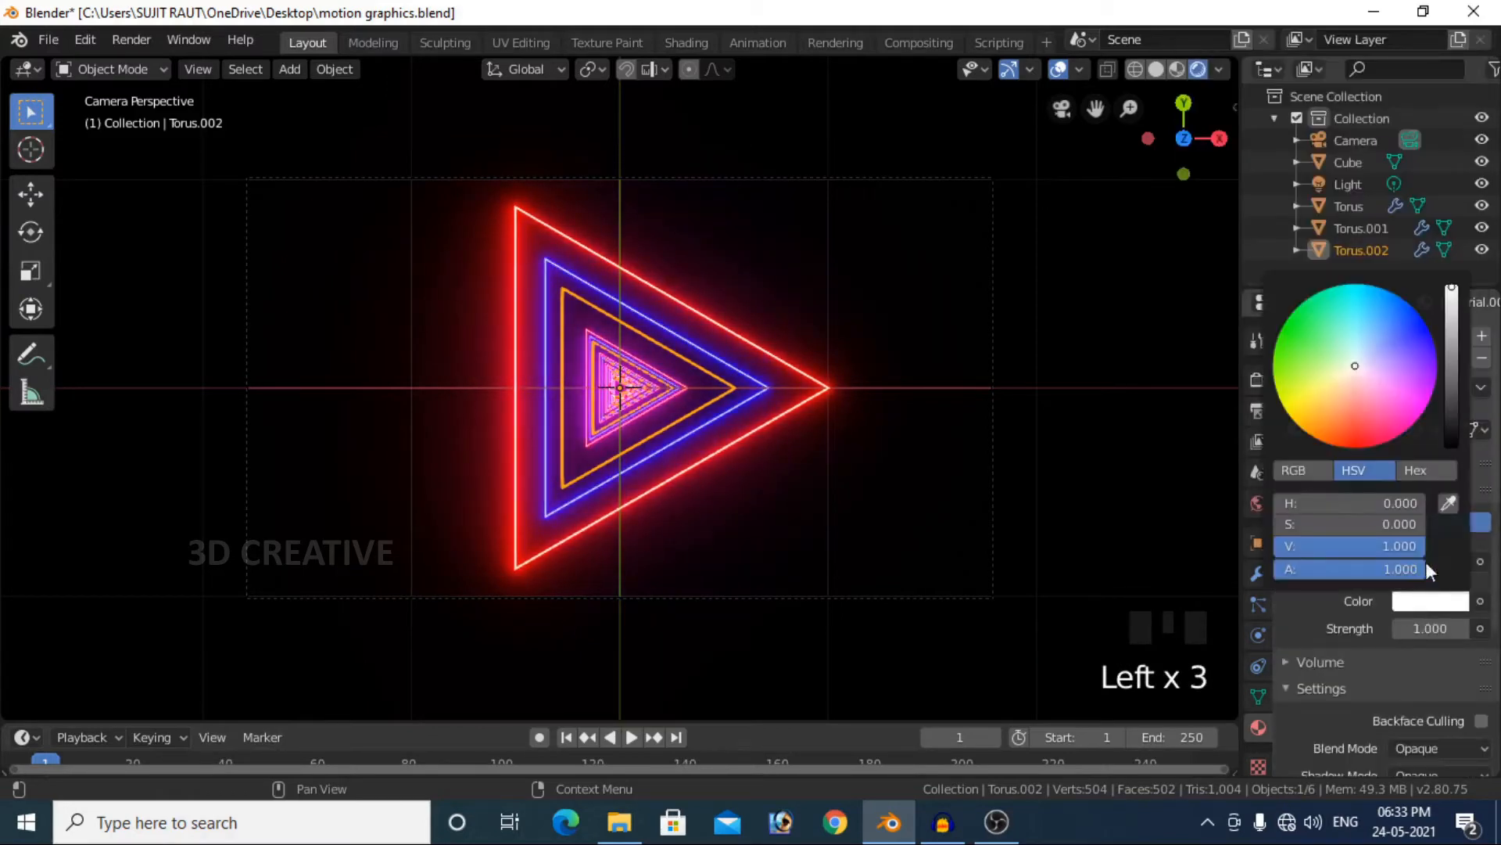
click(1283, 344)
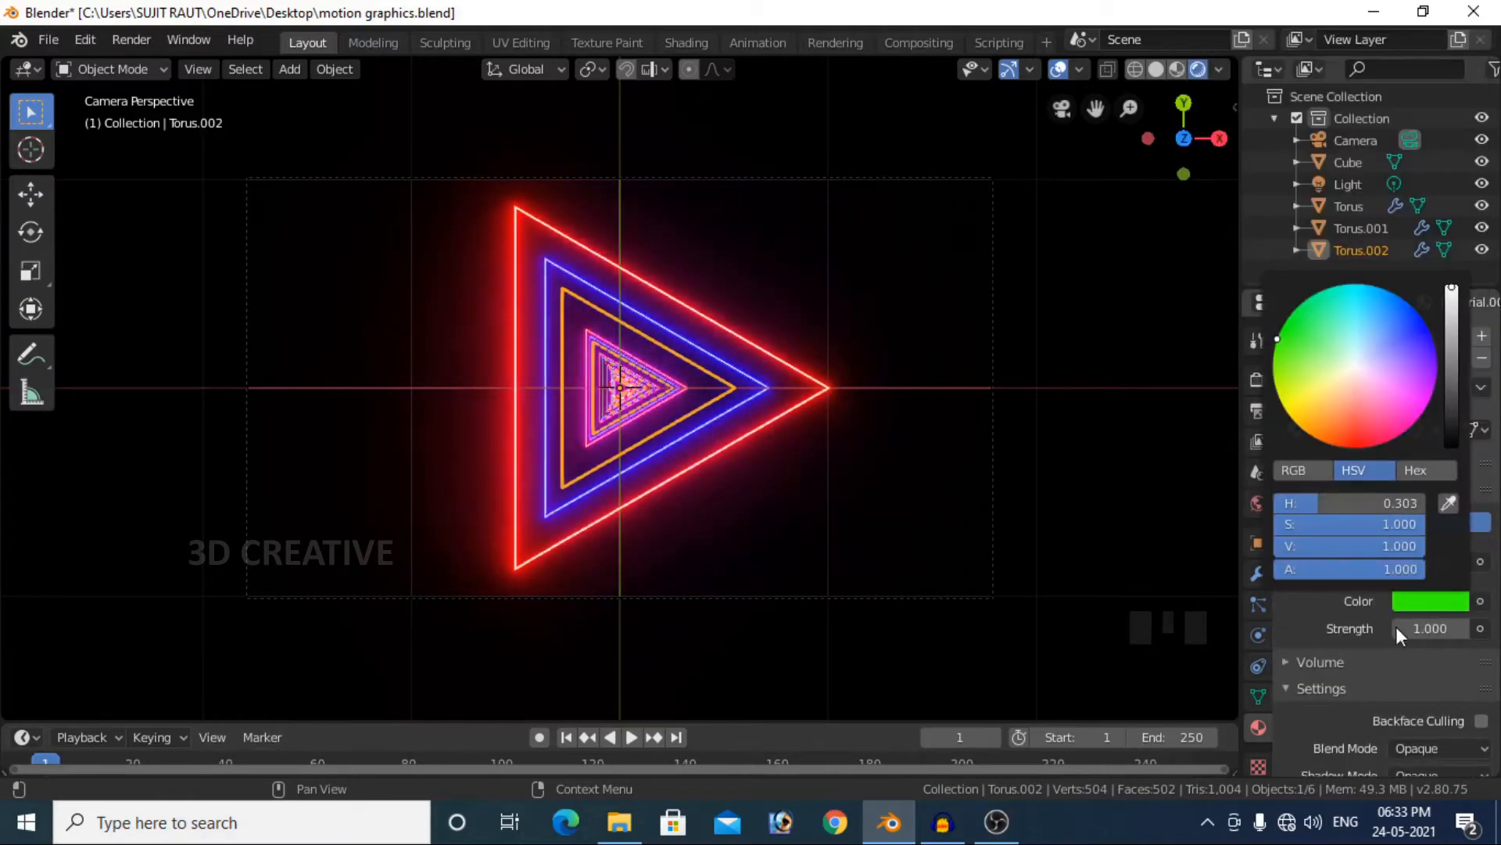
click(1422, 628)
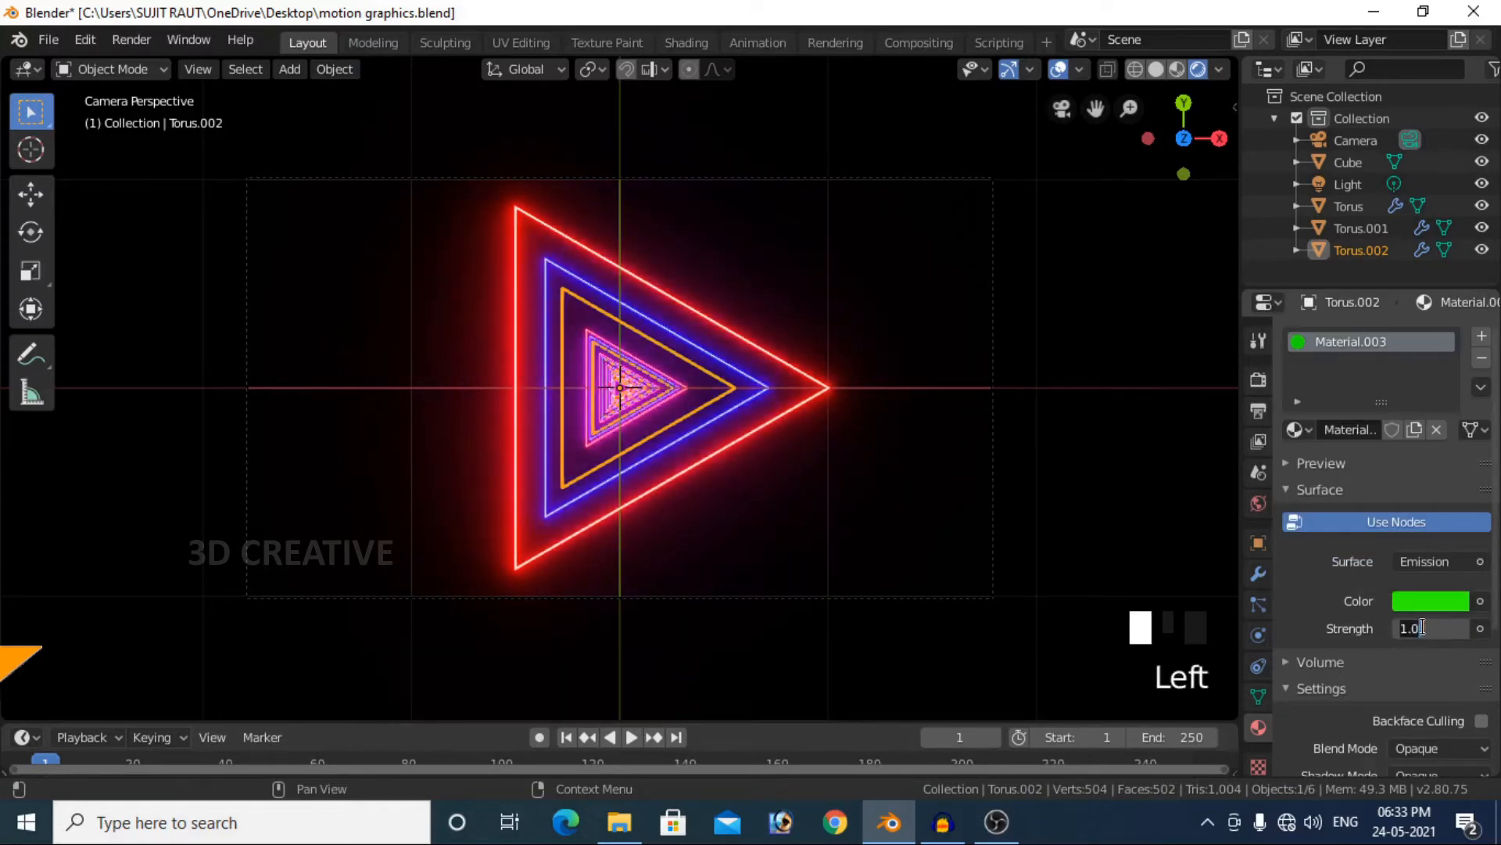
text(0)
key(Return)
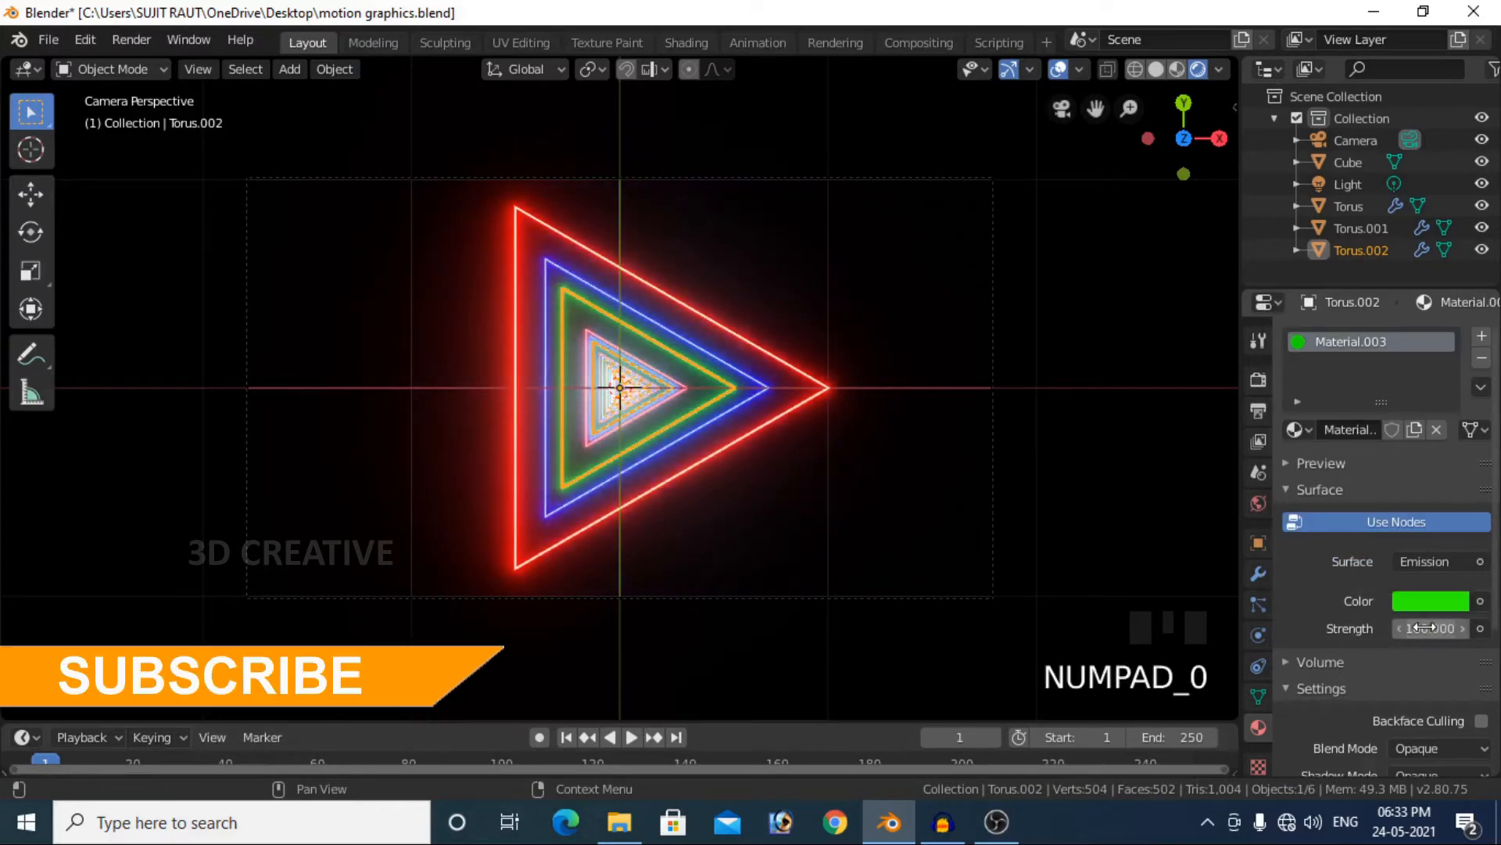
click(837, 475)
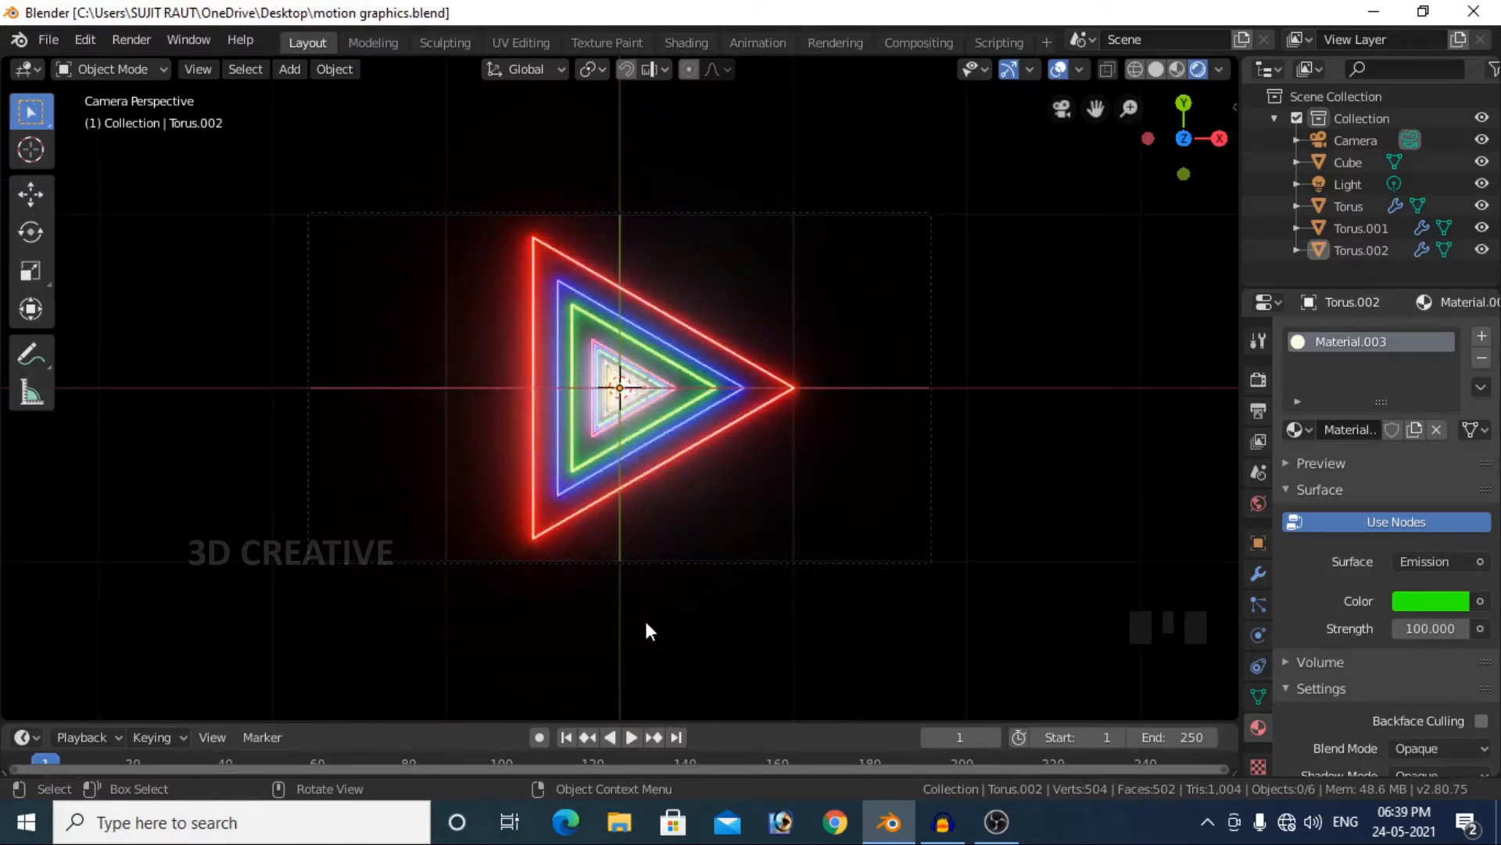
- Switch the viewport to solid shading and add a plane mesh at the scene's center
click(1155, 69)
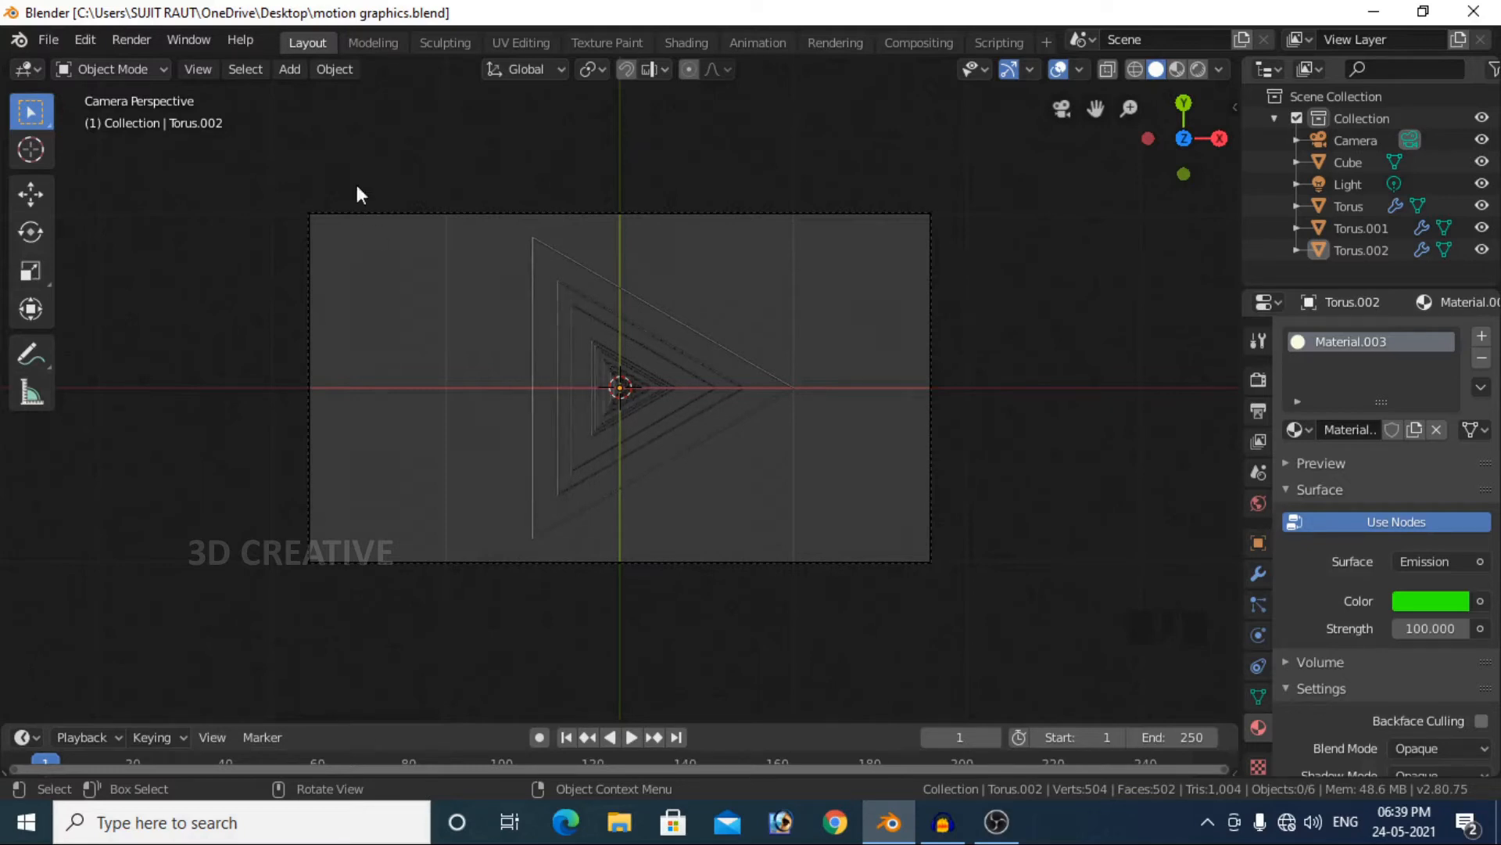
click(287, 70)
mouse_move(303, 95)
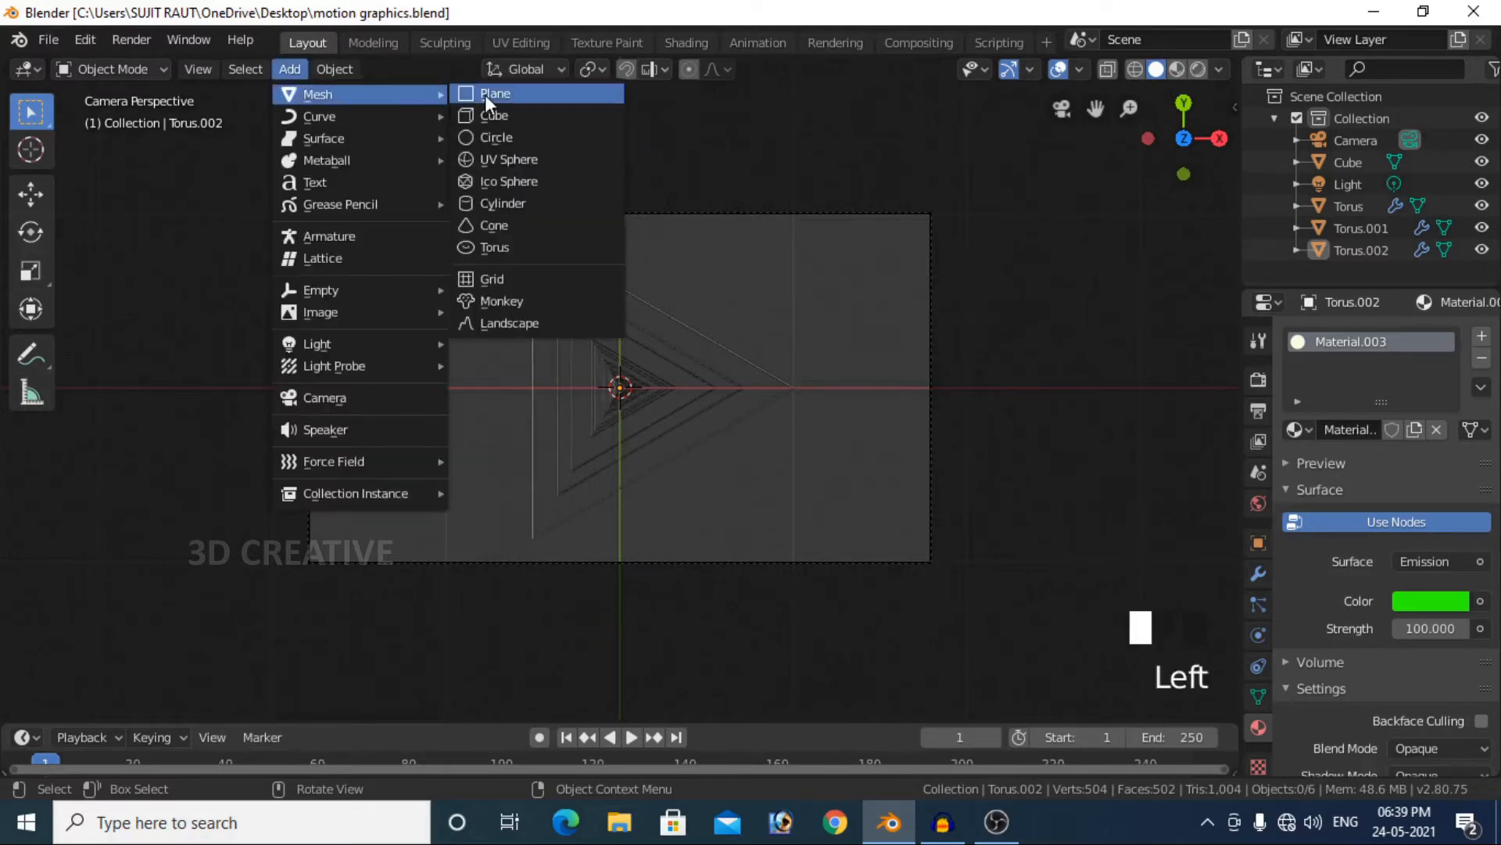
click(496, 94)
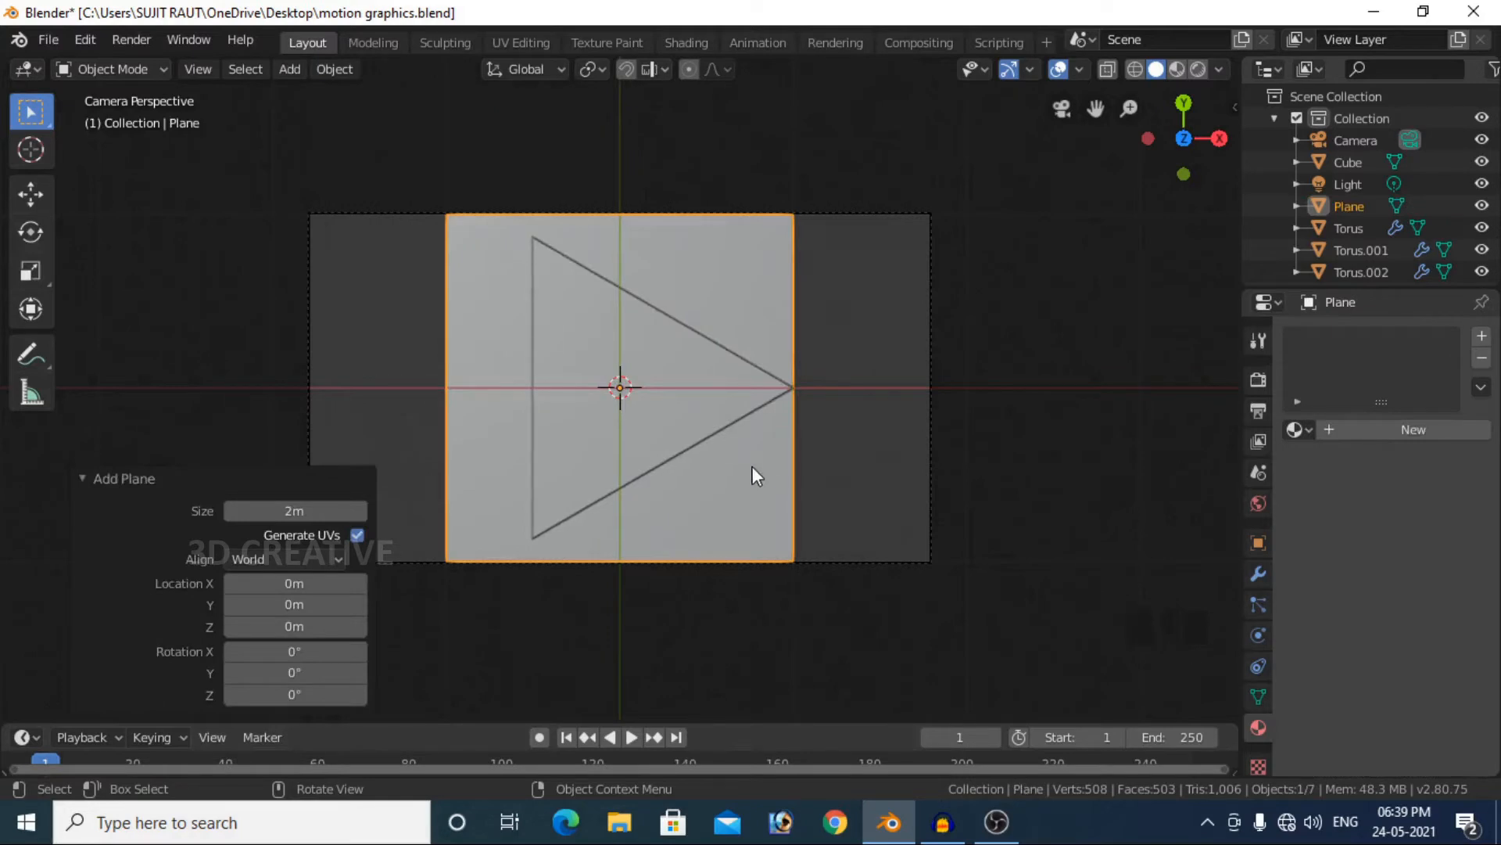
- Set the plane's transform to an X rotation of 90°, a Y location of -0.84 m and an X scale of 1.940
click(1257, 544)
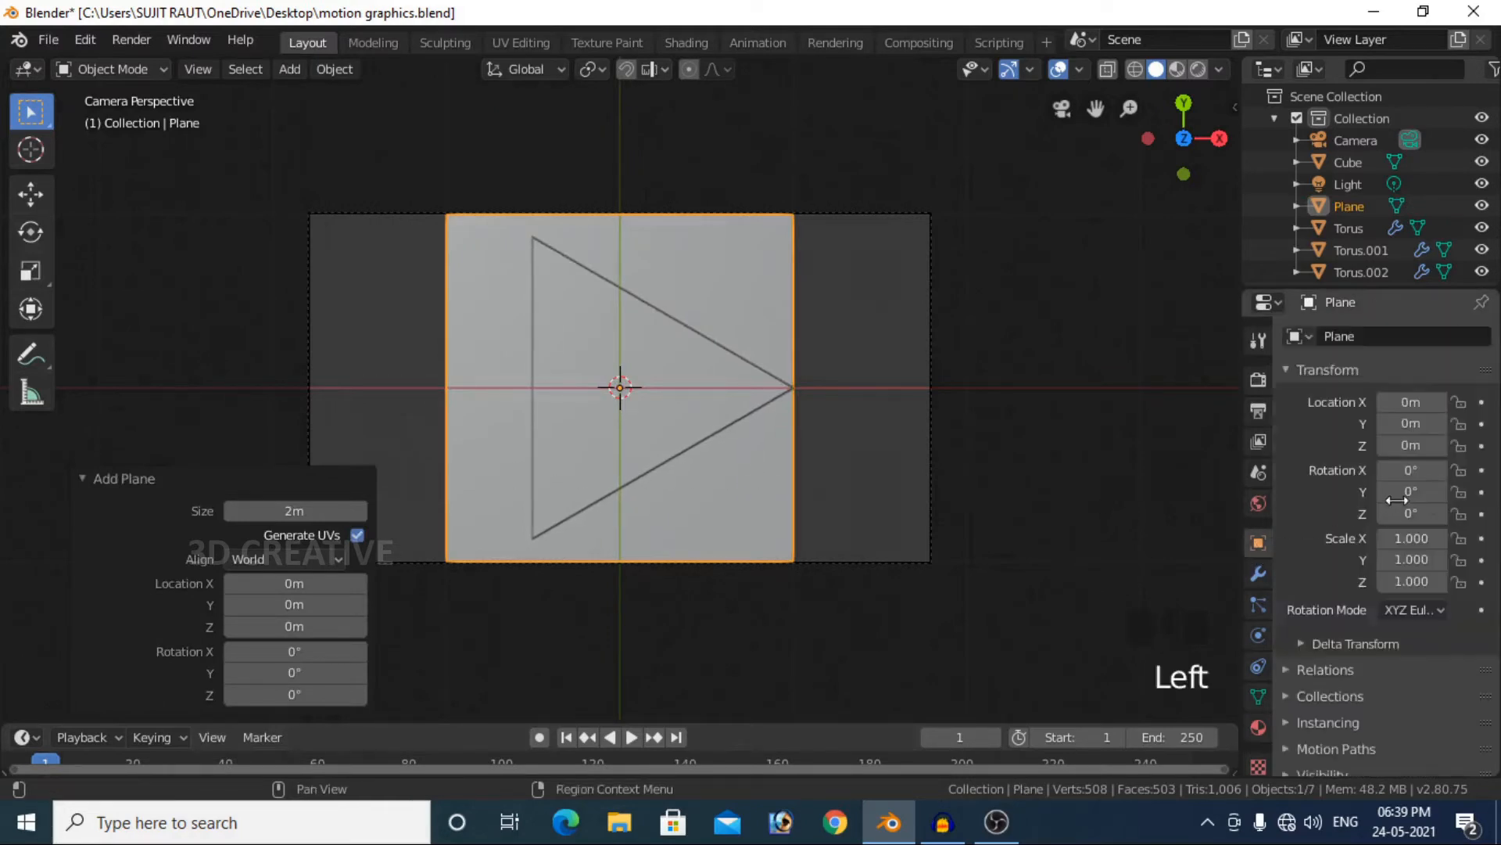
double_click(1425, 470)
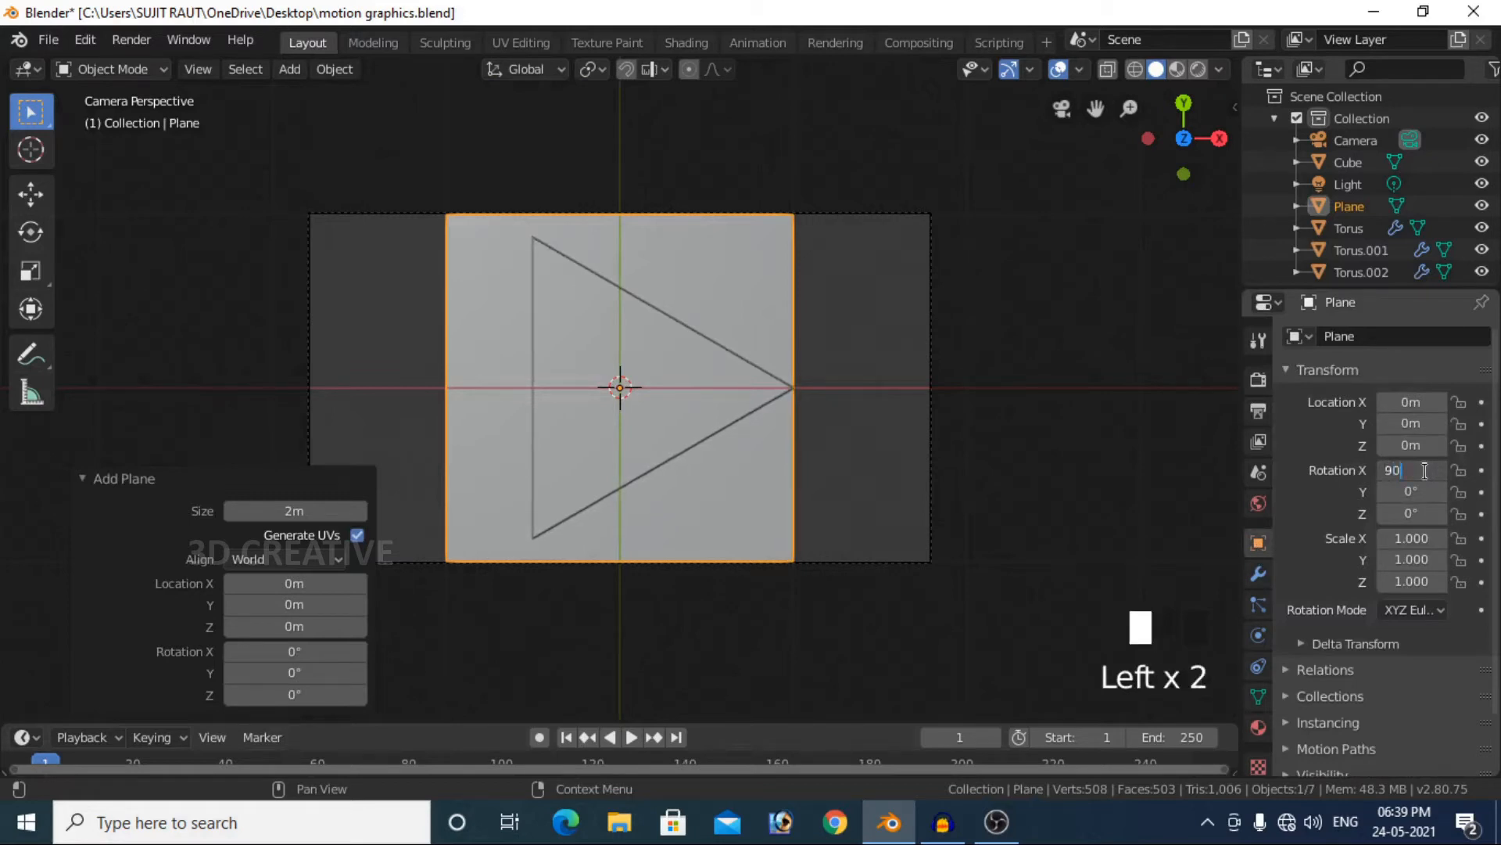
key(Return)
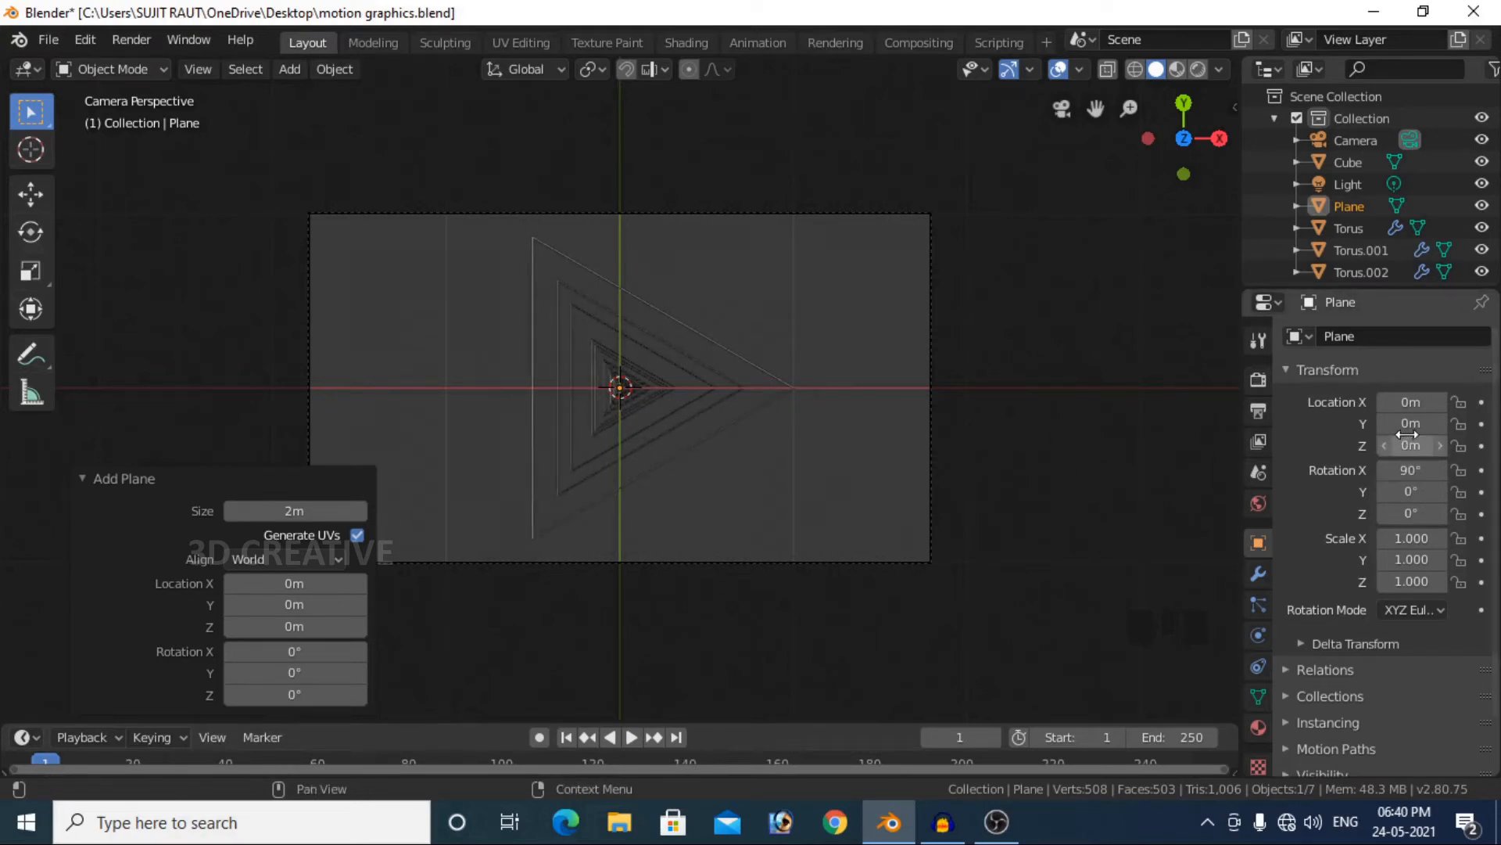
drag(1410, 423, 1340, 423)
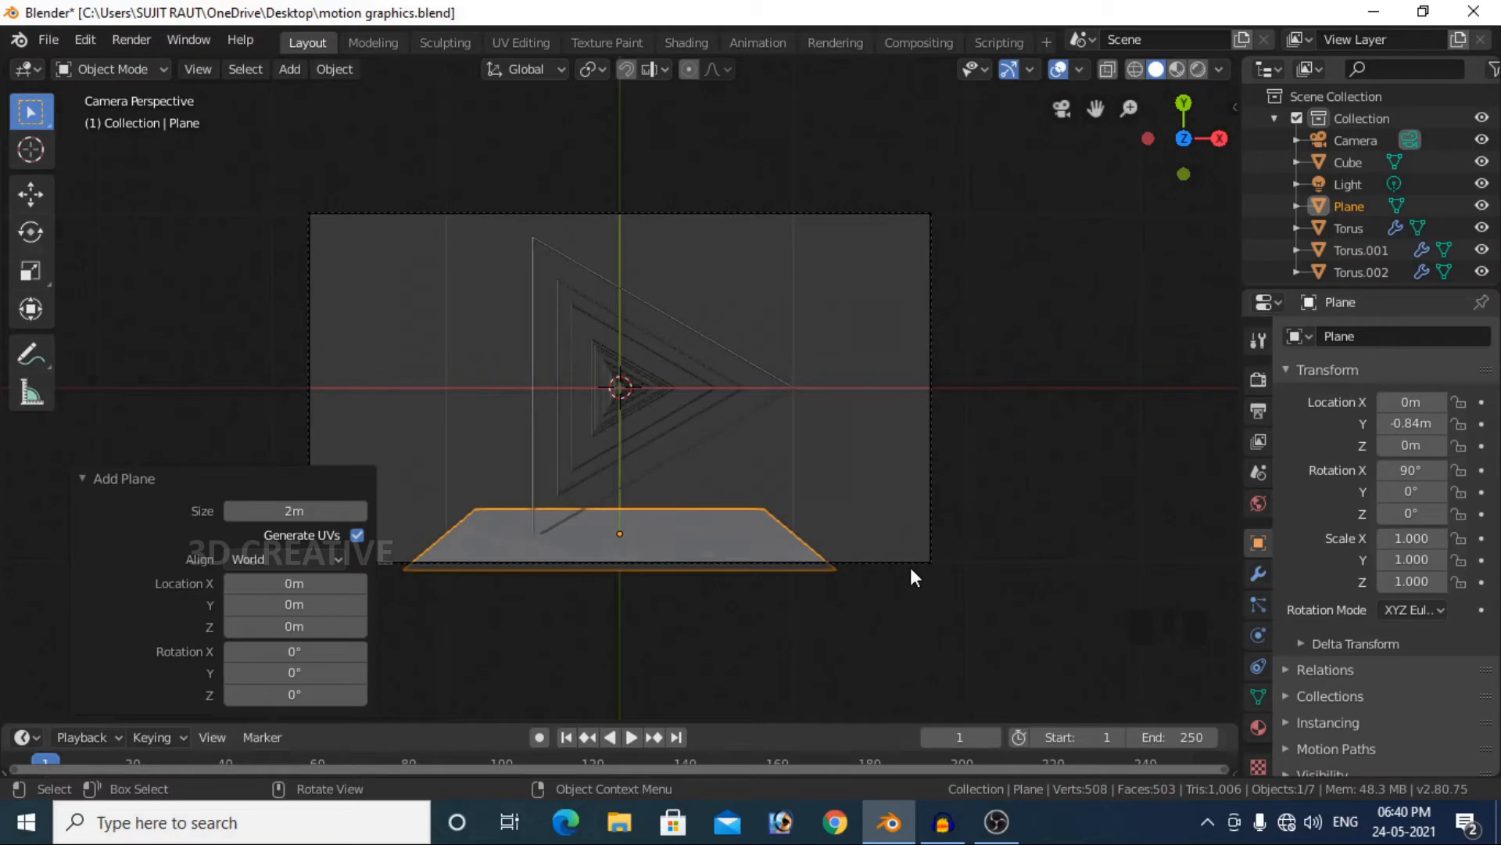
drag(1411, 538, 1498, 538)
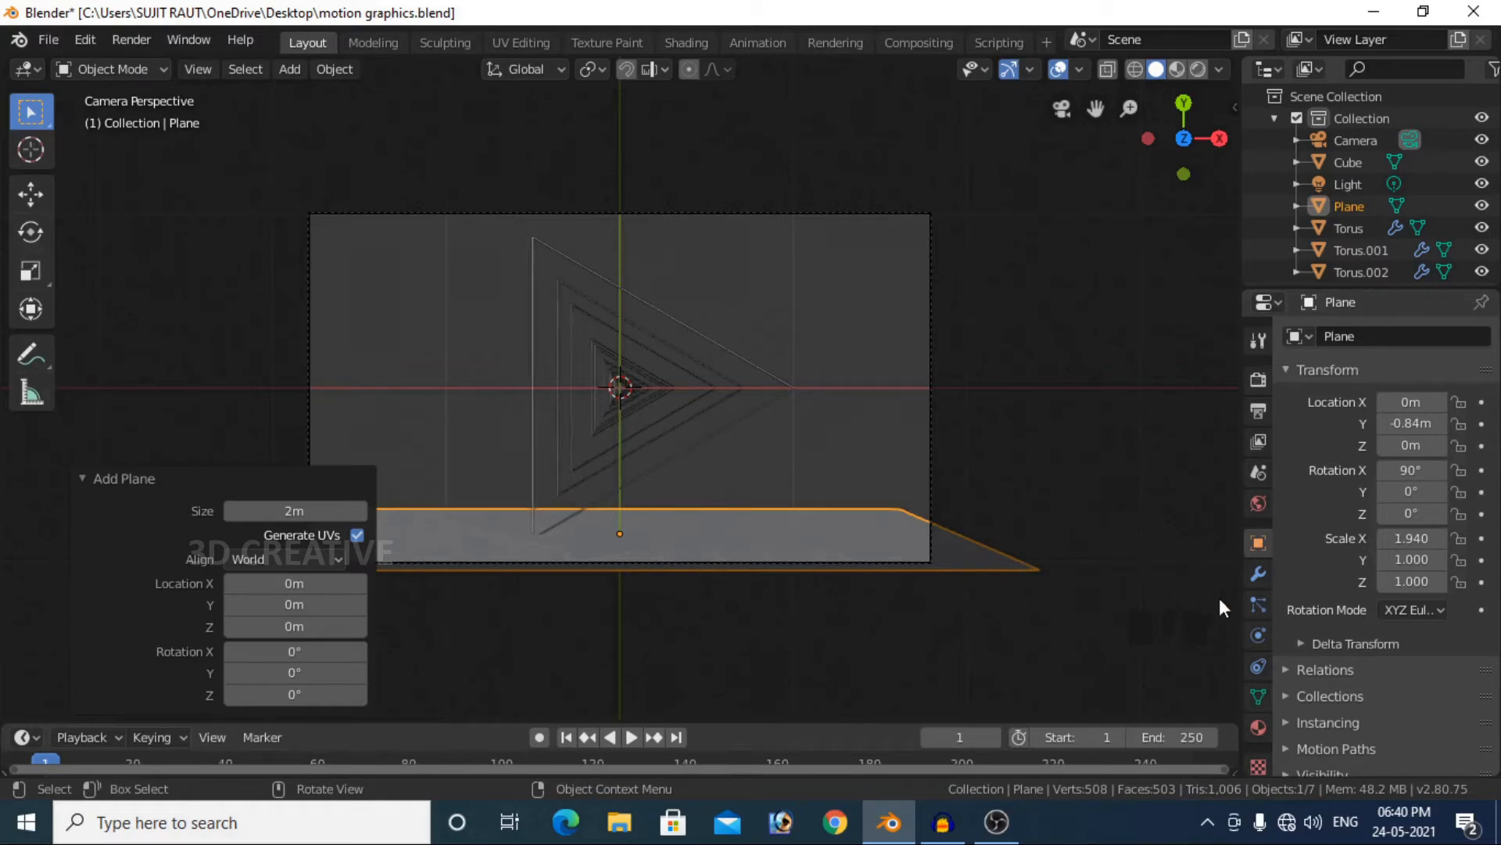
- Add an emitter particle system to the plane with an end frame of 250 and a lifetime of 100
click(1259, 606)
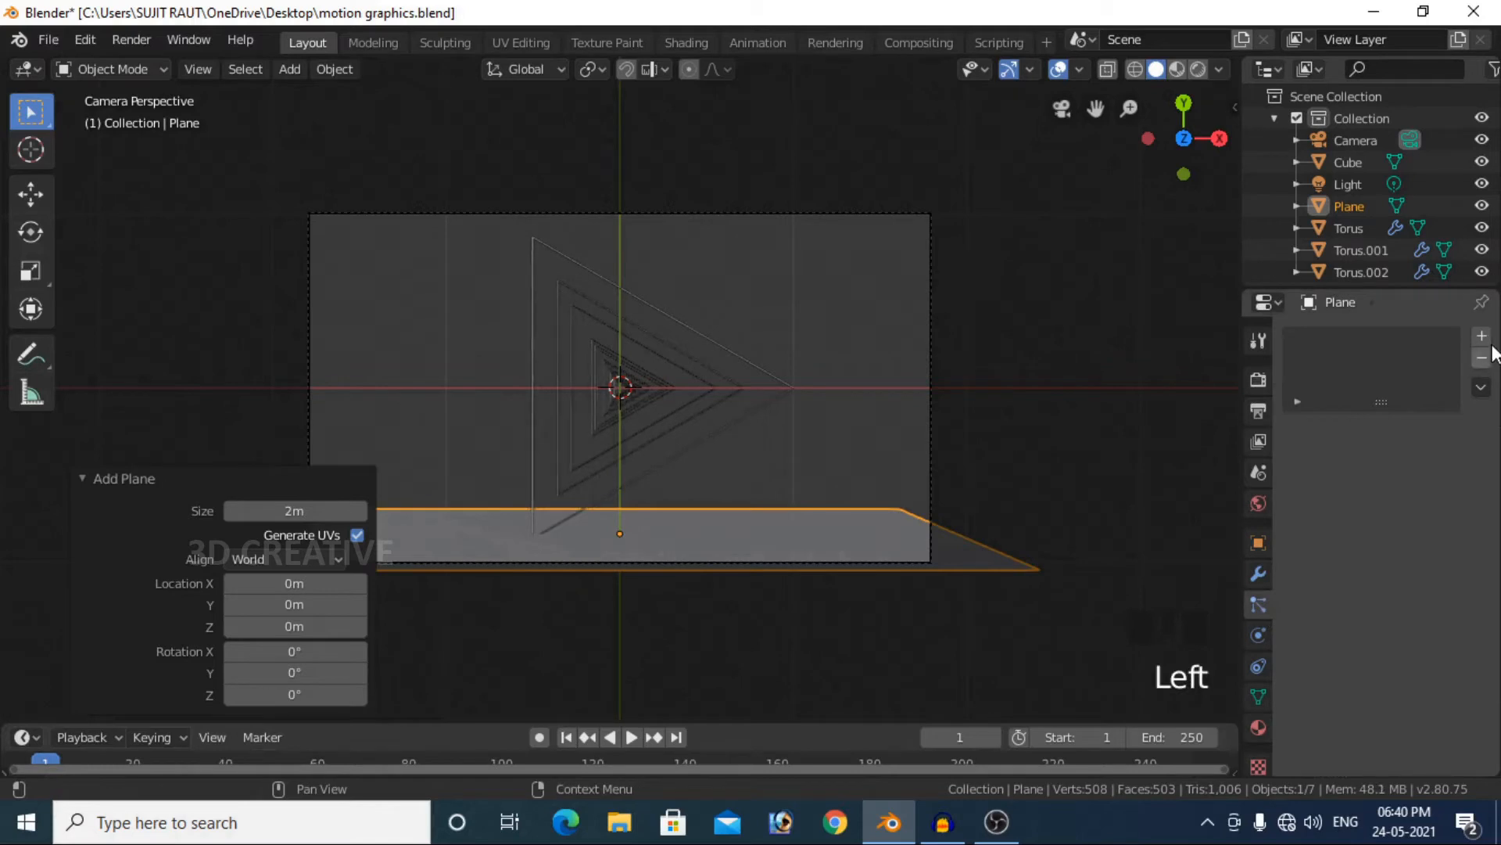
click(1482, 336)
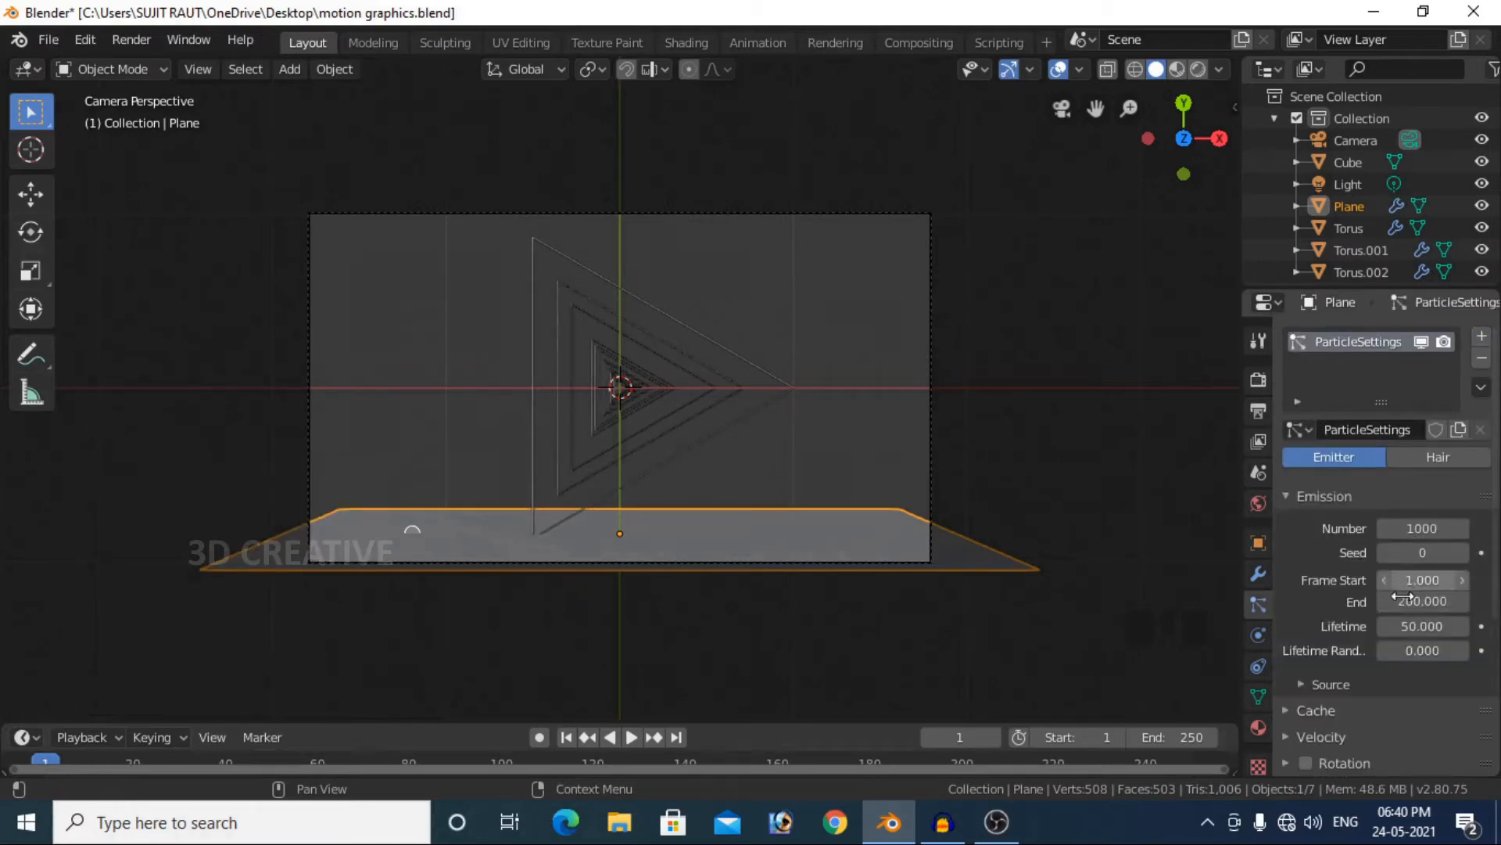
click(1419, 600)
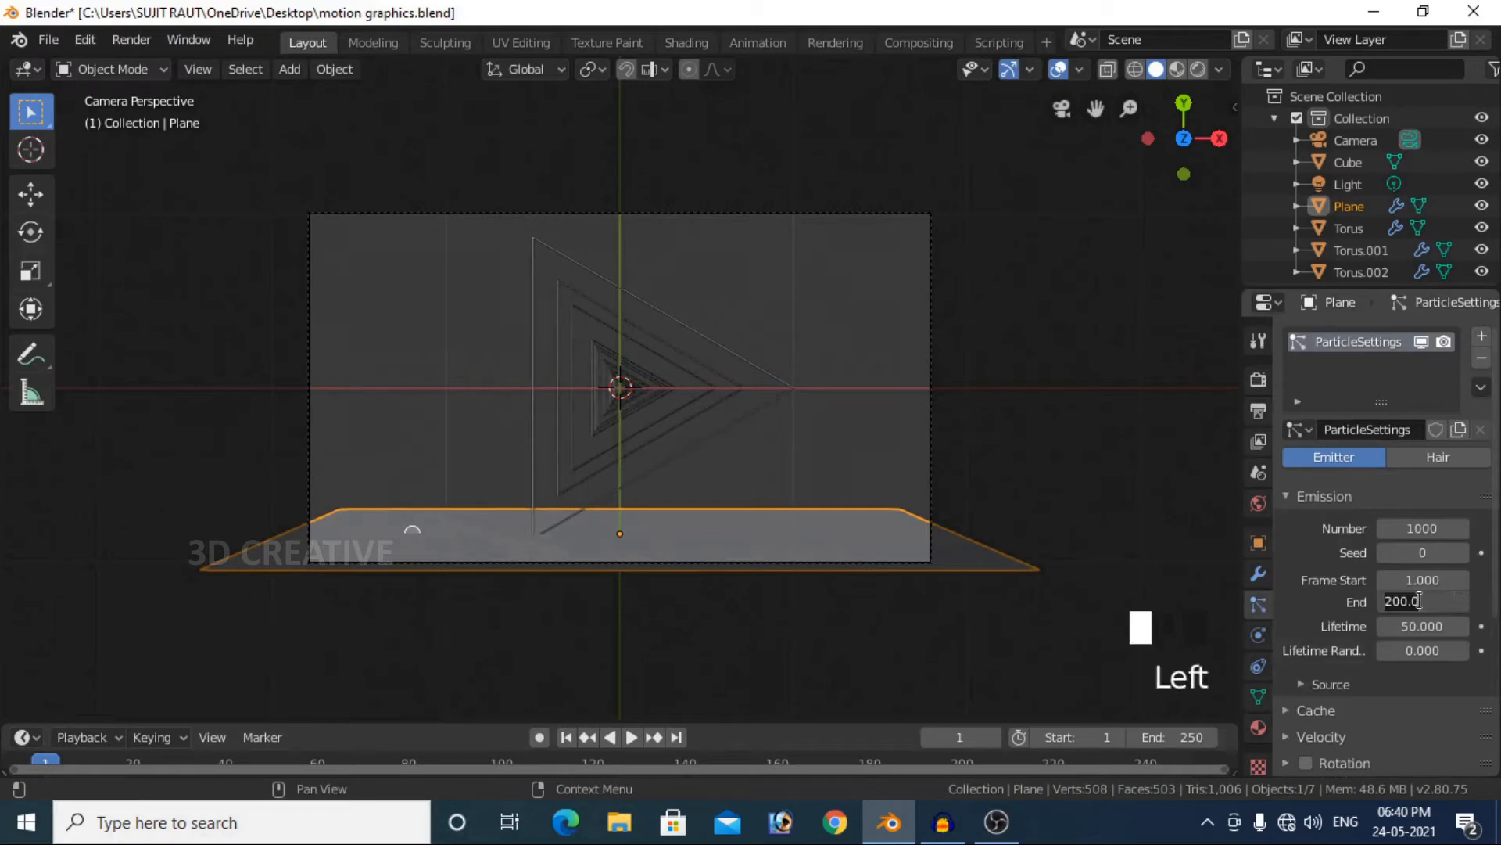
text(250)
key(Return)
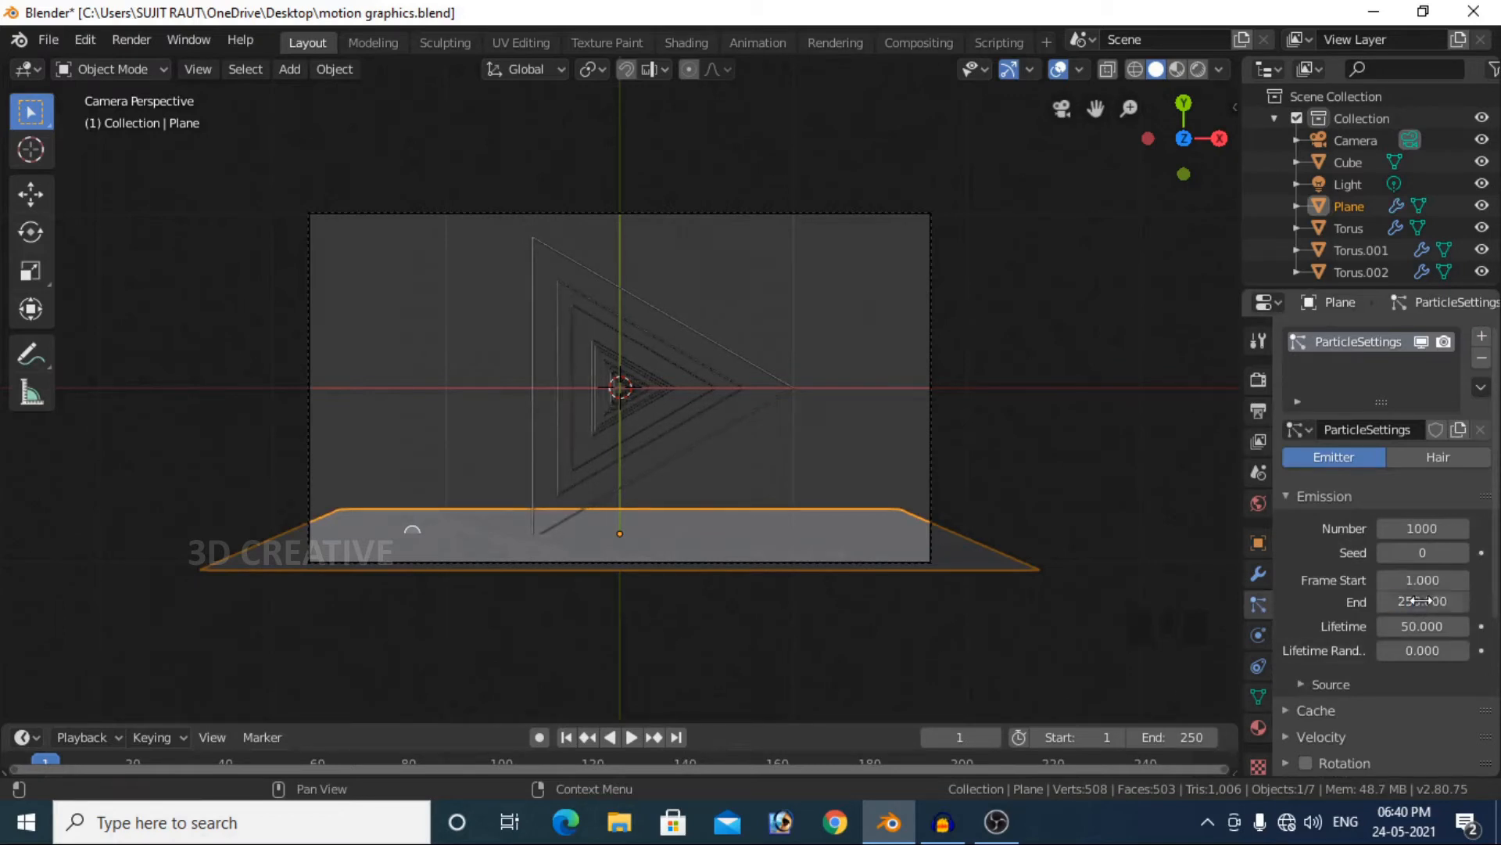
click(1413, 626)
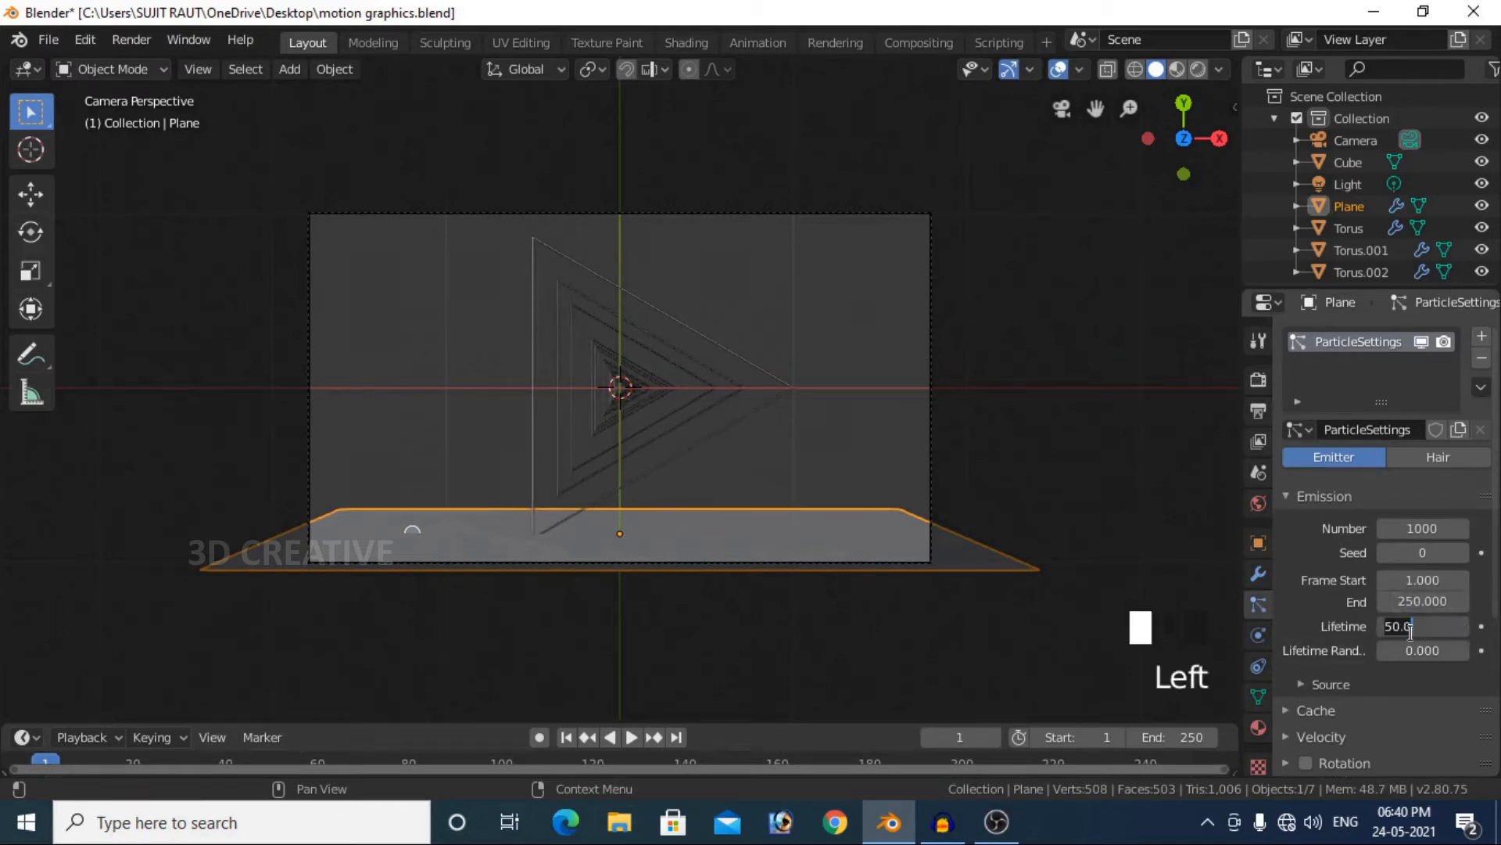
text(100)
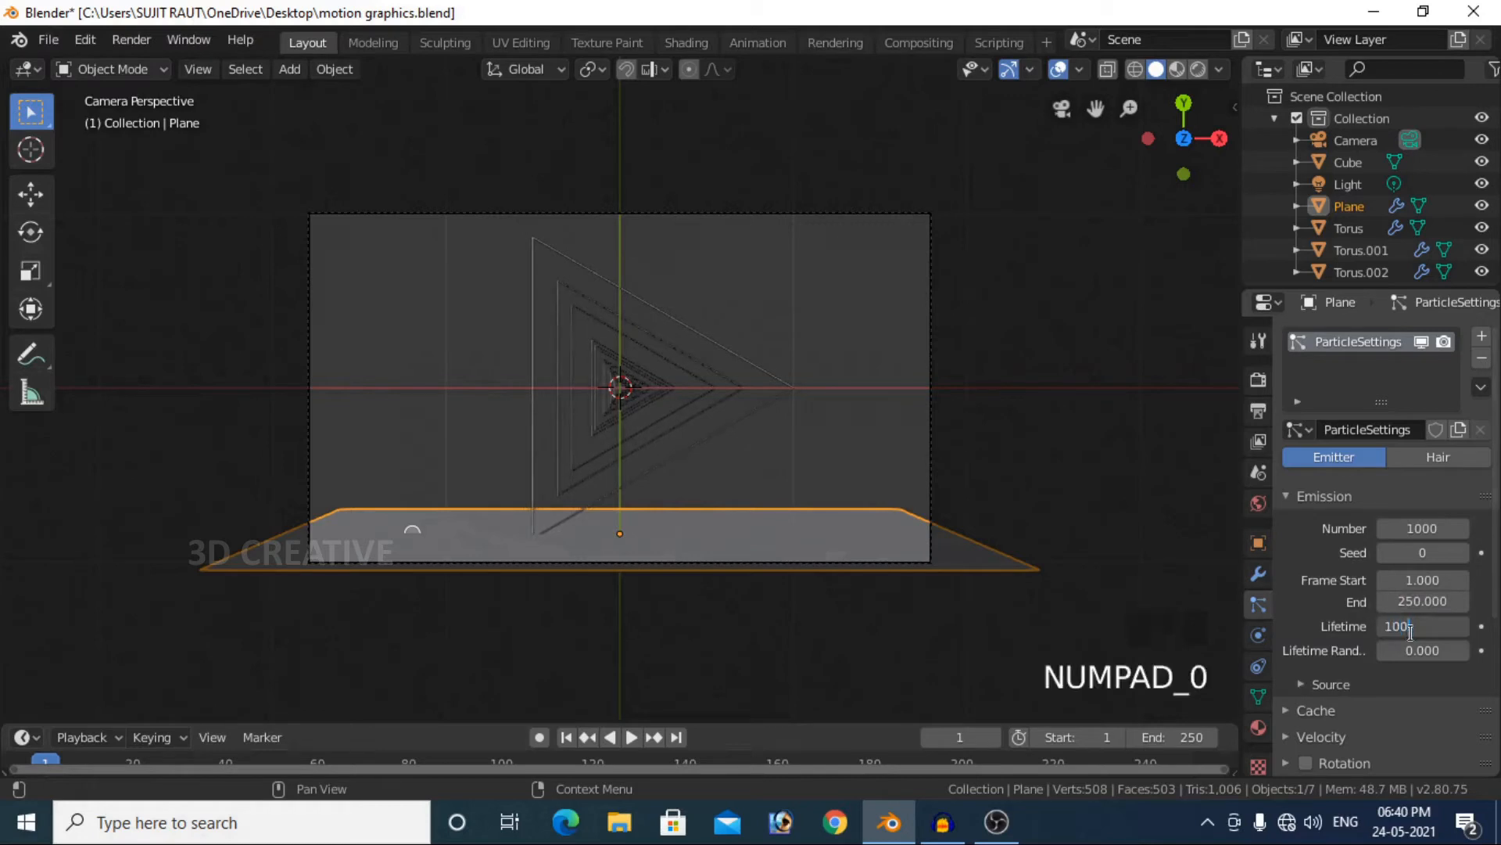
key(Return)
- Render the plane's particles as an object, using Cube as the instance object
scroll(1413, 719, down, 3)
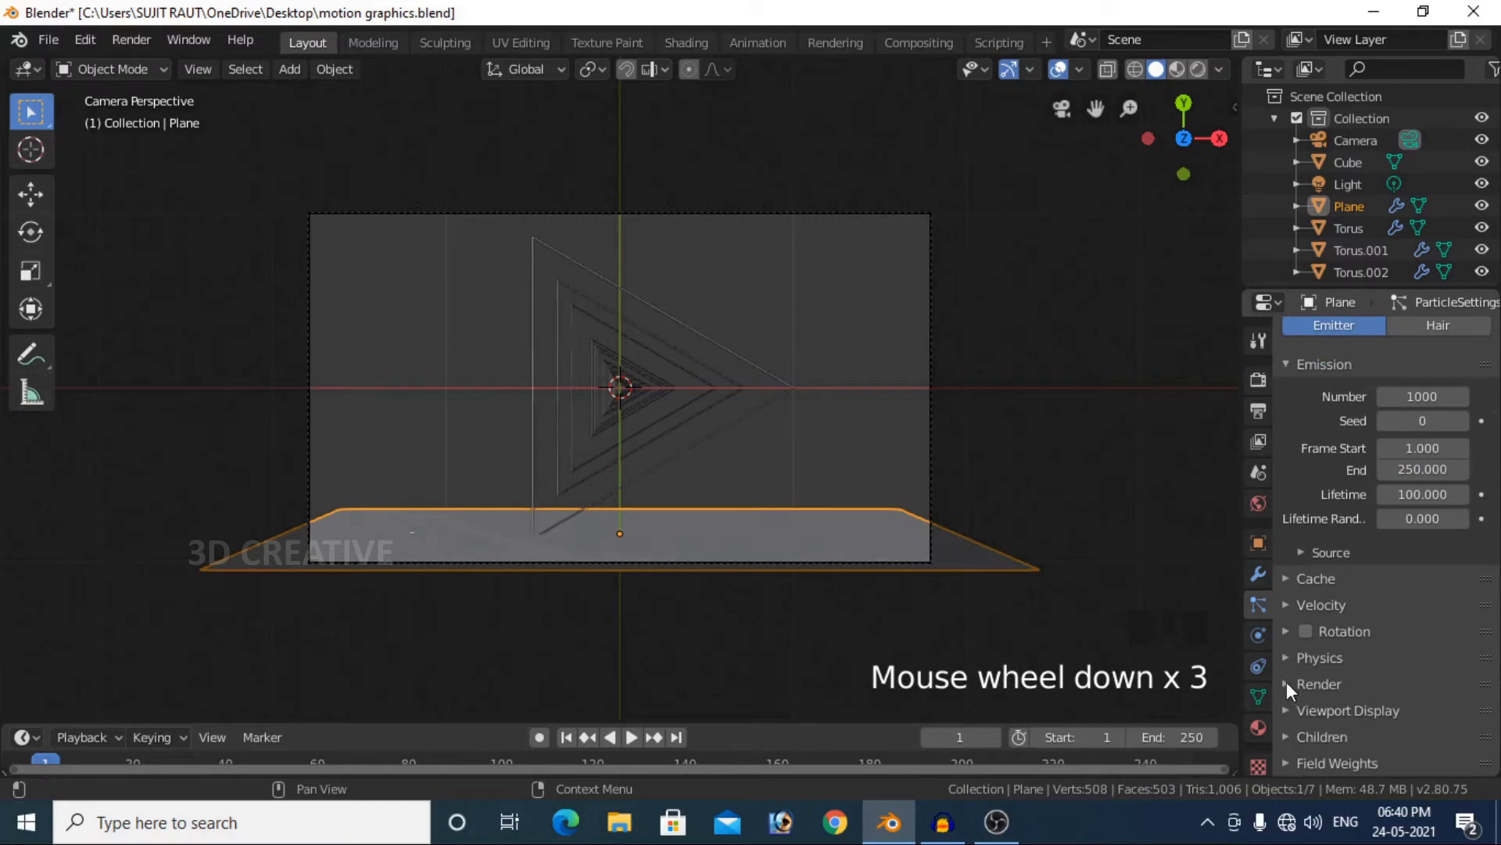
click(1295, 684)
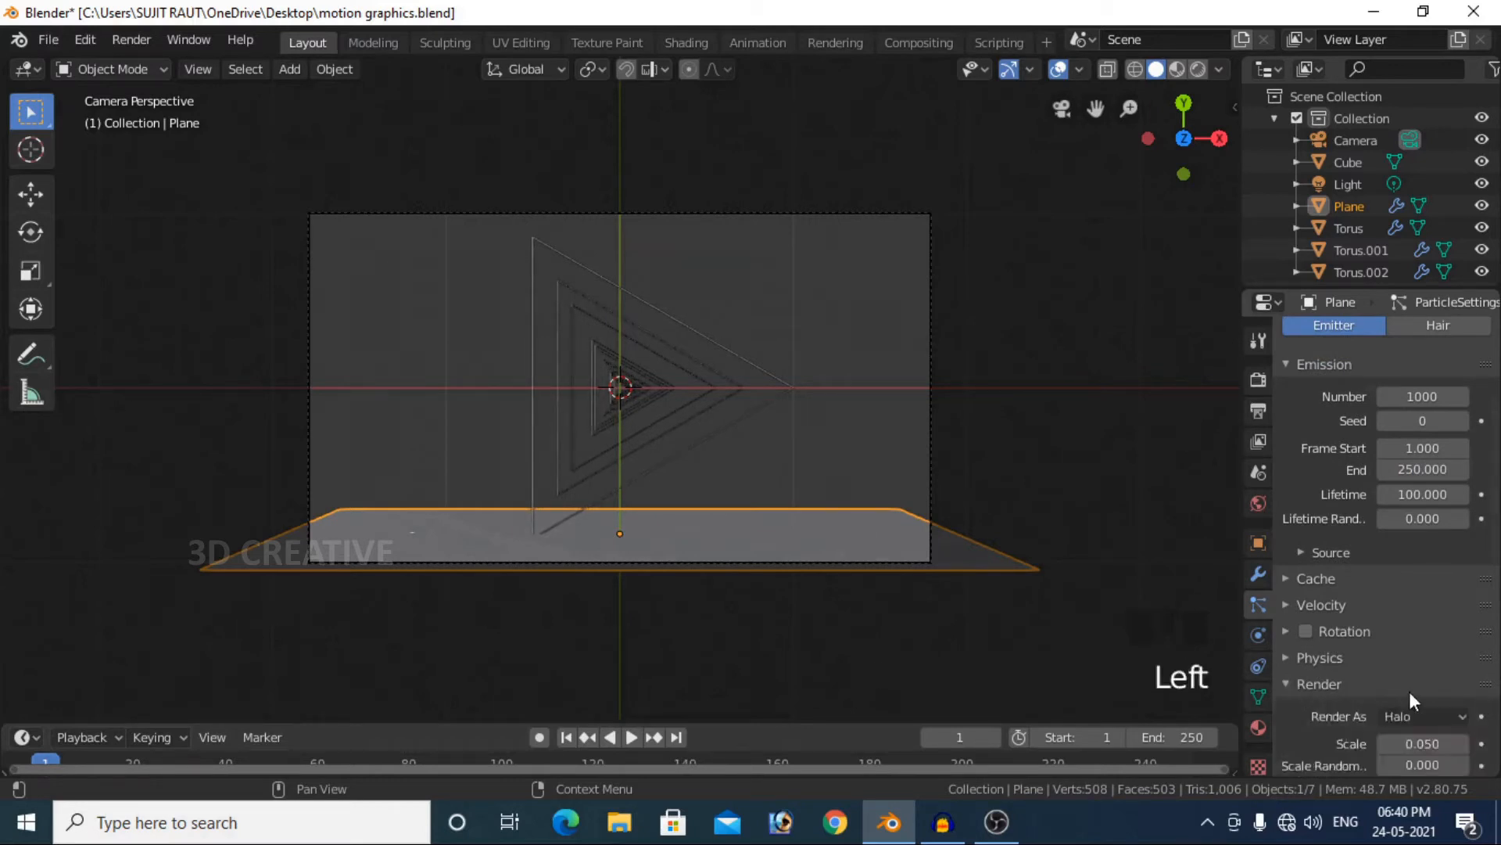
click(1428, 717)
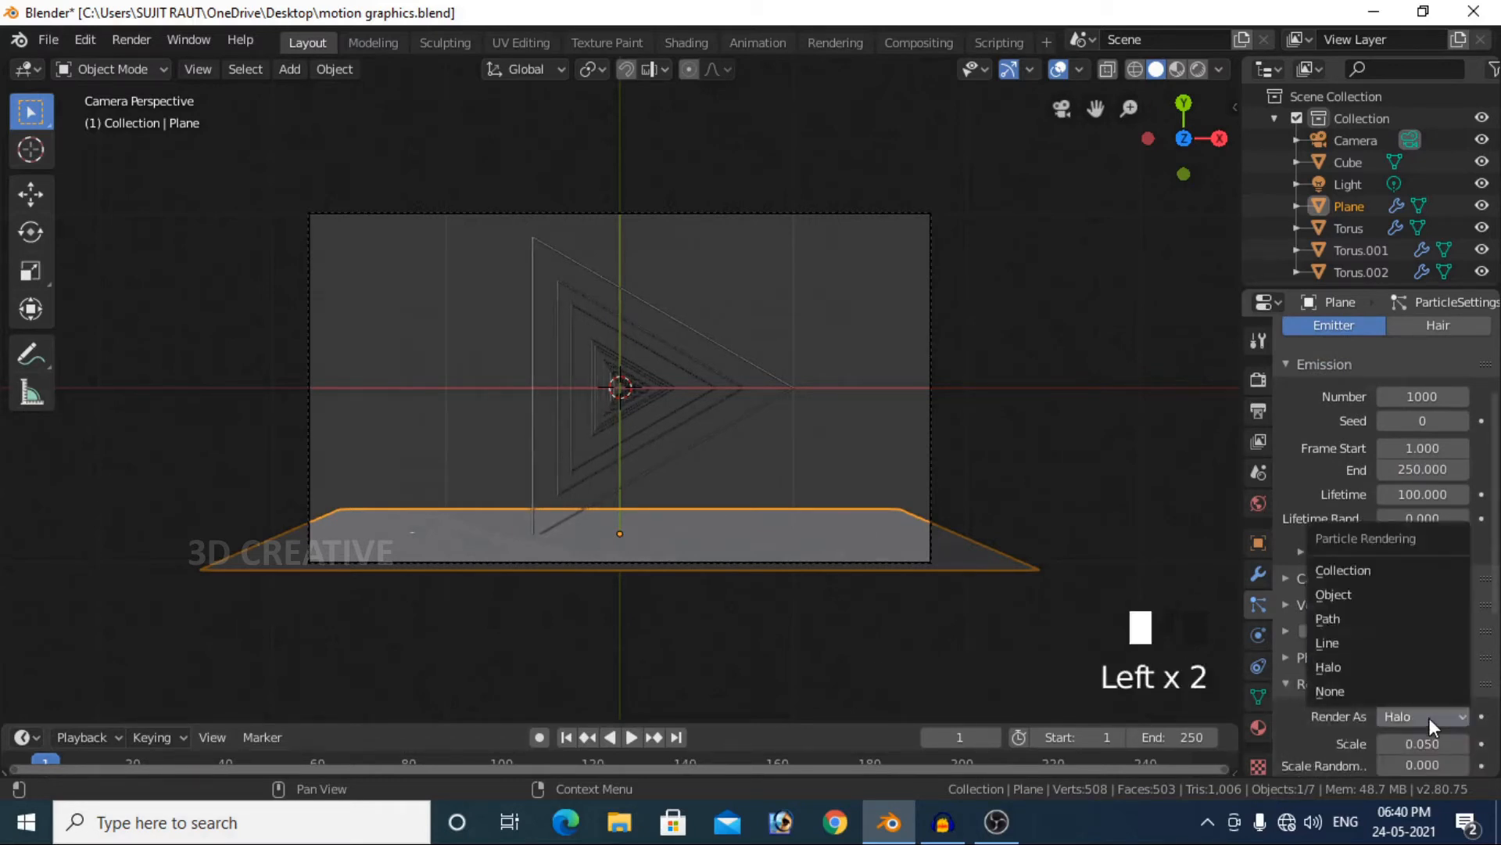
click(1362, 595)
scroll(1401, 684, down, 2)
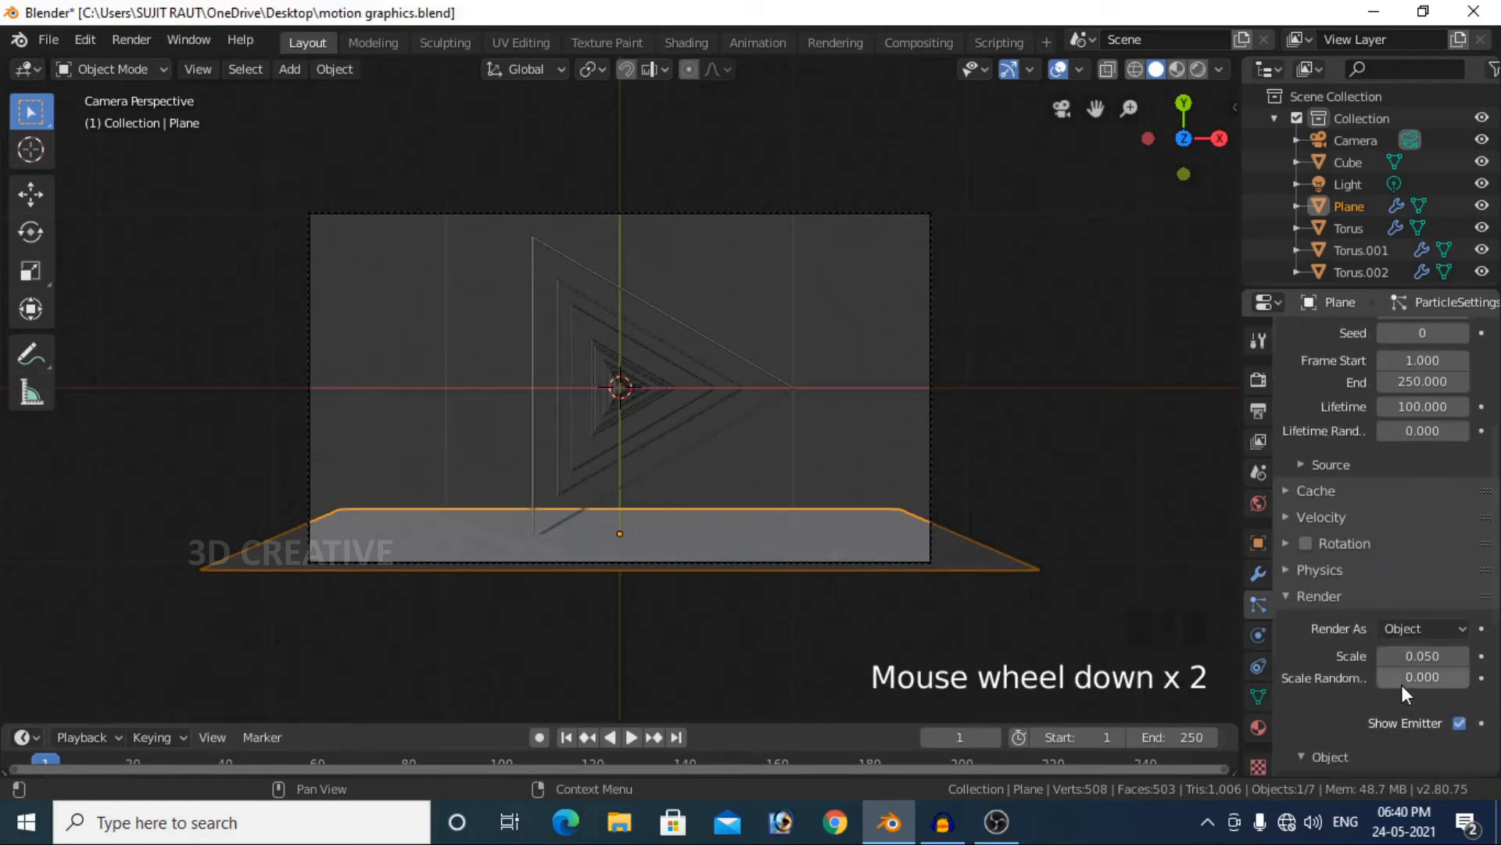
scroll(1428, 705, down, 2)
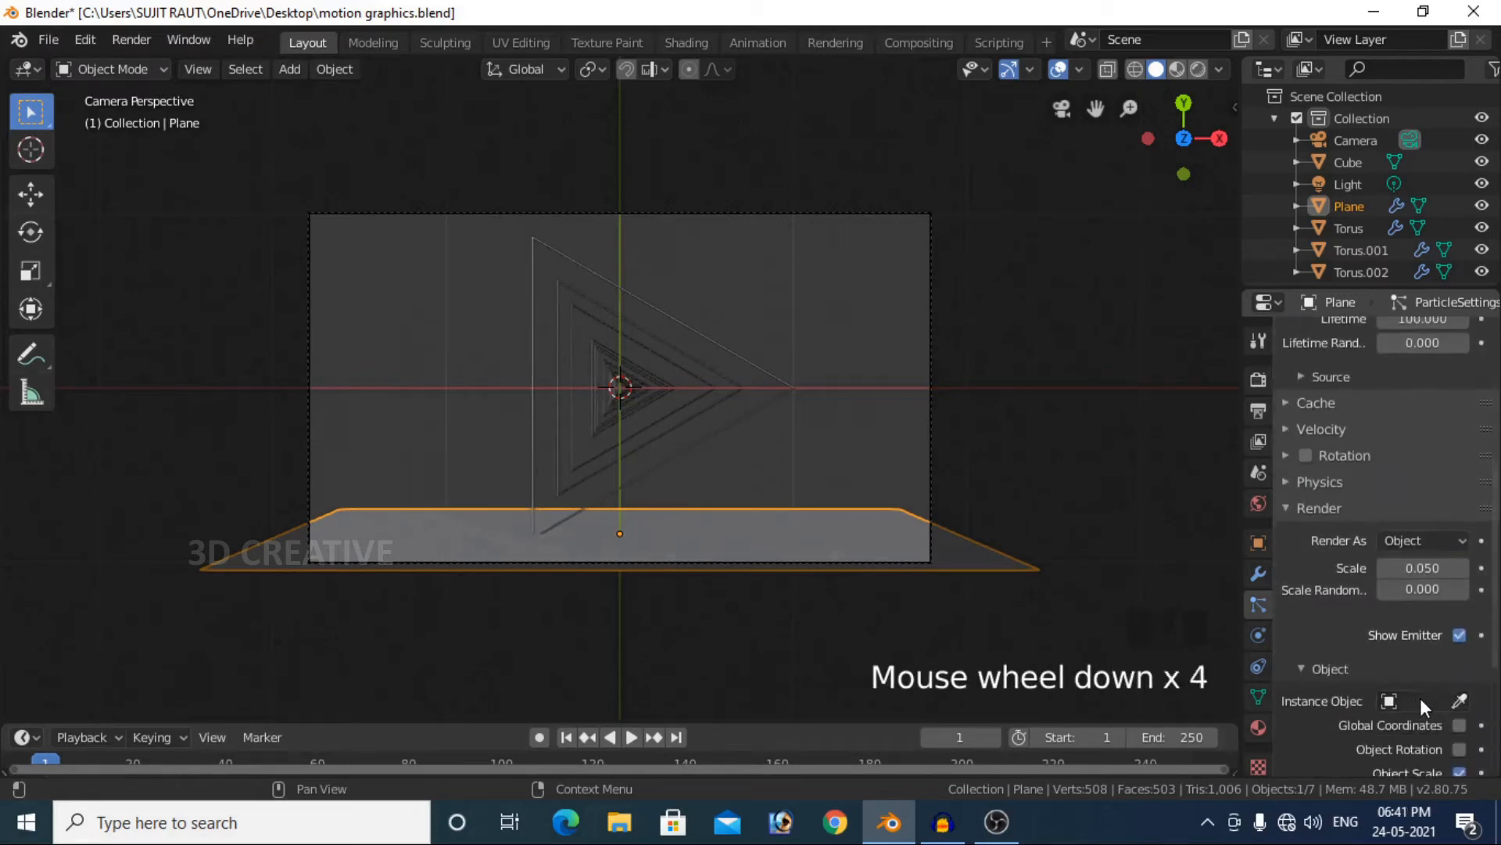
click(1418, 700)
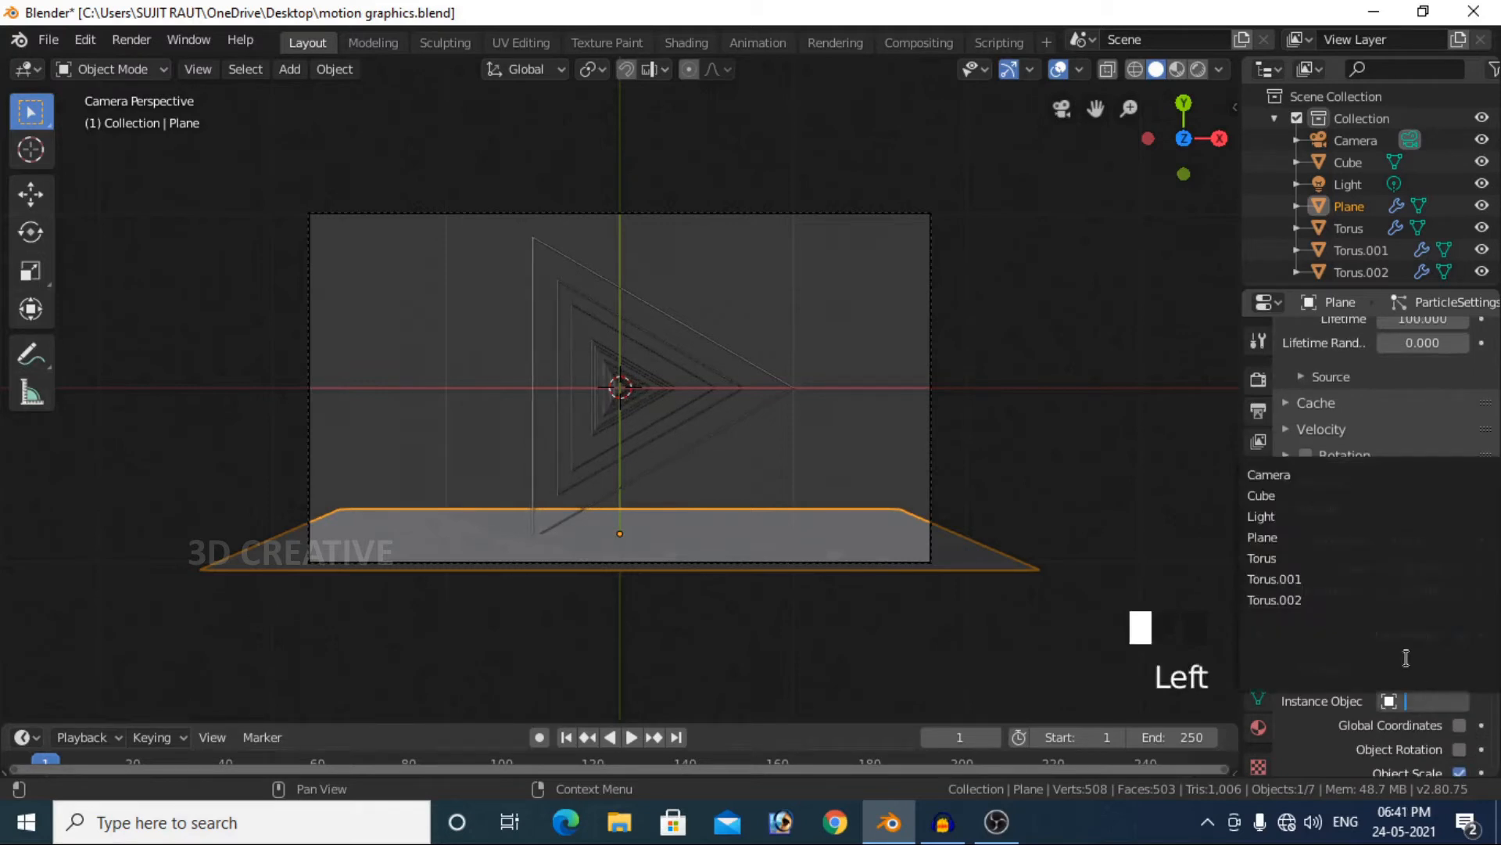
click(1316, 495)
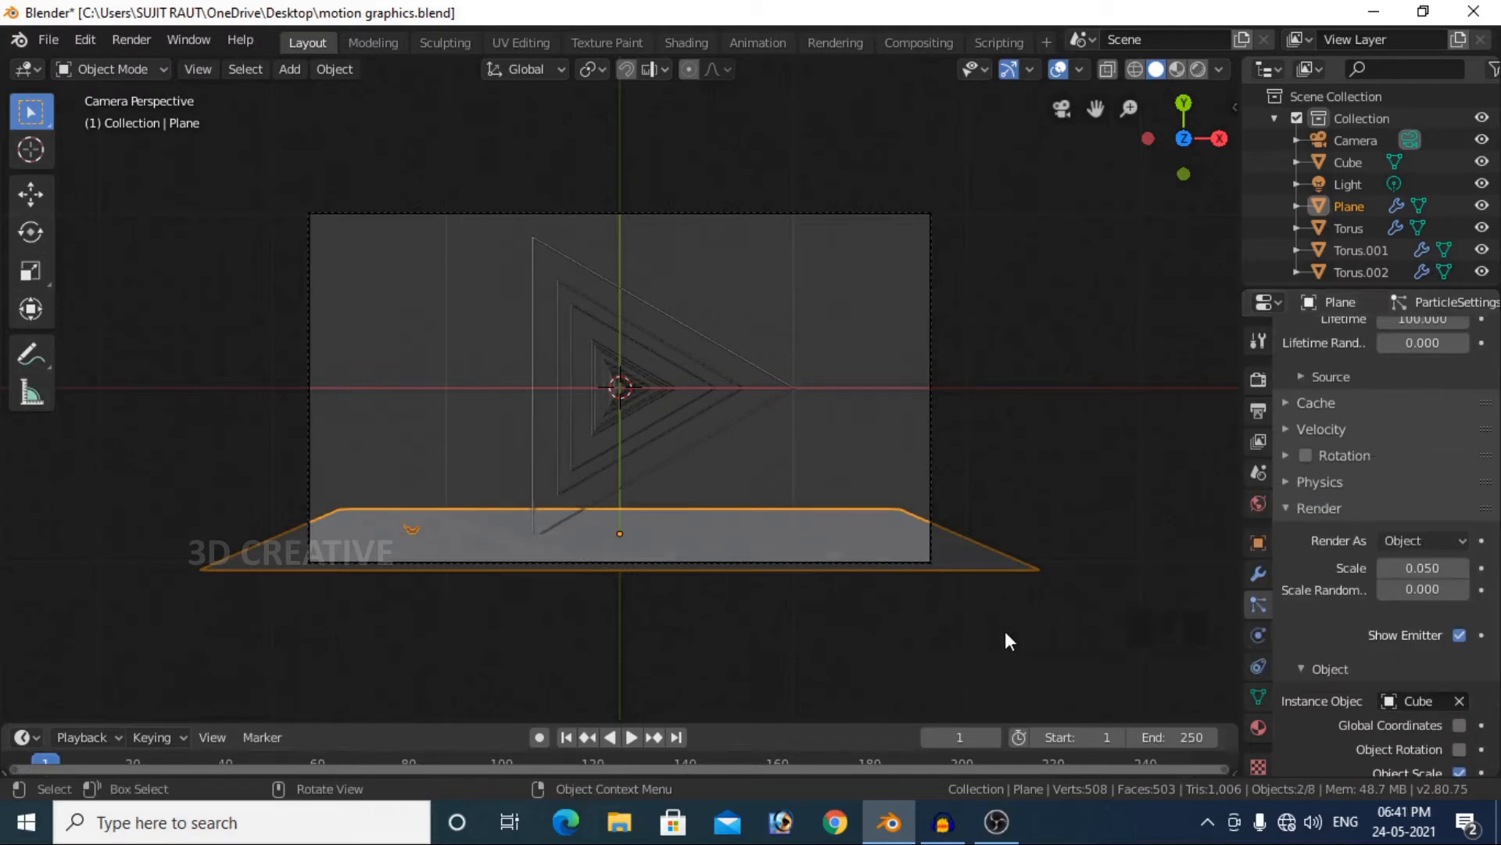
- Enlarge the timeline area and play the animation to preview the emitted star particles
scroll(945, 639, down, 2)
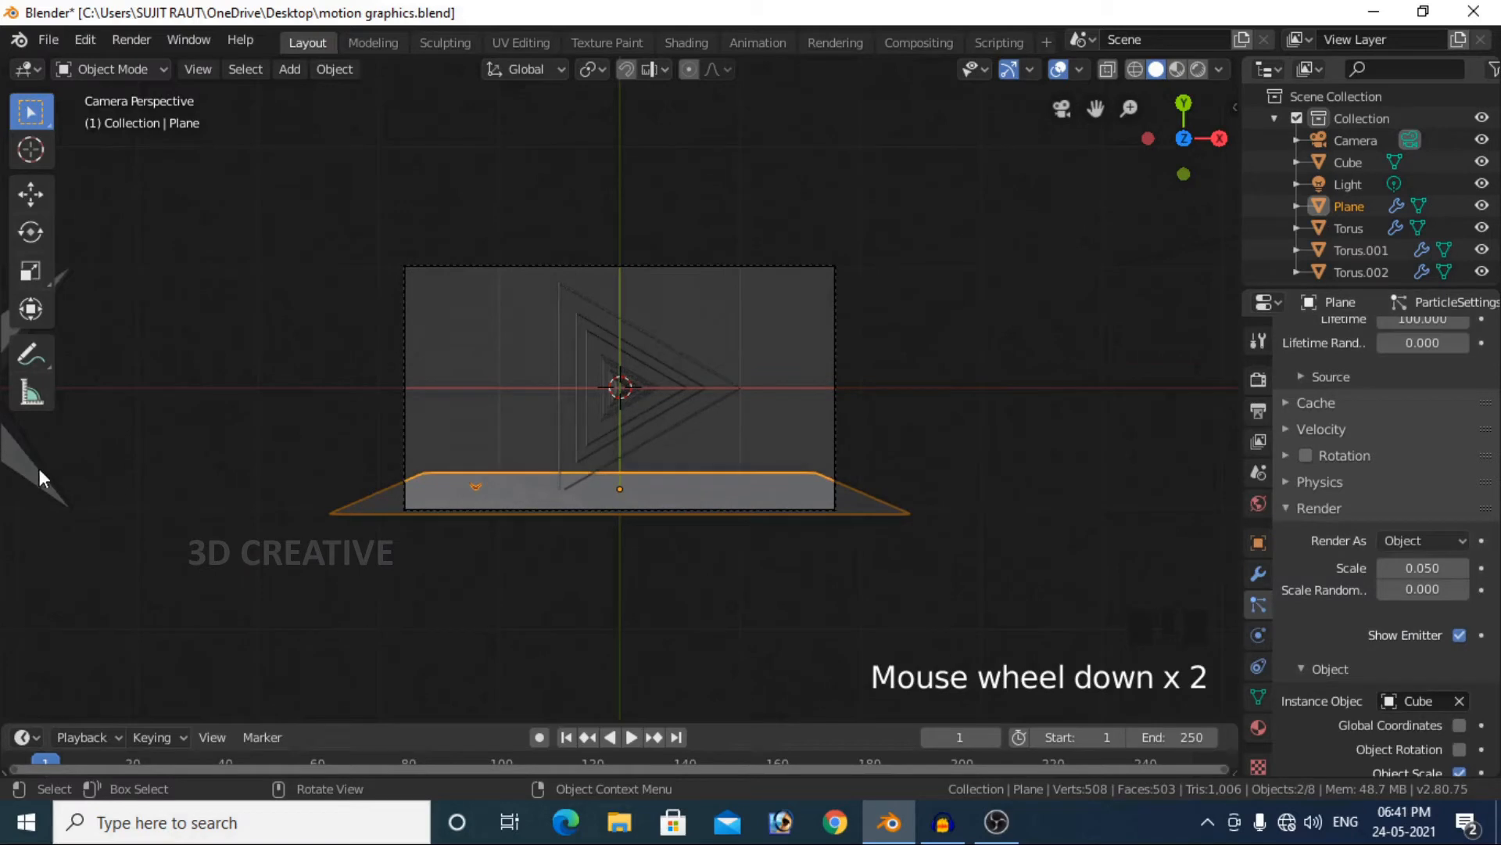
scroll(407, 551, up, 3)
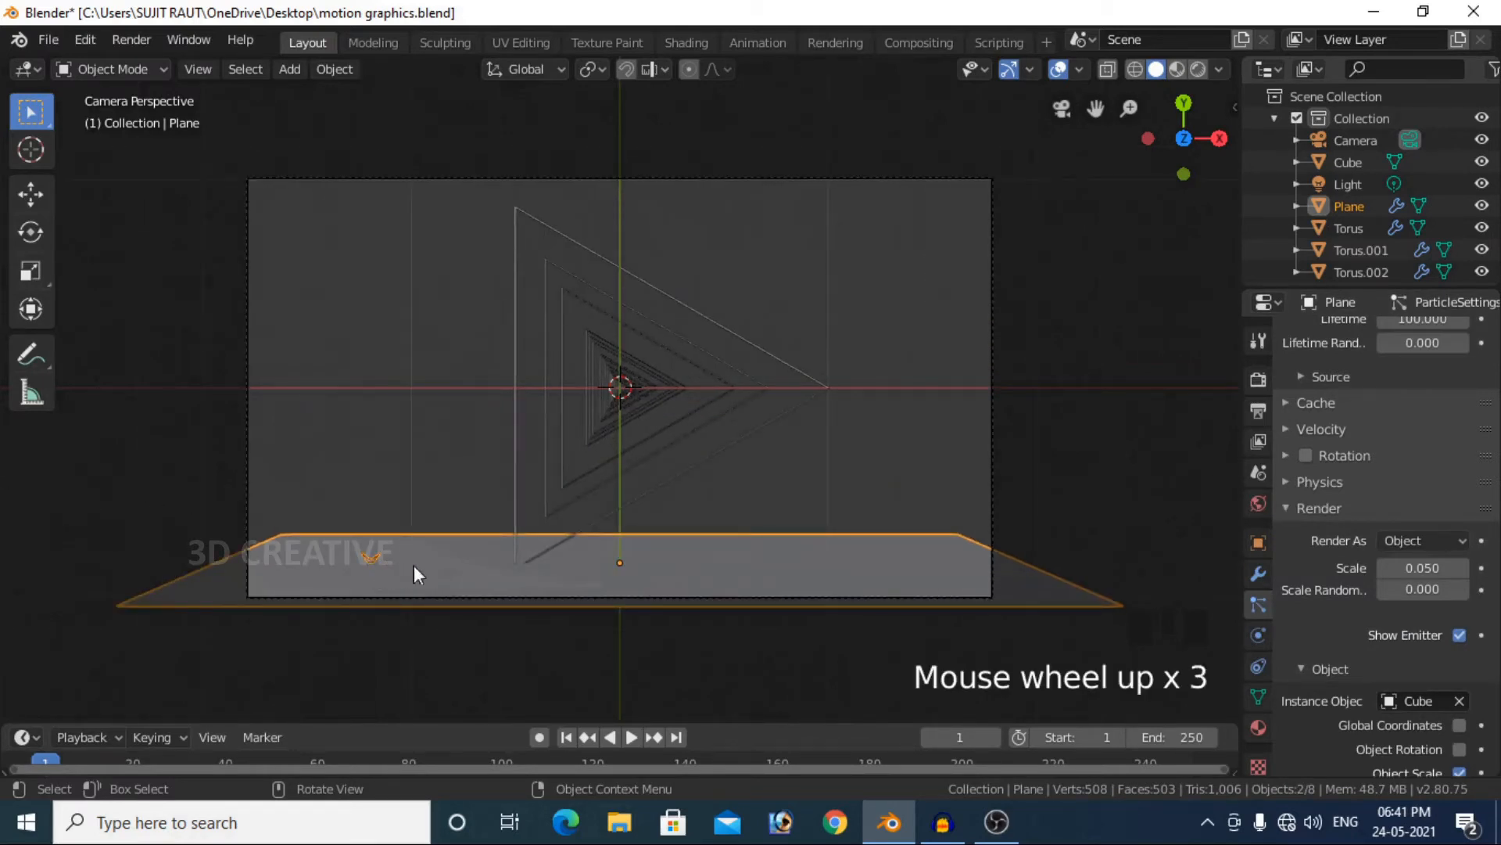
scroll(675, 660, down, 1)
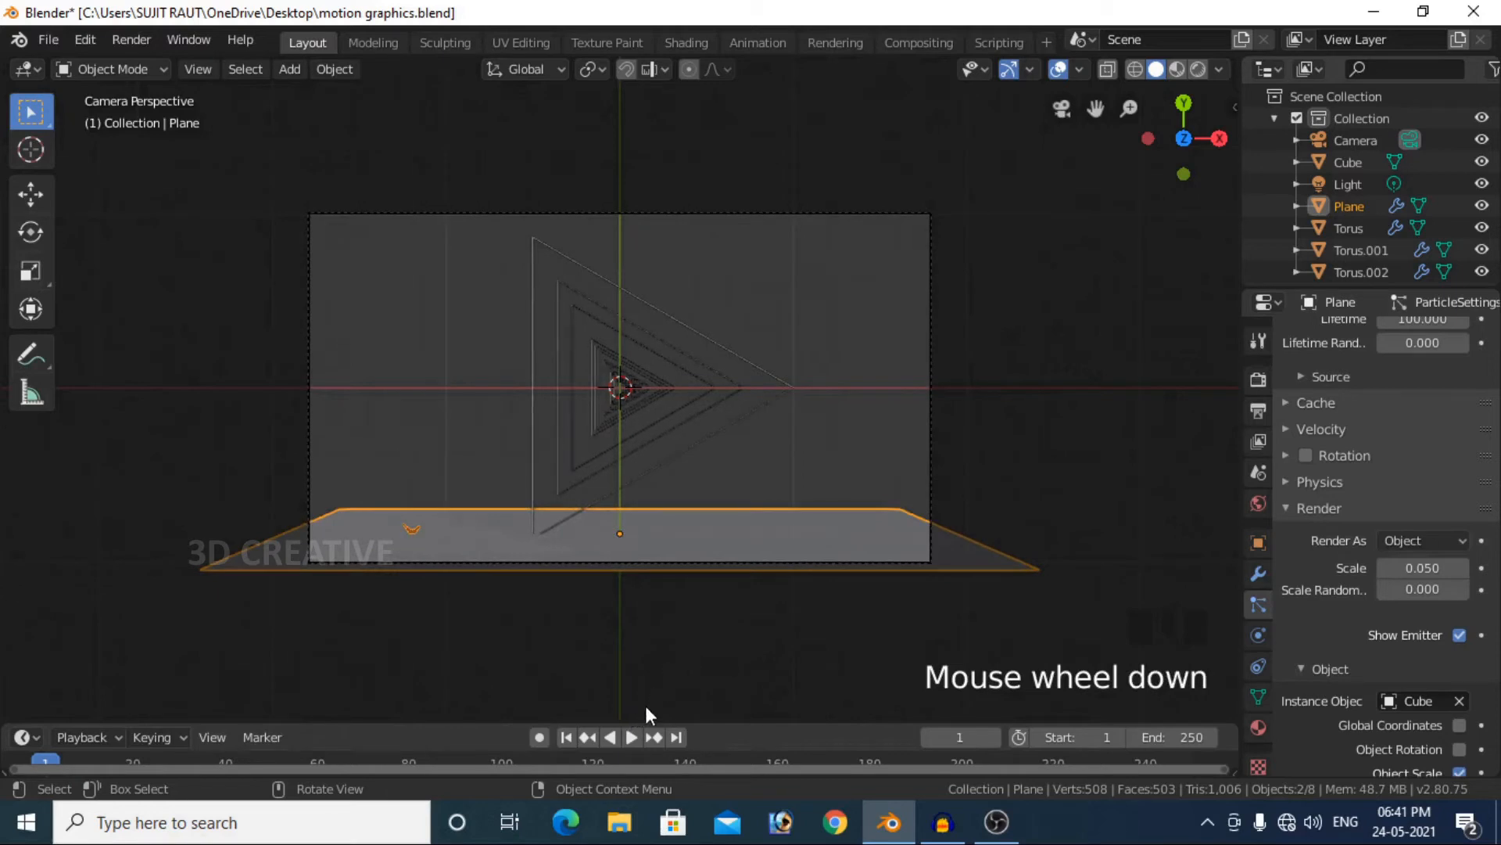
drag(734, 724, 743, 686)
key(space)
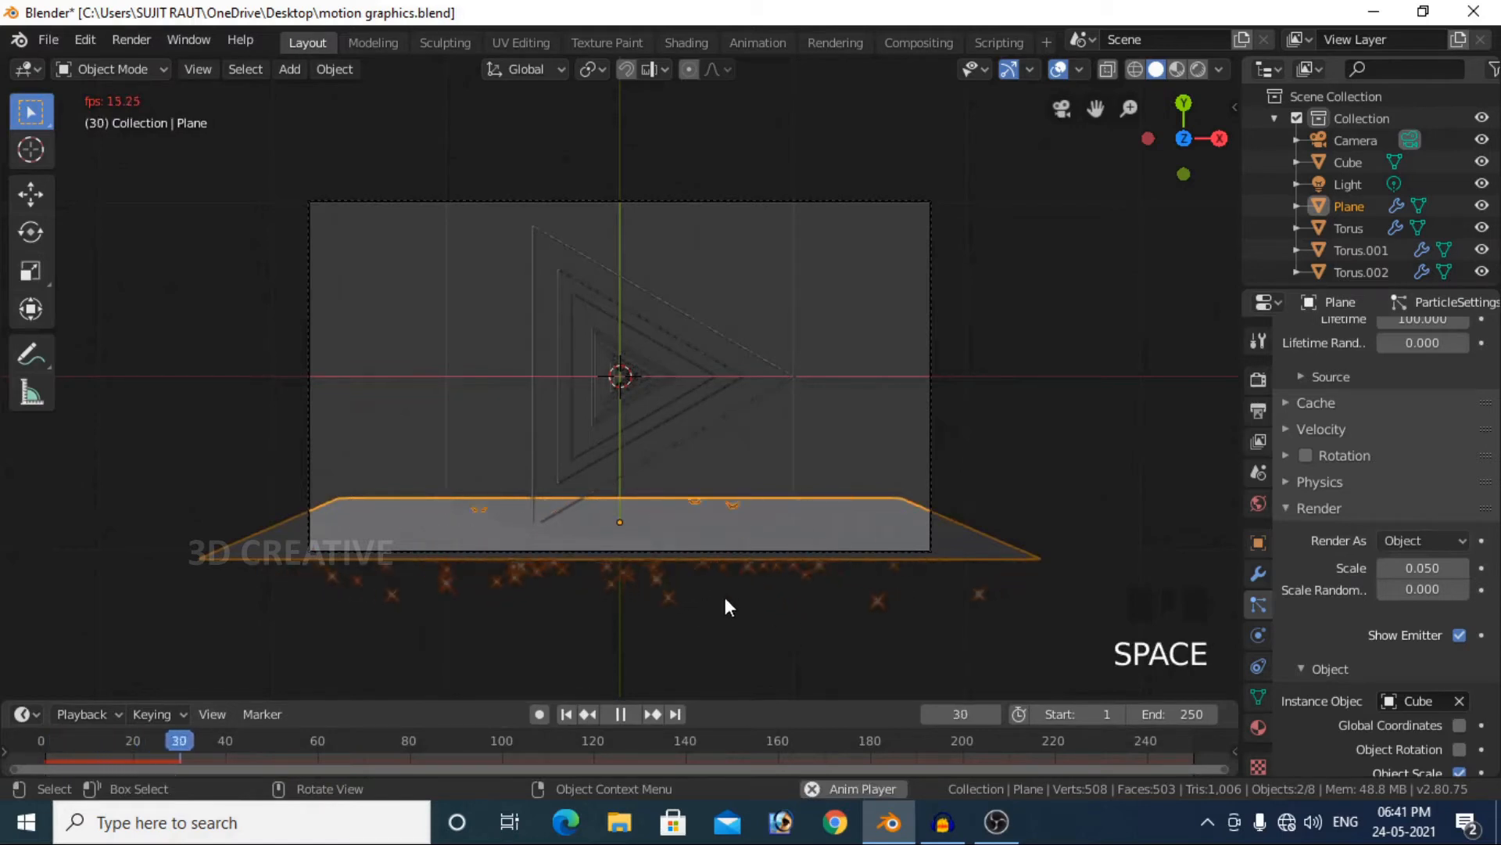
click(1087, 491)
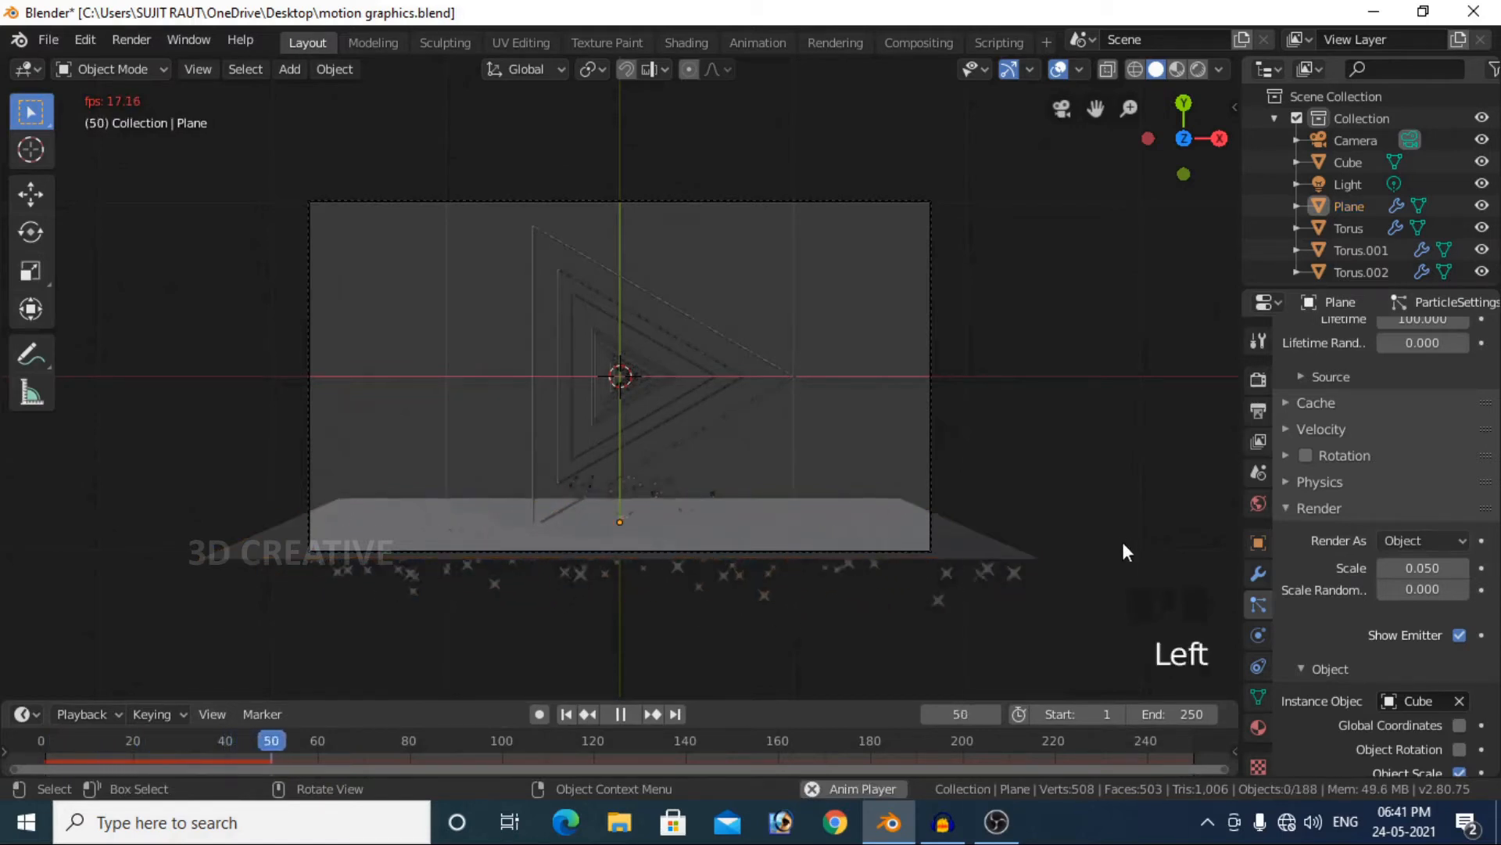
- Move the plane about -0.196 m along the Y axis, below the triangle tunnel
click(976, 545)
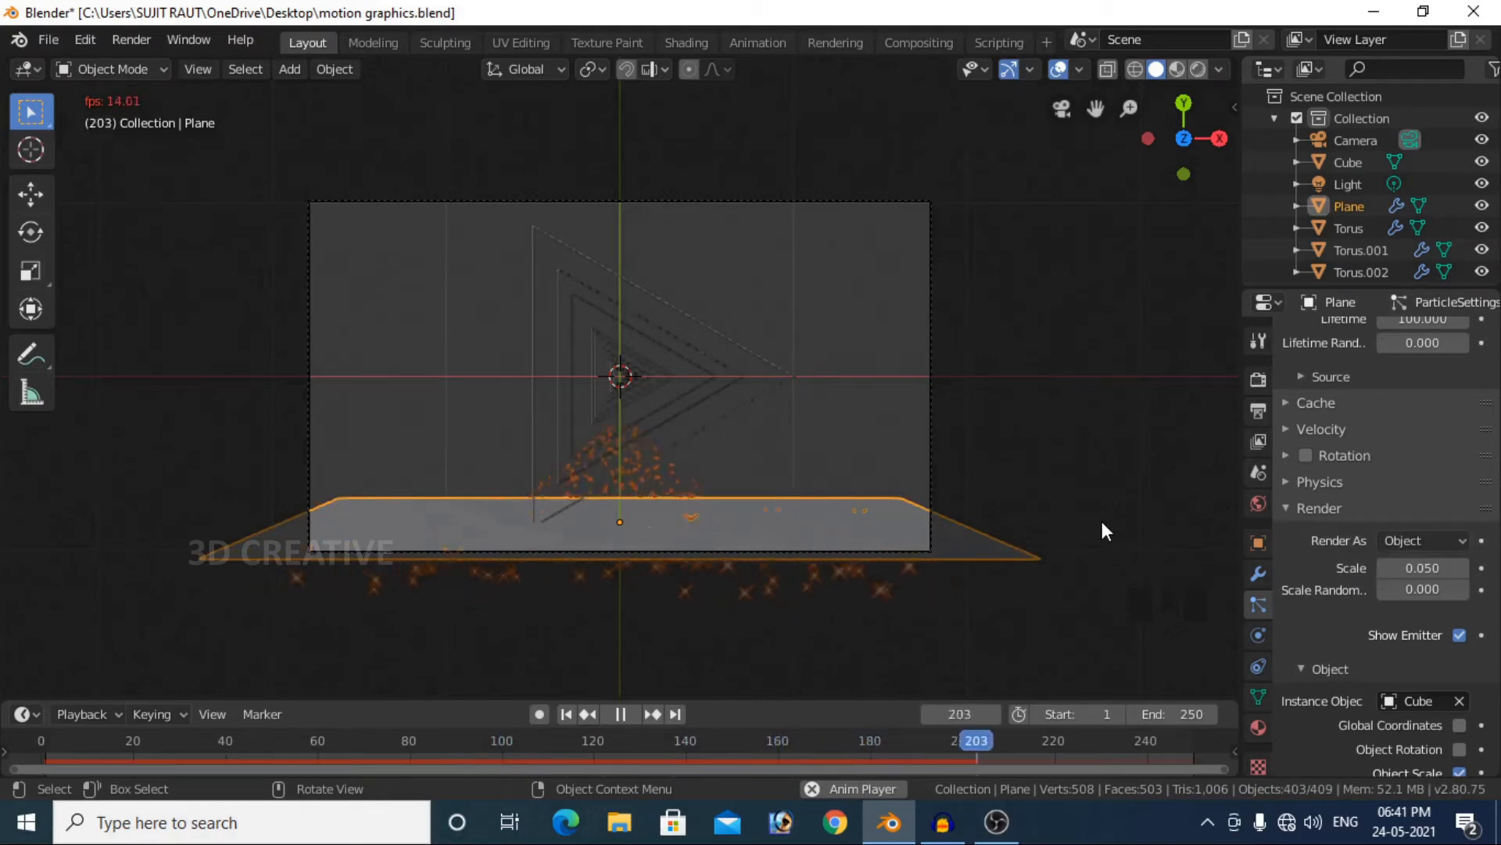
key(y)
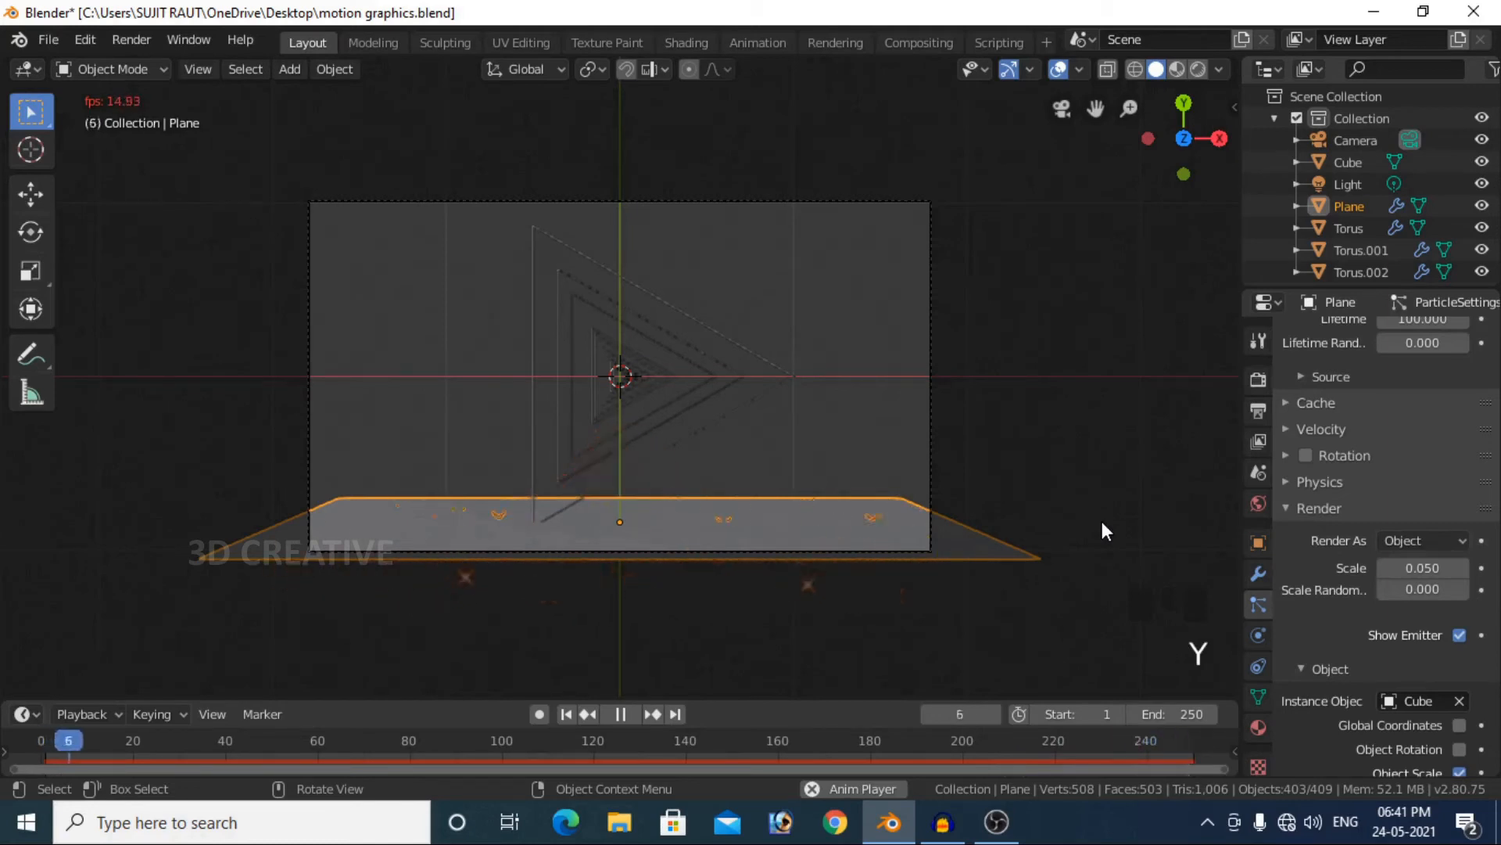
key(g)
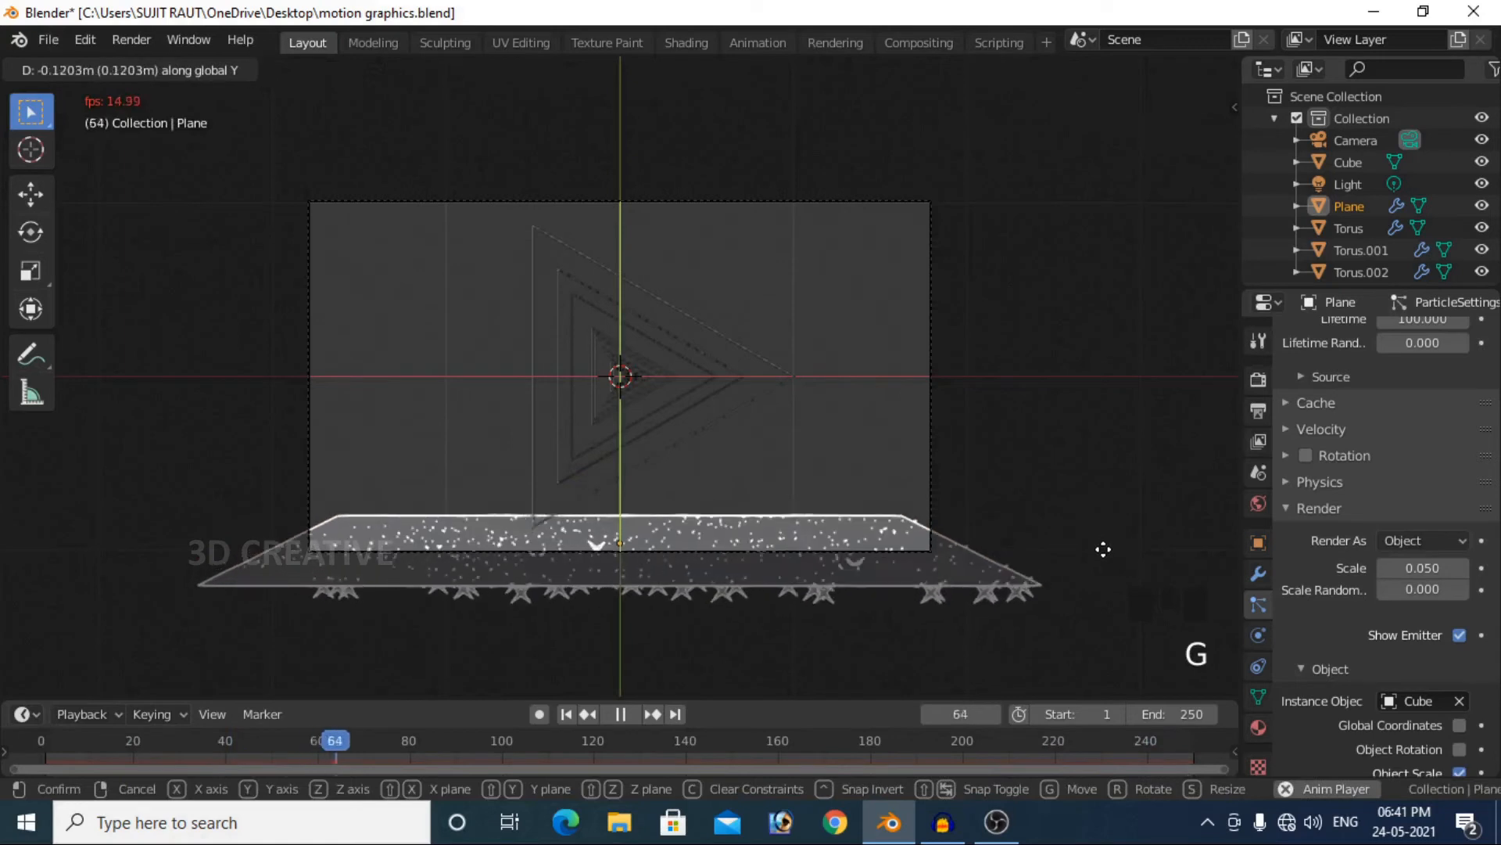
click(1103, 552)
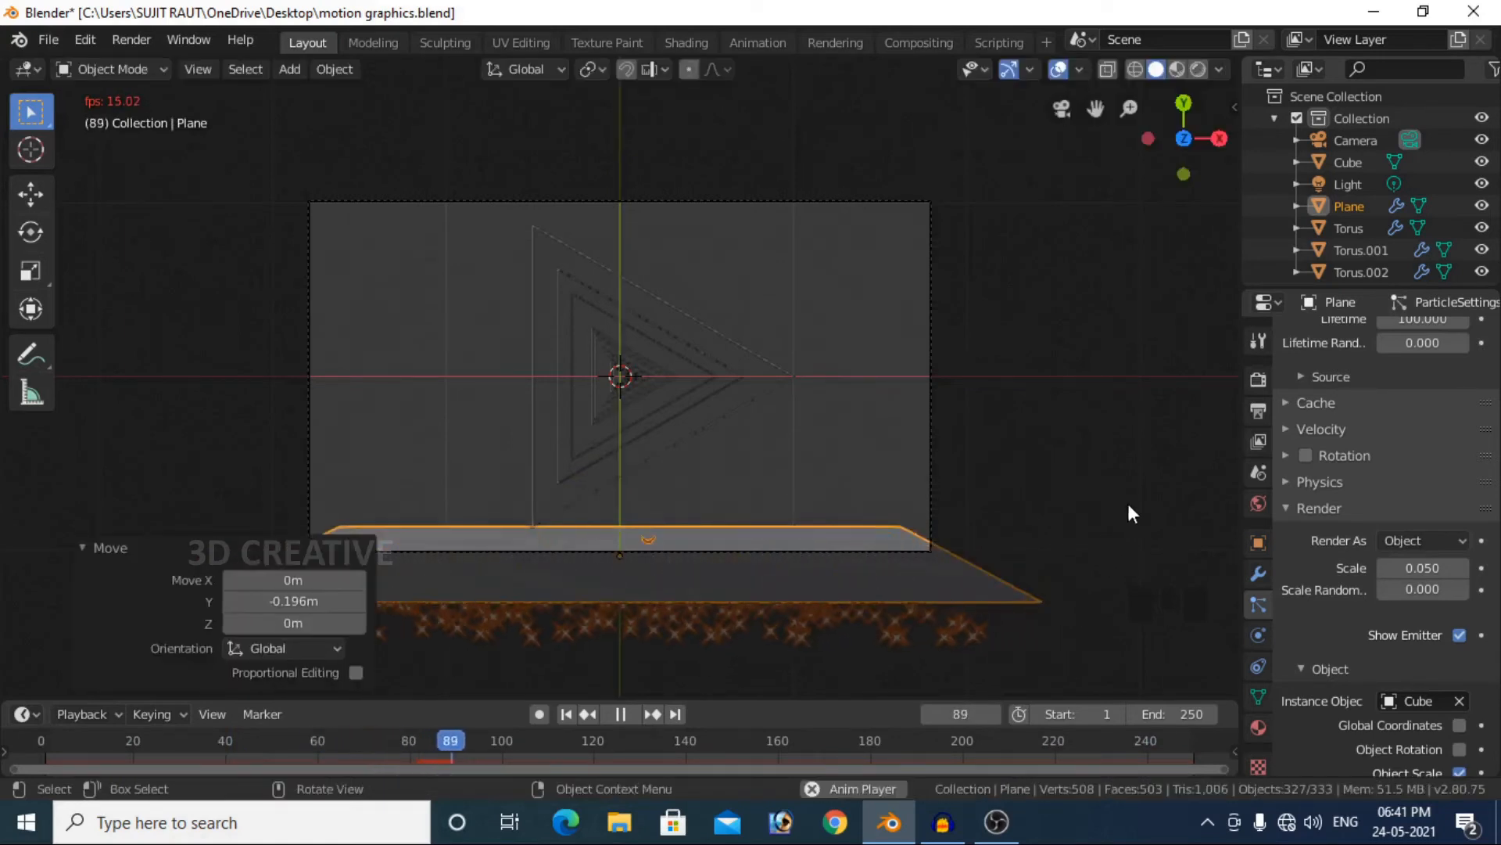
click(1127, 509)
- Add an Array modifier to the plane with a count of 18 and relative offsets of X 0 and Y -1.3
click(981, 592)
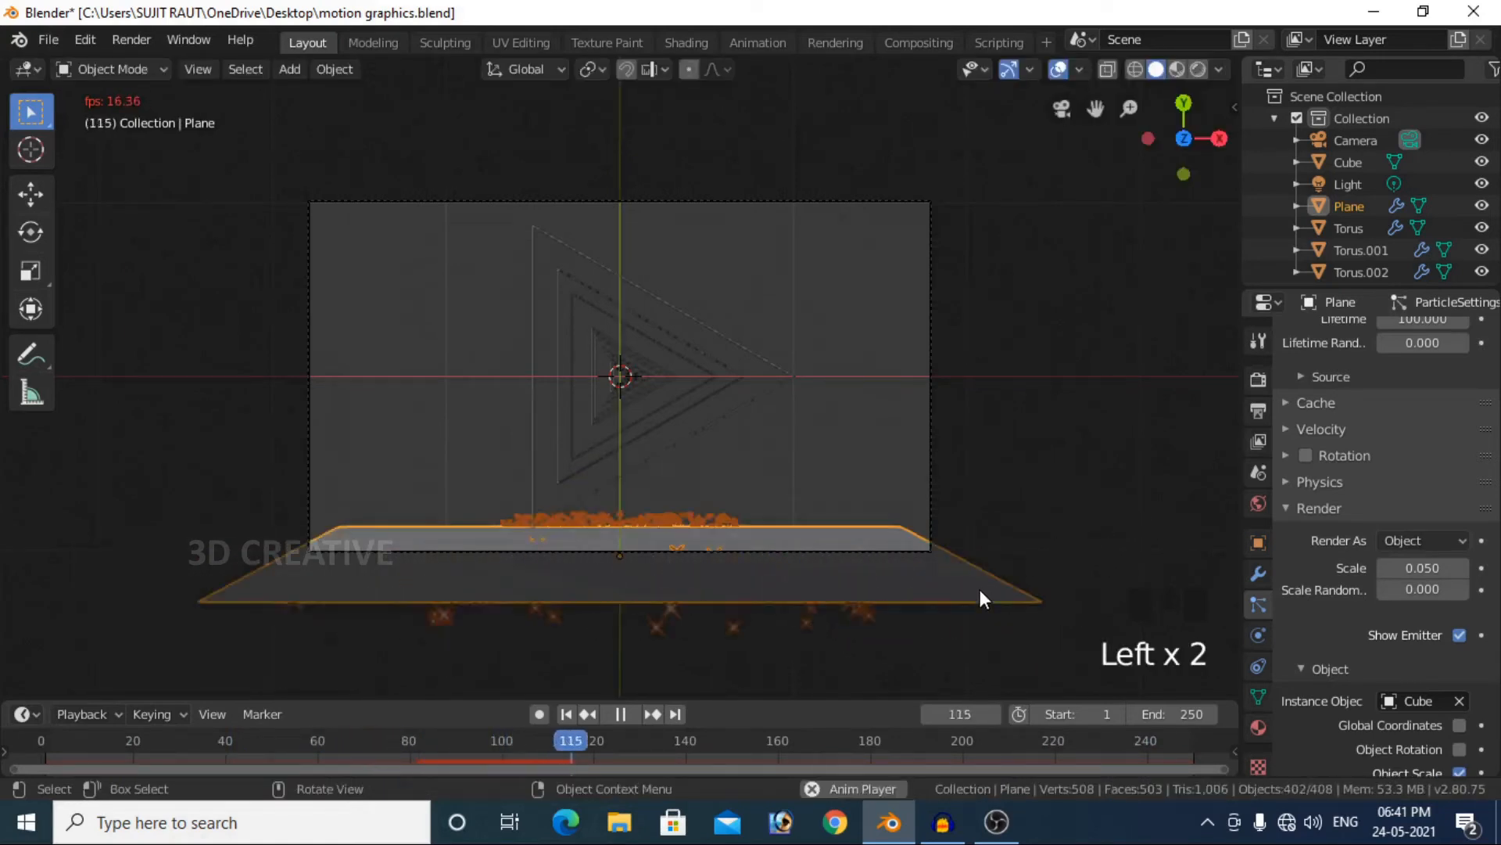
click(1255, 574)
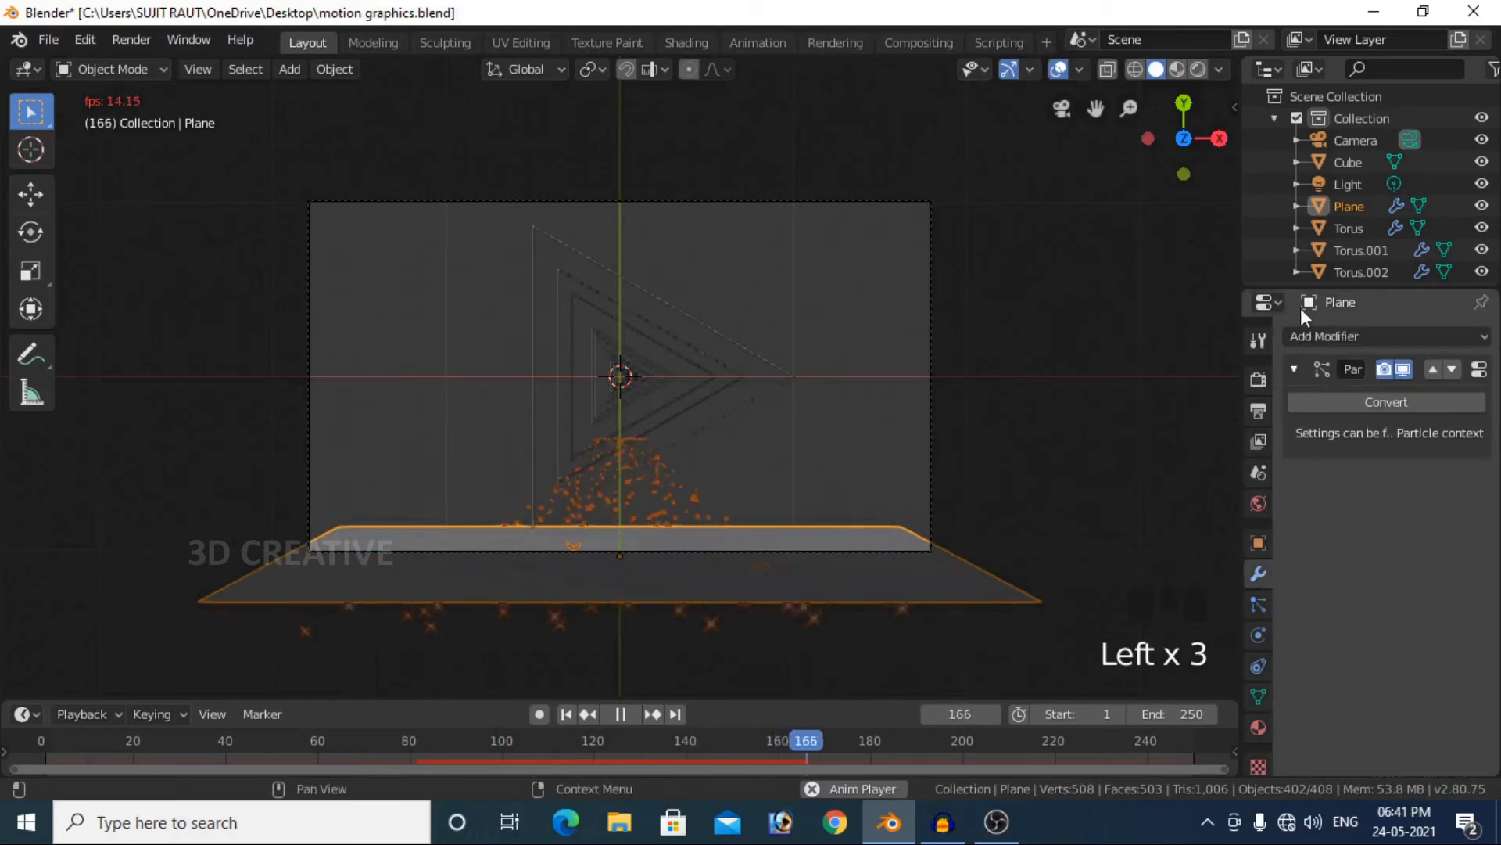
click(1322, 336)
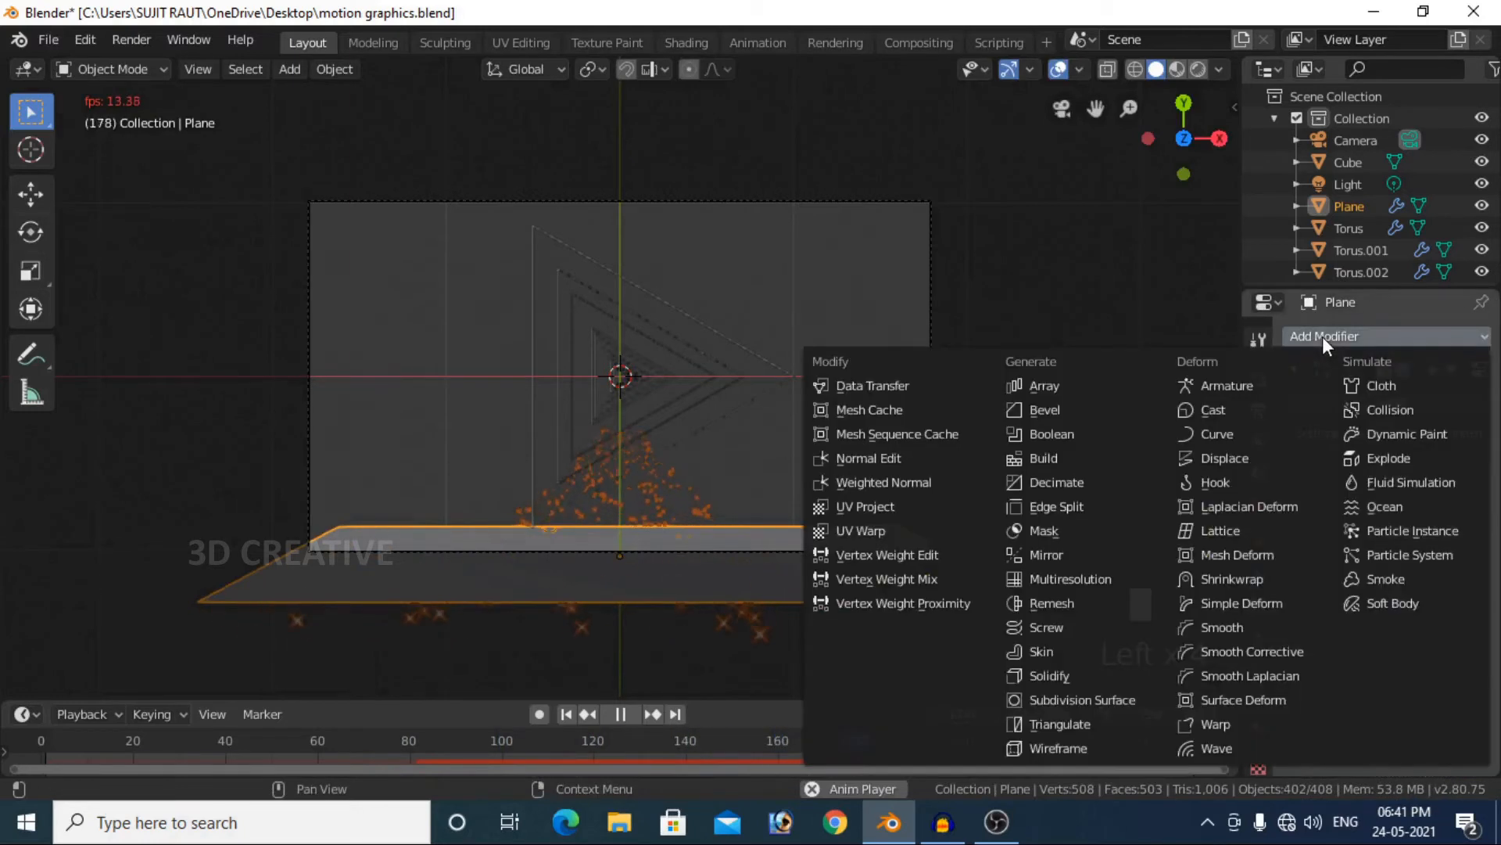
click(1083, 386)
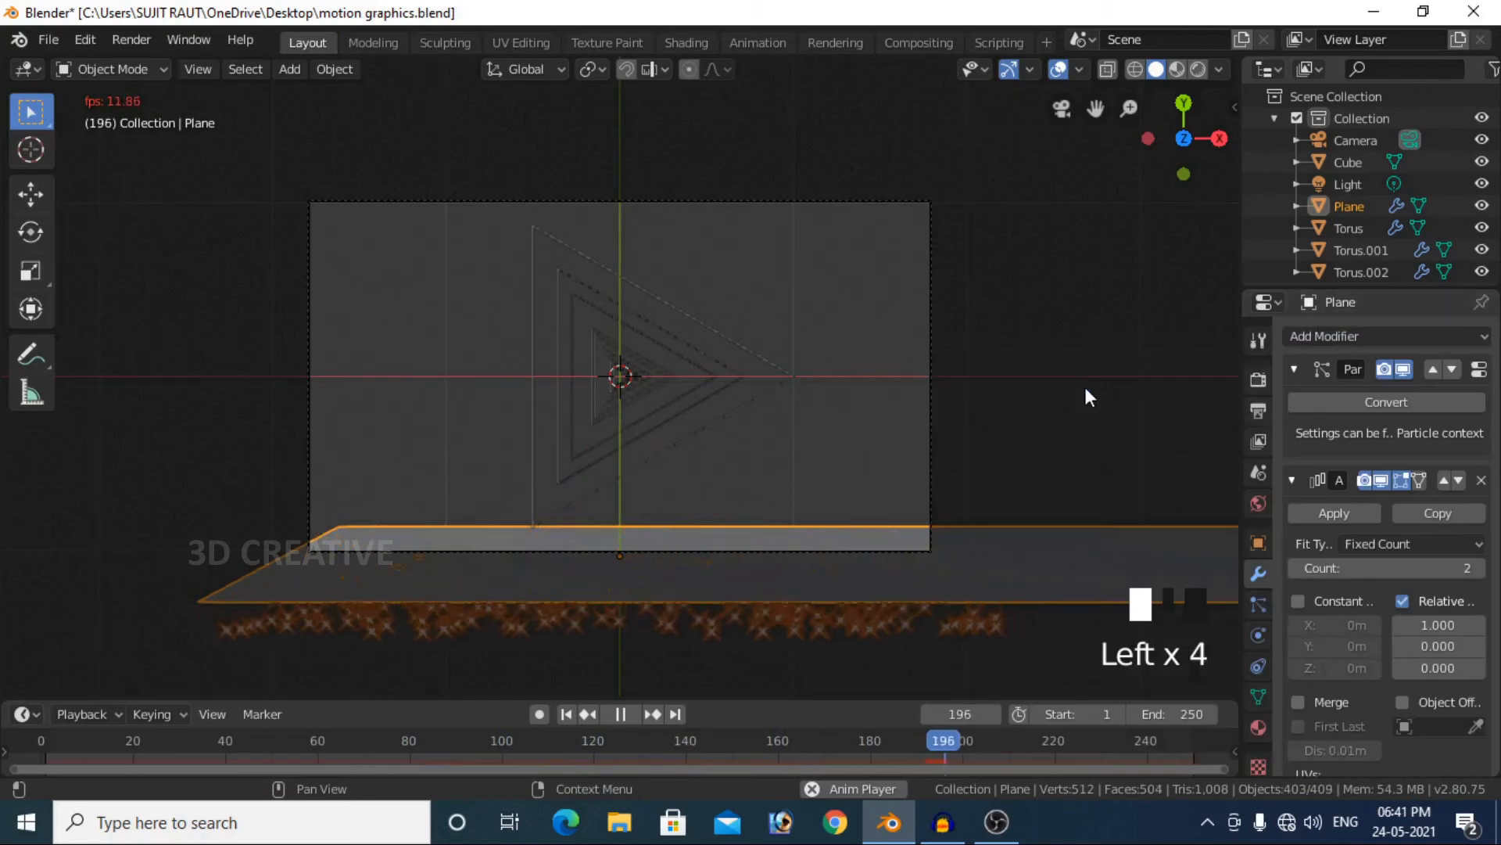
click(1442, 566)
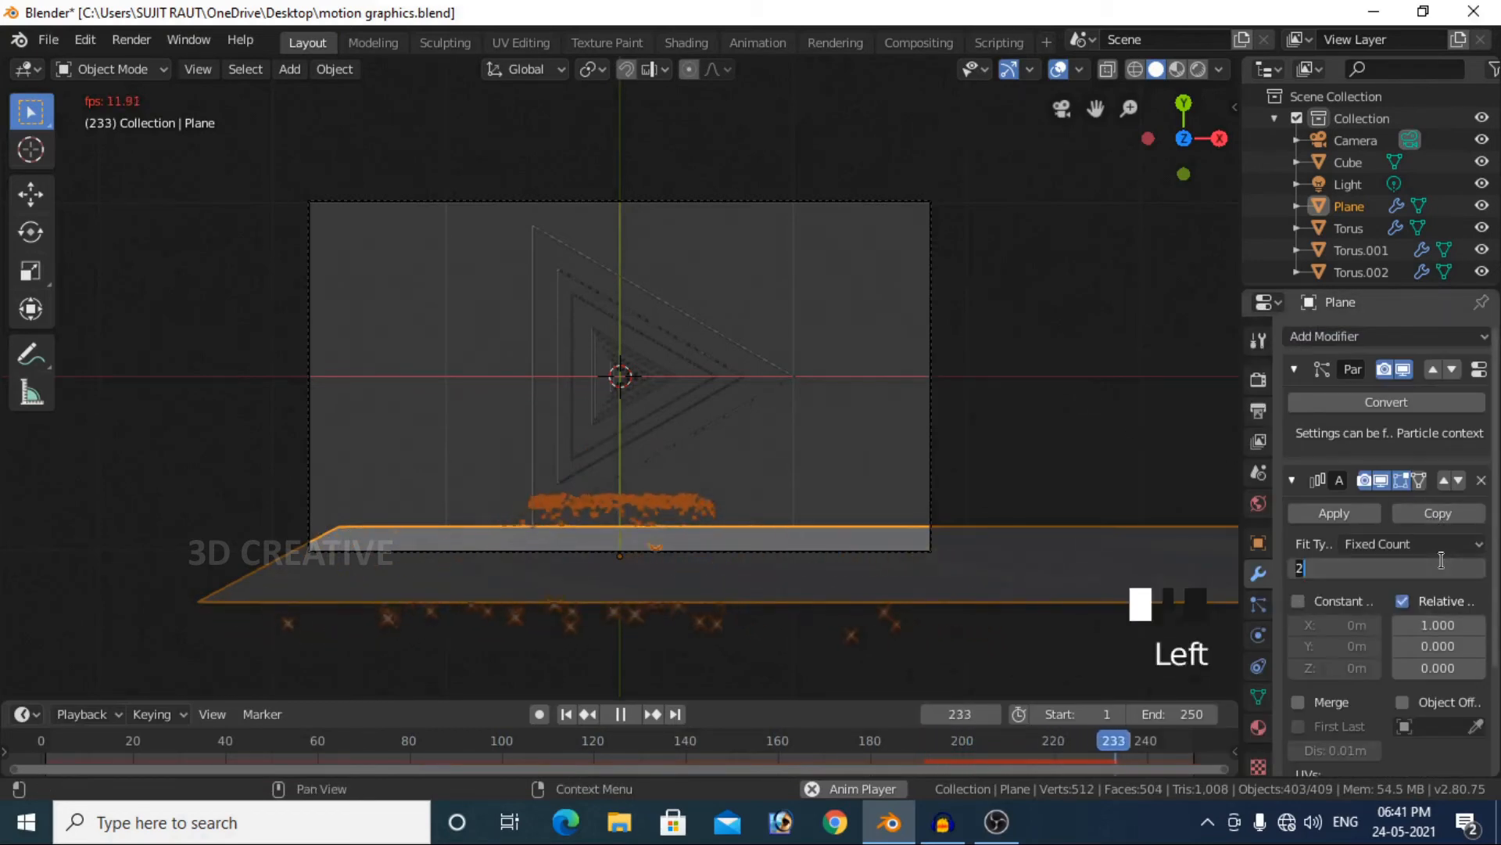
text(18)
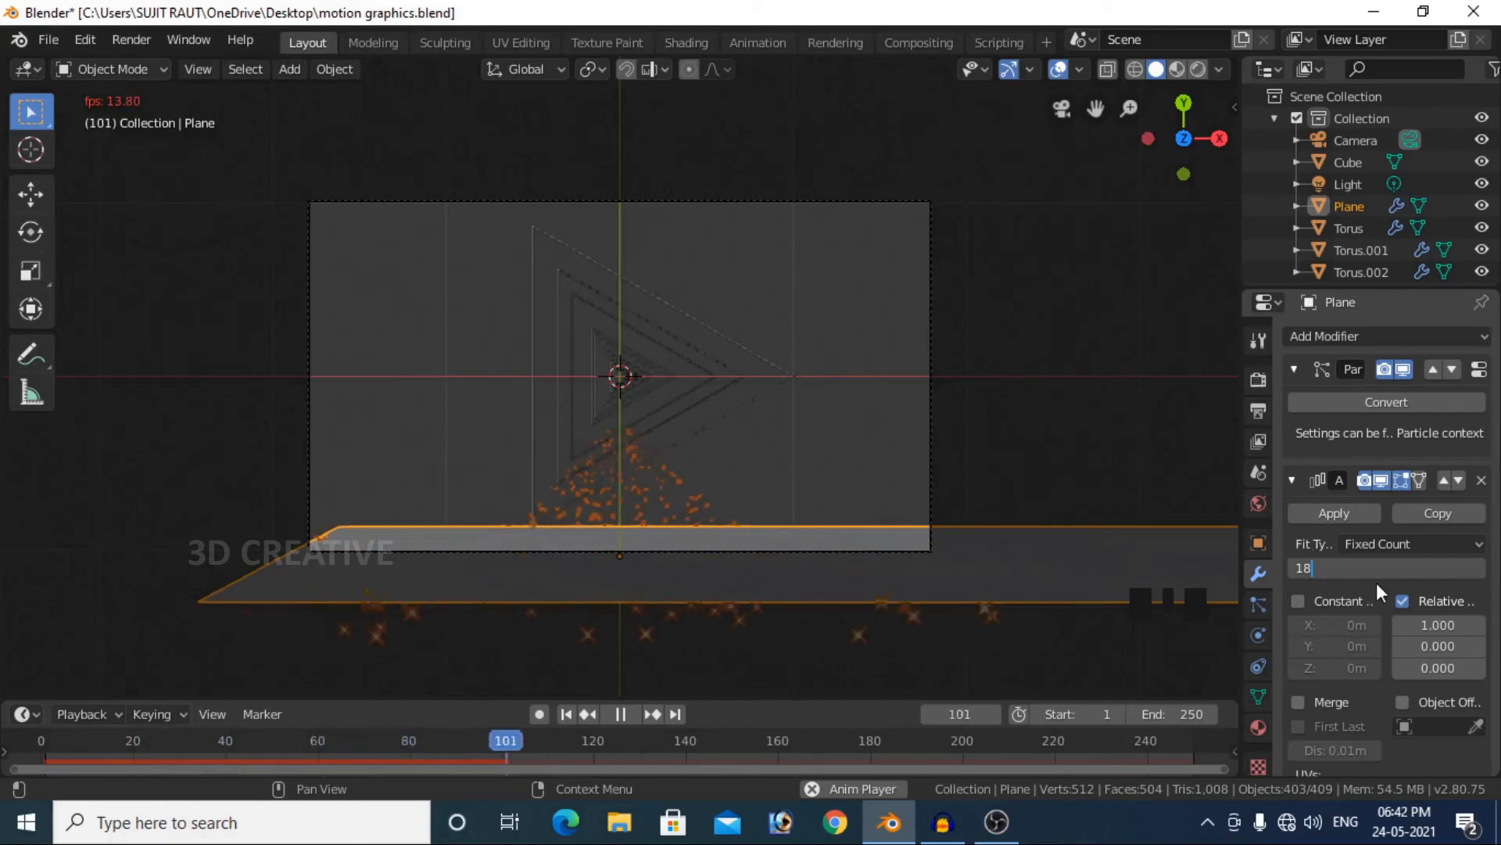
key(Return)
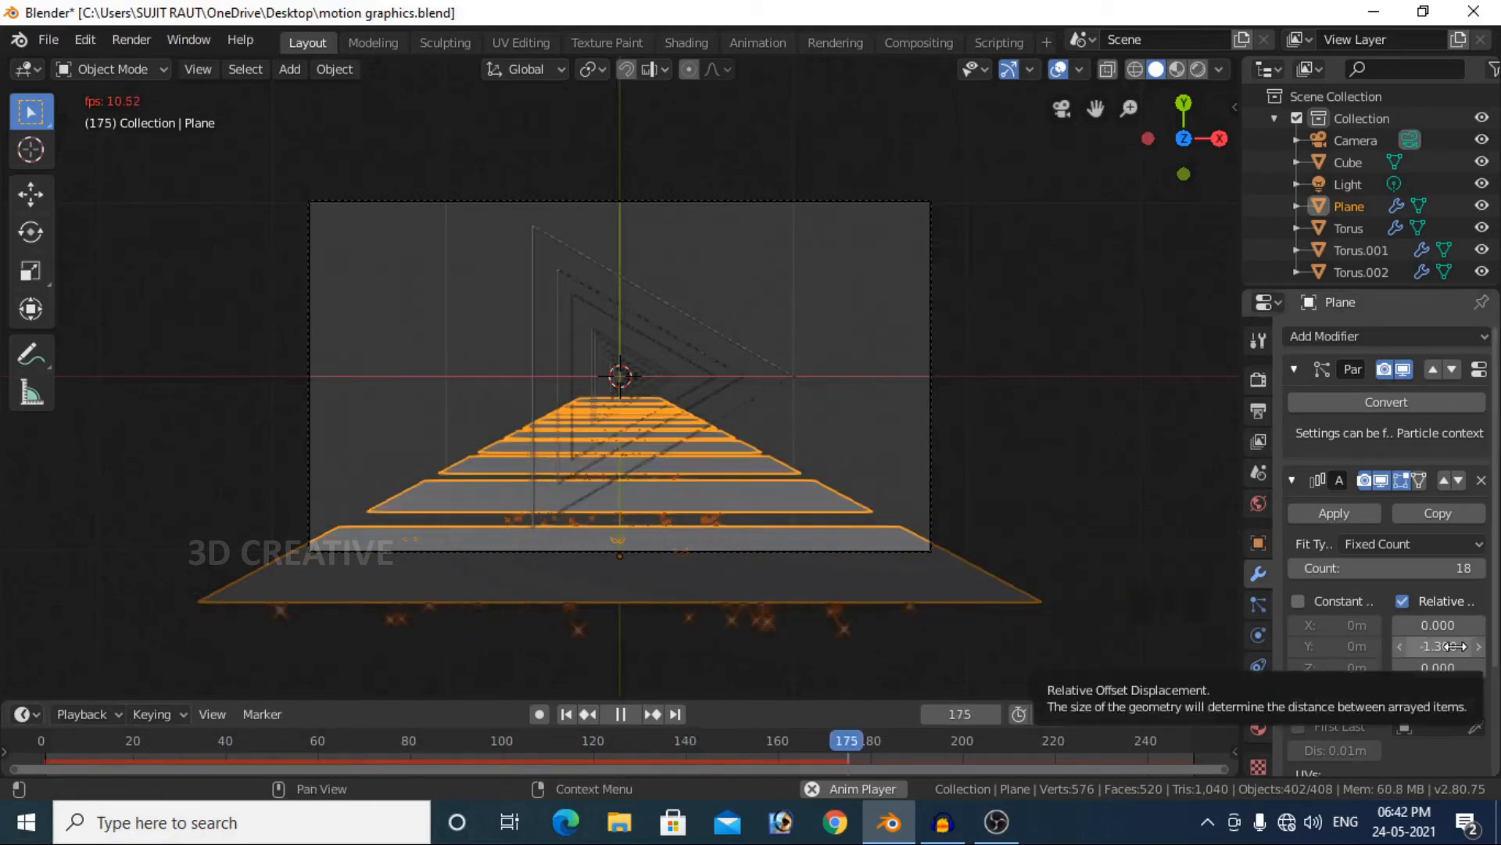
- Set the array's relative Y offset to -1.5, apply the modifier and deselect the plane
click(1453, 646)
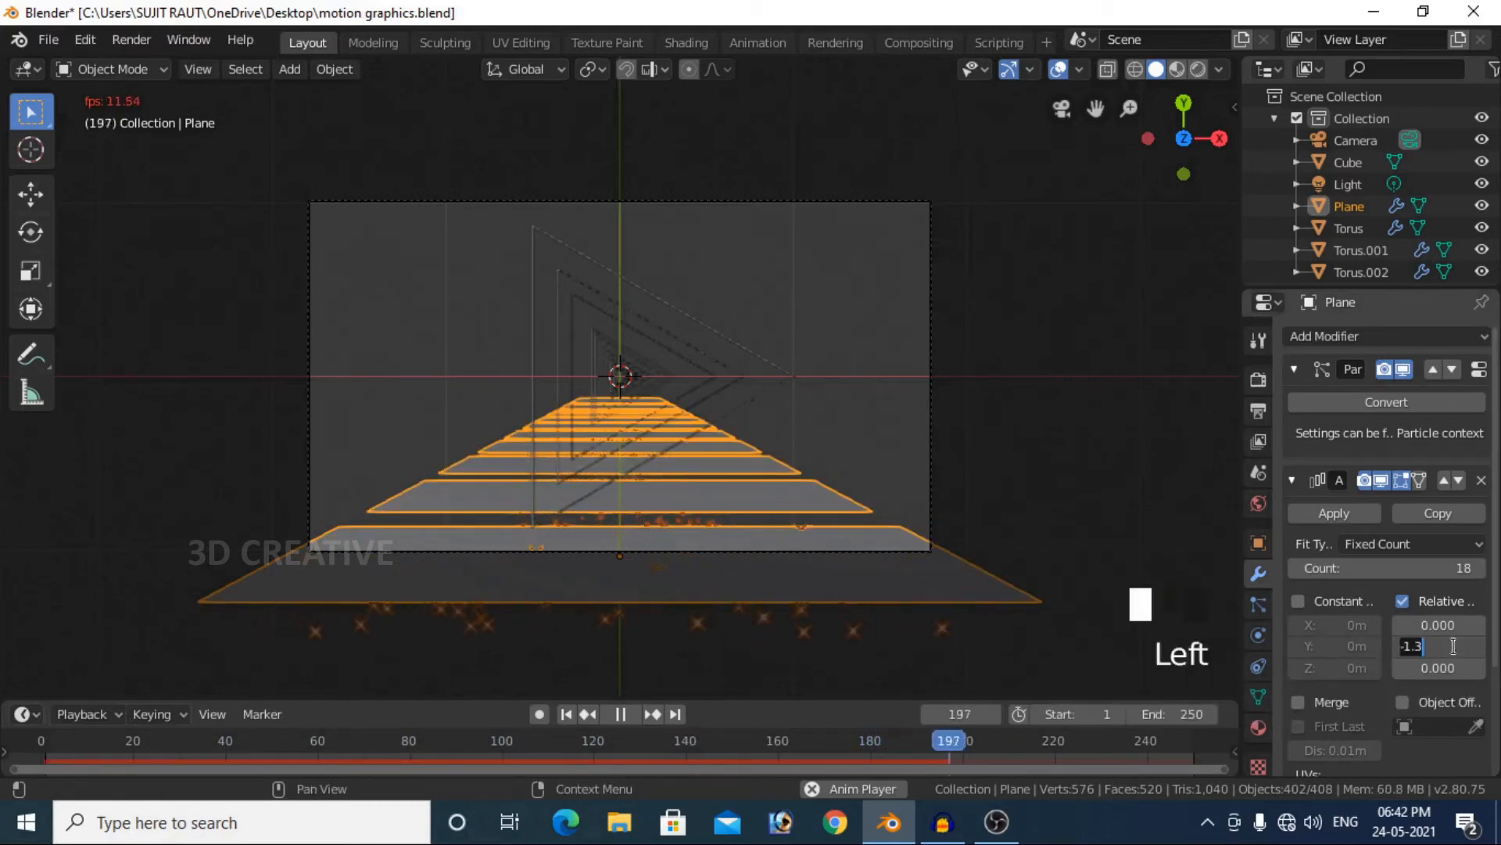
key(BackSpace)
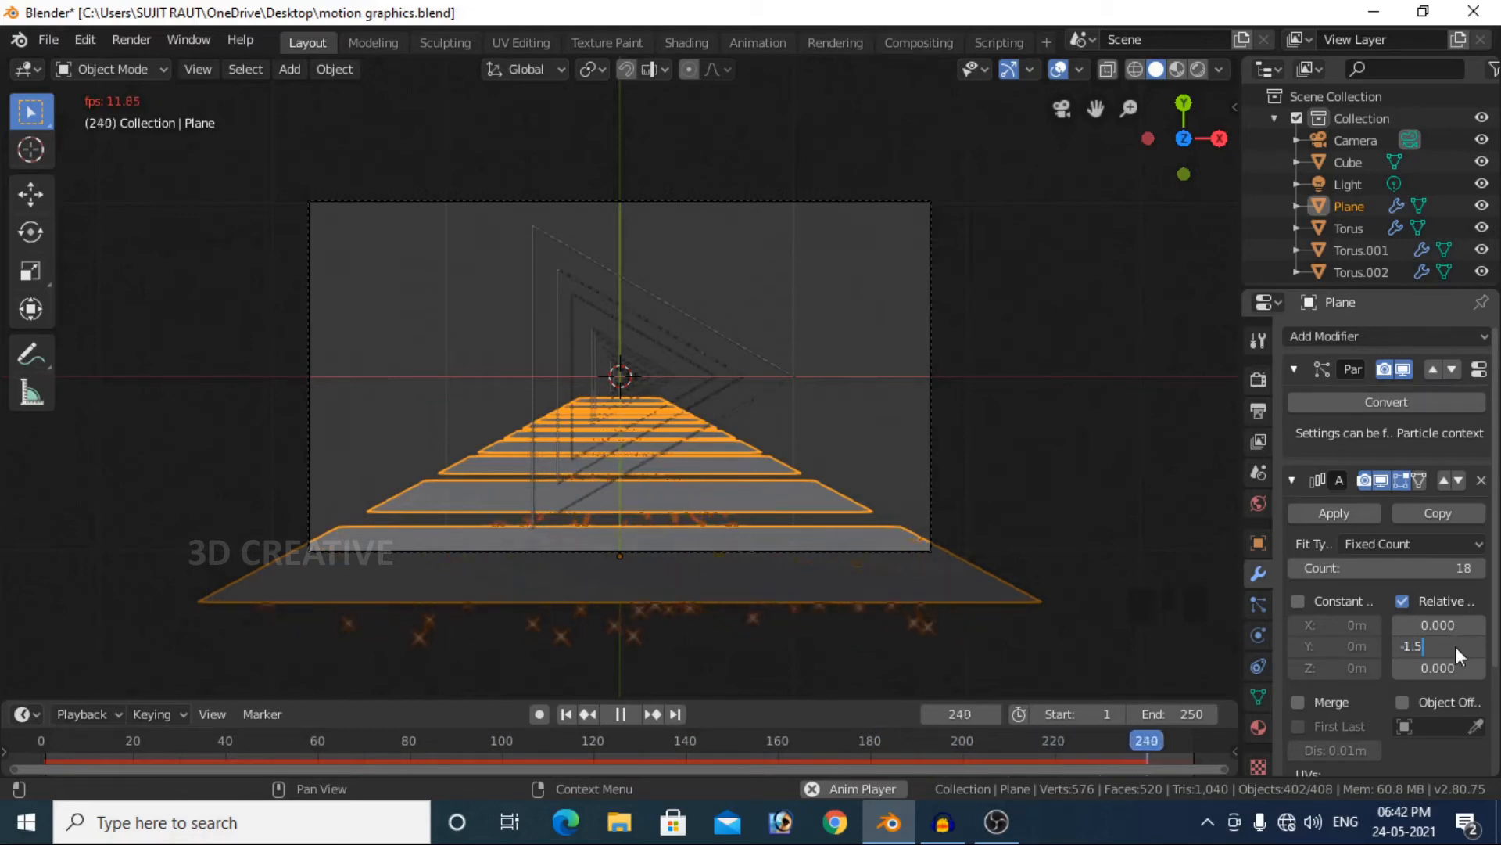
text(5)
key(Return)
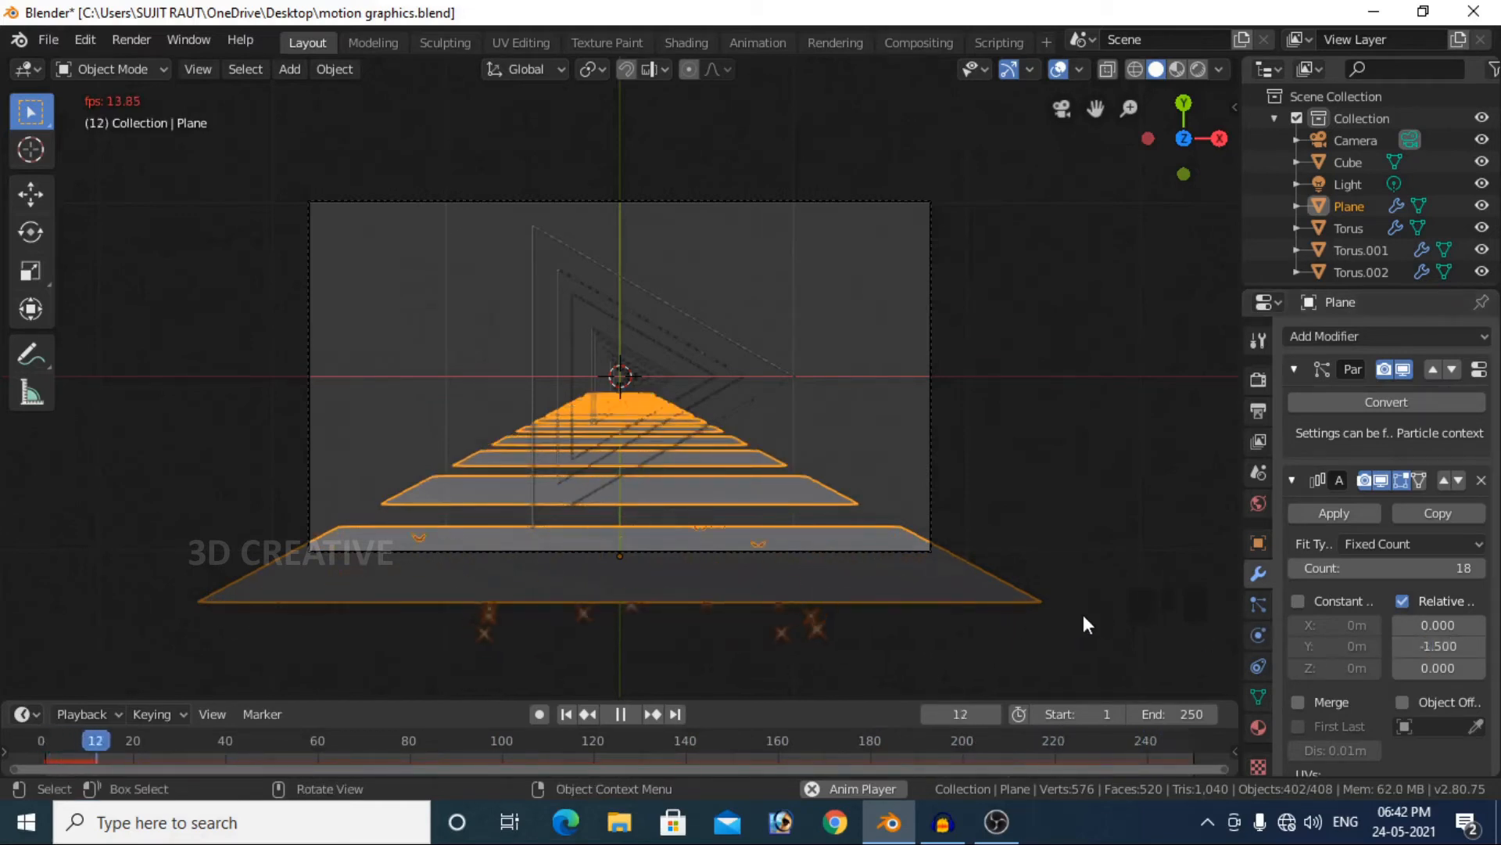
click(1329, 513)
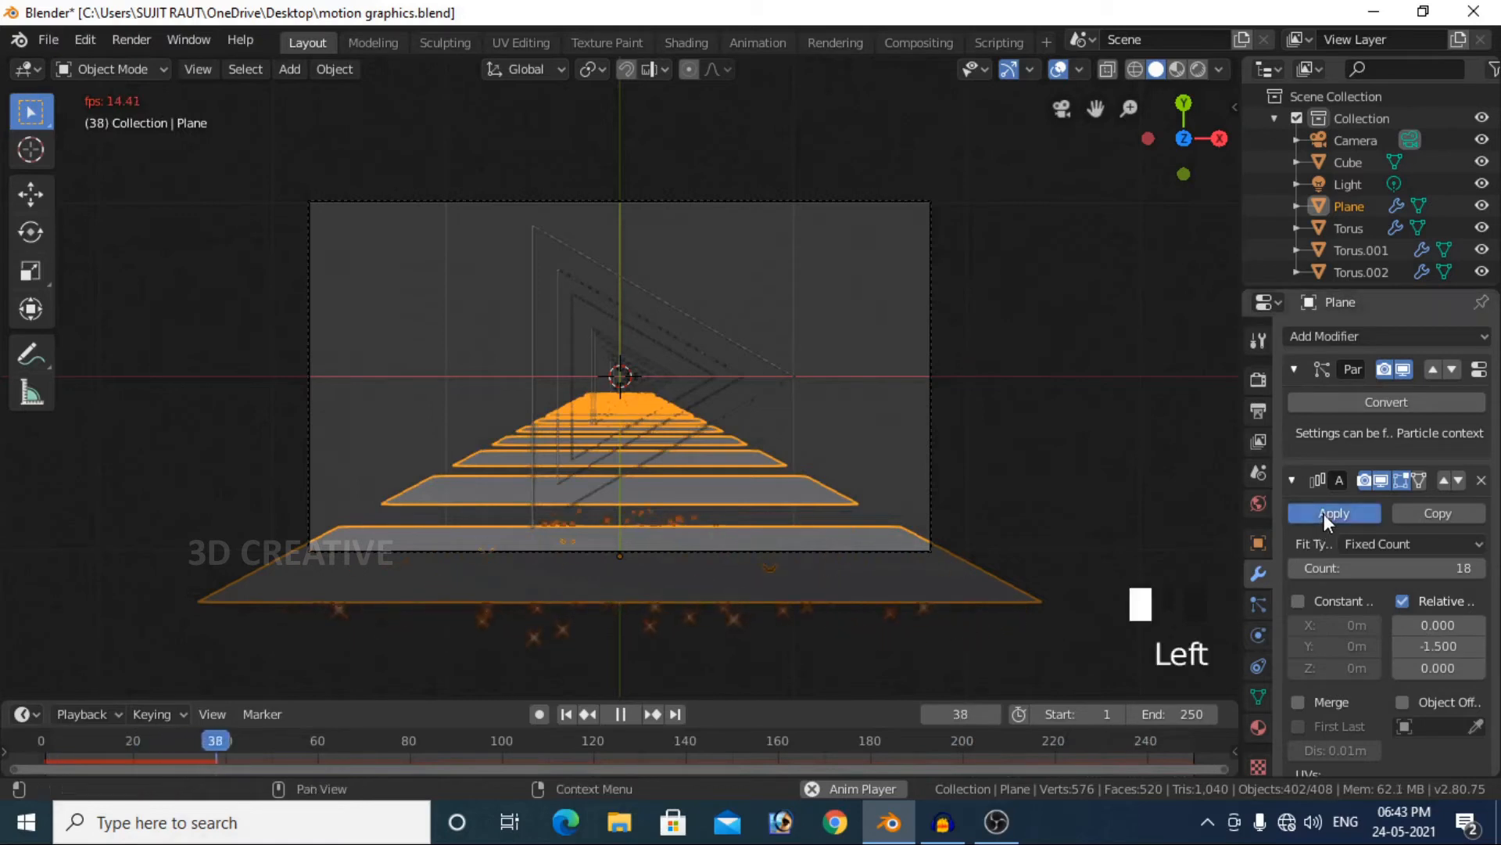
click(1070, 541)
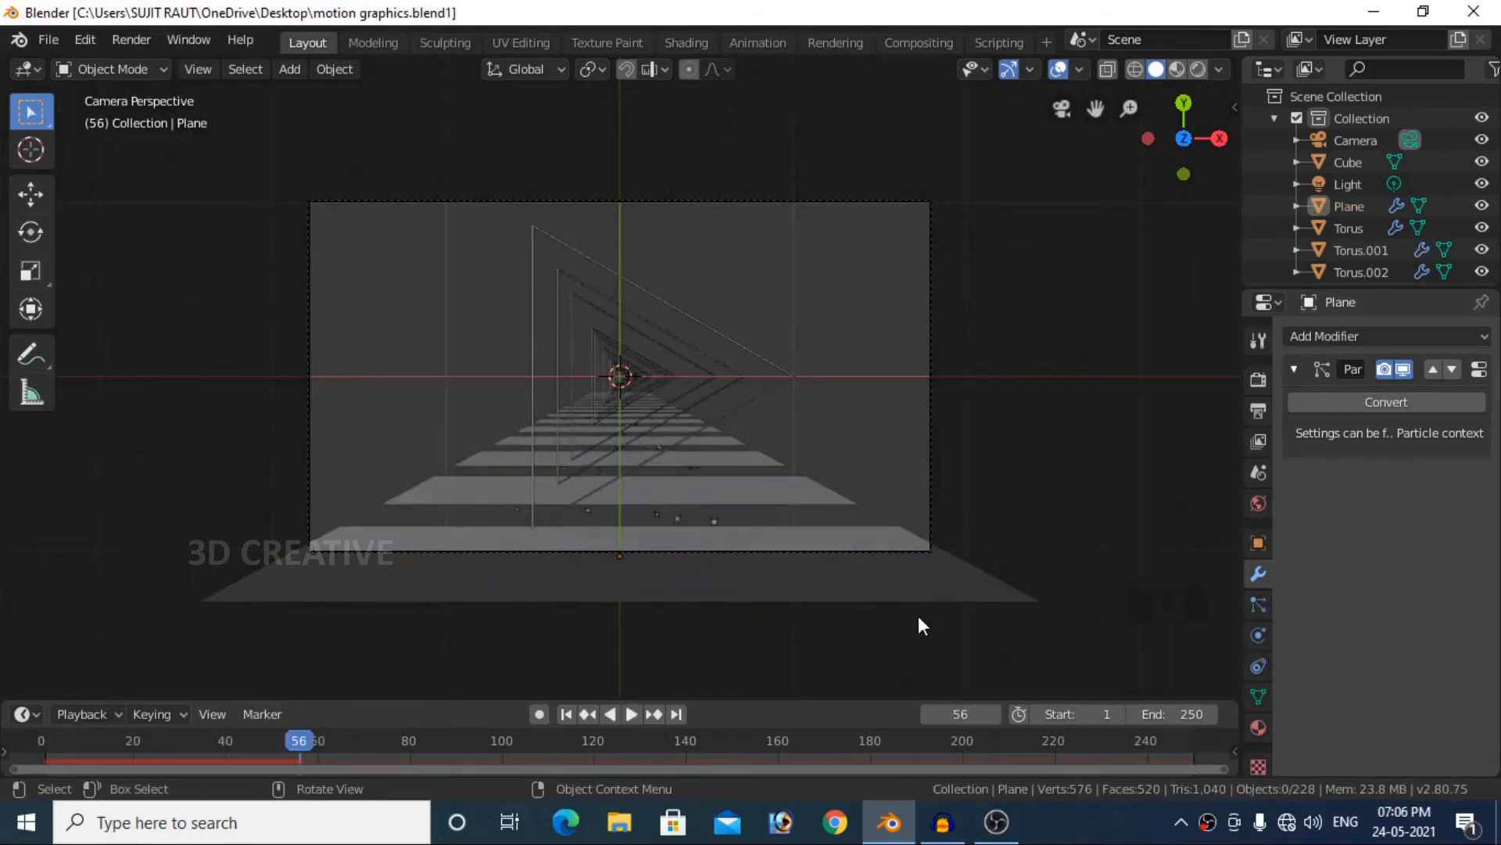
- Switch the viewport to rendered shading and select the four-pointed star outside the camera frame
click(1198, 69)
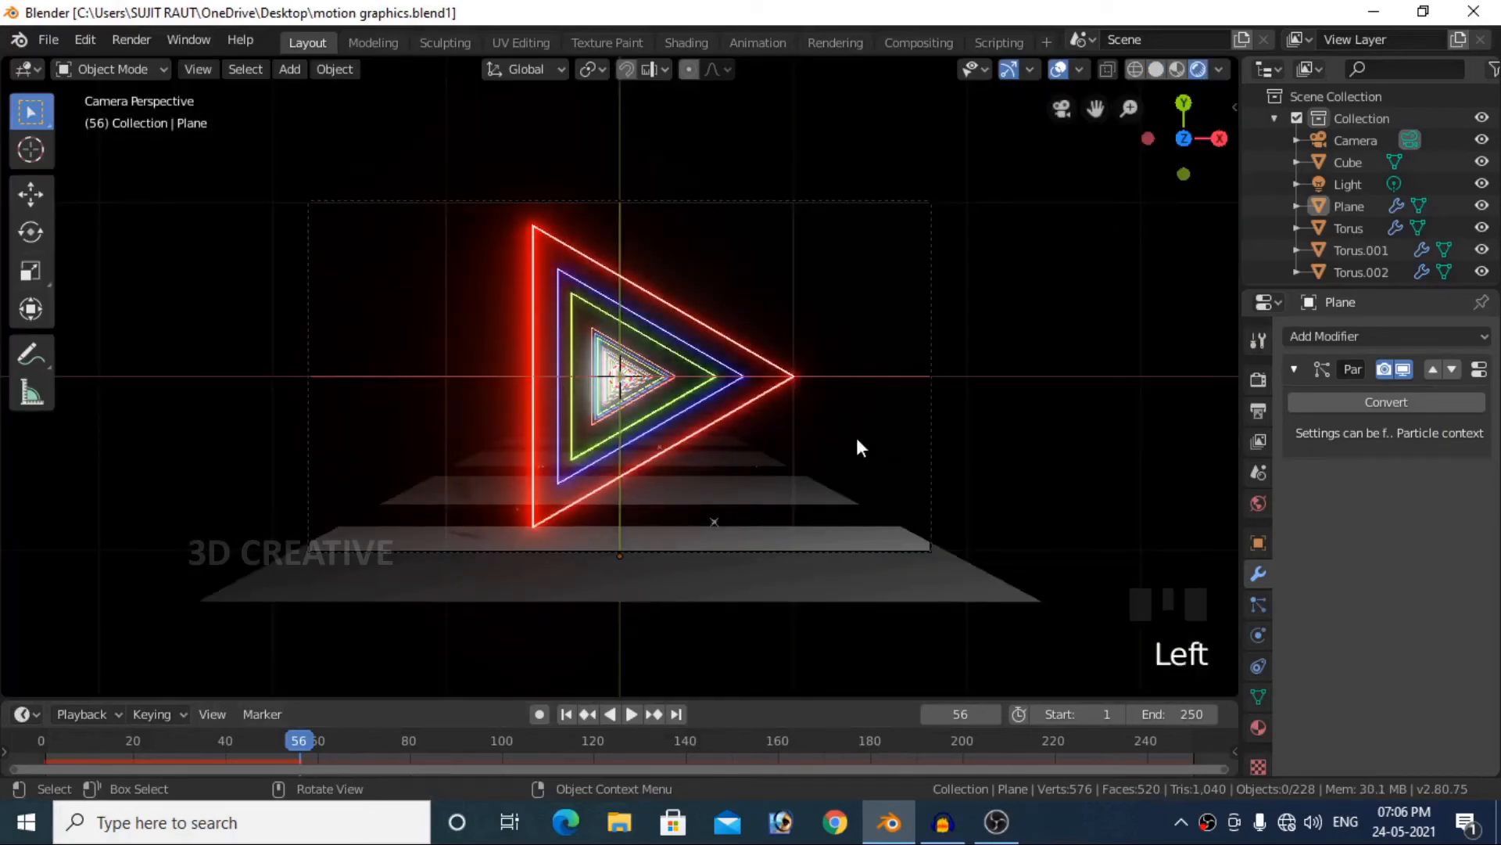
scroll(857, 440, down, 2)
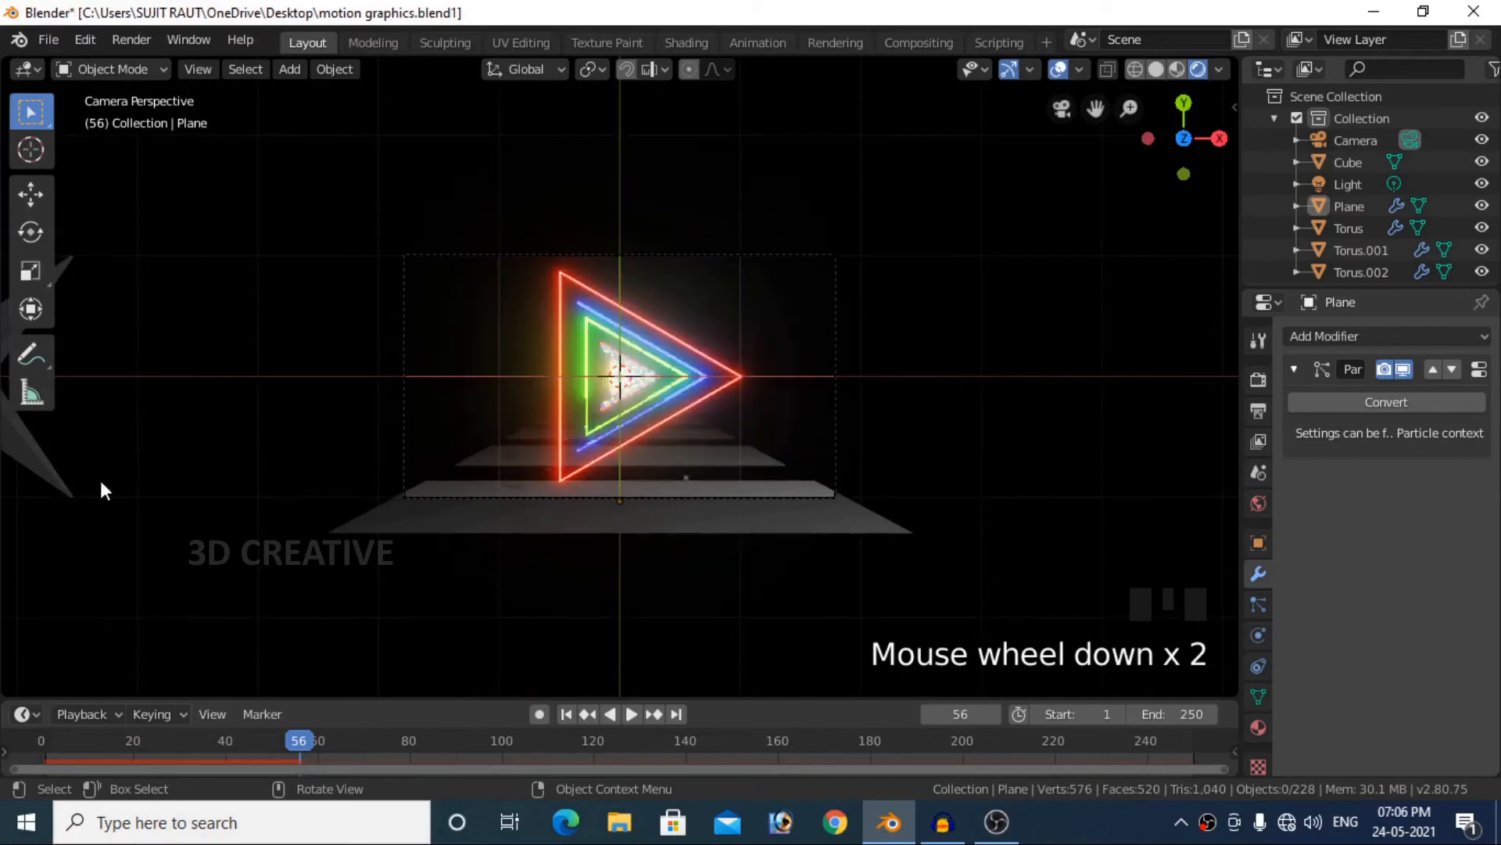
click(102, 489)
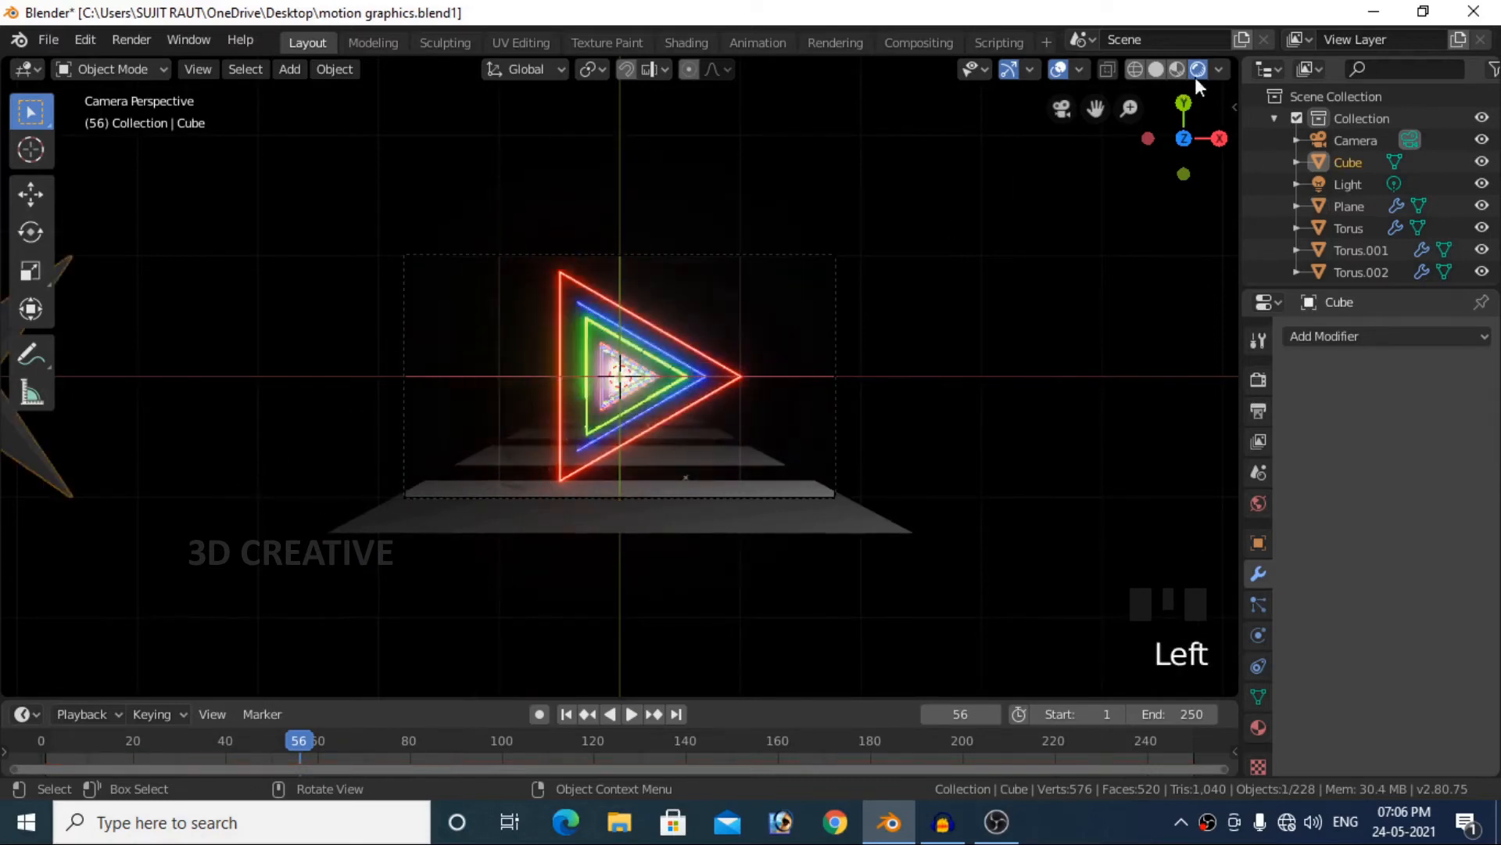
- Split the viewport side by side and turn the new area into a Shader Editor with its sidebar hidden
drag(1235, 65, 677, 101)
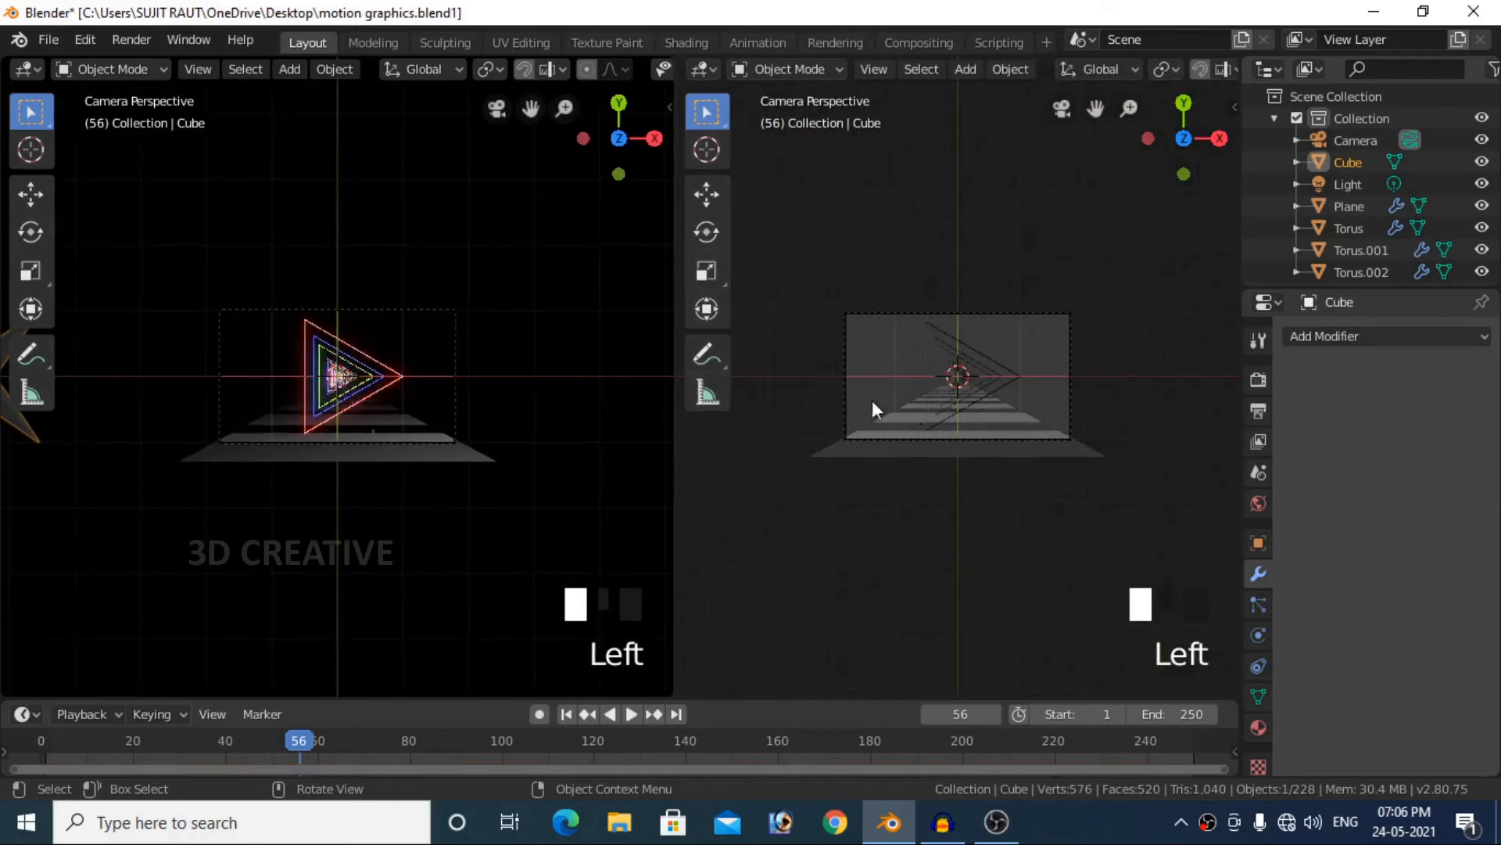
click(713, 68)
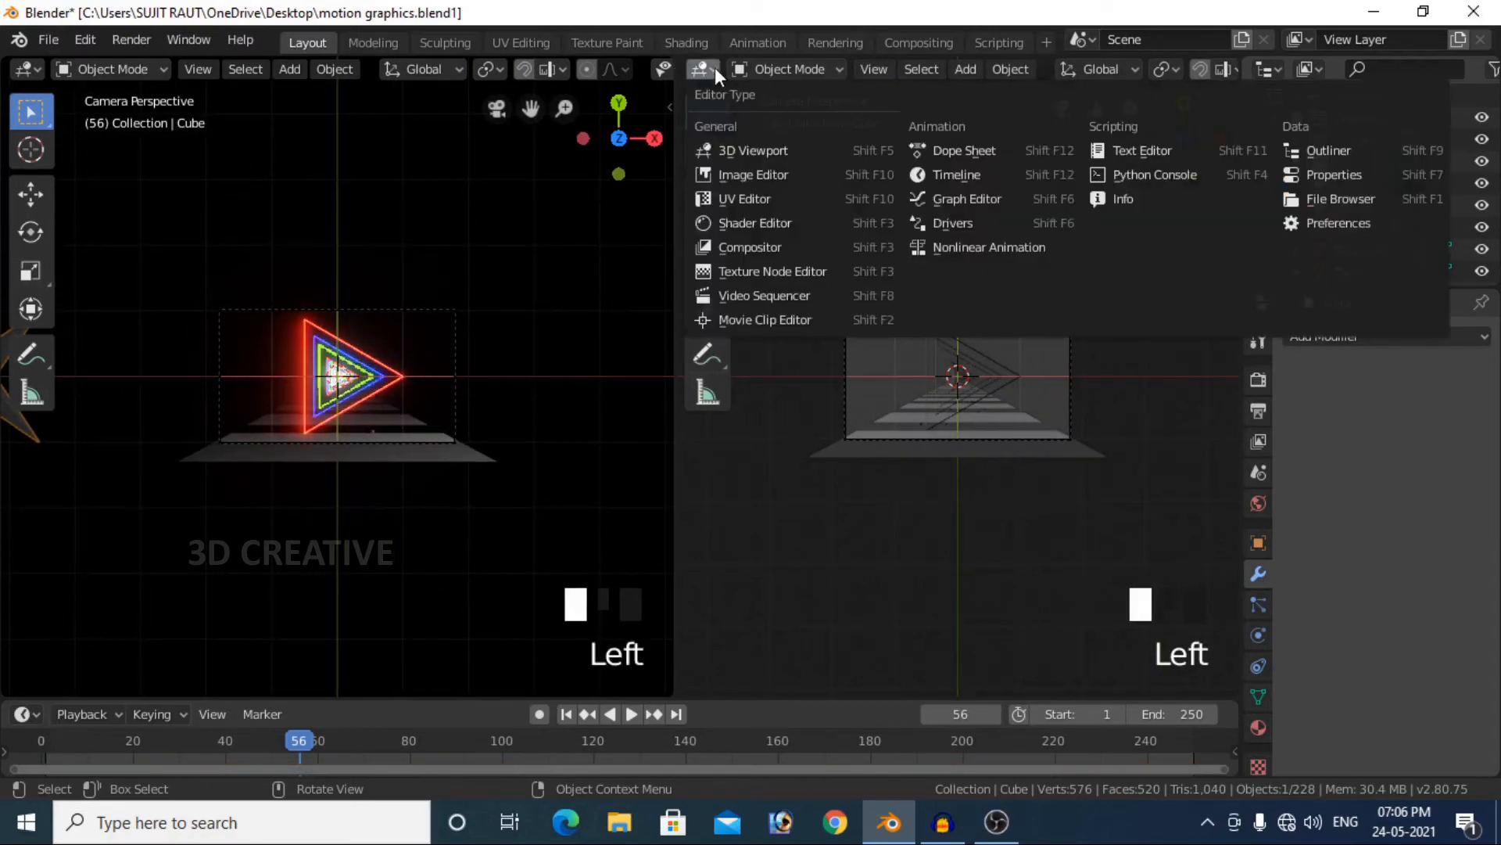
click(760, 223)
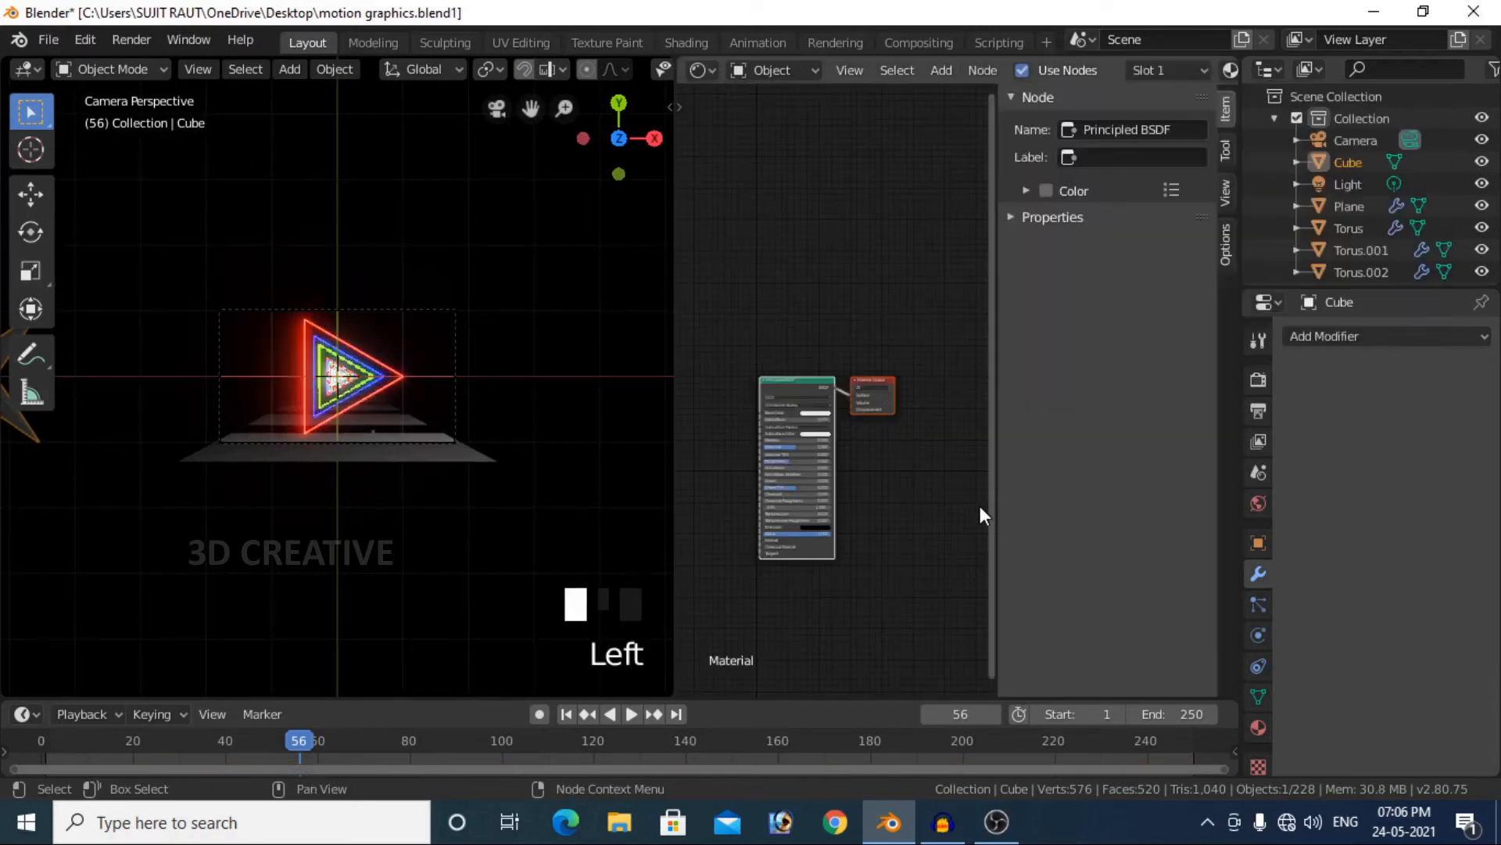
key(n)
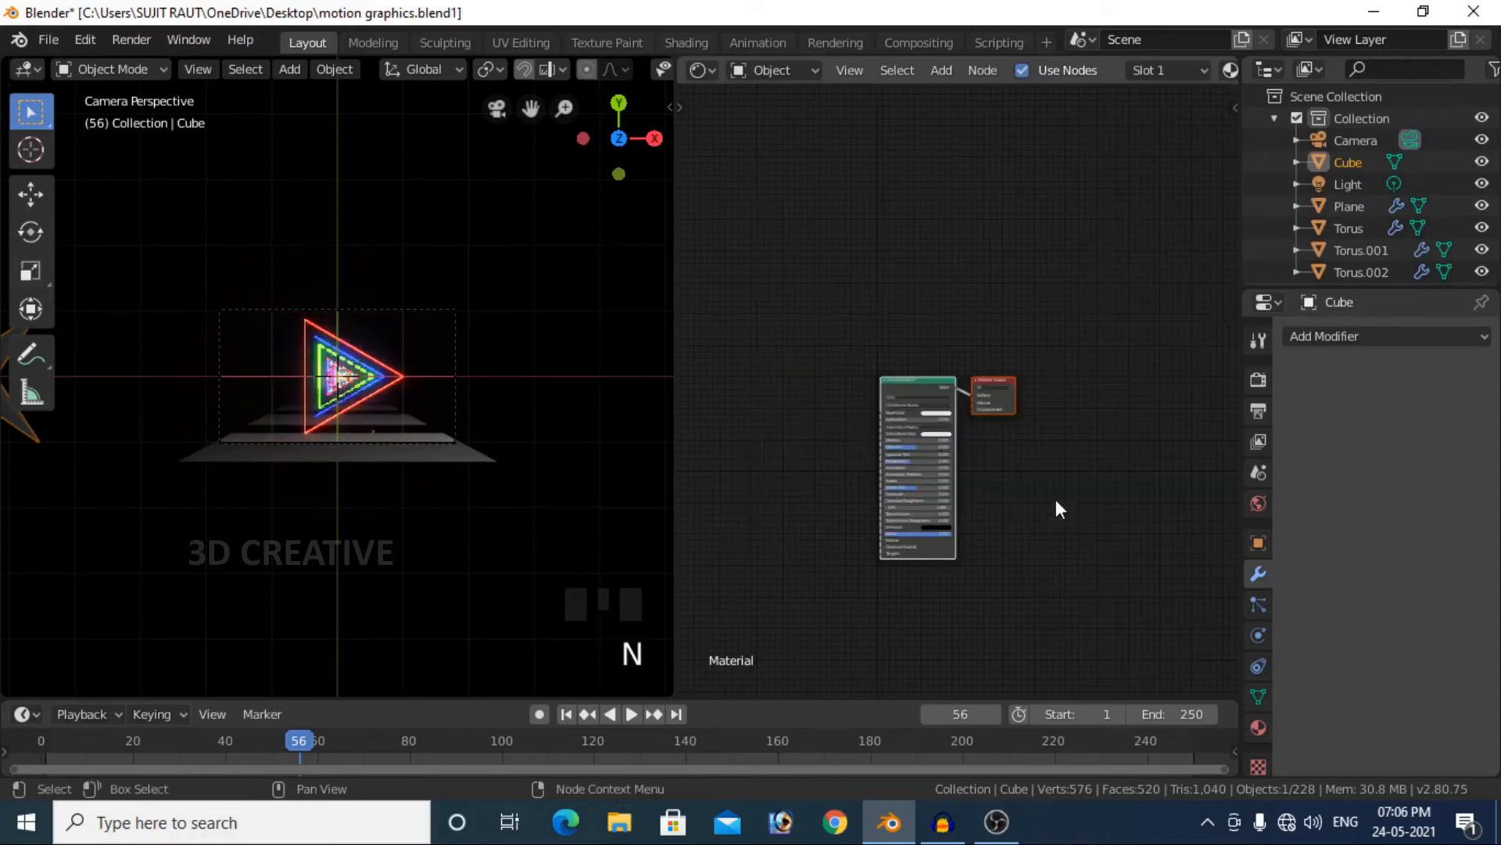
- Add an Emission shader node above the Principled BSDF in the star's material
scroll(997, 523, up, 3)
scroll(994, 520, up, 8)
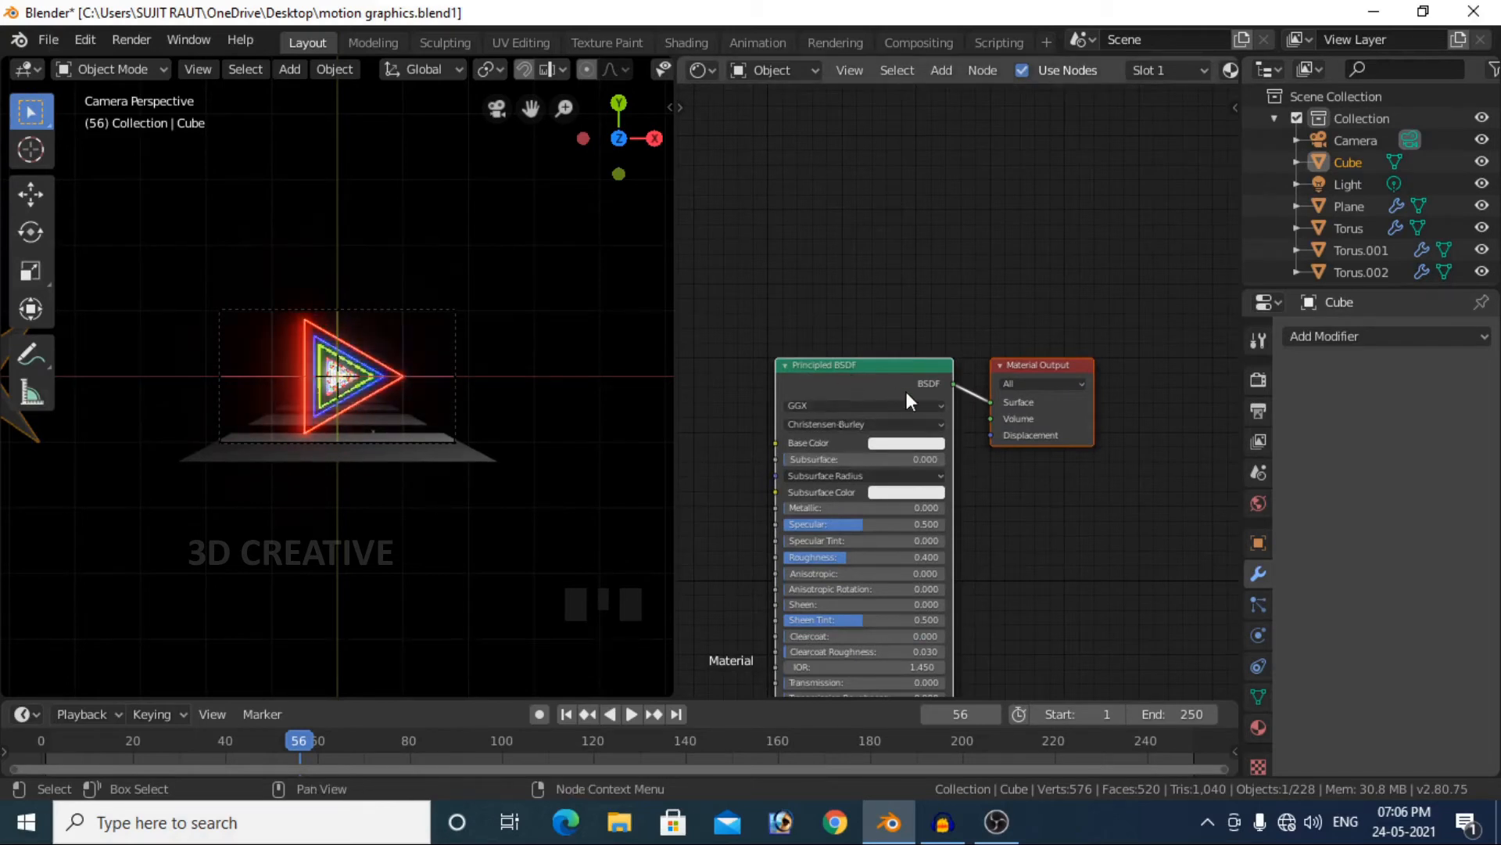
click(950, 75)
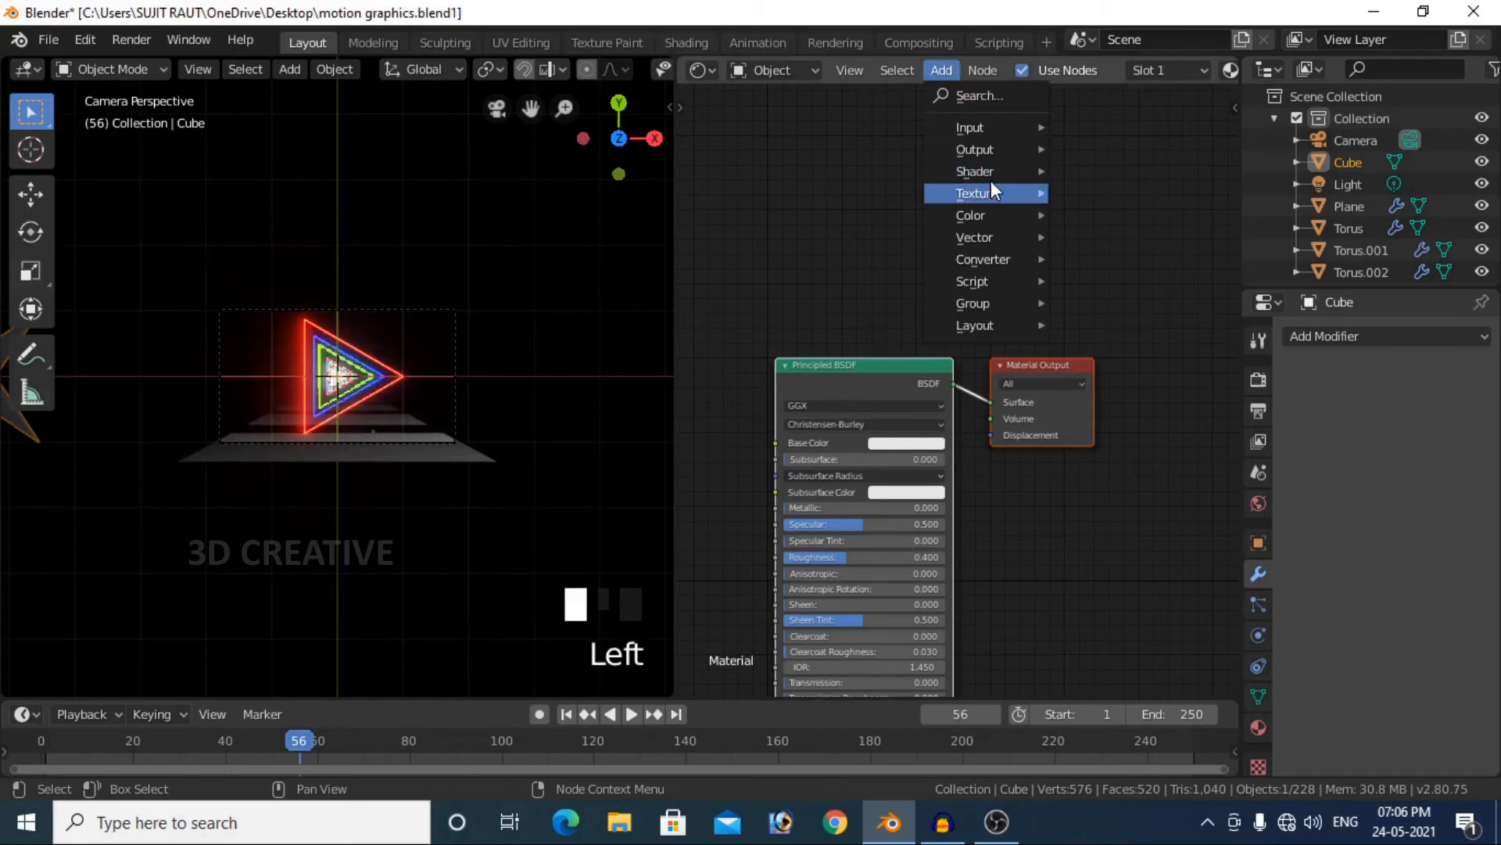
mouse_move(992, 174)
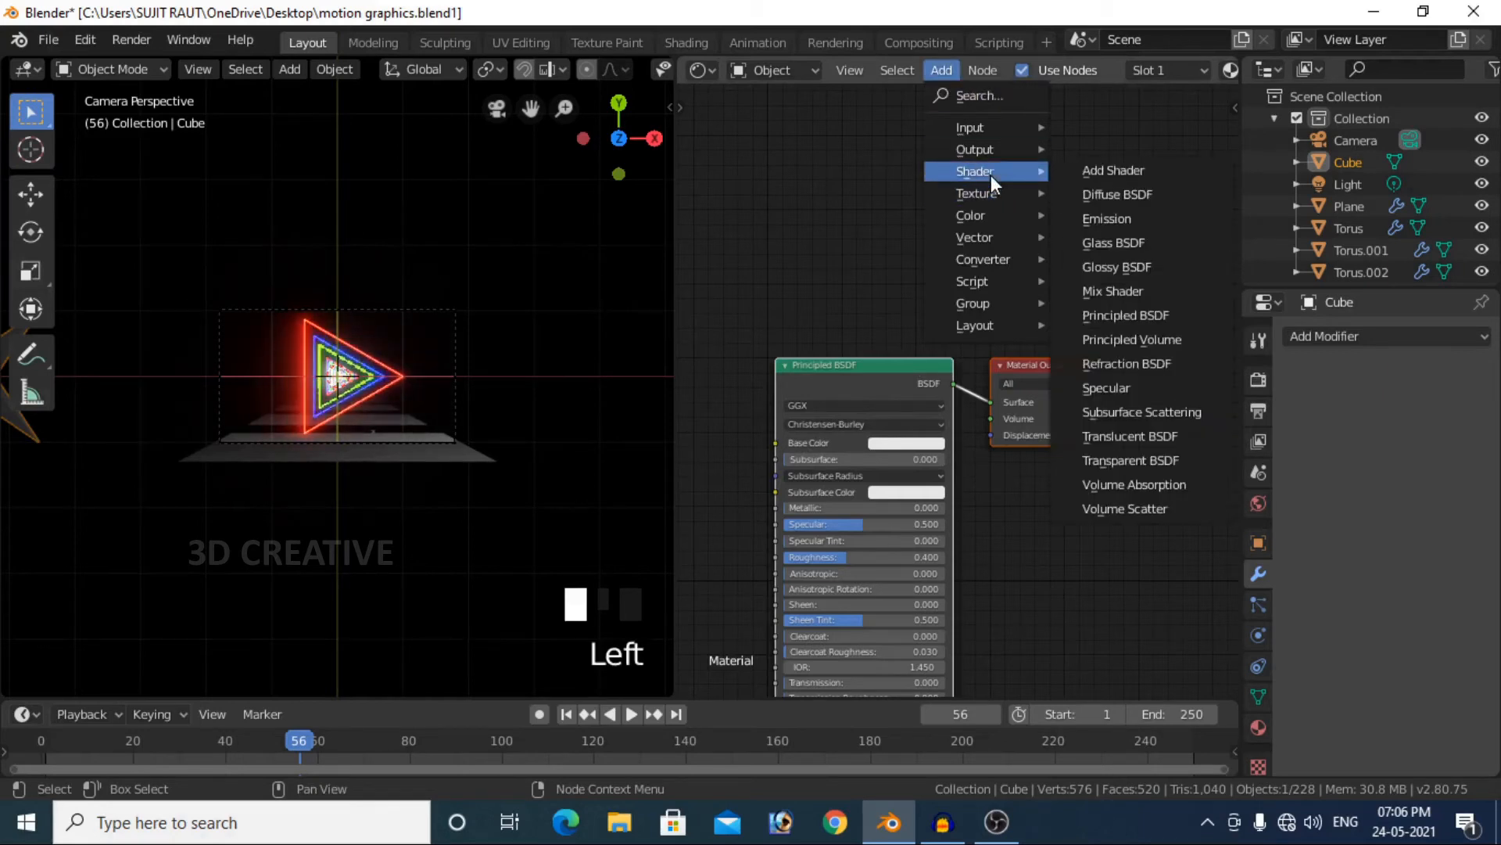
click(1142, 218)
click(816, 247)
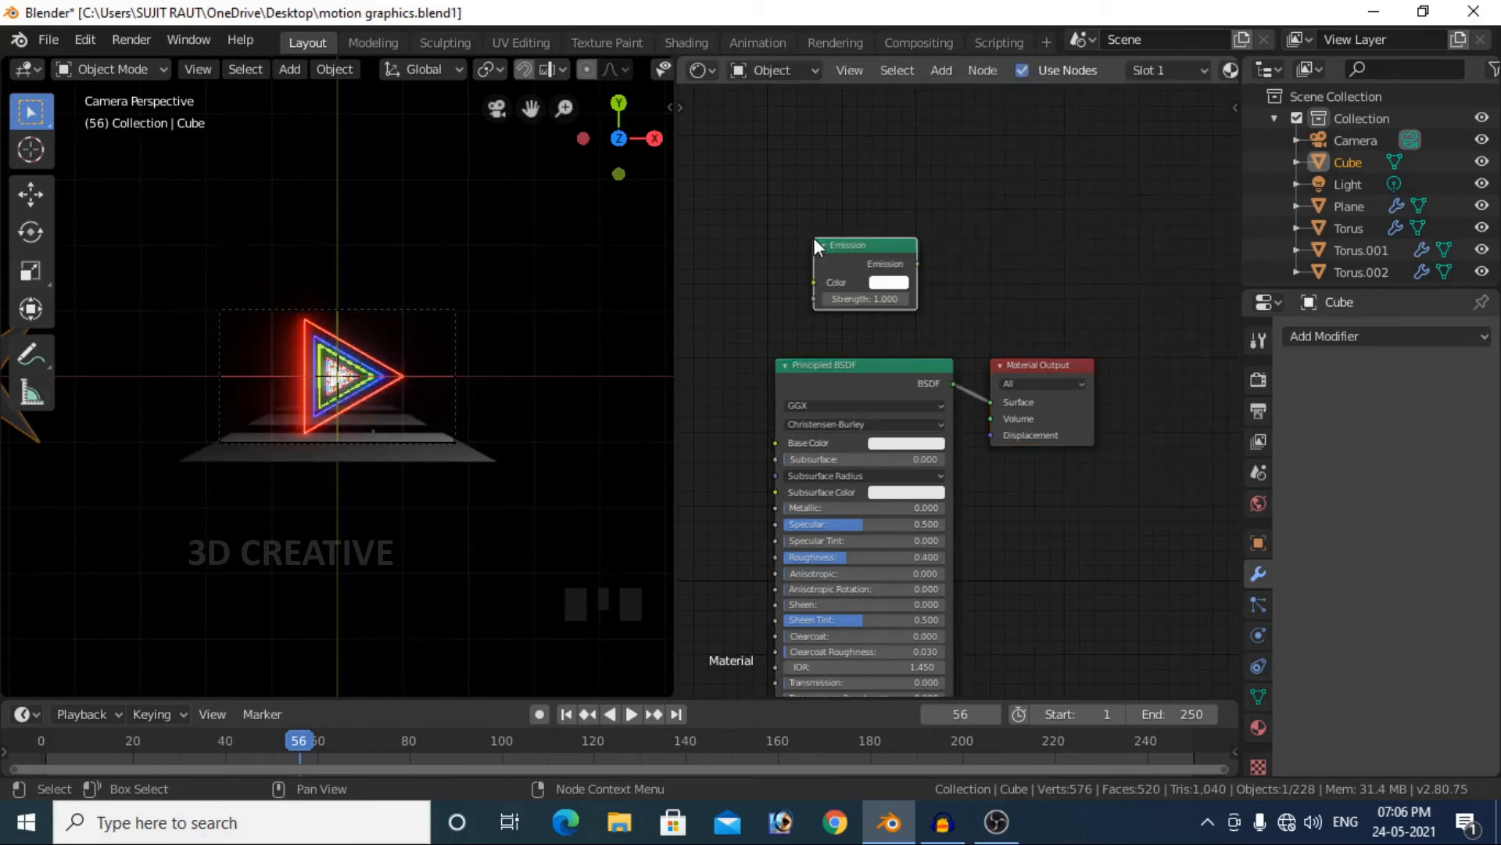
- Change the star material's surface shader from Principled BSDF to Emission
click(1260, 729)
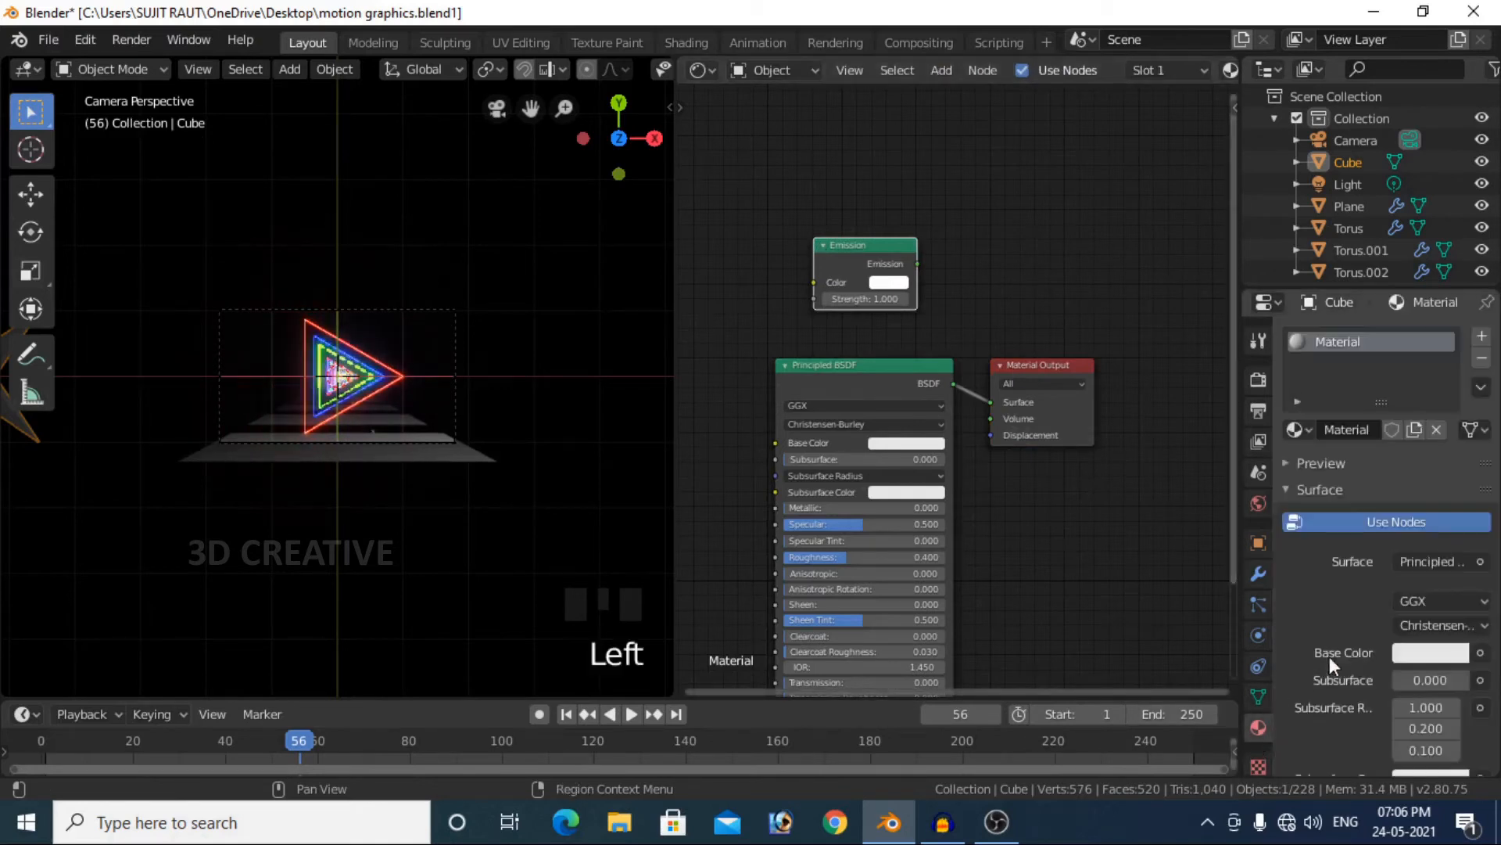
click(1471, 563)
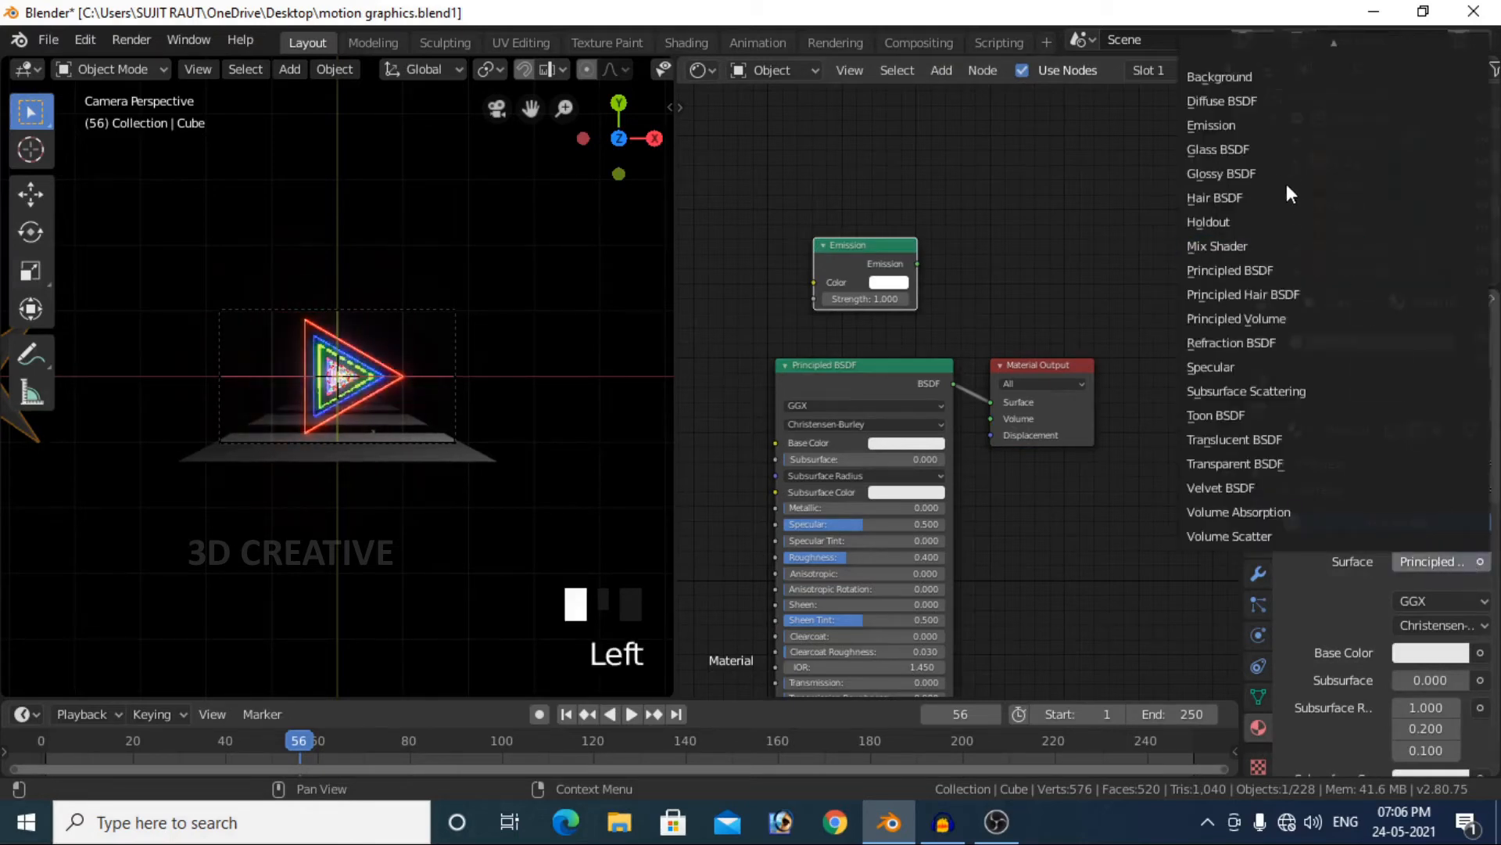
click(1251, 125)
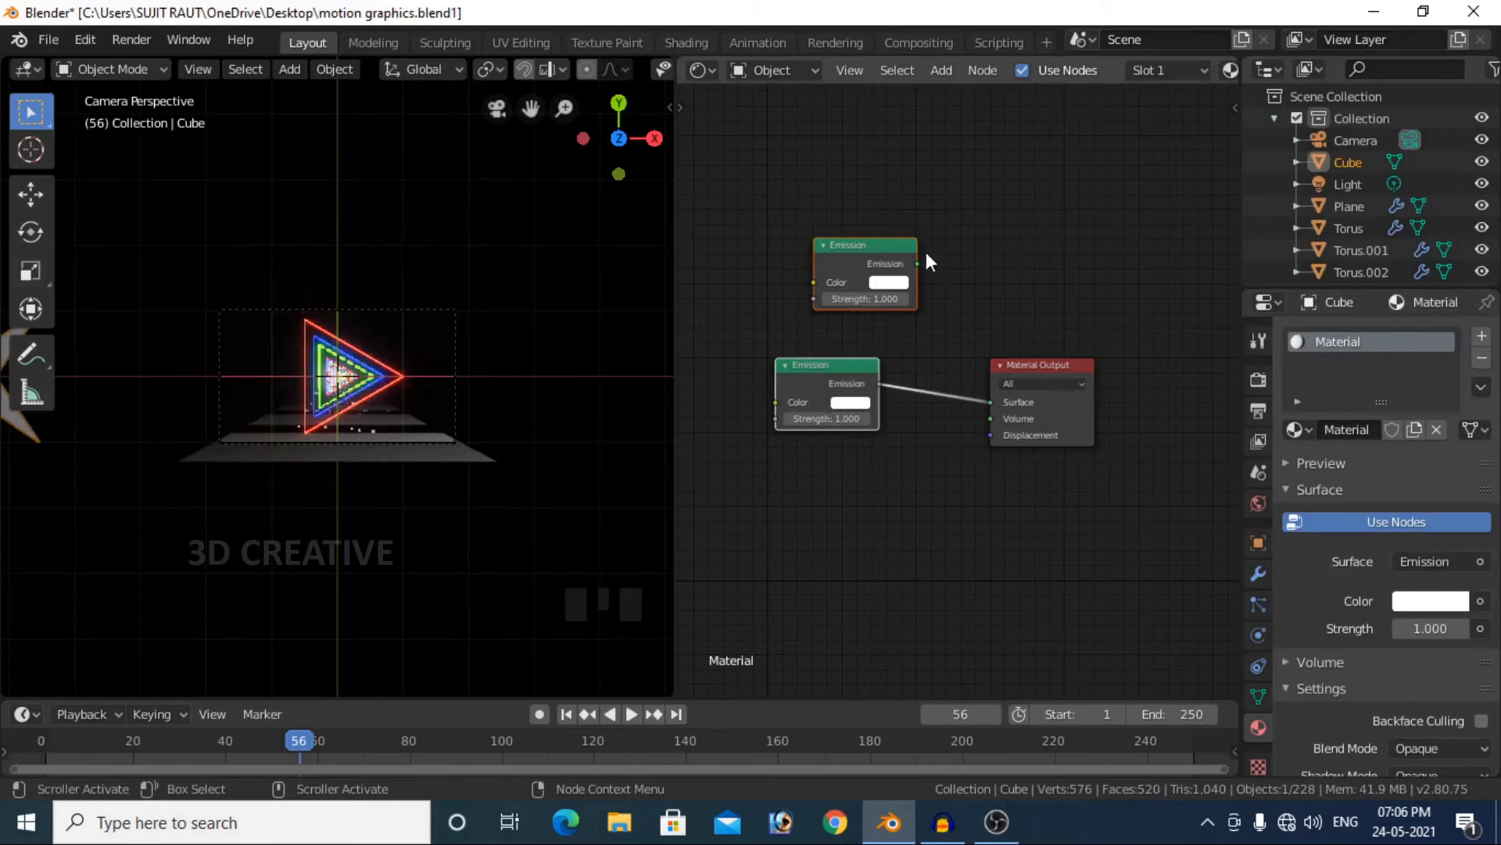
- Delete the unconnected Emission node and move the connected one close to the Material Output
click(881, 264)
key(Delete)
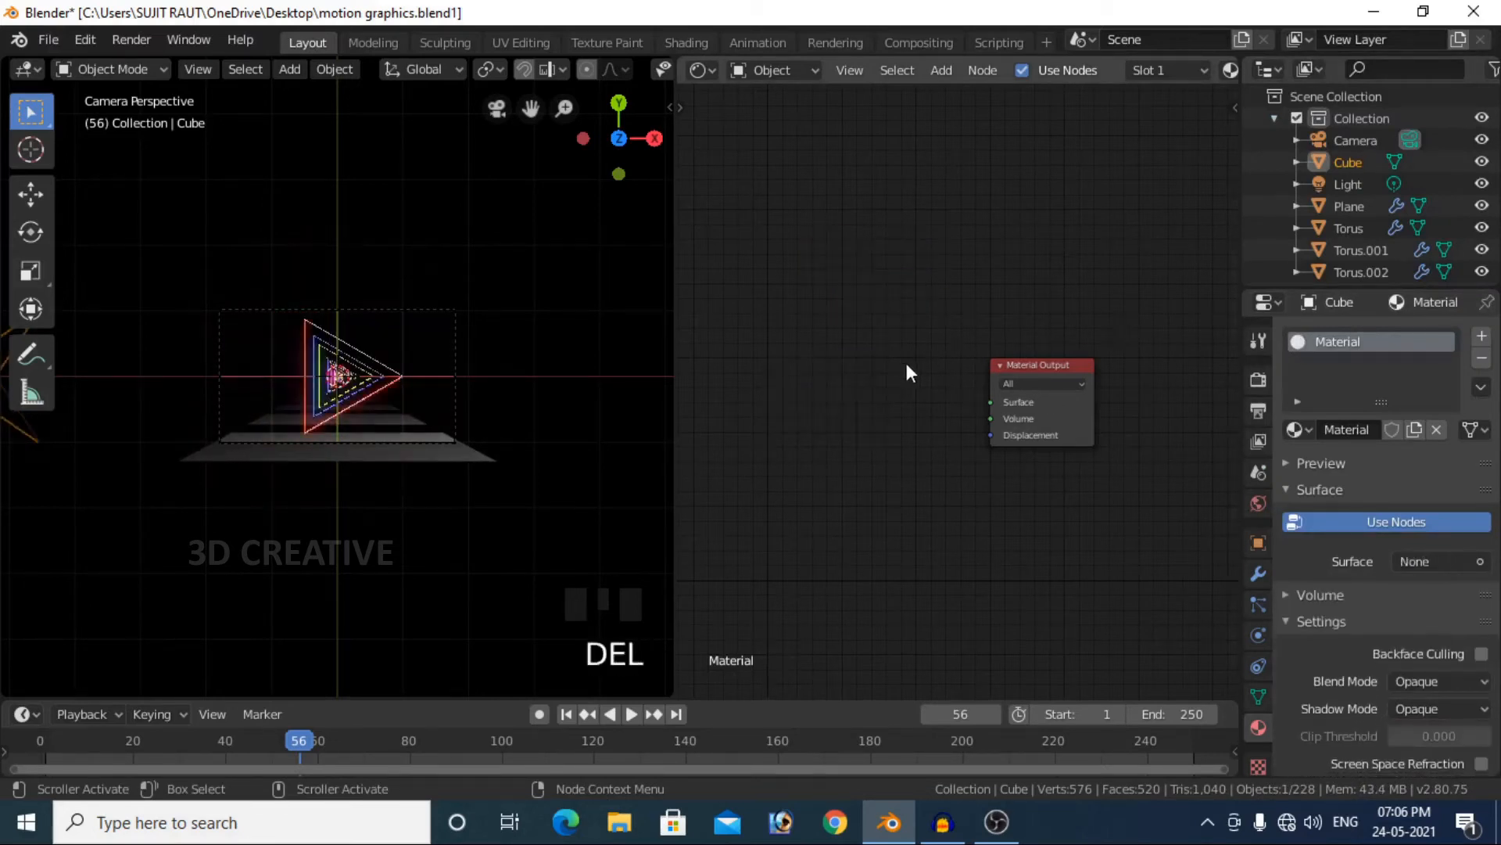
key(ctrl+z)
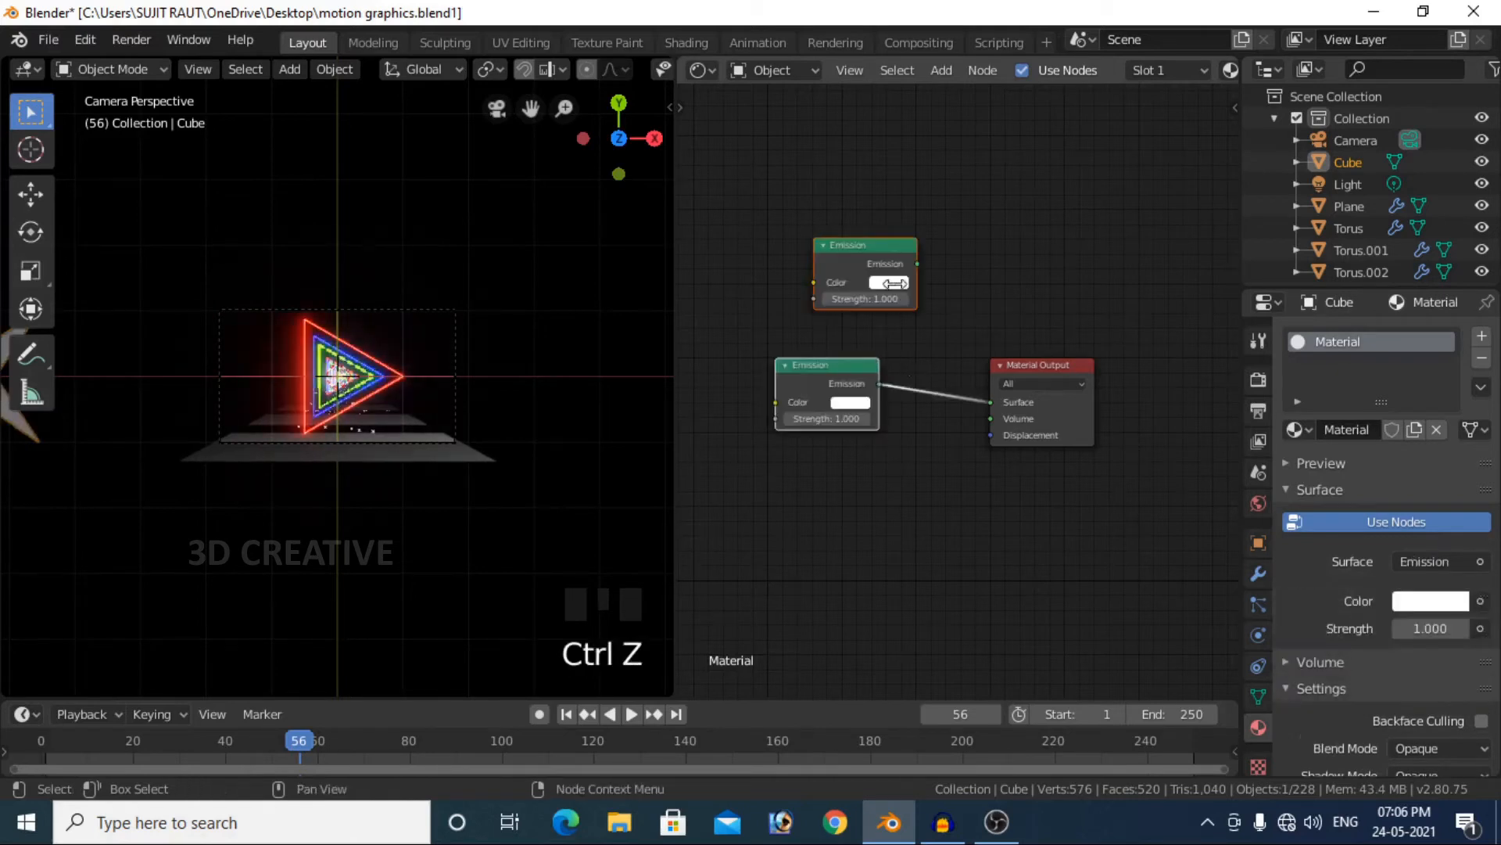
click(874, 252)
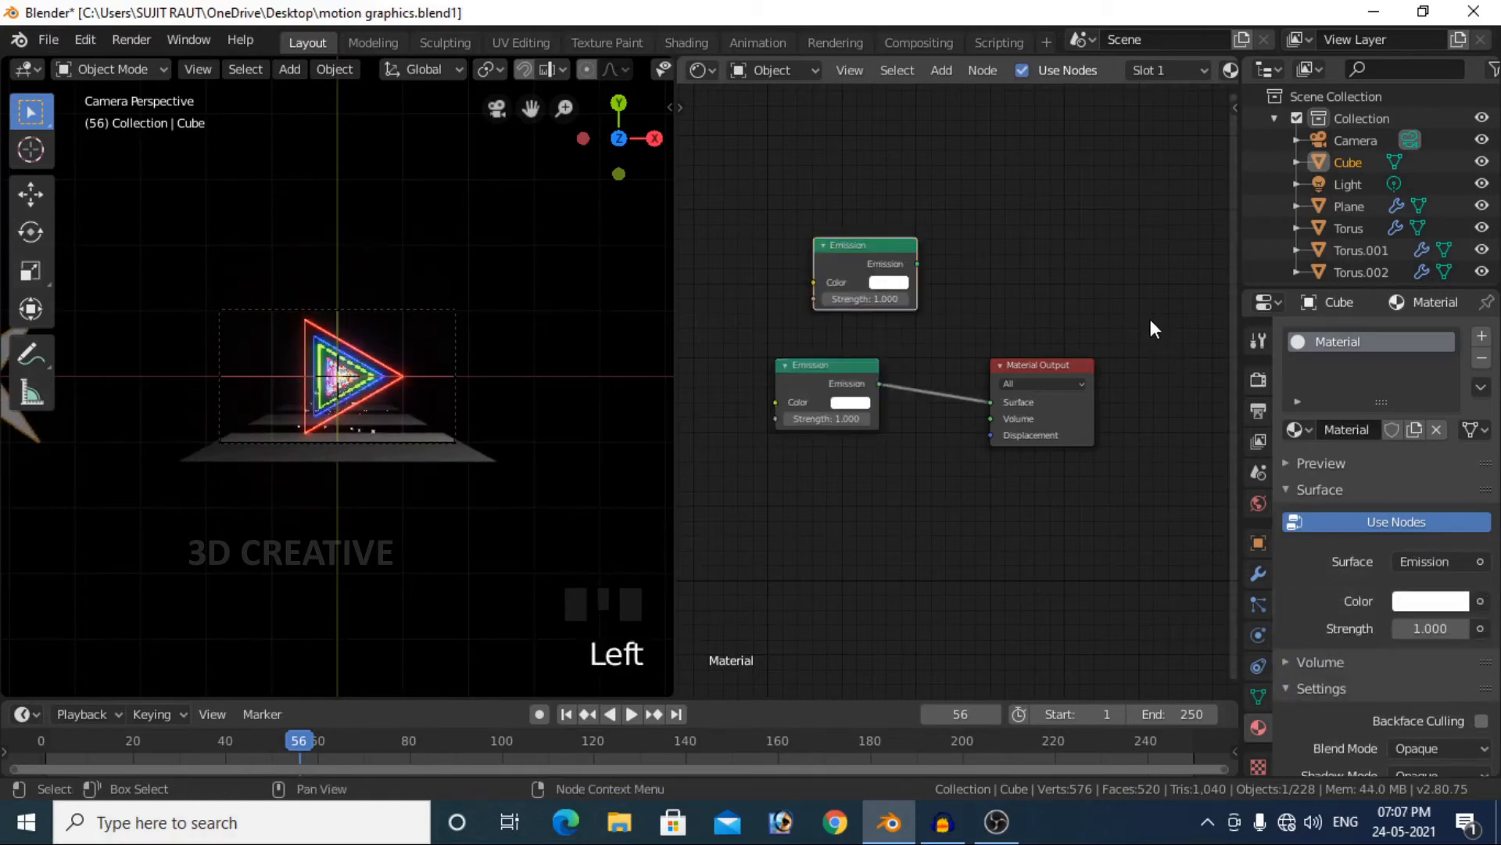
key(Delete)
click(832, 364)
click(866, 364)
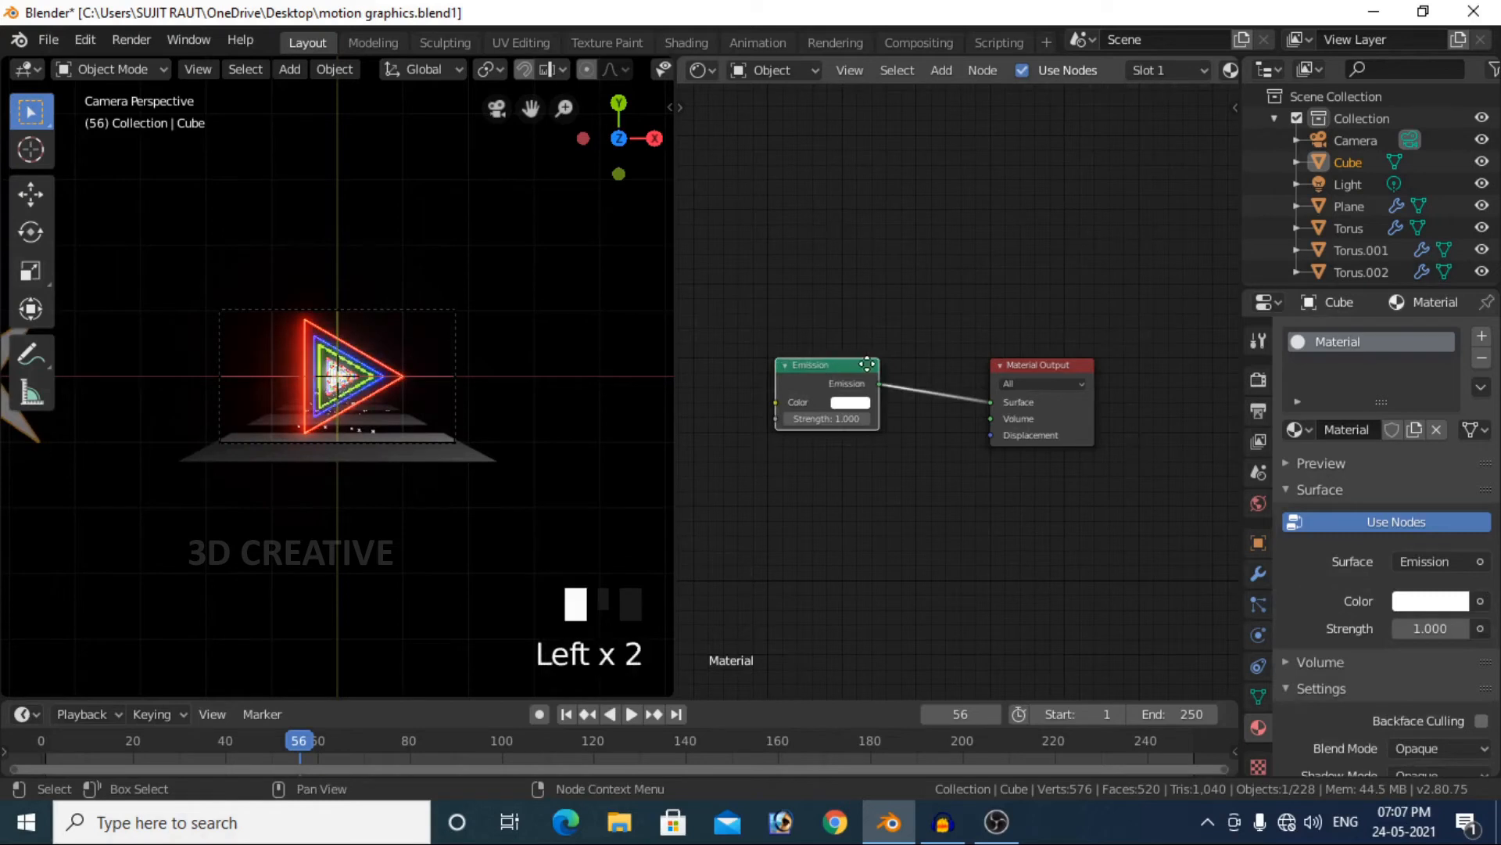
drag(866, 364, 955, 363)
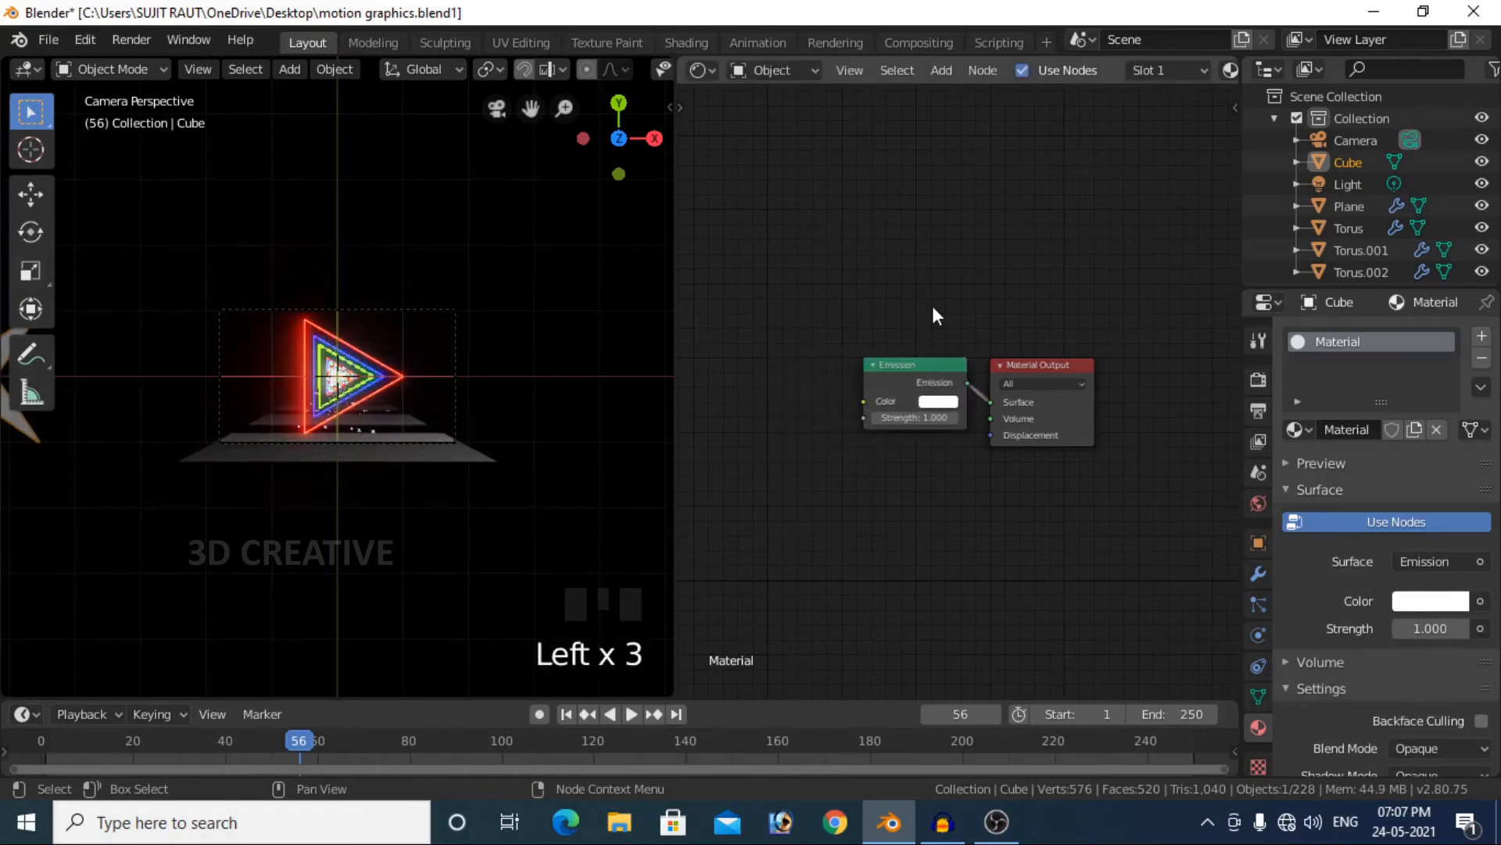
- Add a ColorRamp converter node in front of the Emission node
scroll(233, 469, down, 2)
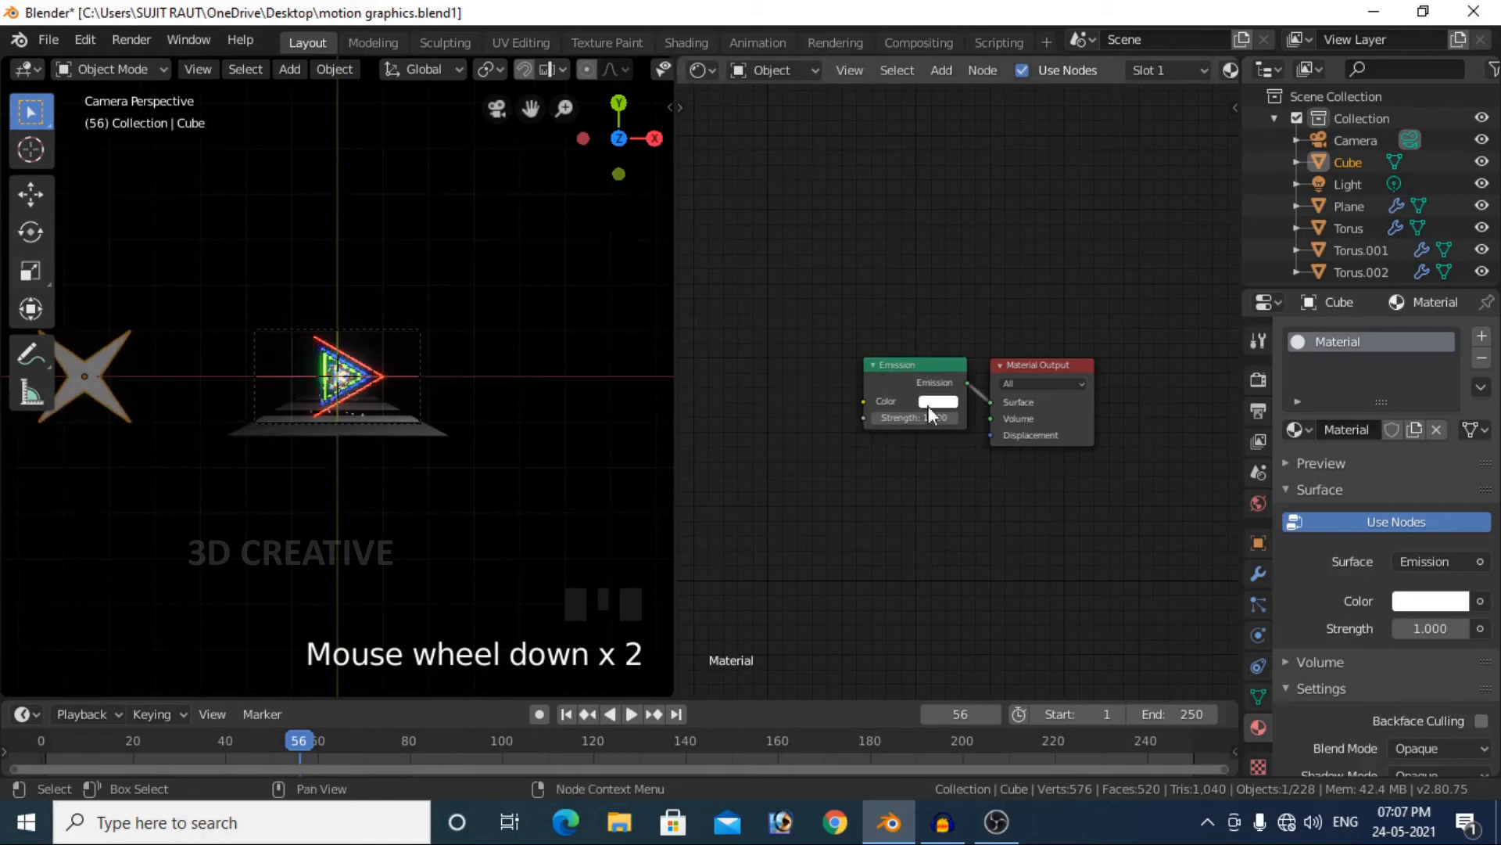
click(941, 71)
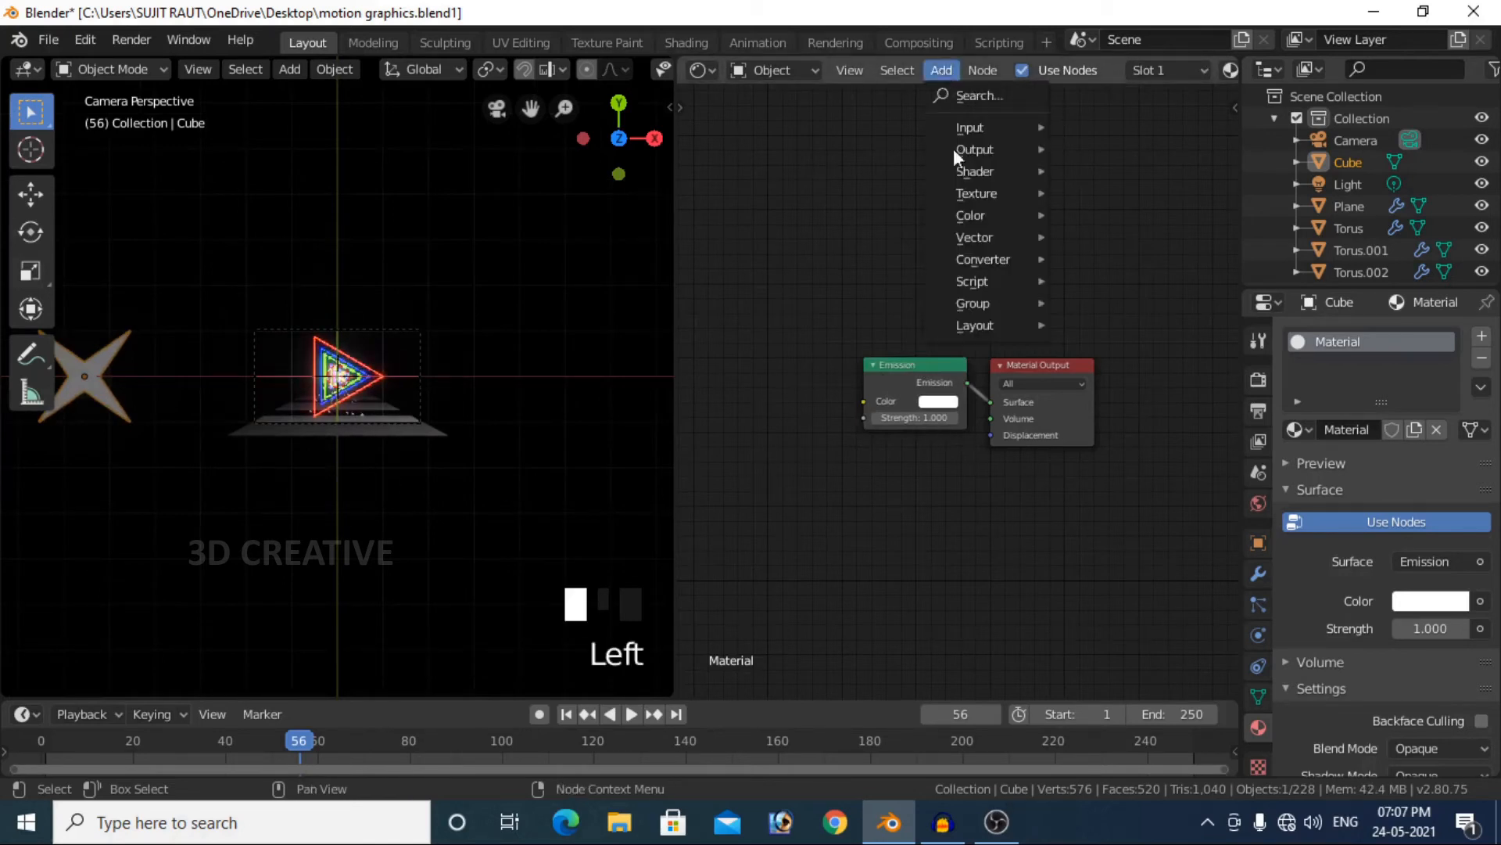
mouse_move(970, 257)
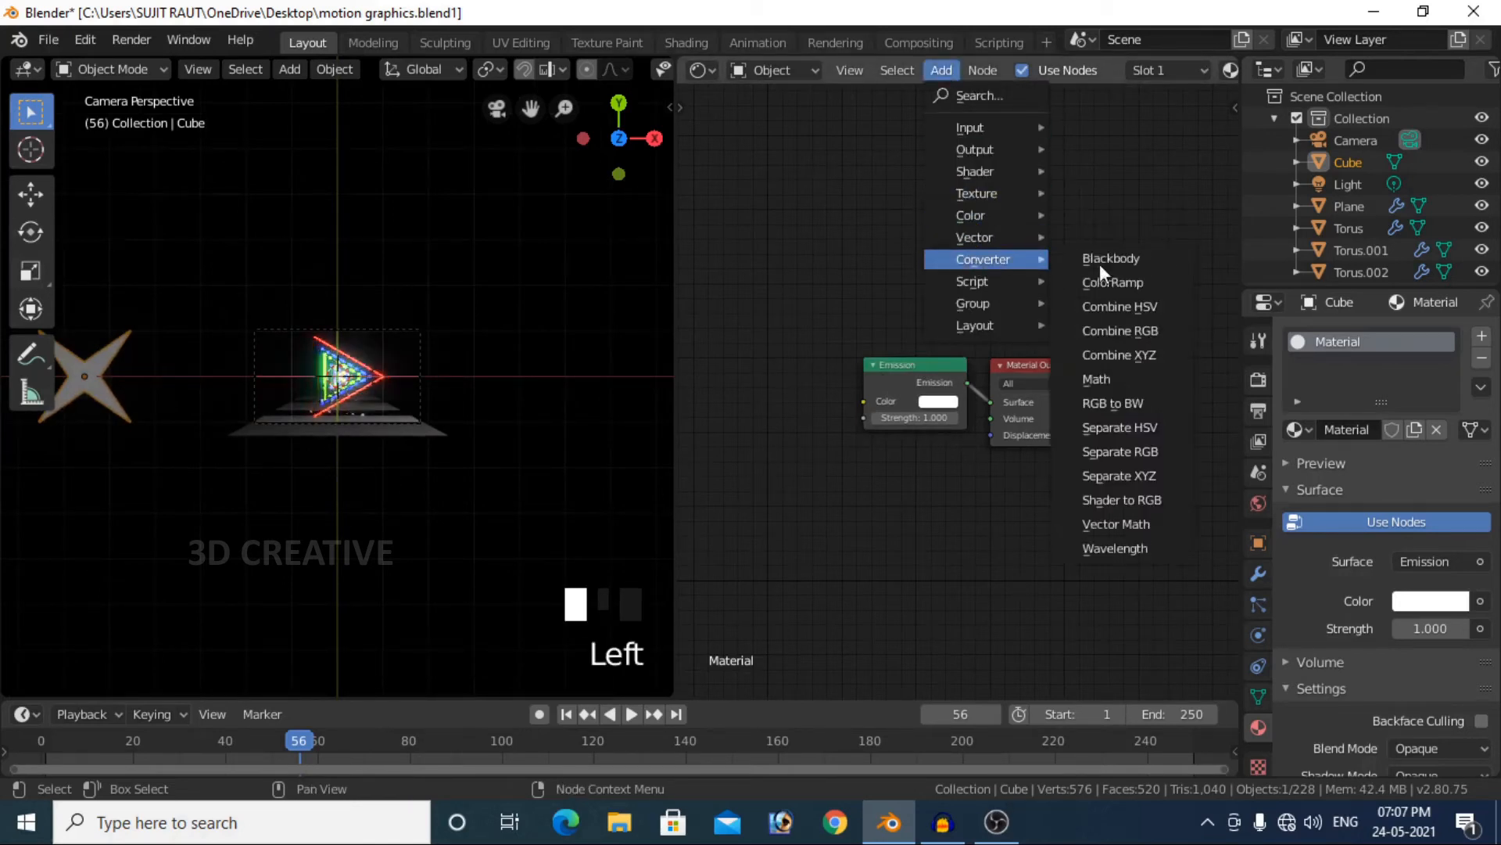
click(1115, 285)
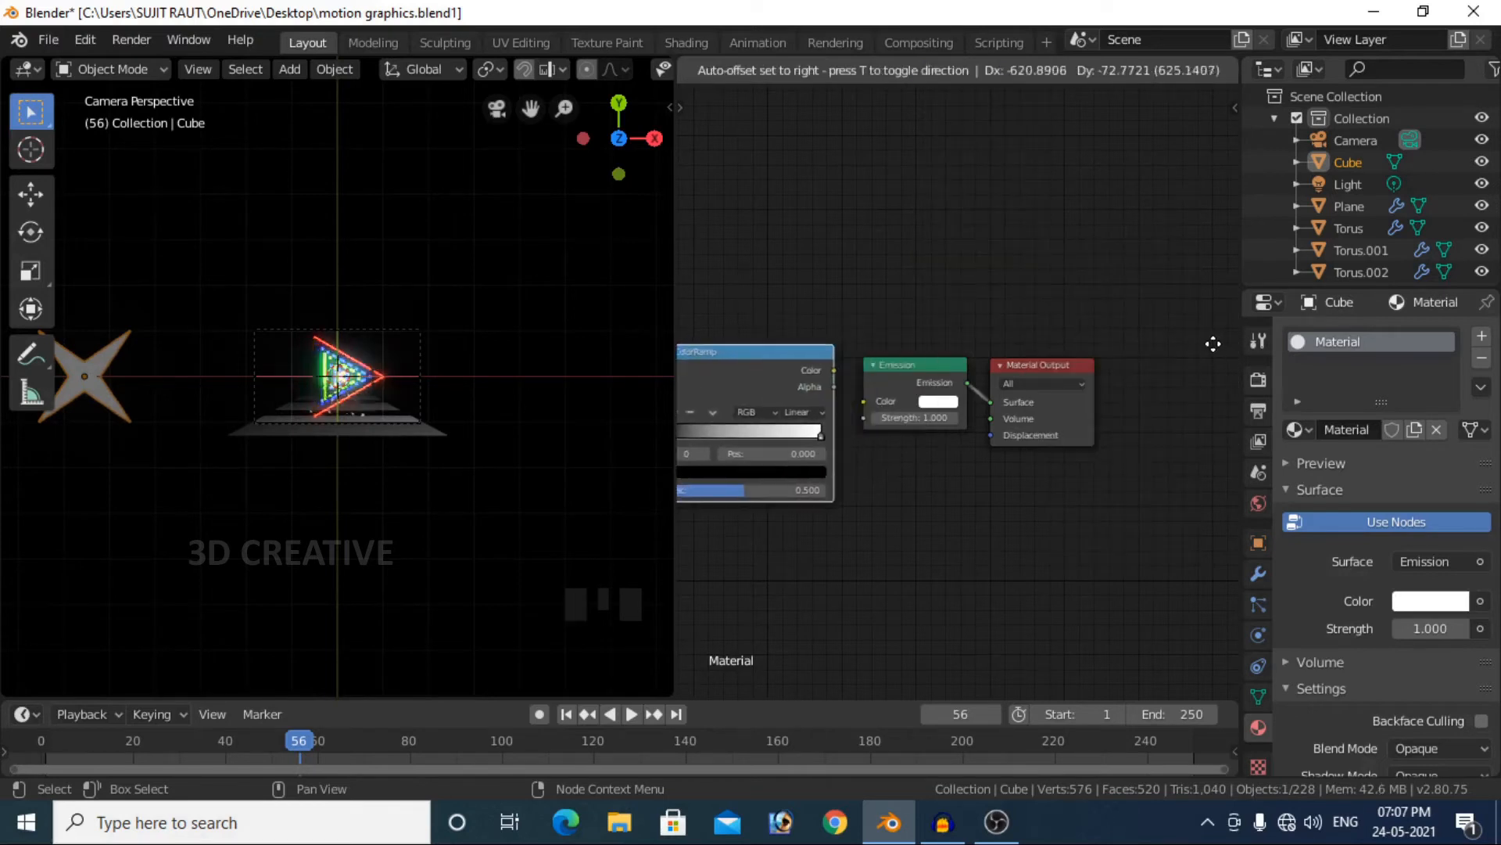
click(1213, 343)
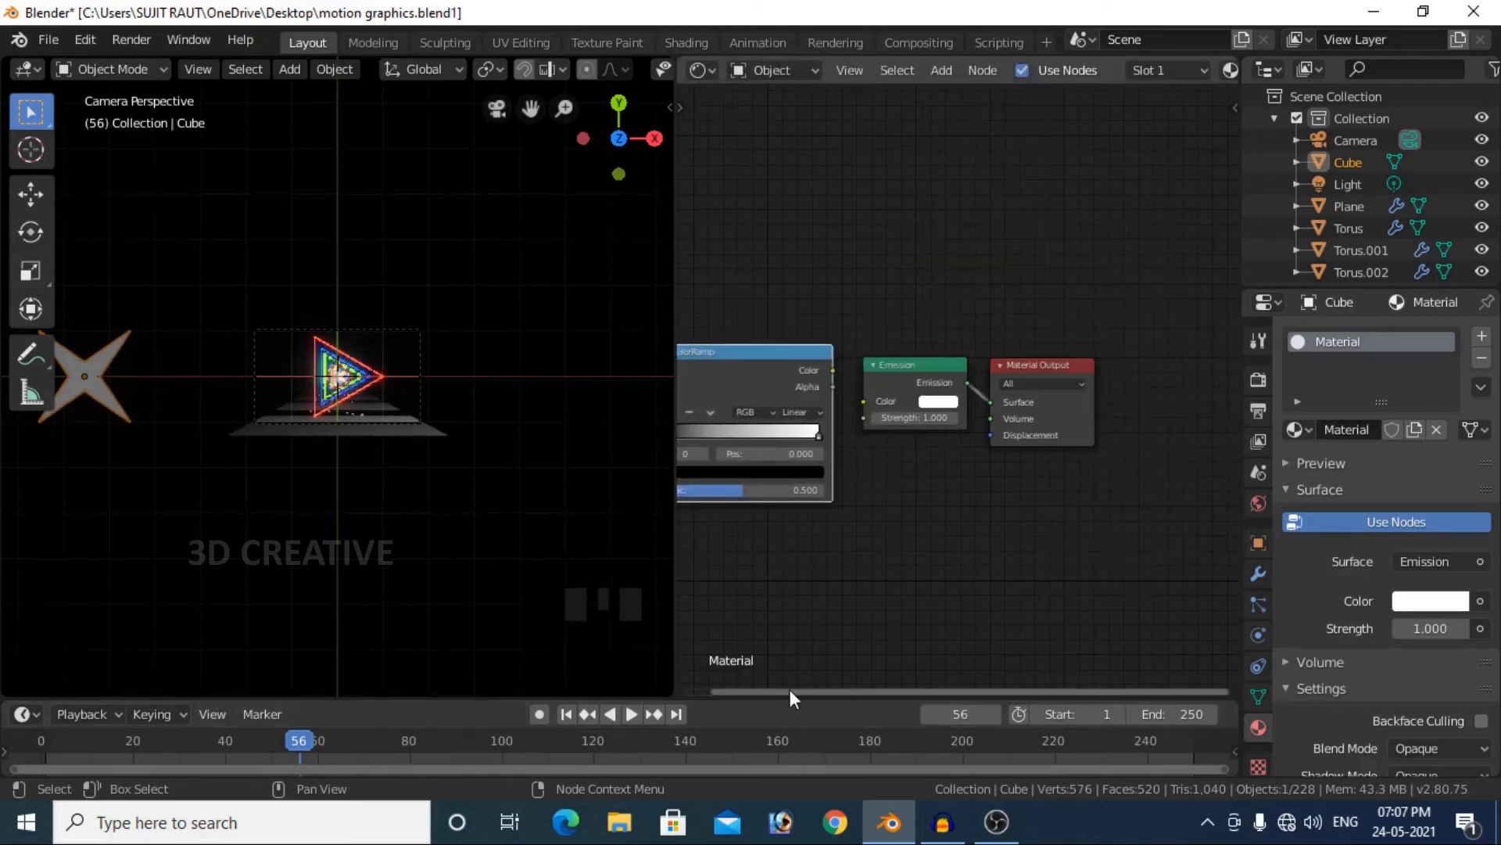
drag(790, 688, 707, 681)
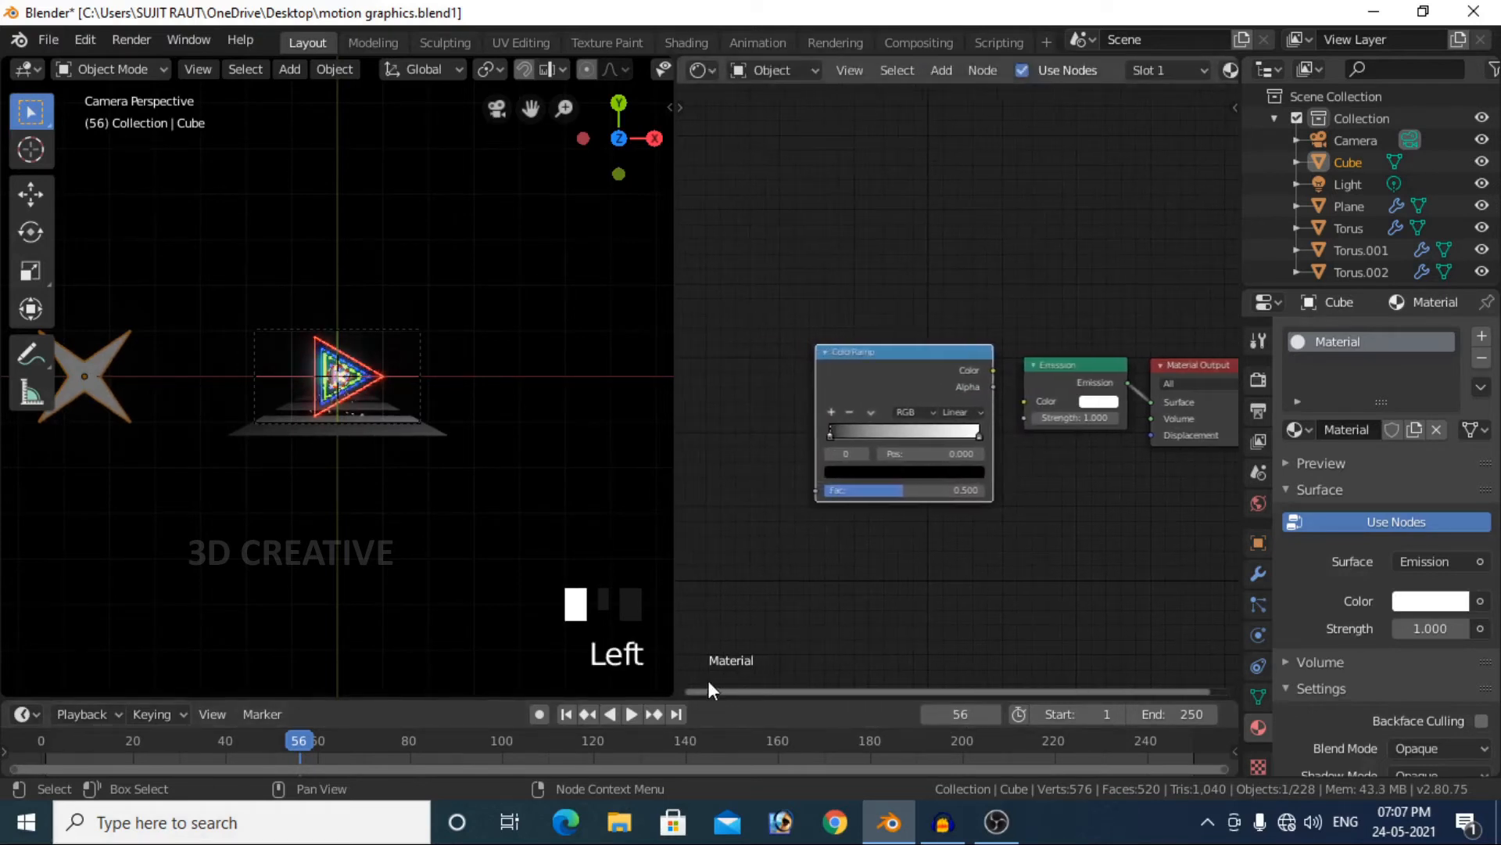
- Add an Object Info node, link its Random output to the ColorRamp's Fac, and link the ramp's Color to the Emission Color
click(944, 70)
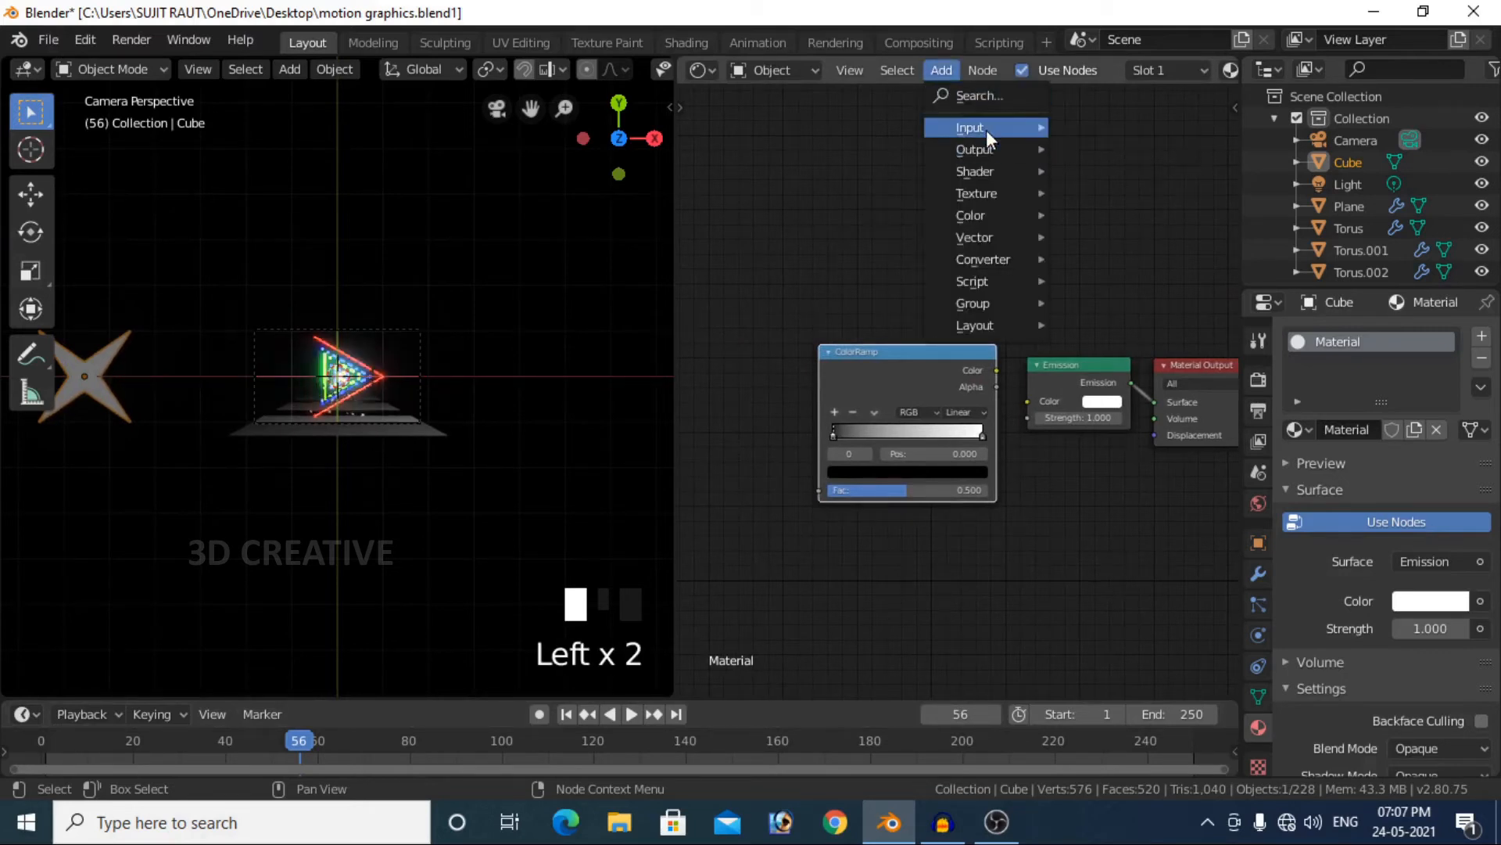
mouse_move(987, 130)
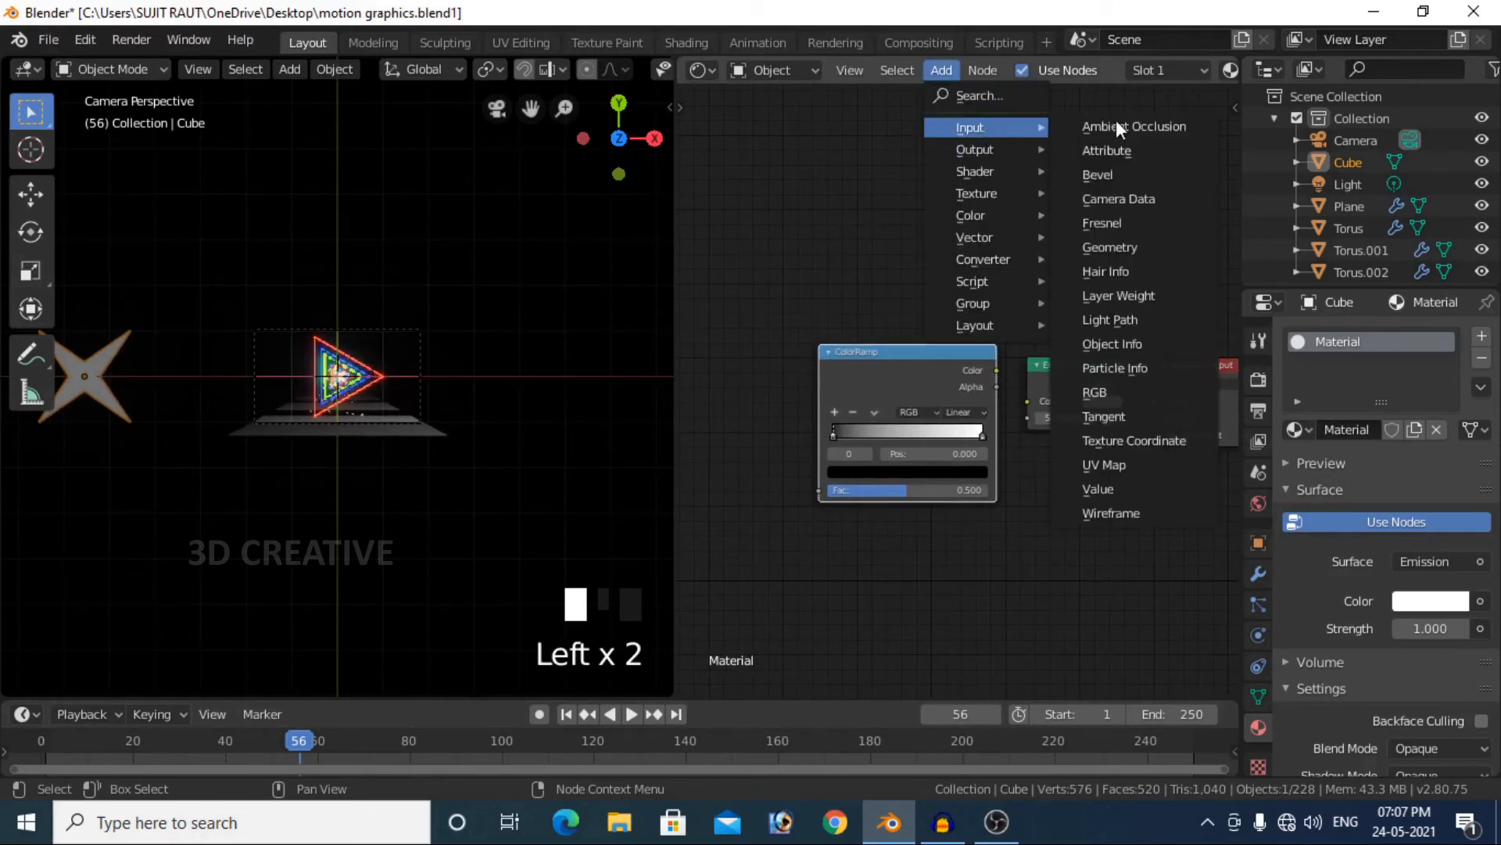
click(1137, 345)
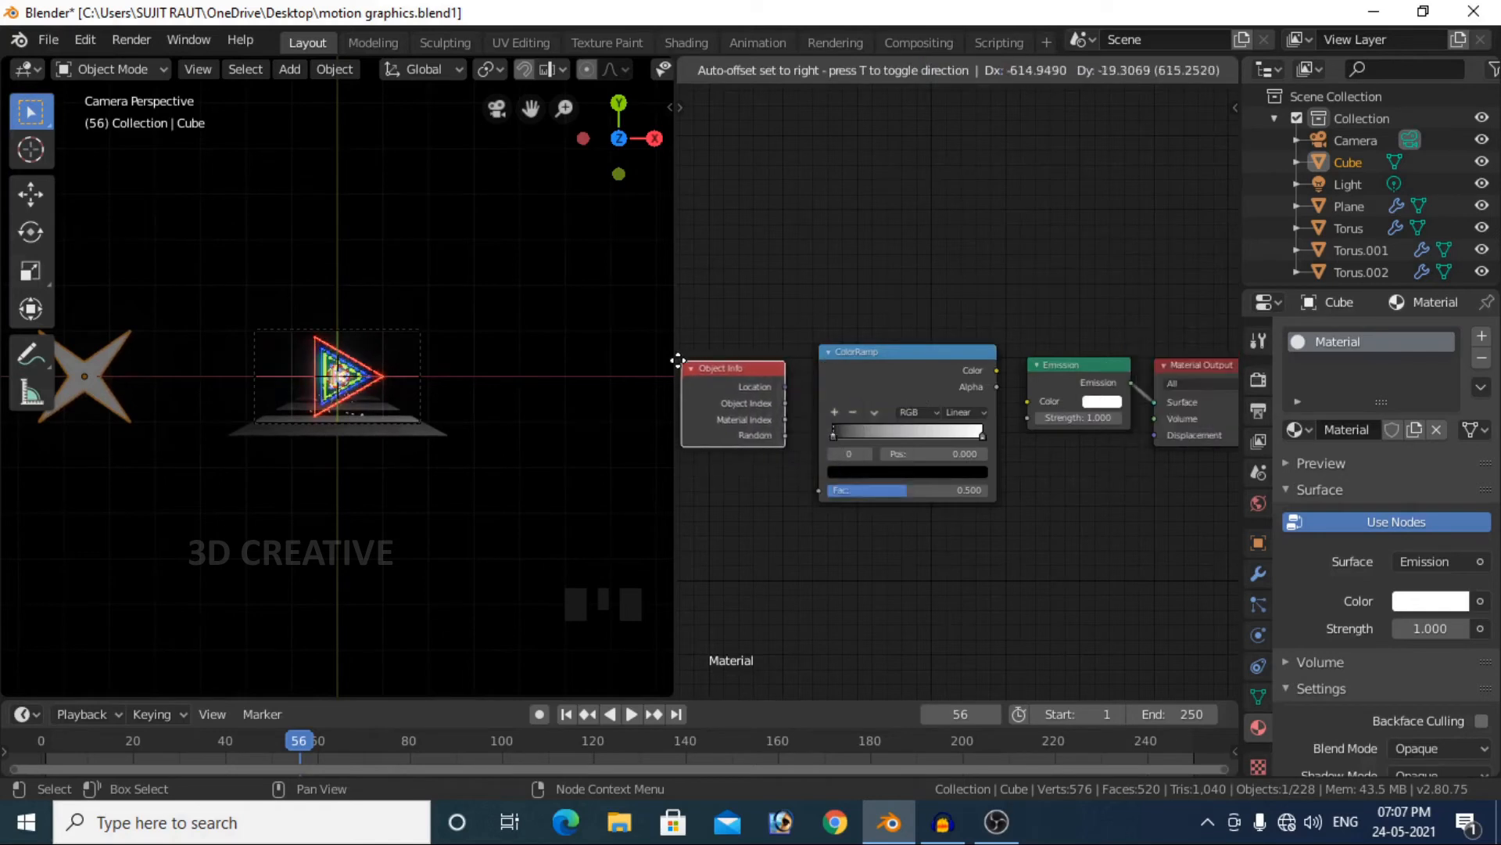
click(678, 360)
drag(782, 434, 820, 491)
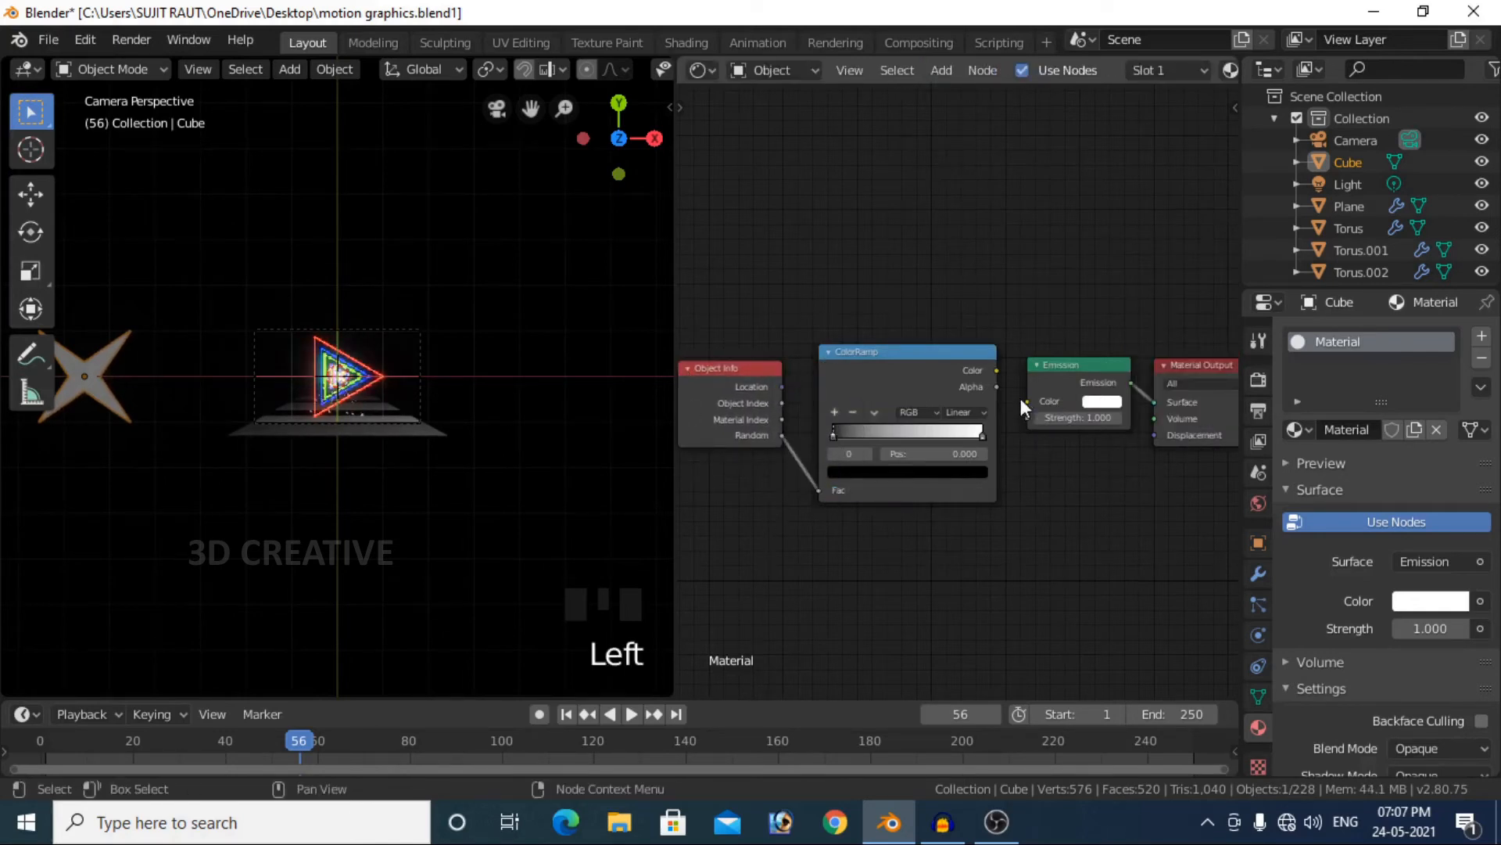
drag(1001, 369, 1029, 402)
- Set the Emission strength to 100 and add a stop at the middle of the color ramp
click(1086, 418)
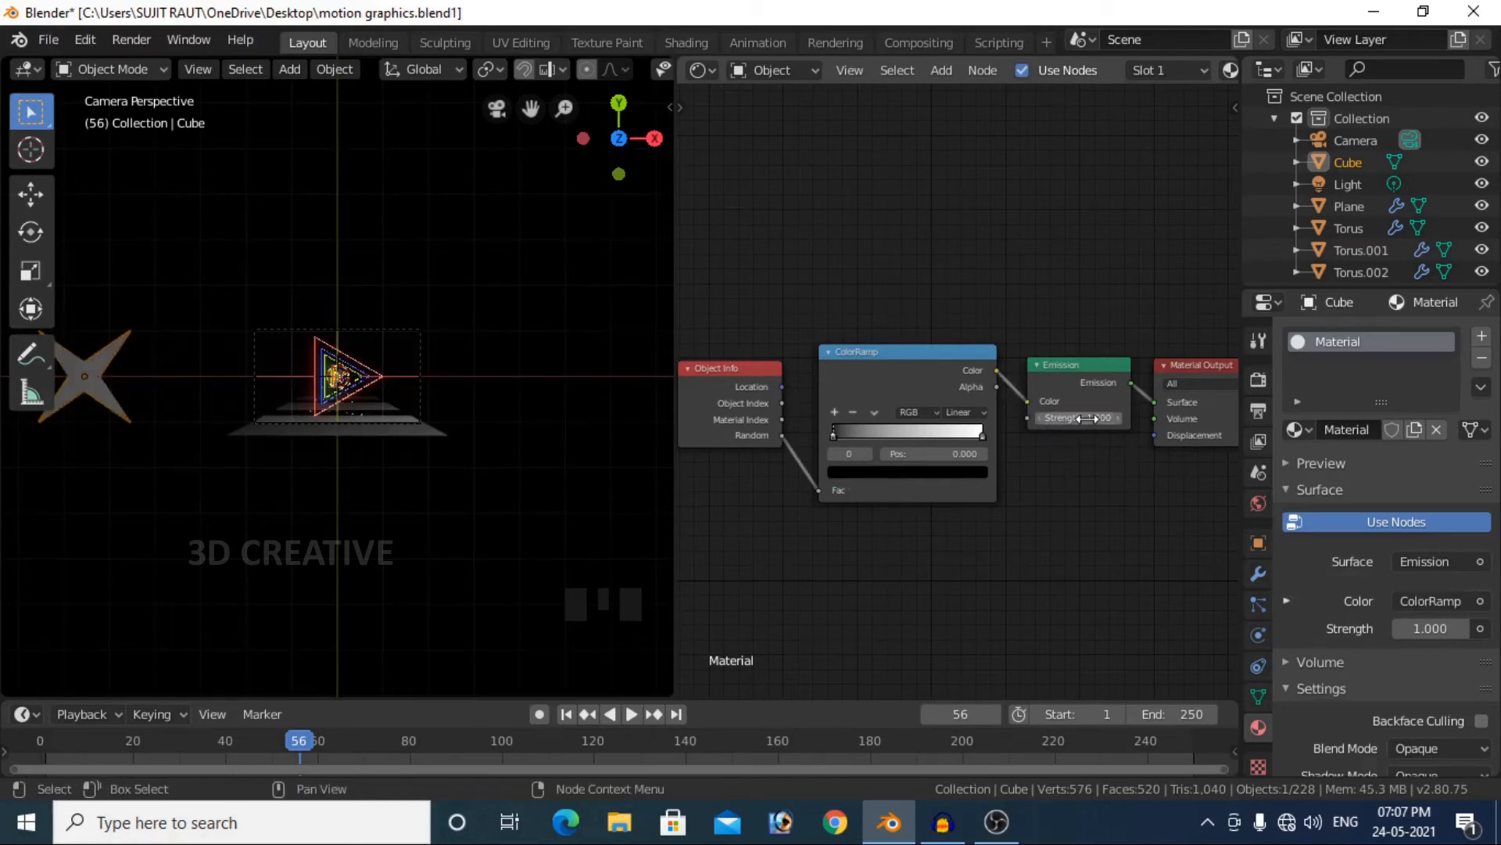
text(100)
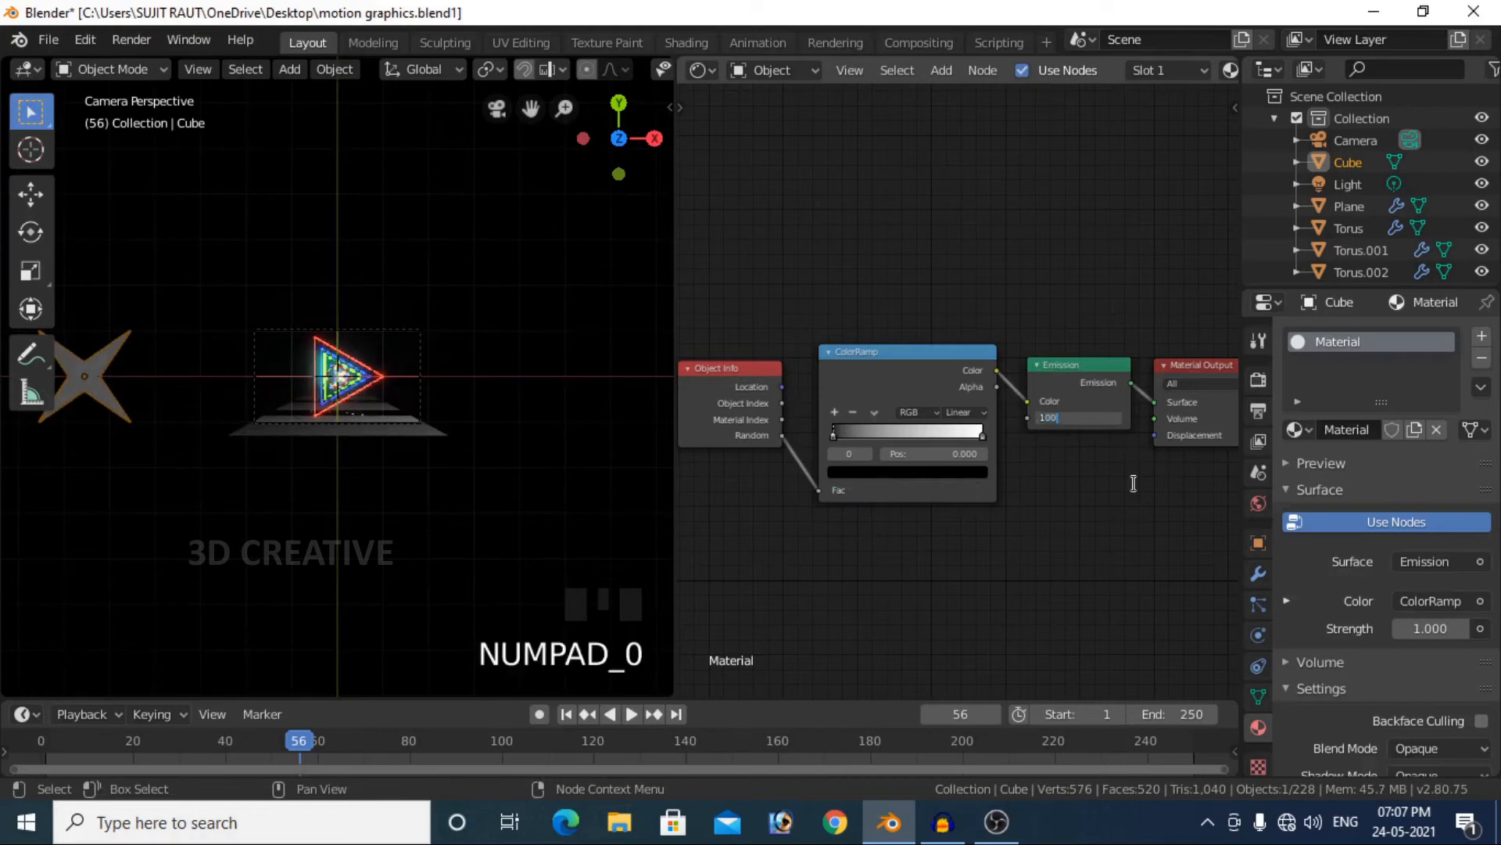
click(834, 410)
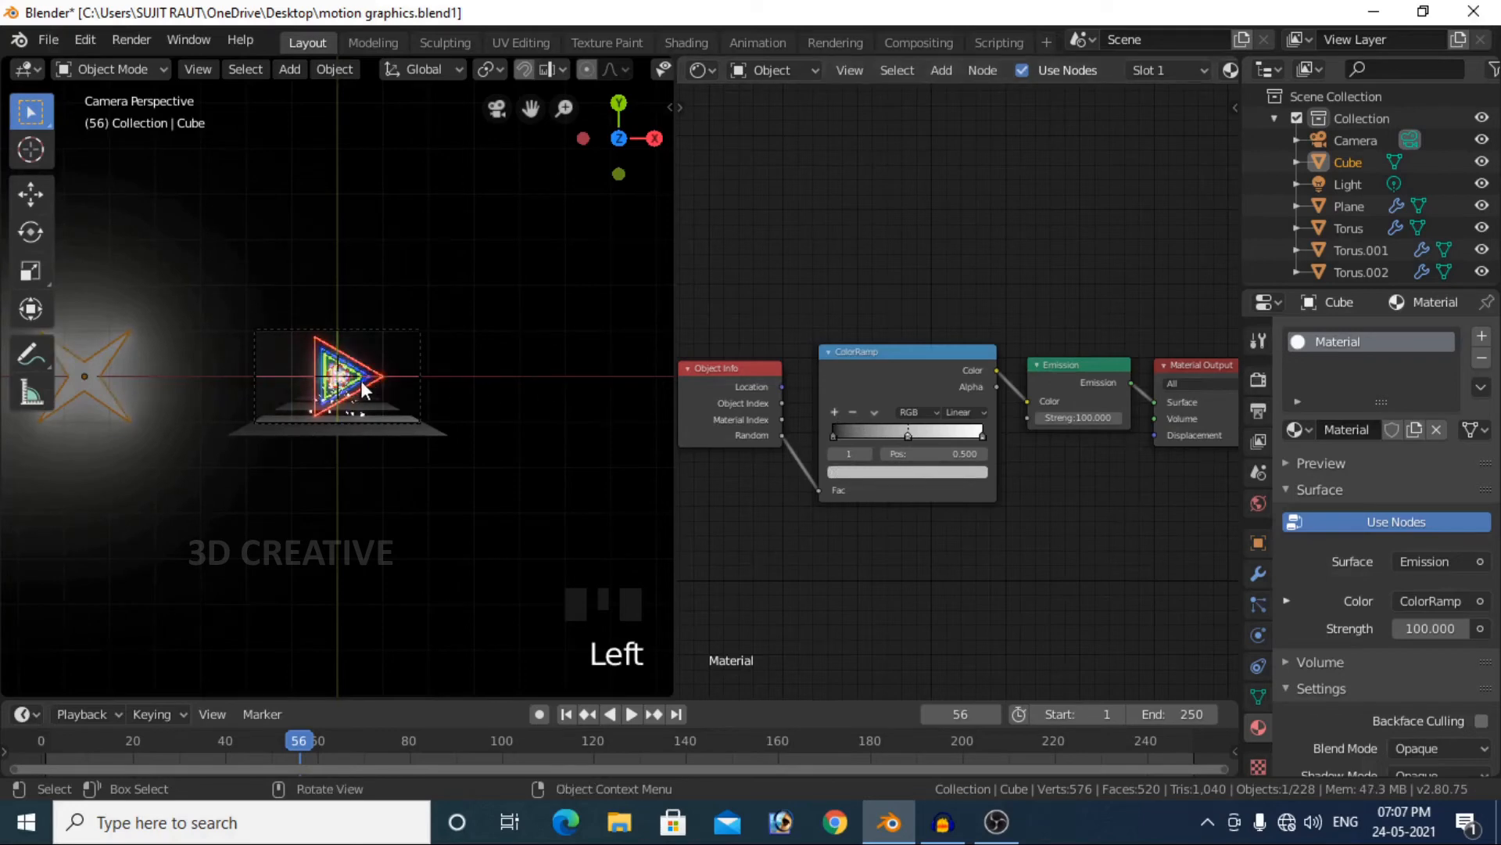
- Set the color ramp's first stop to full-brightness red
scroll(360, 380, up, 7)
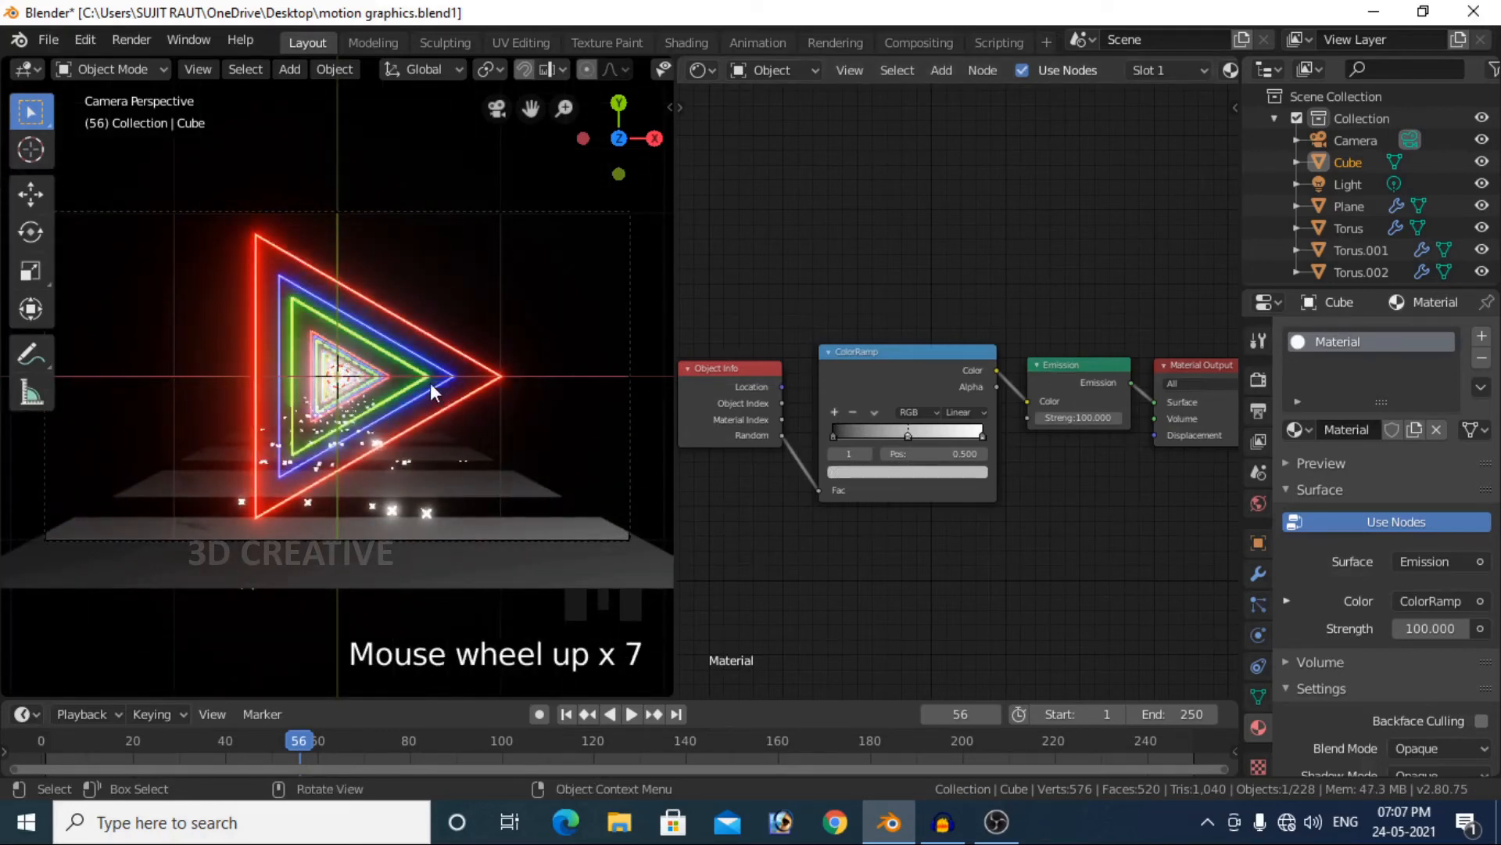
click(830, 433)
click(875, 474)
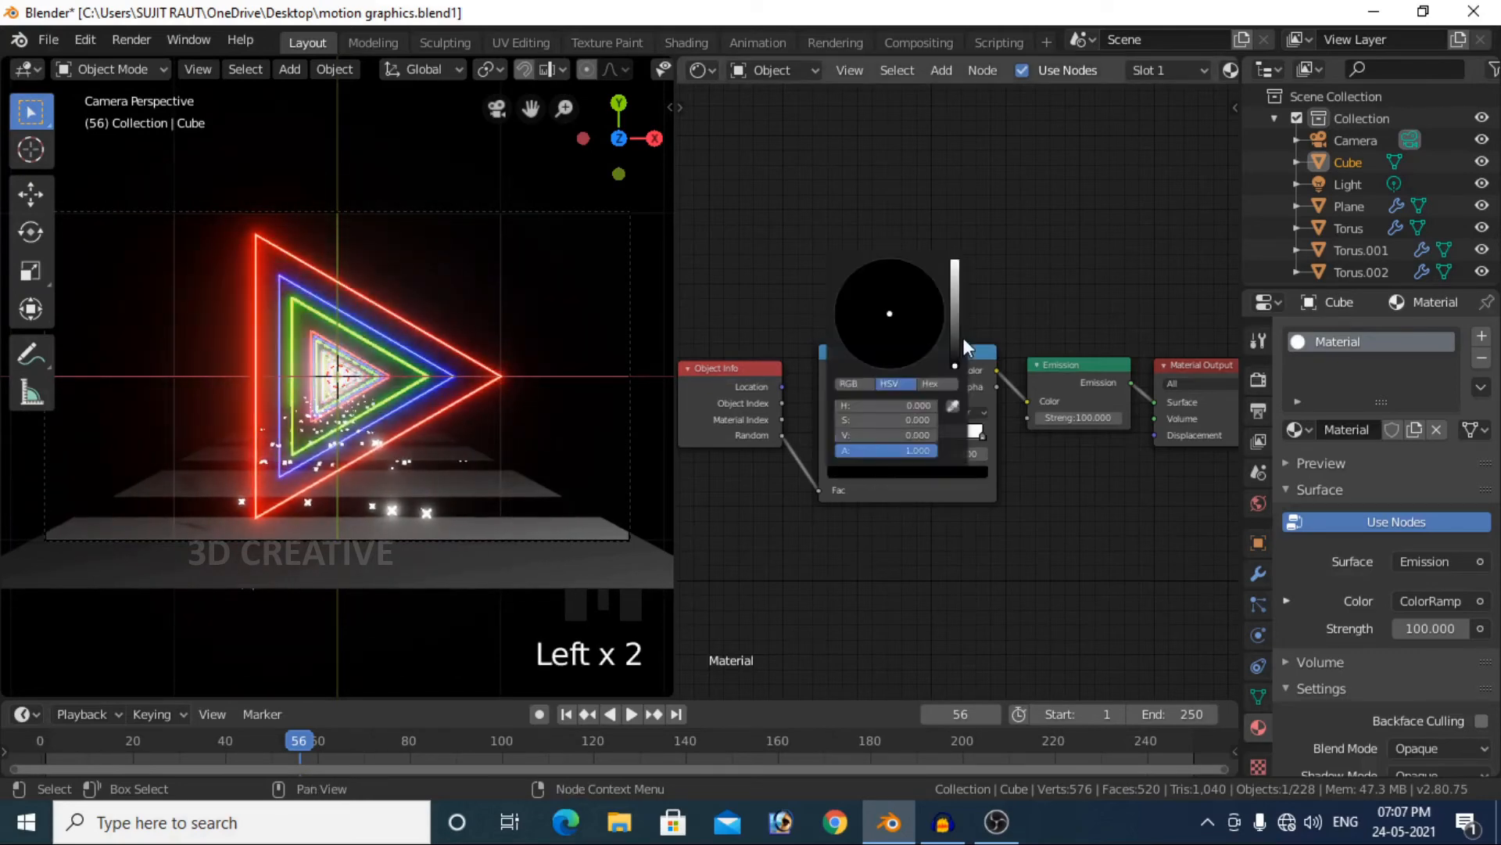
drag(957, 330, 954, 260)
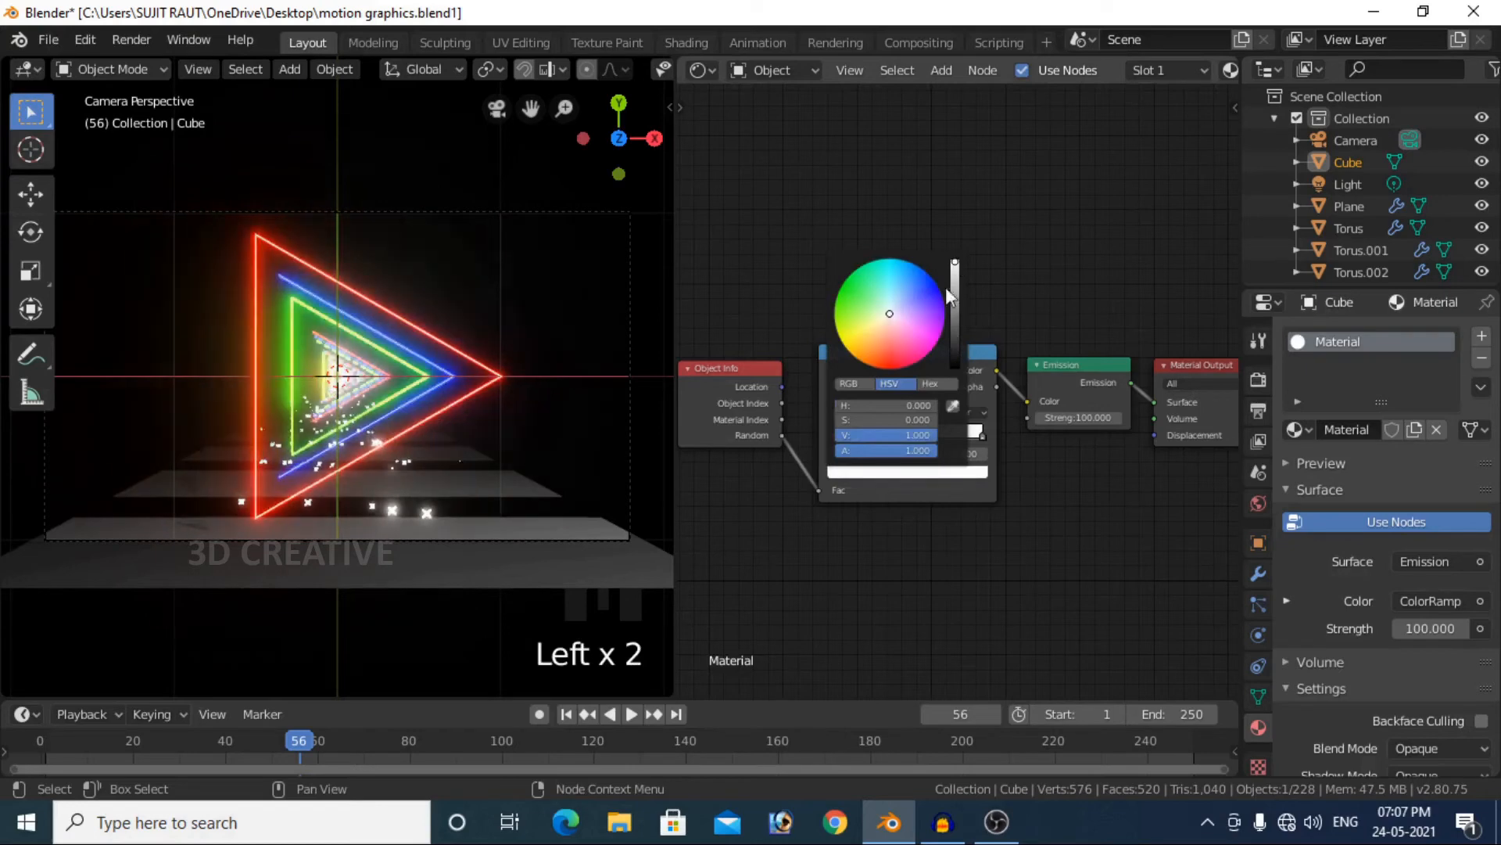
click(888, 365)
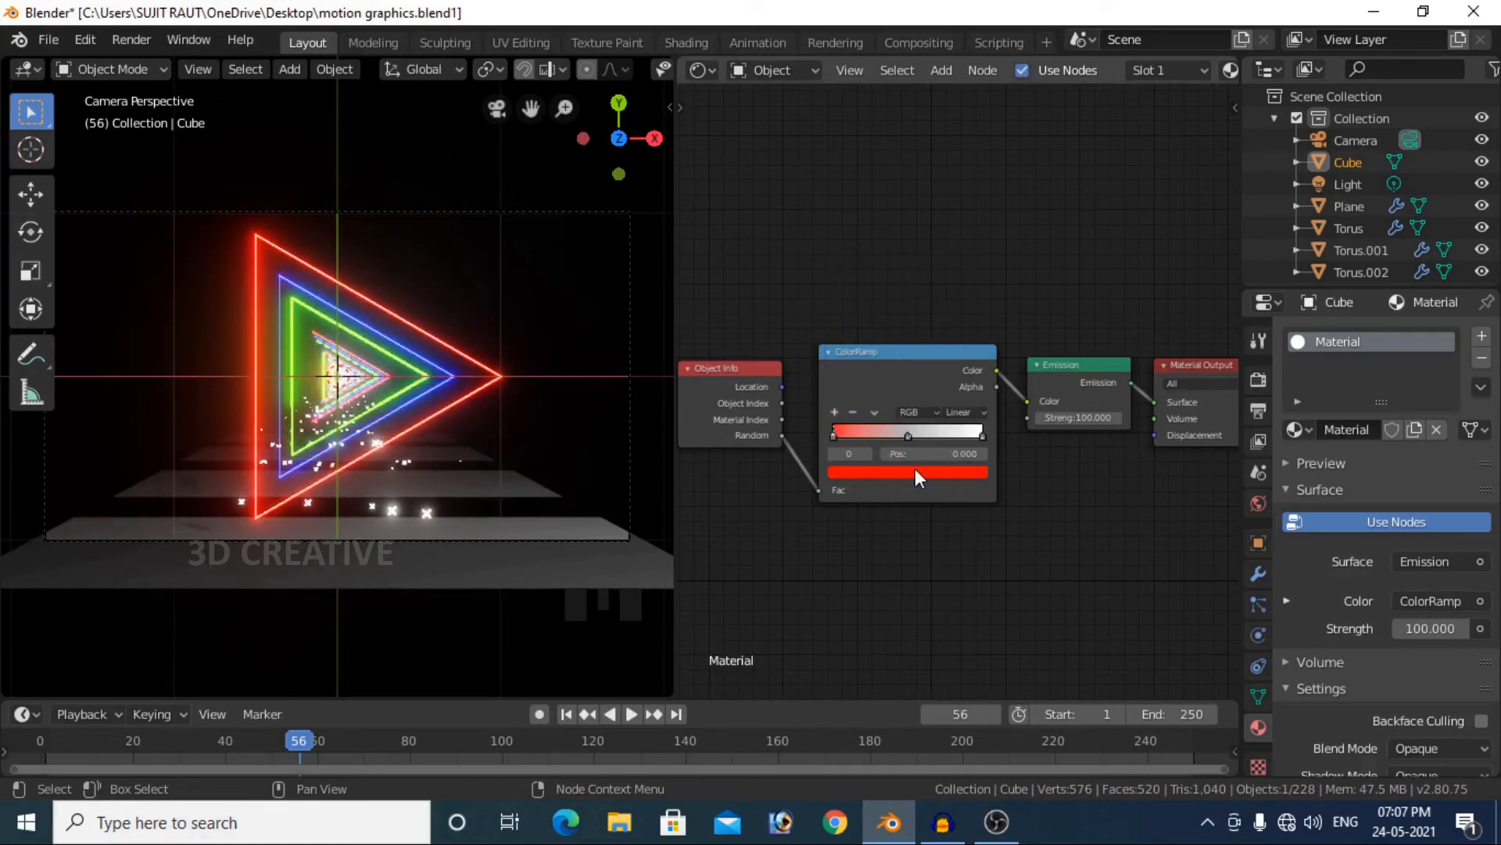
- Set the color ramp's middle stop to full-brightness blue
click(907, 434)
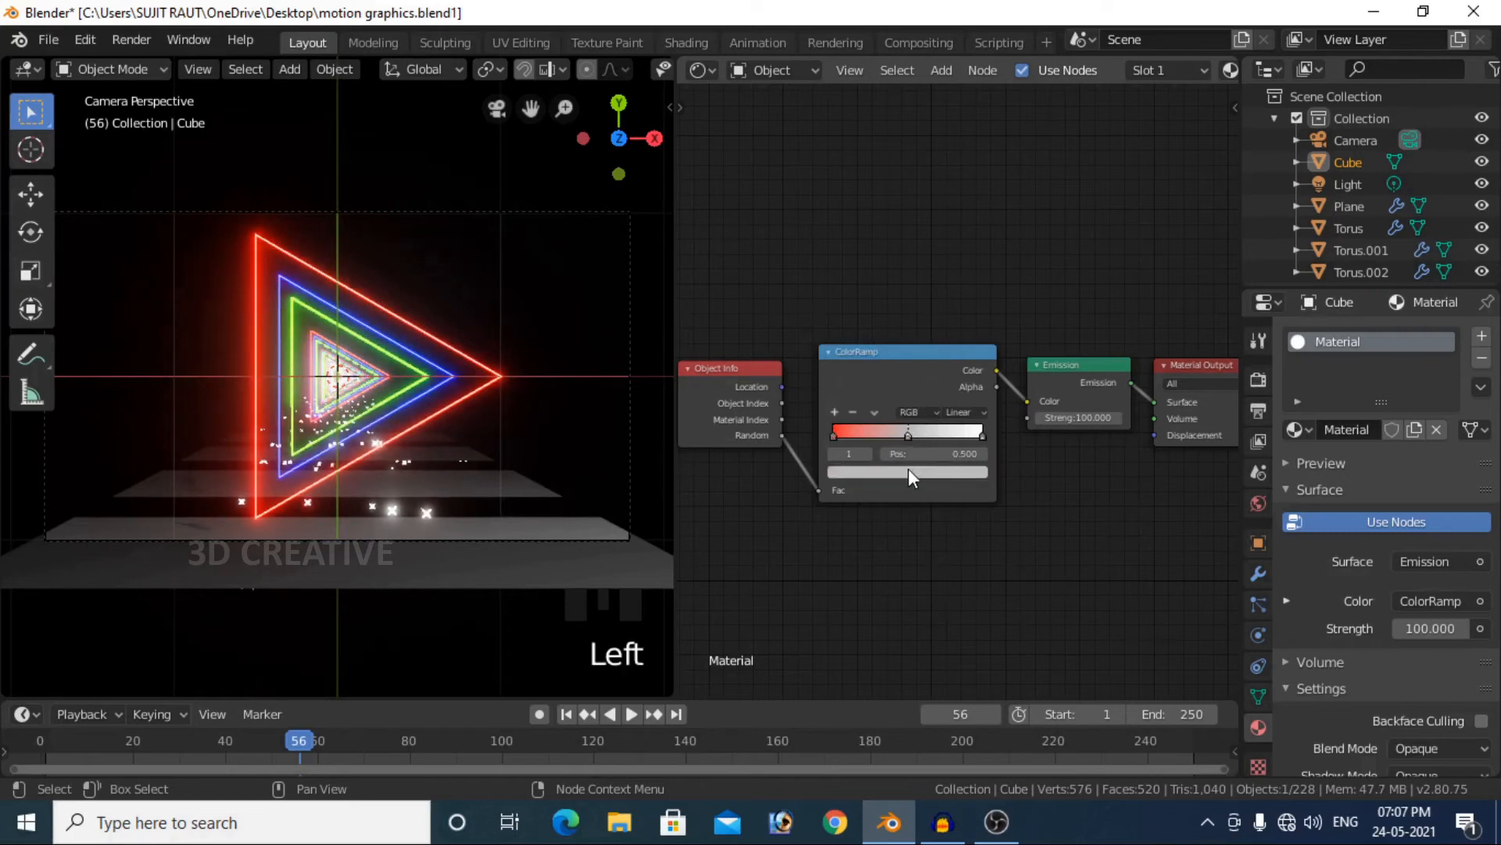
click(908, 471)
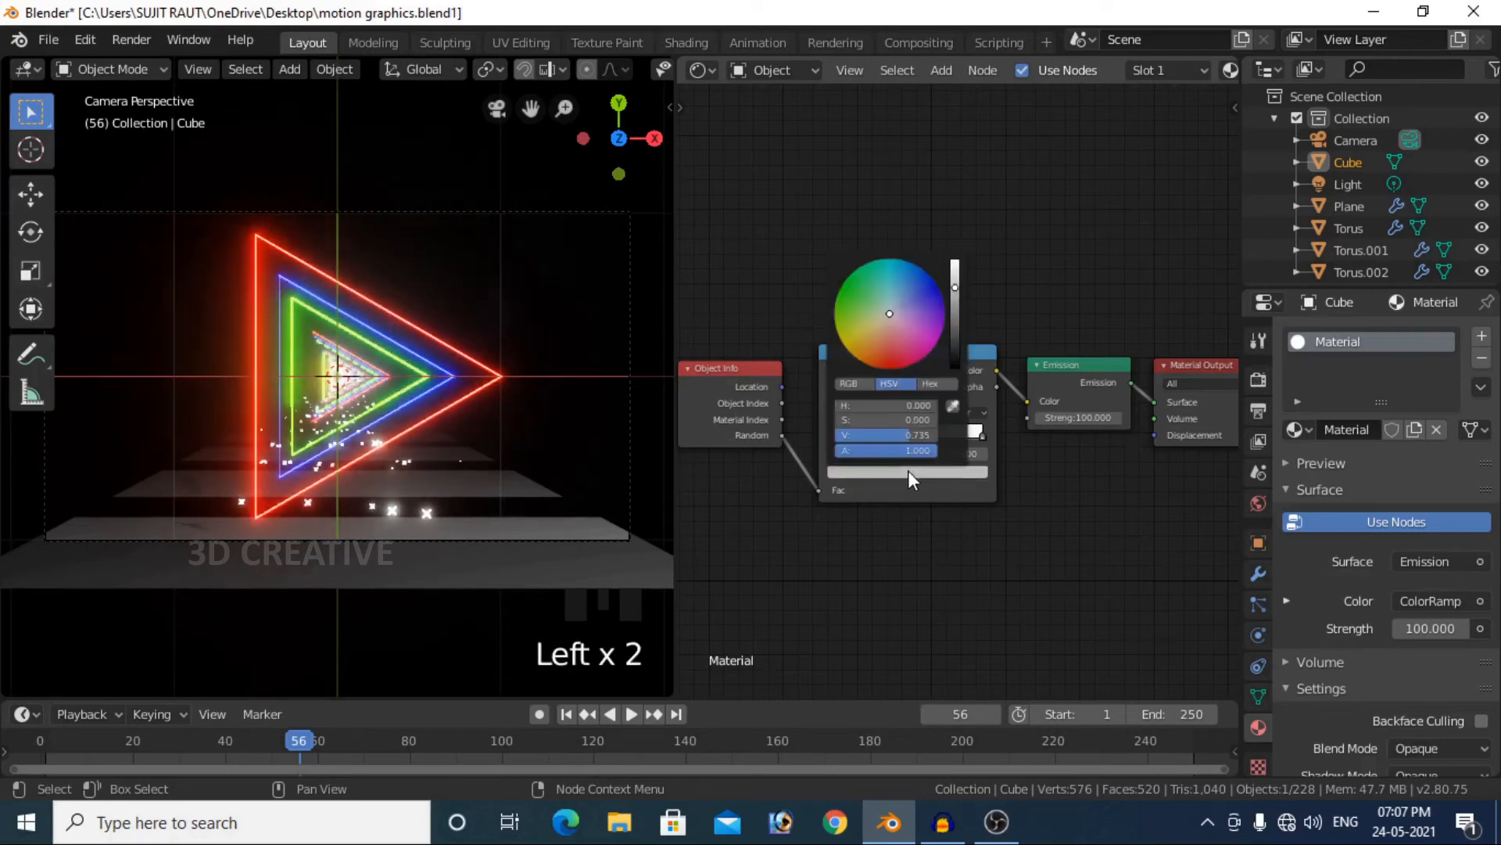
click(936, 286)
drag(939, 287, 955, 258)
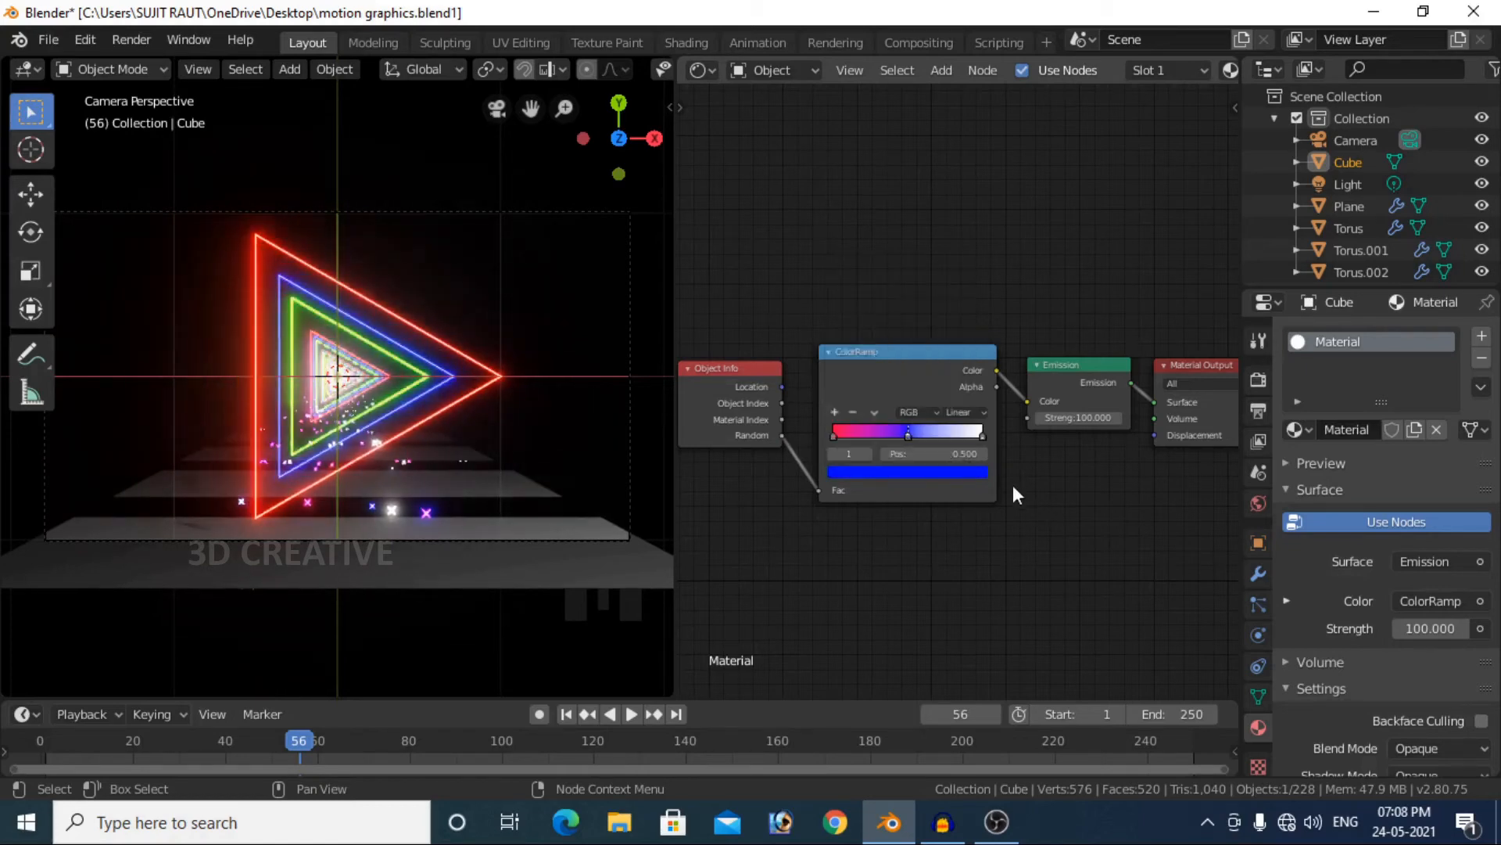
- Set the color ramp's last stop to green
click(984, 436)
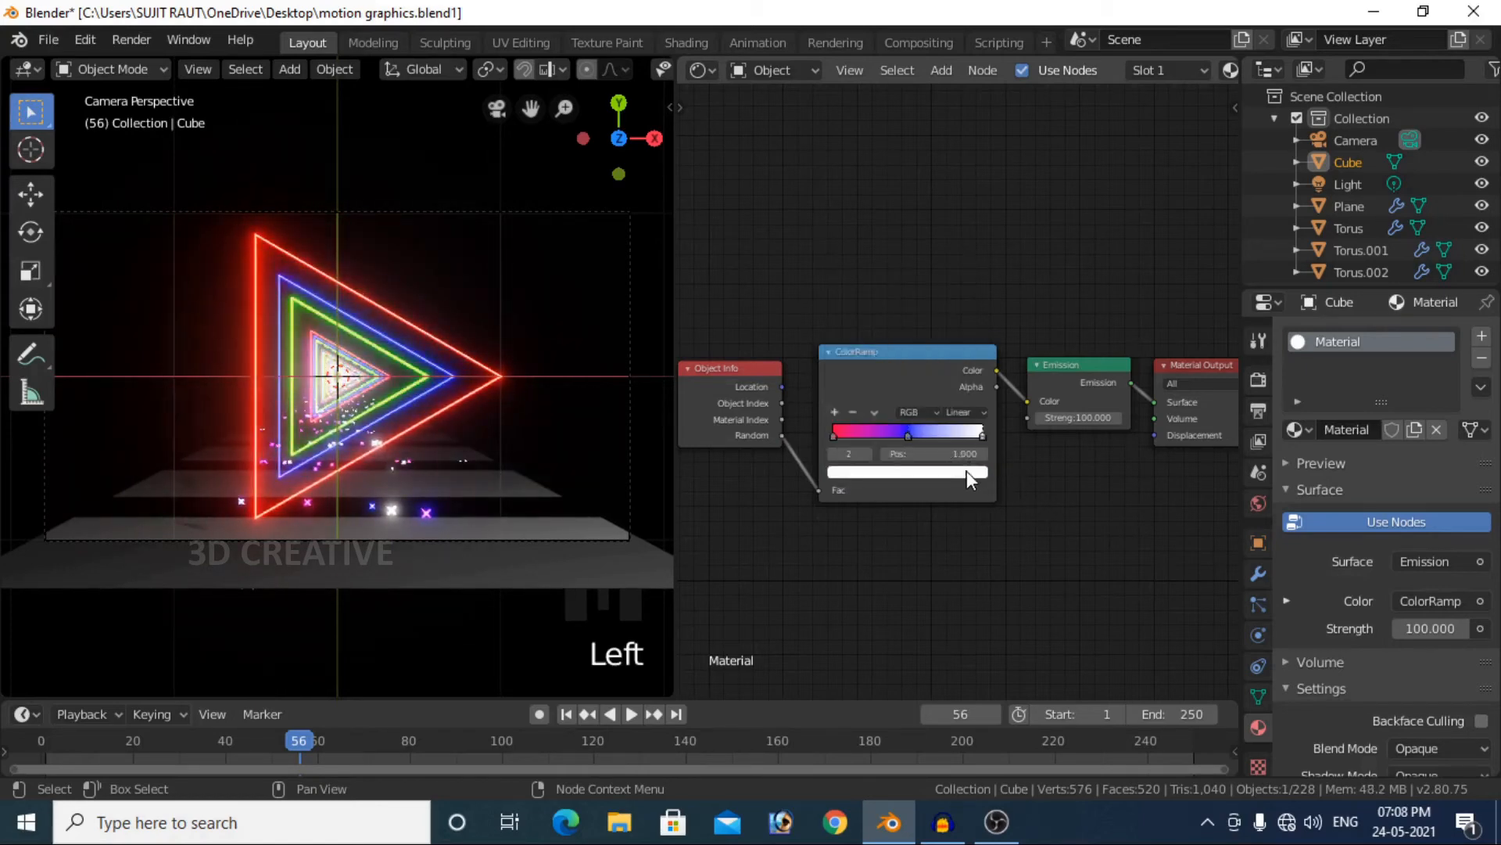
click(966, 471)
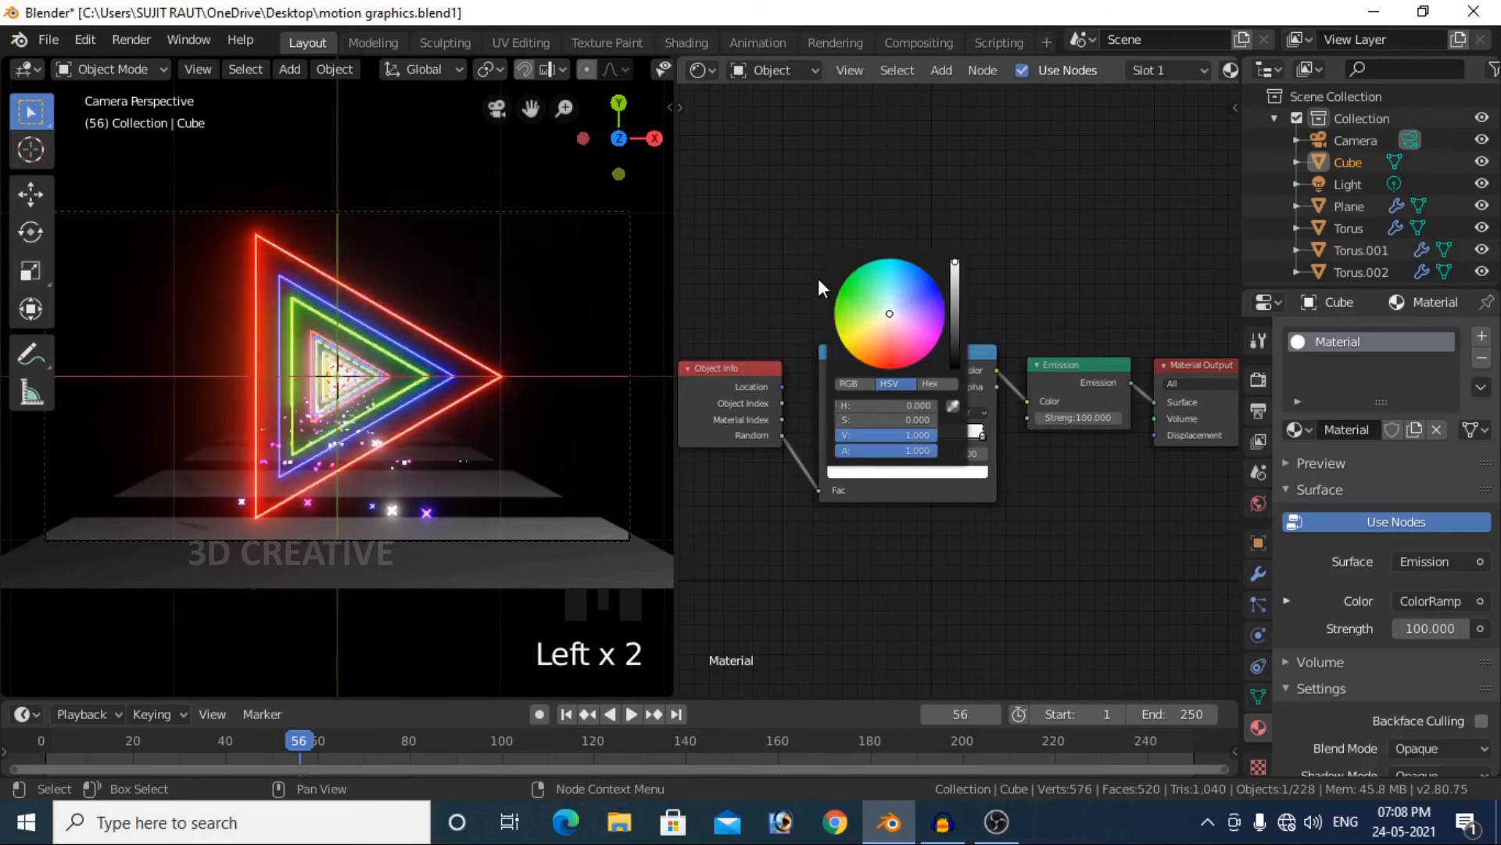
drag(852, 301, 837, 293)
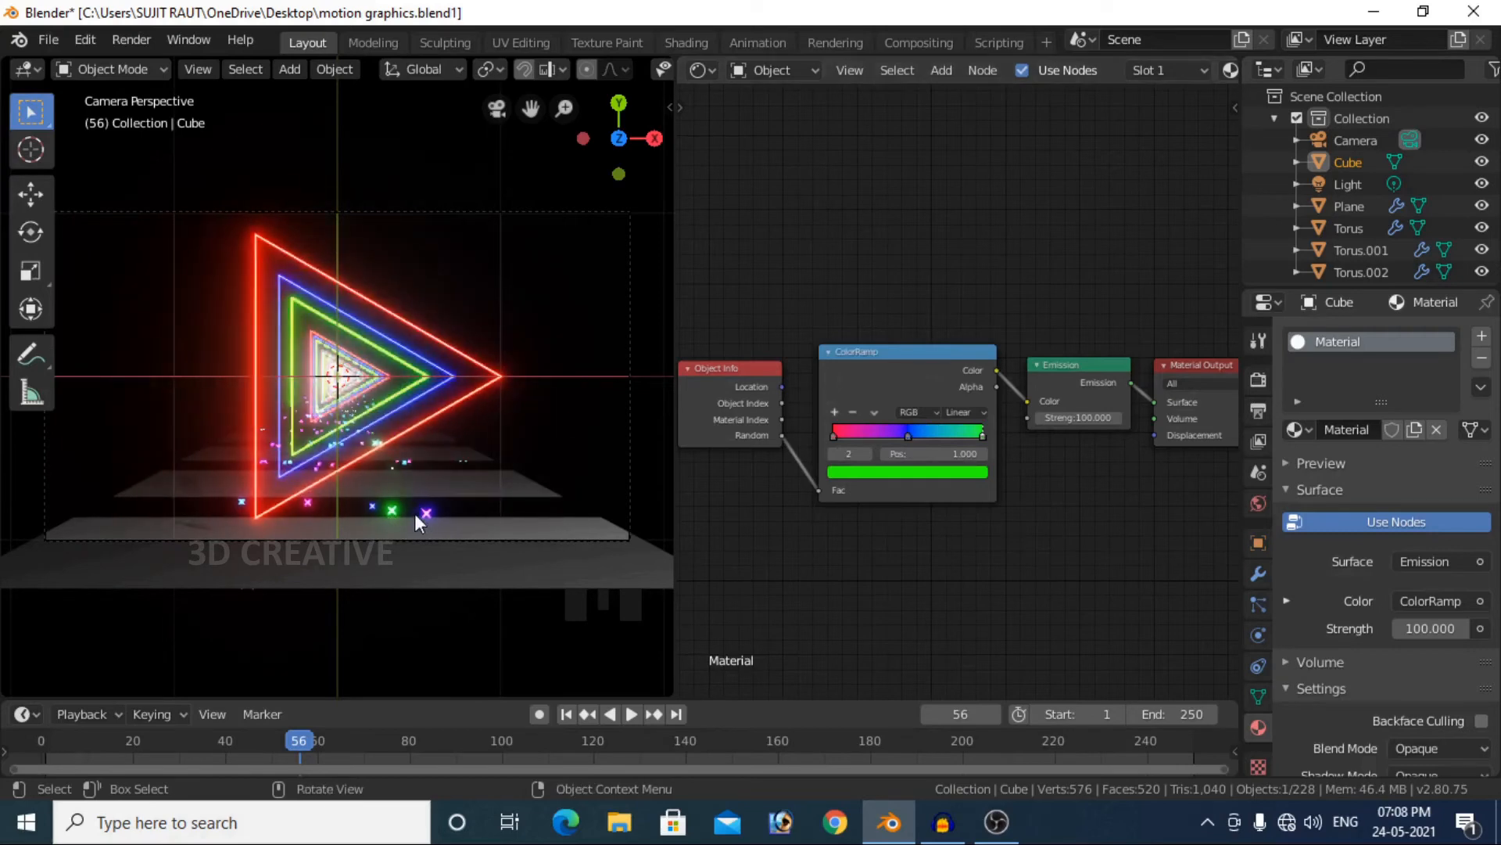
- Delete the Light object from the scene
scroll(567, 520, down, 3)
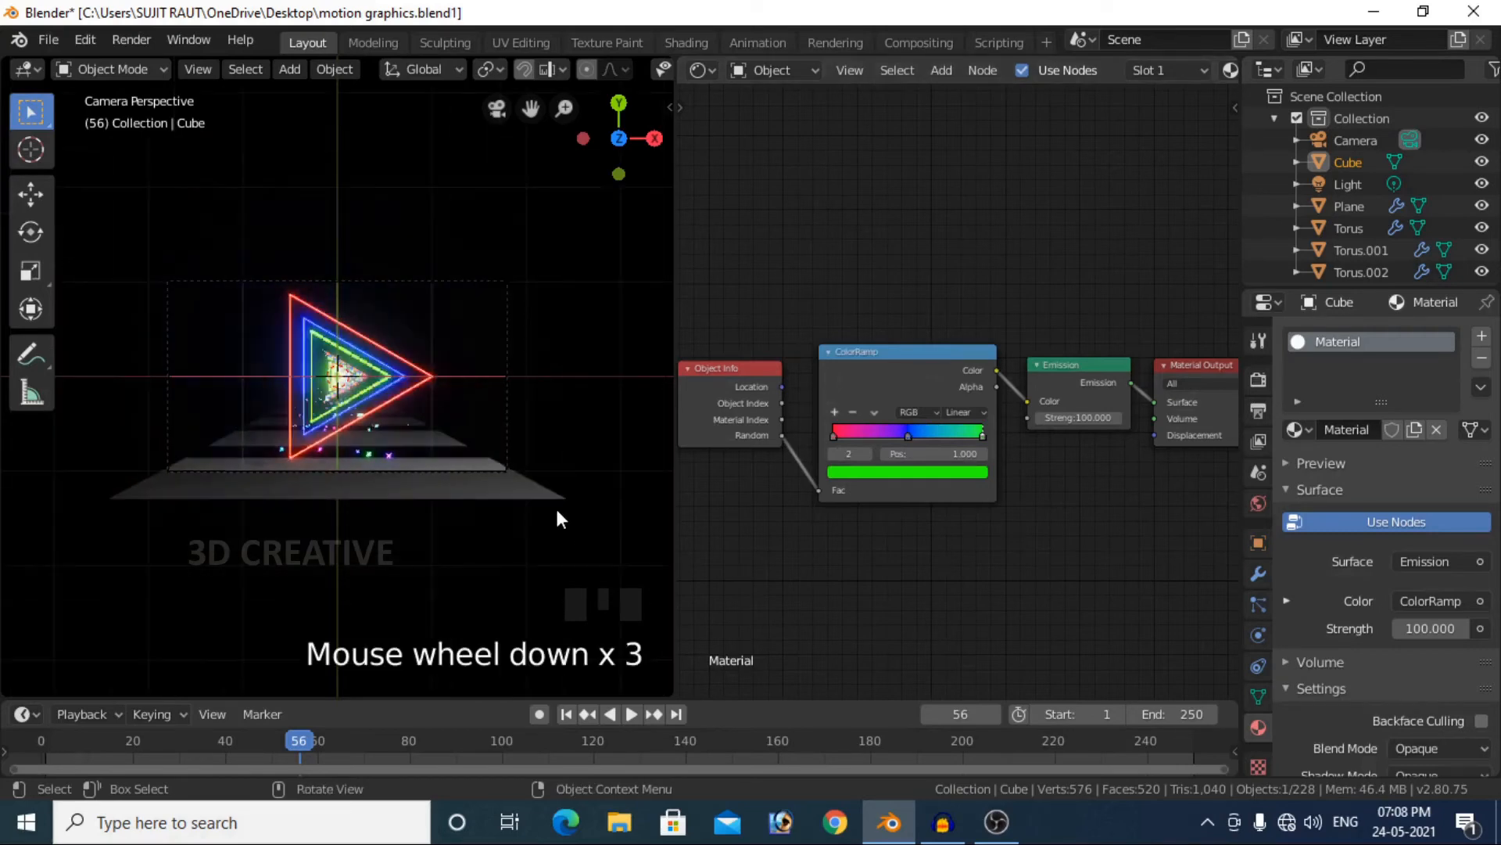
scroll(468, 499, up, 2)
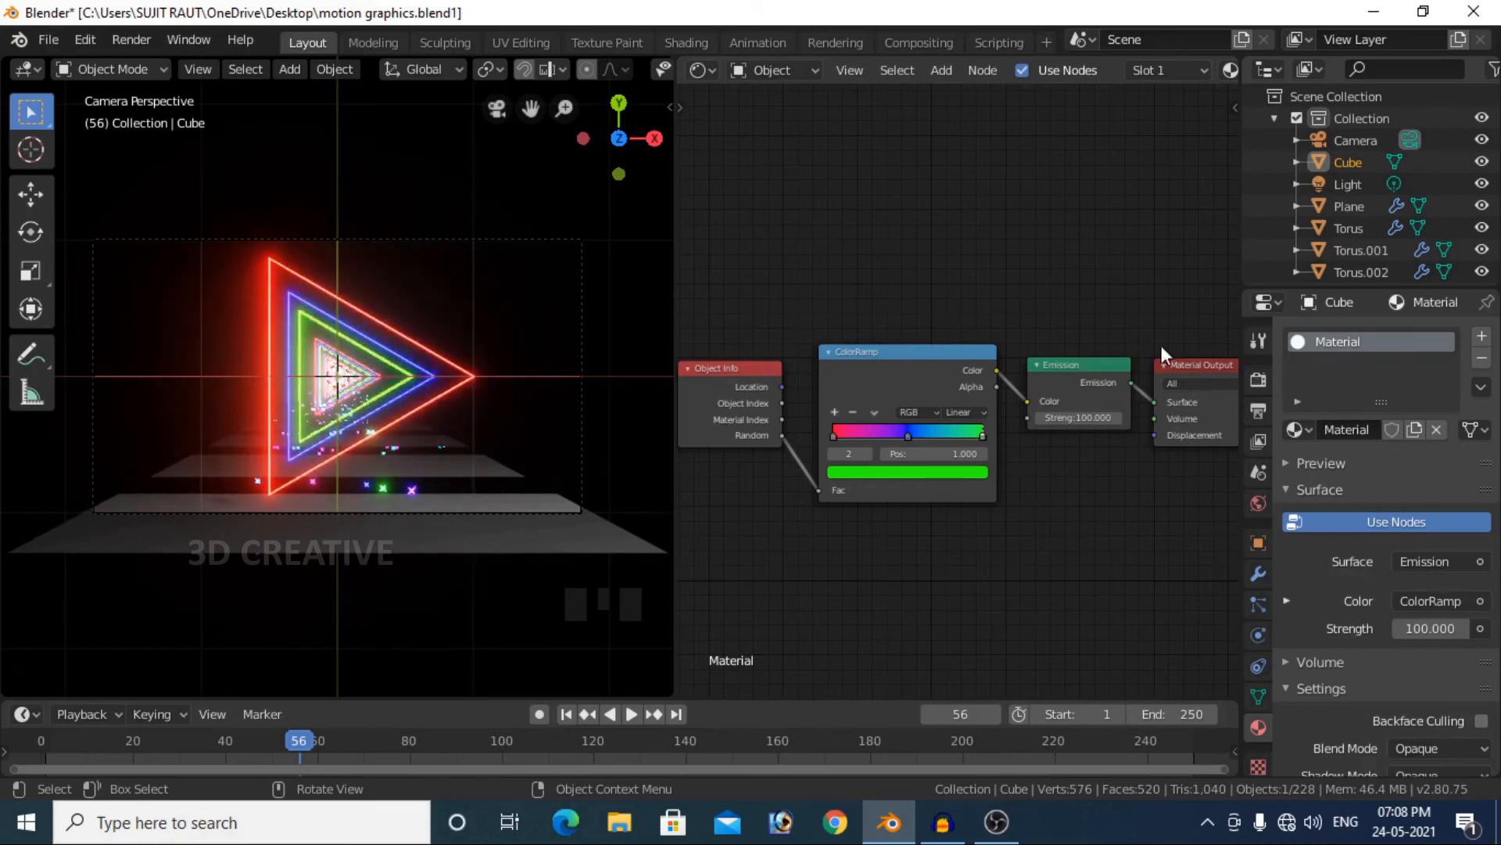
click(1436, 182)
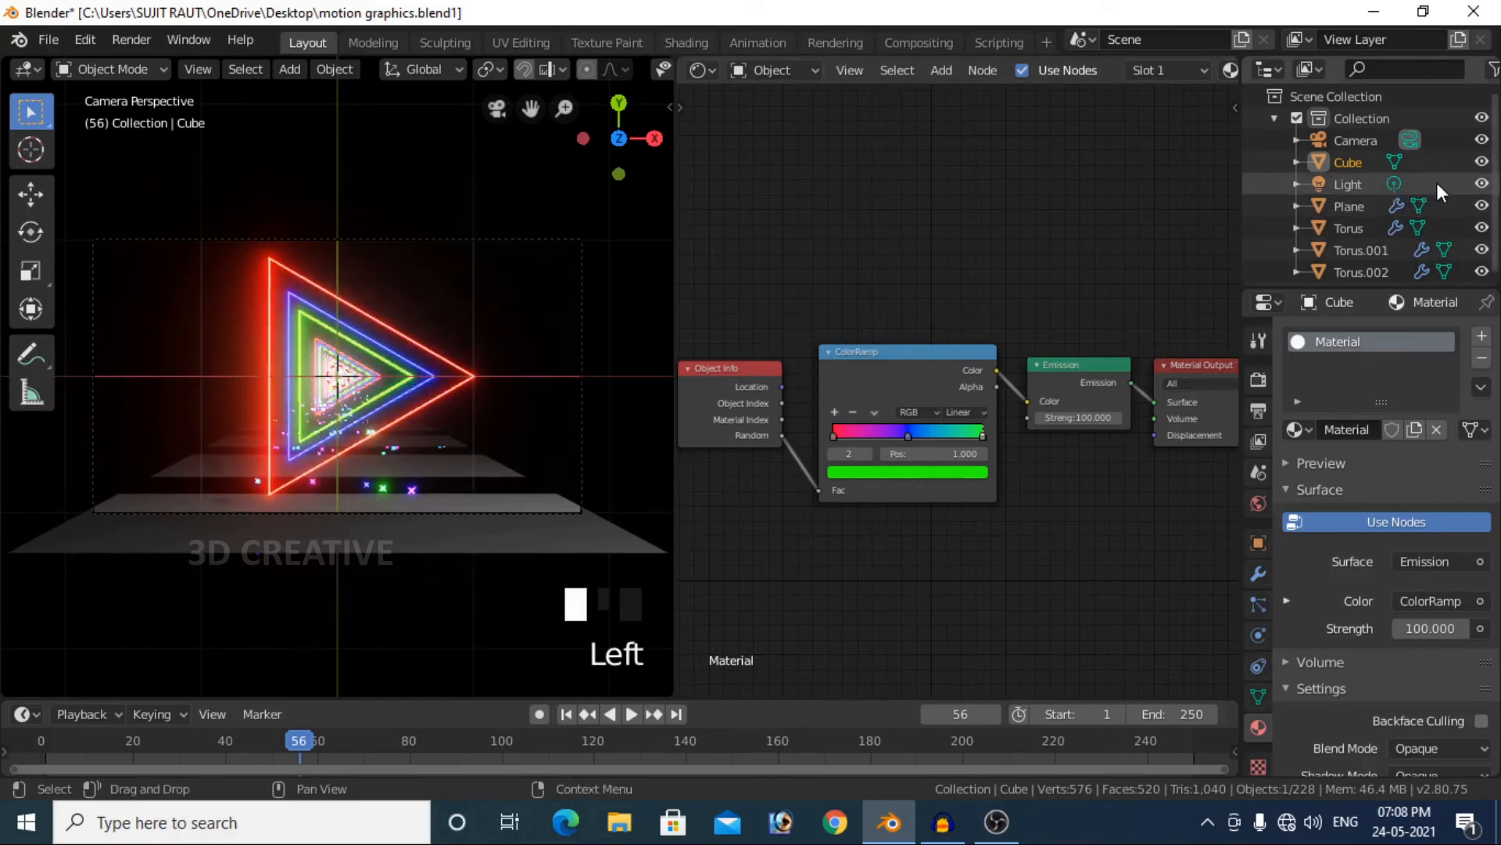
right_click(1437, 182)
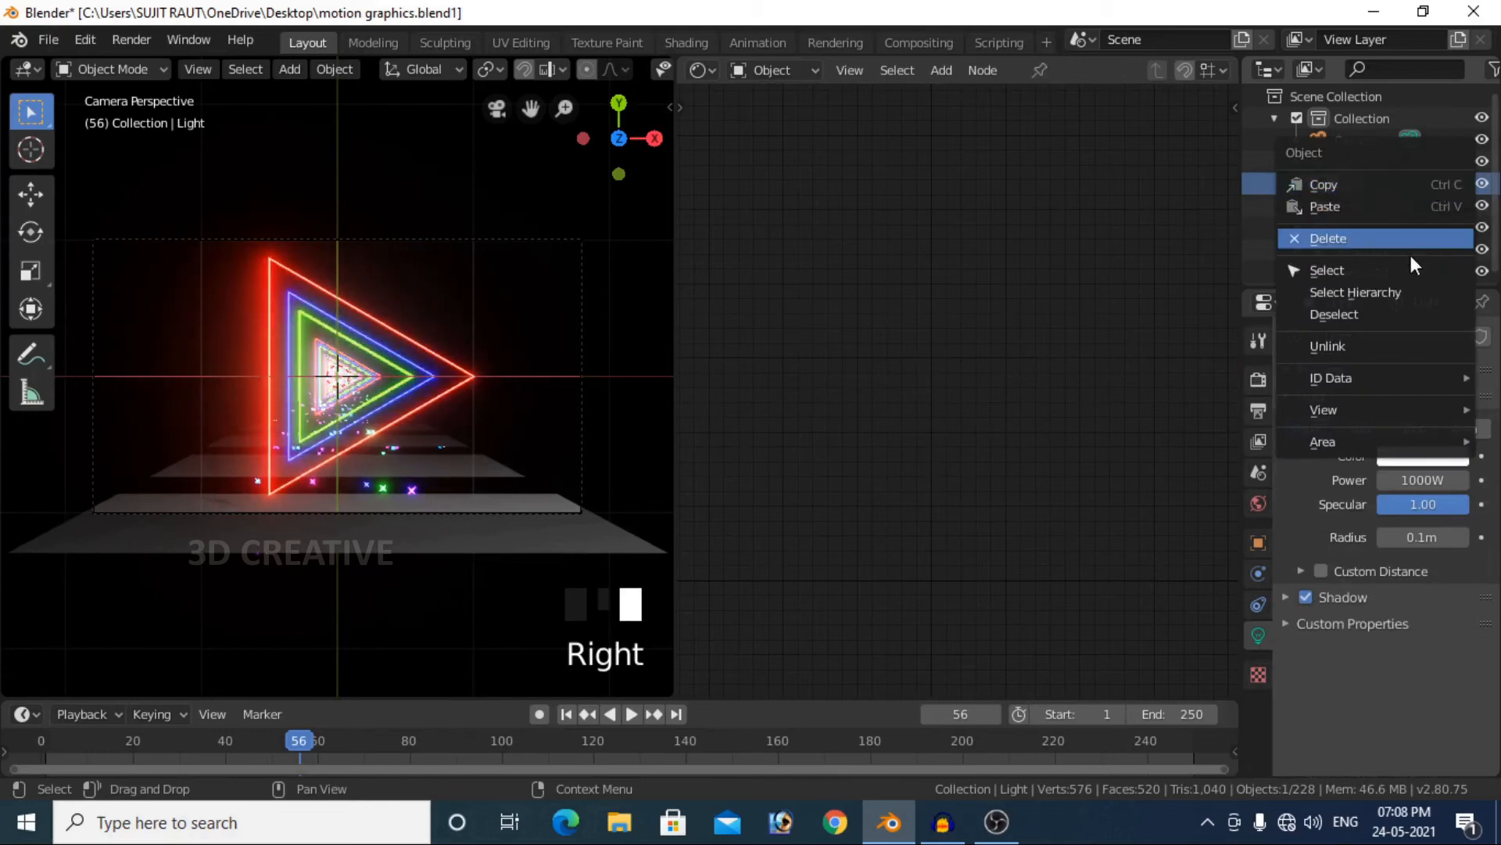
click(1372, 237)
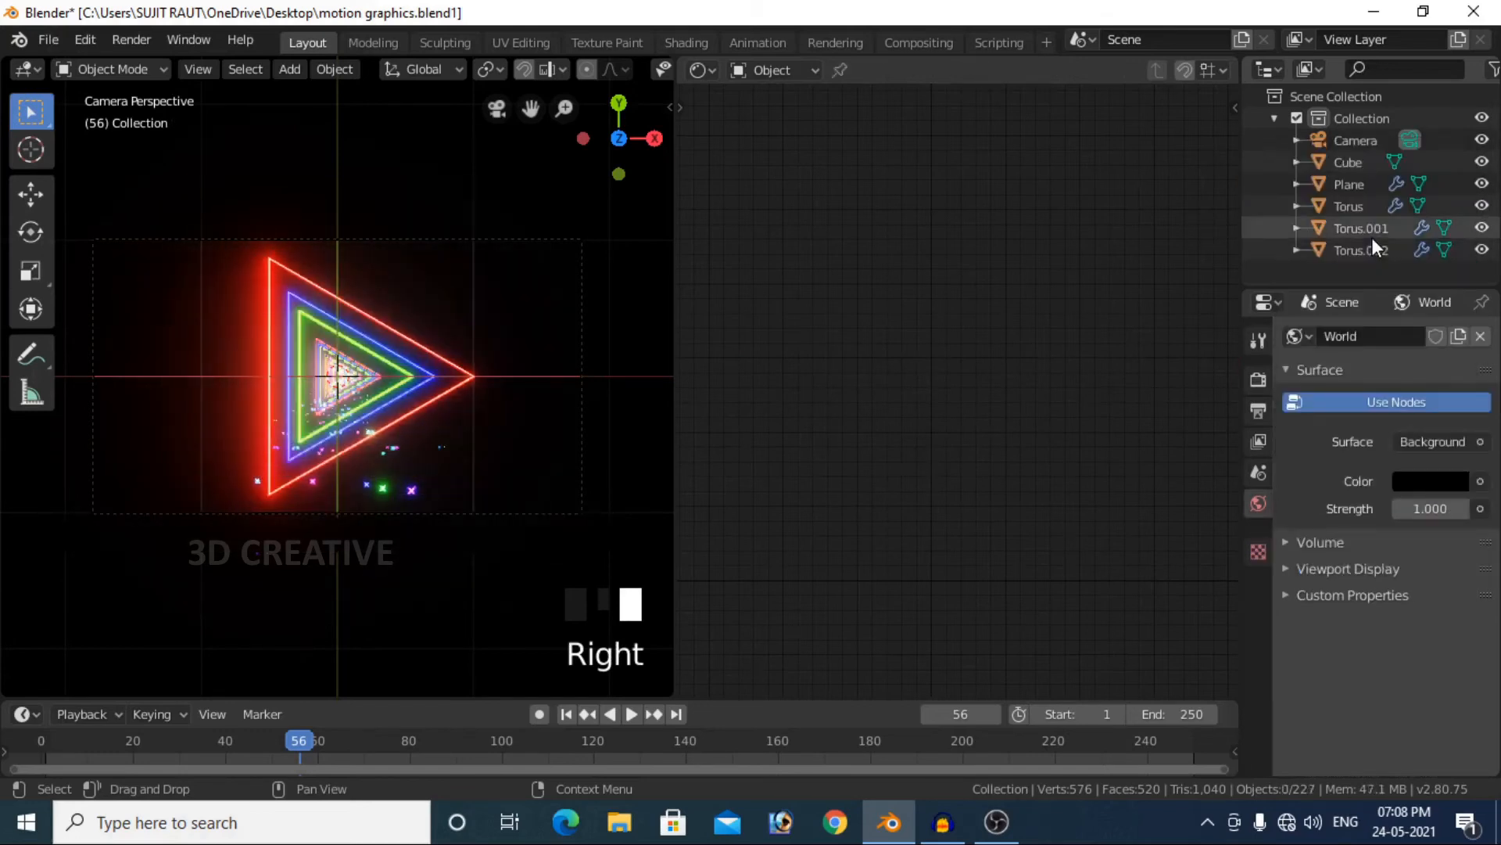
- Give the floor plane a new material and disconnect its Principled BSDF from the Material Output surface
click(473, 537)
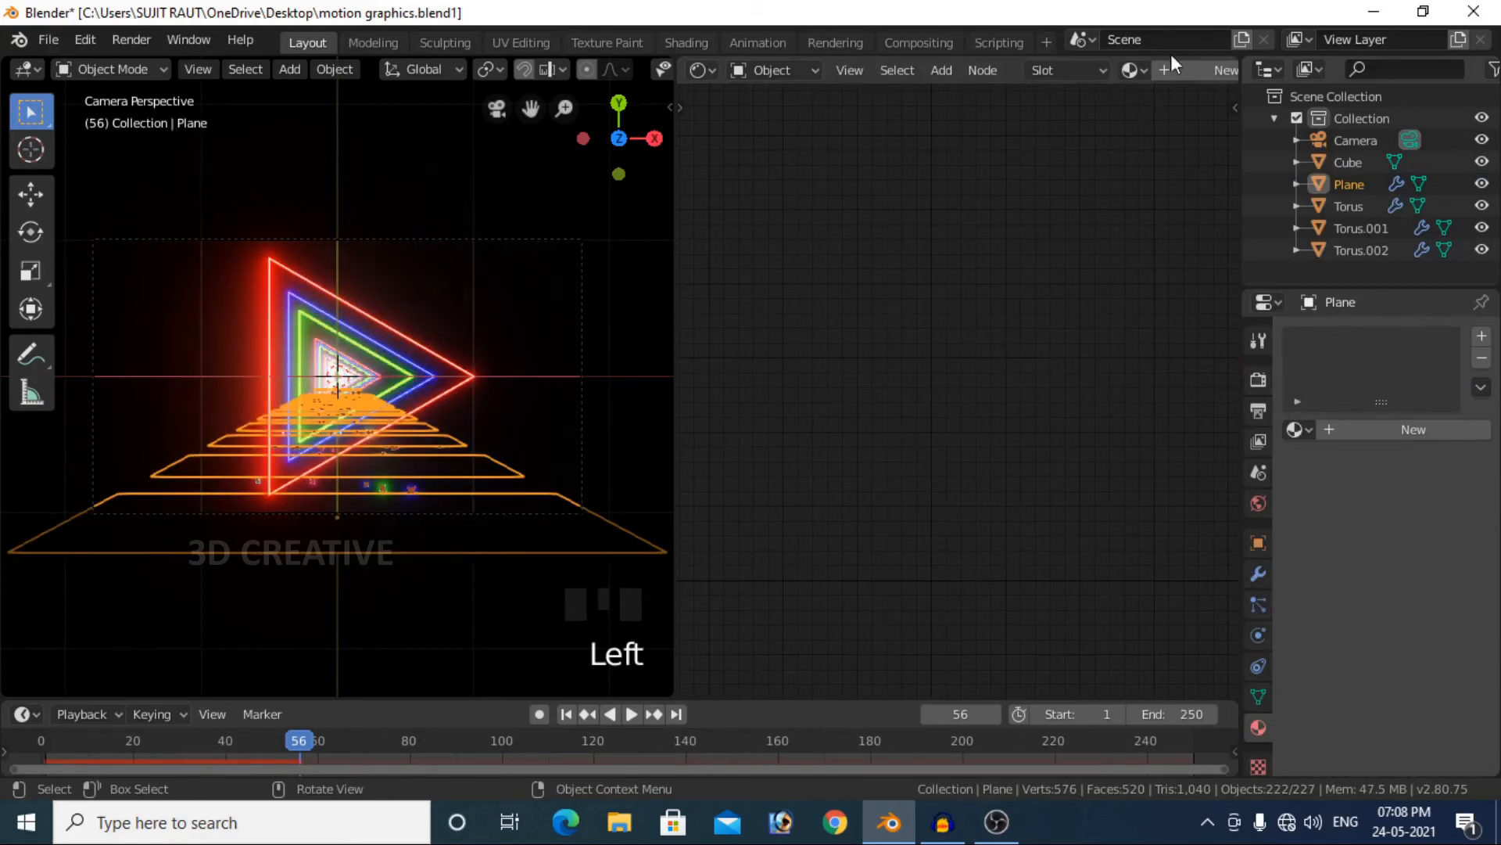
click(1190, 72)
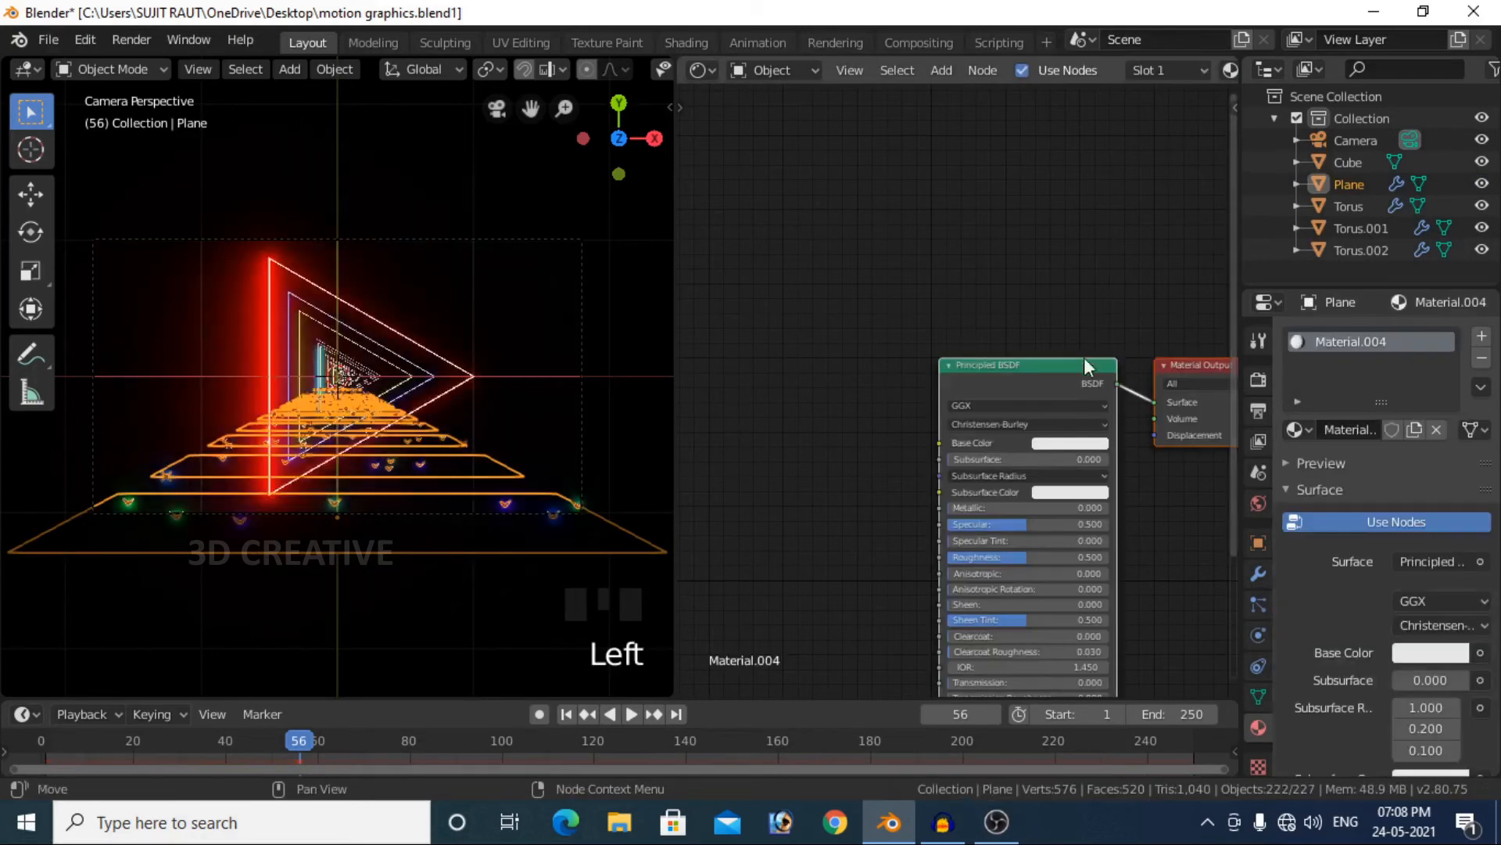
drag(1149, 402, 1078, 441)
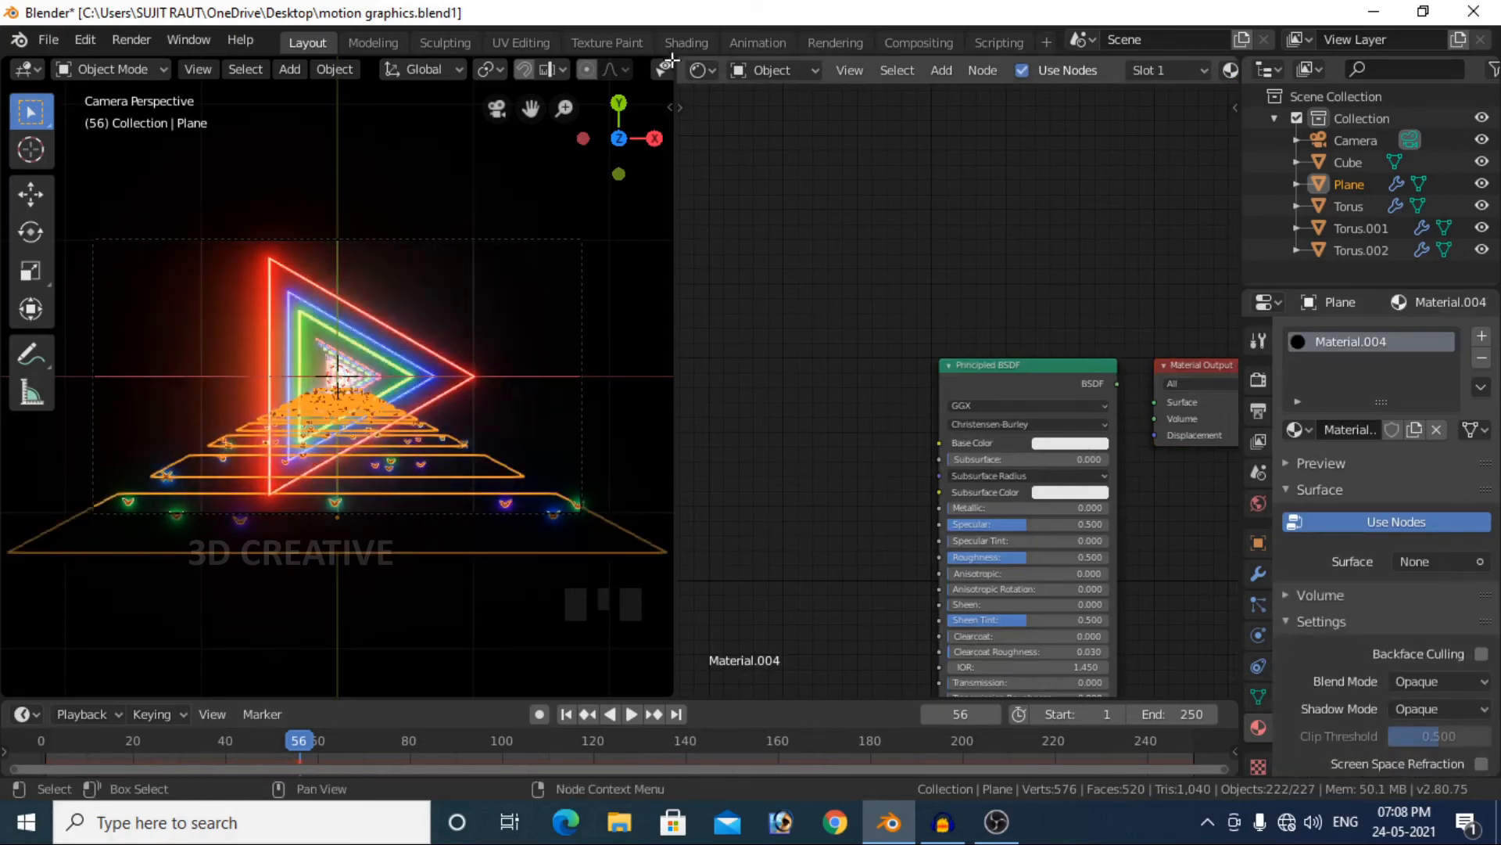
- Merge the node editor area into the 3D viewport and switch the viewport to solid shading
drag(671, 61, 973, 431)
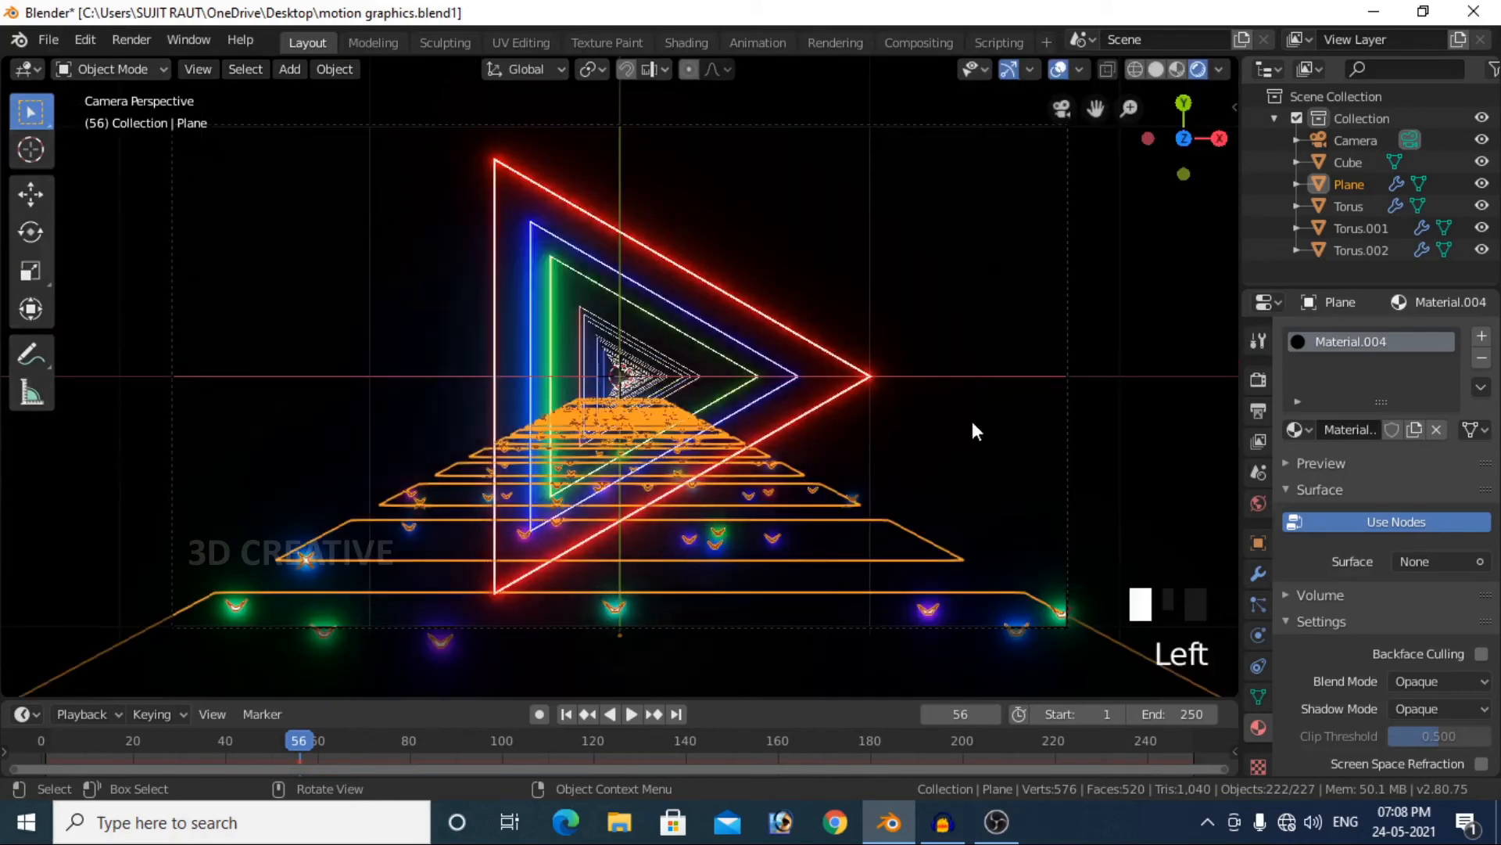
scroll(1001, 390, down, 2)
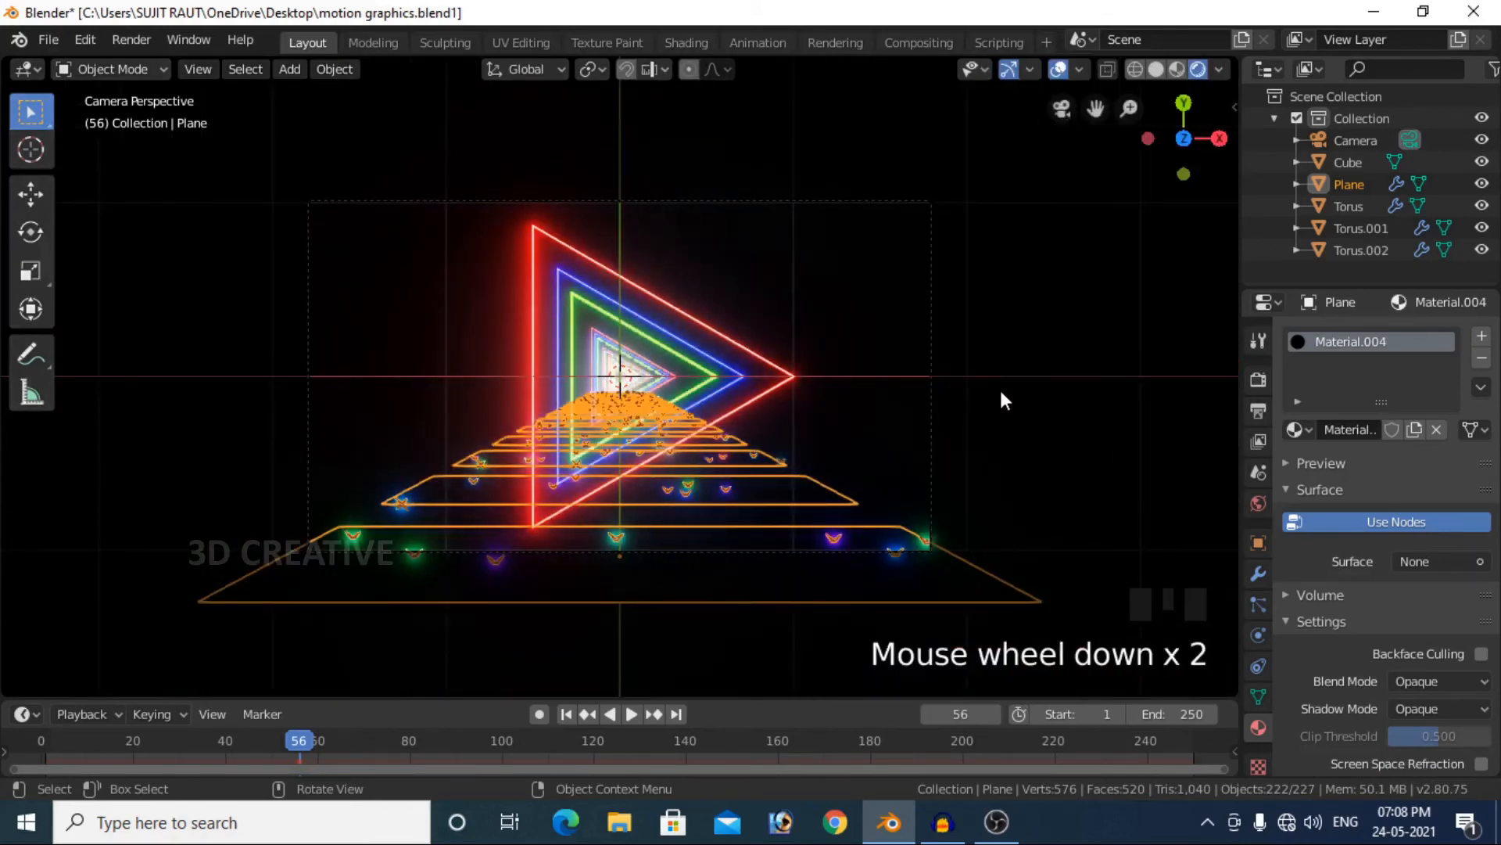
click(1076, 394)
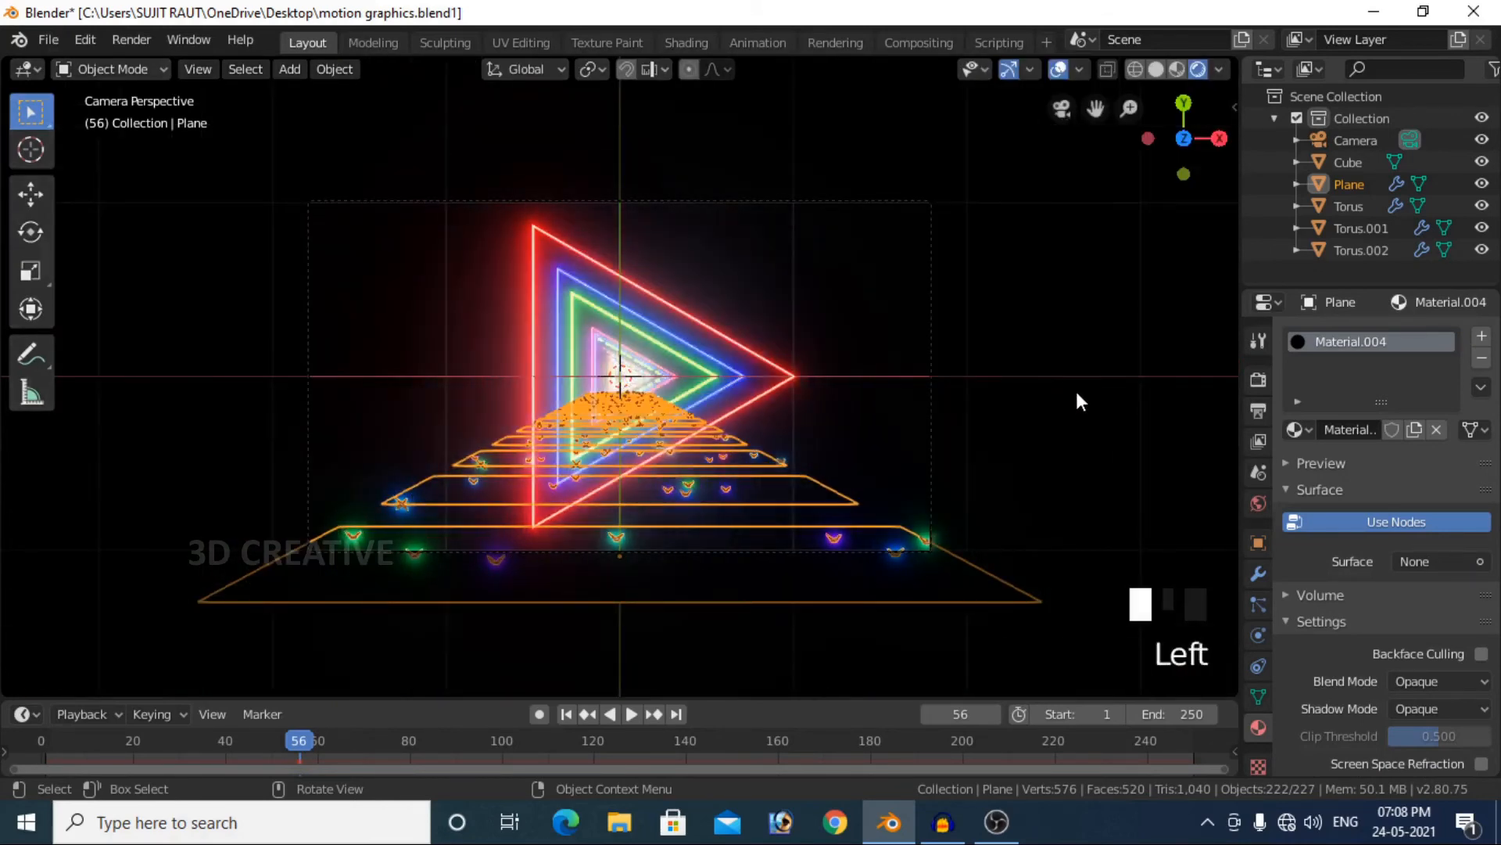
click(1157, 68)
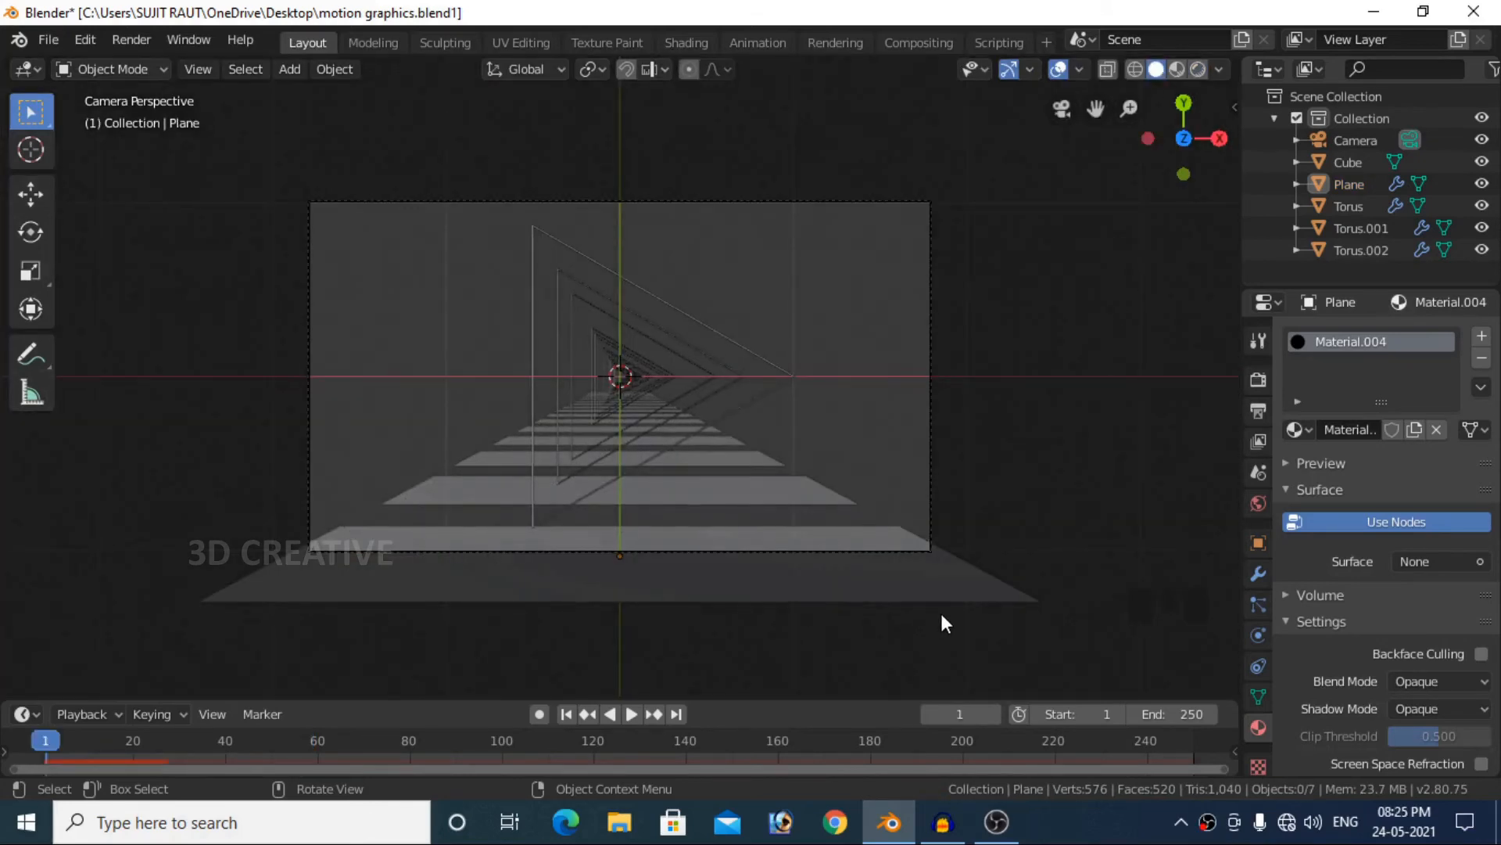
- Move the camera to a Z location of about 6.41 m and keyframe its location at frame 1
click(940, 463)
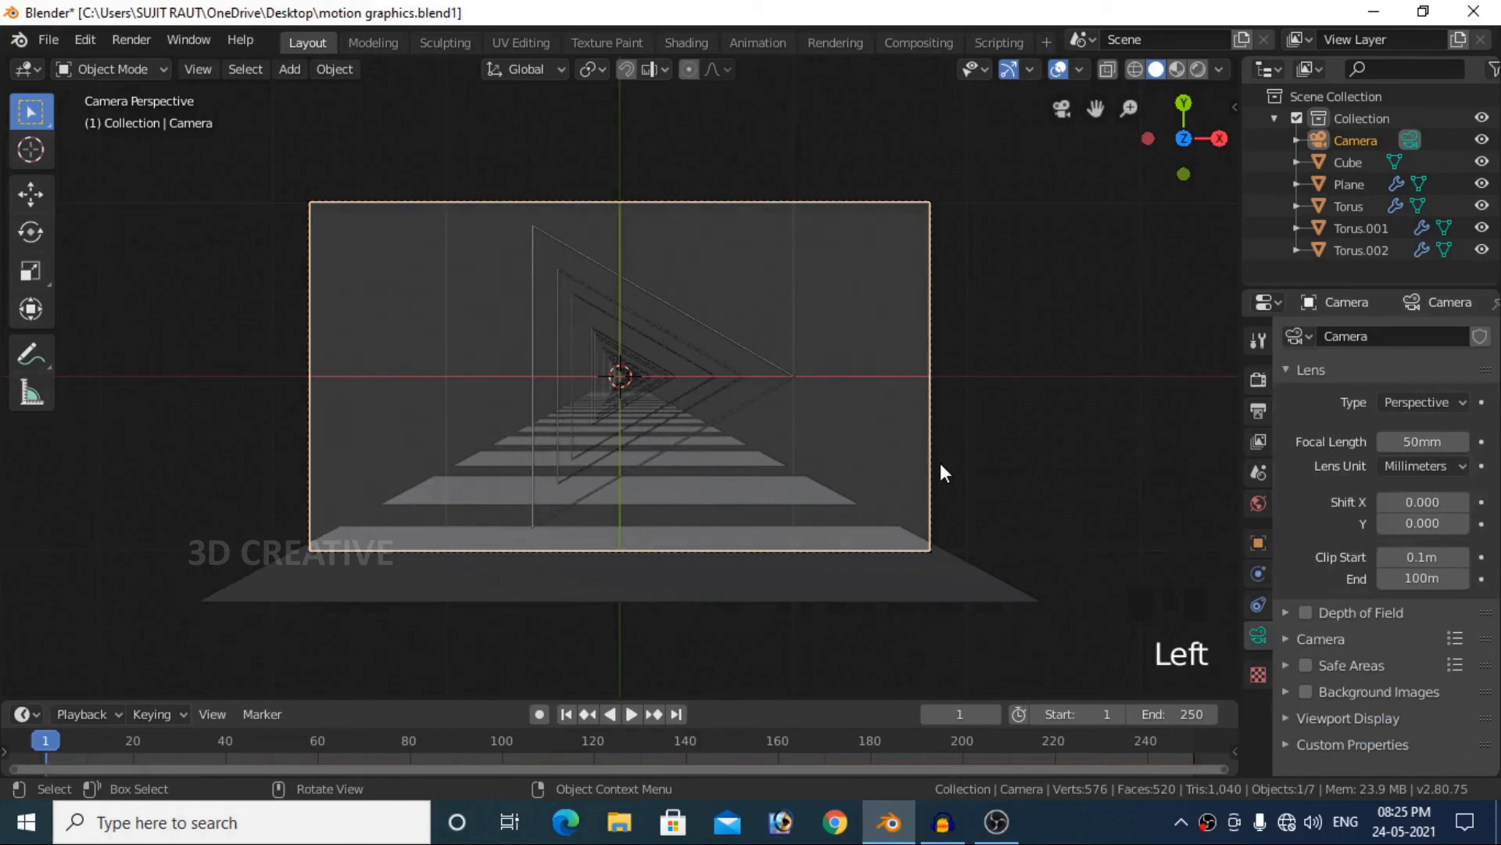
click(1258, 543)
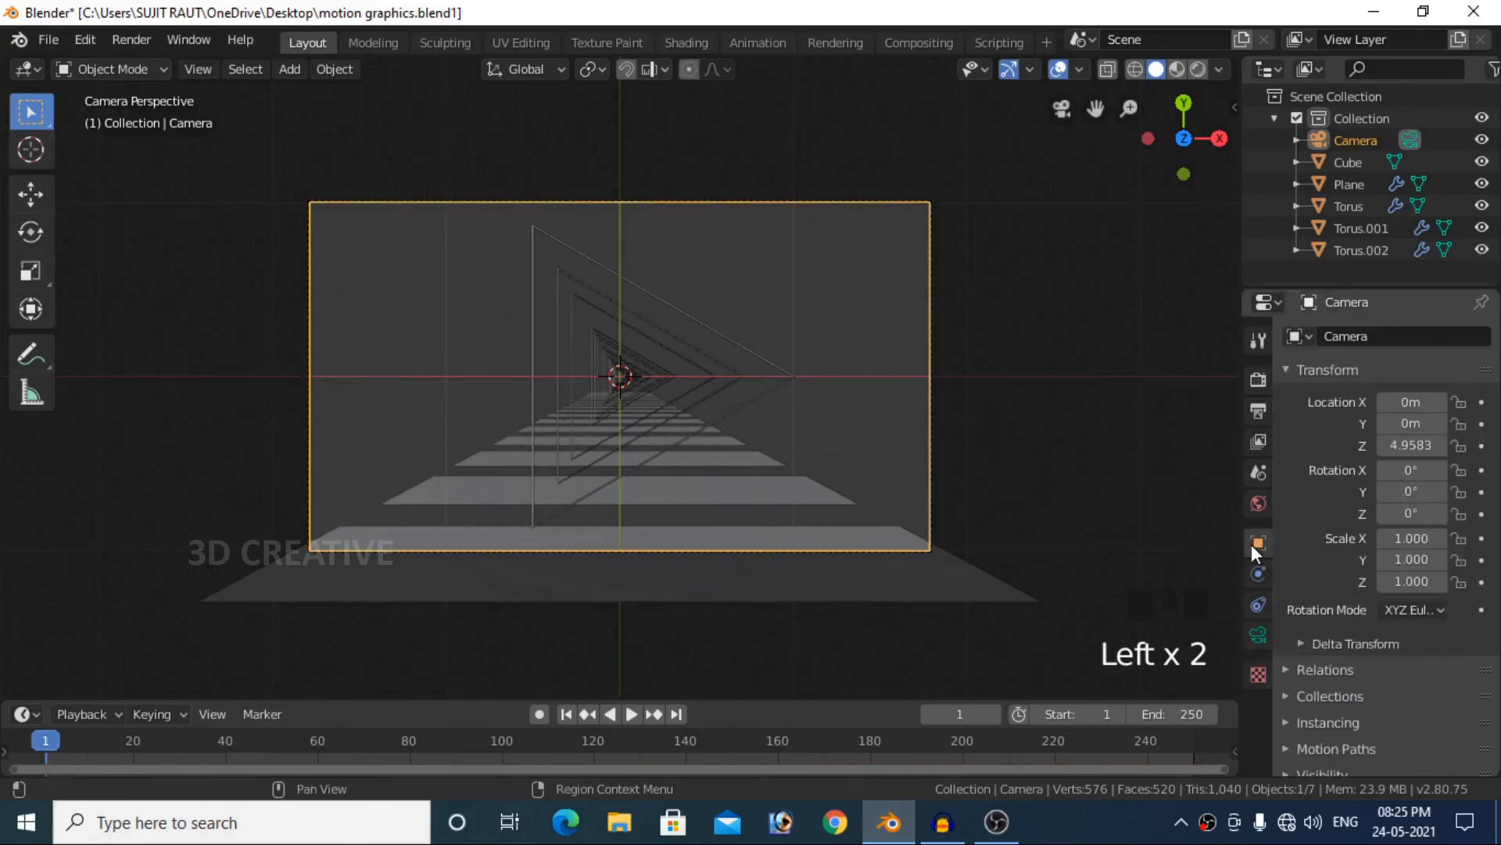
mouse_move(1411, 445)
mouse_down()
mouse_move(1392, 445)
mouse_move(1466, 445)
mouse_move(1437, 445)
mouse_up()
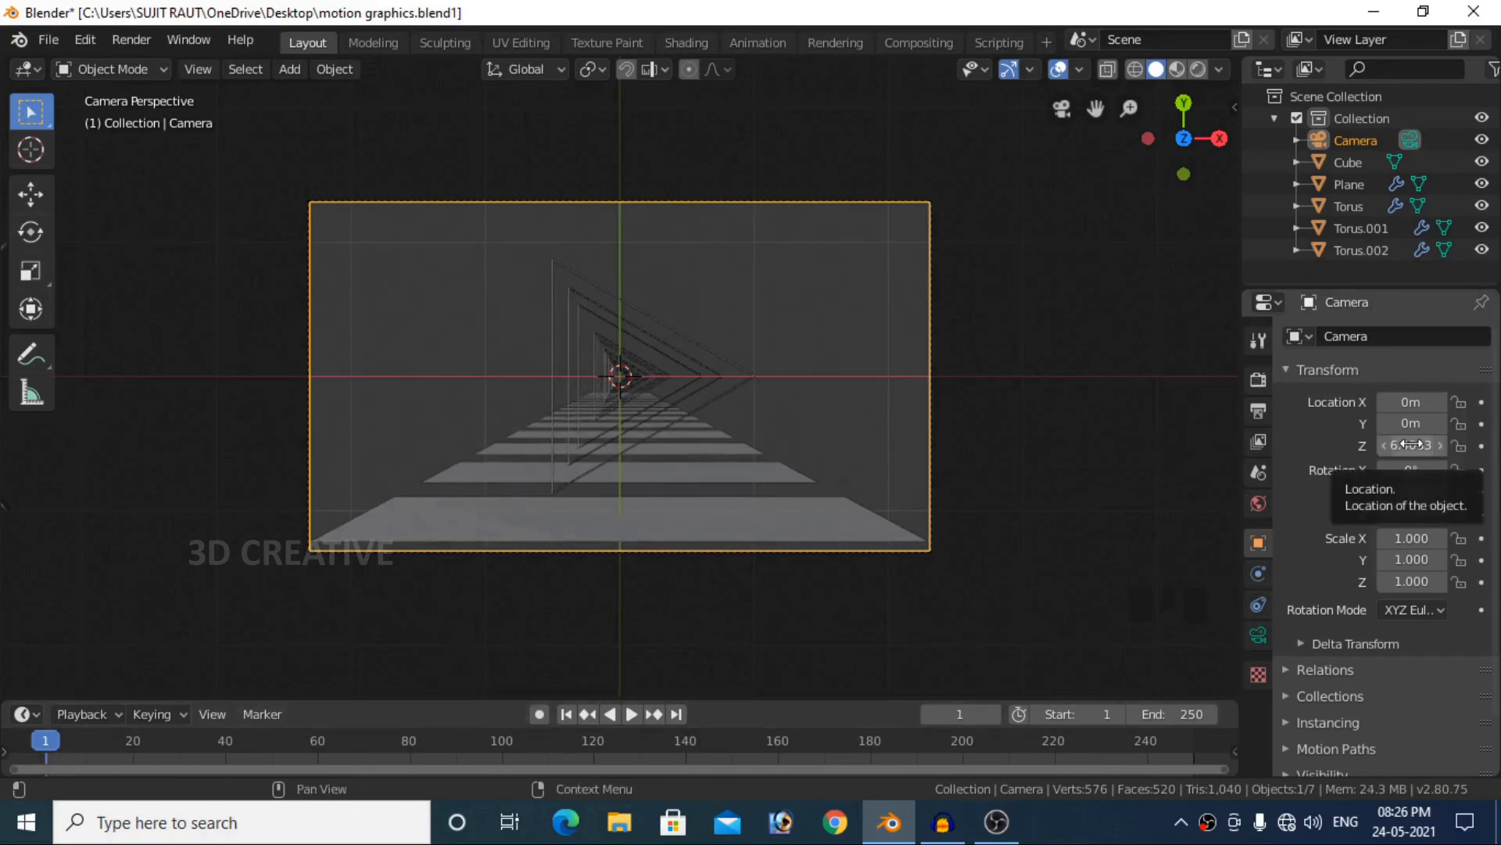
key(i)
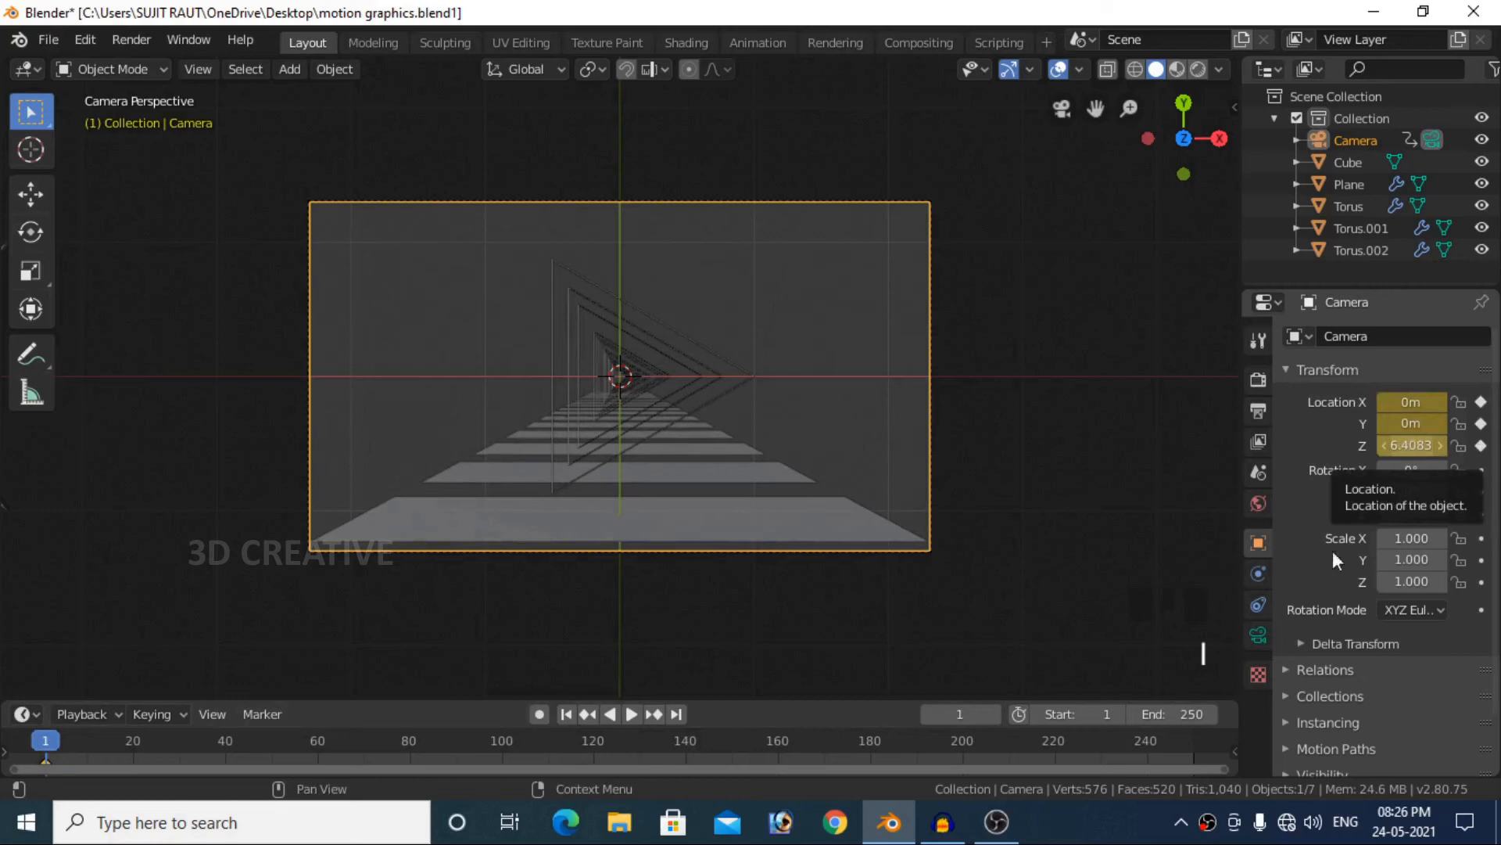
- Enlarge the timeline area and reselect the camera to show its keyframes
click(710, 696)
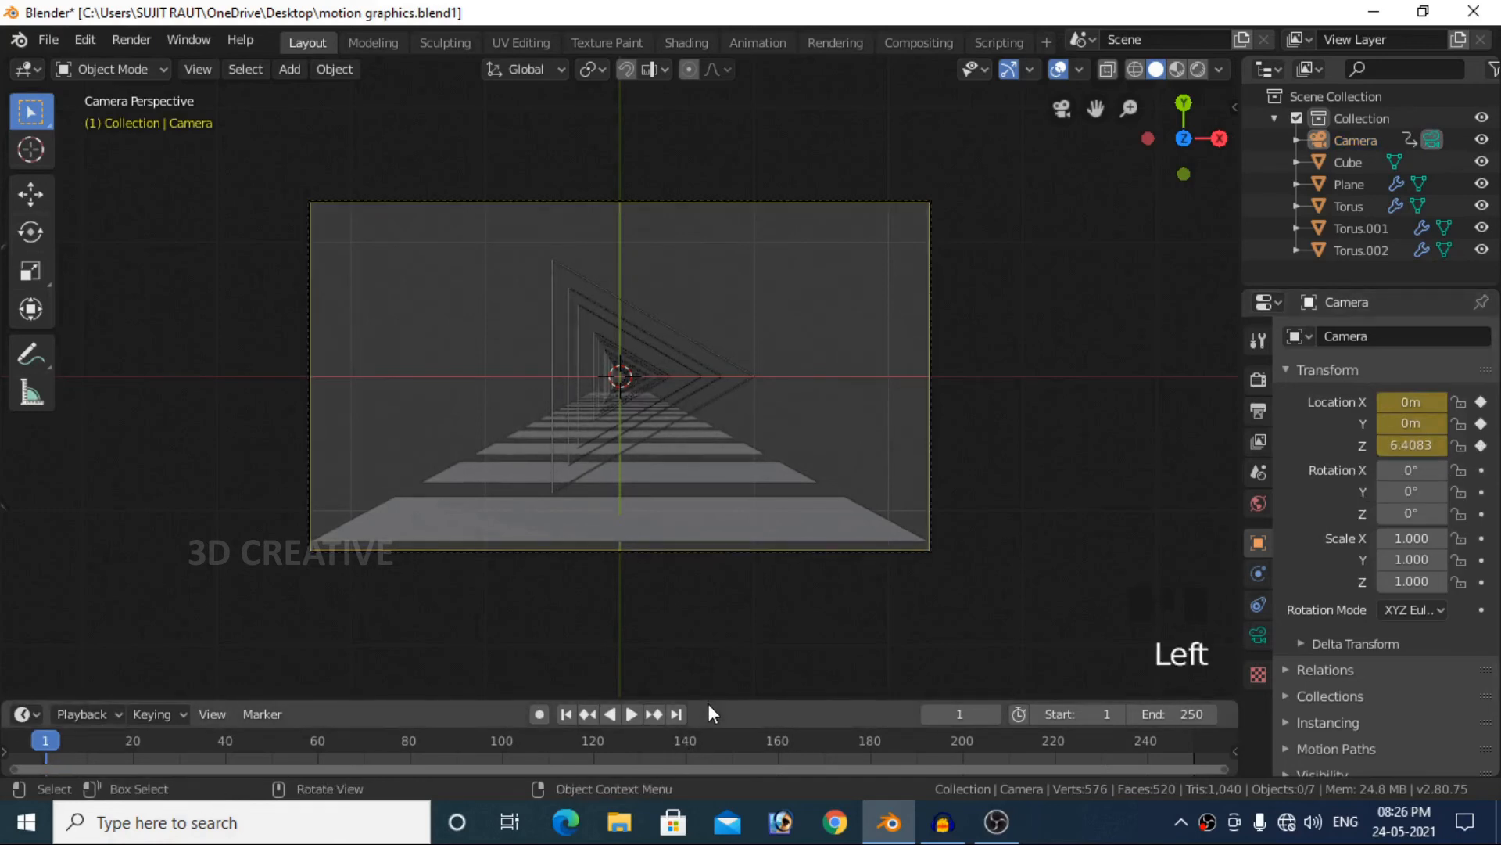
drag(706, 700, 702, 646)
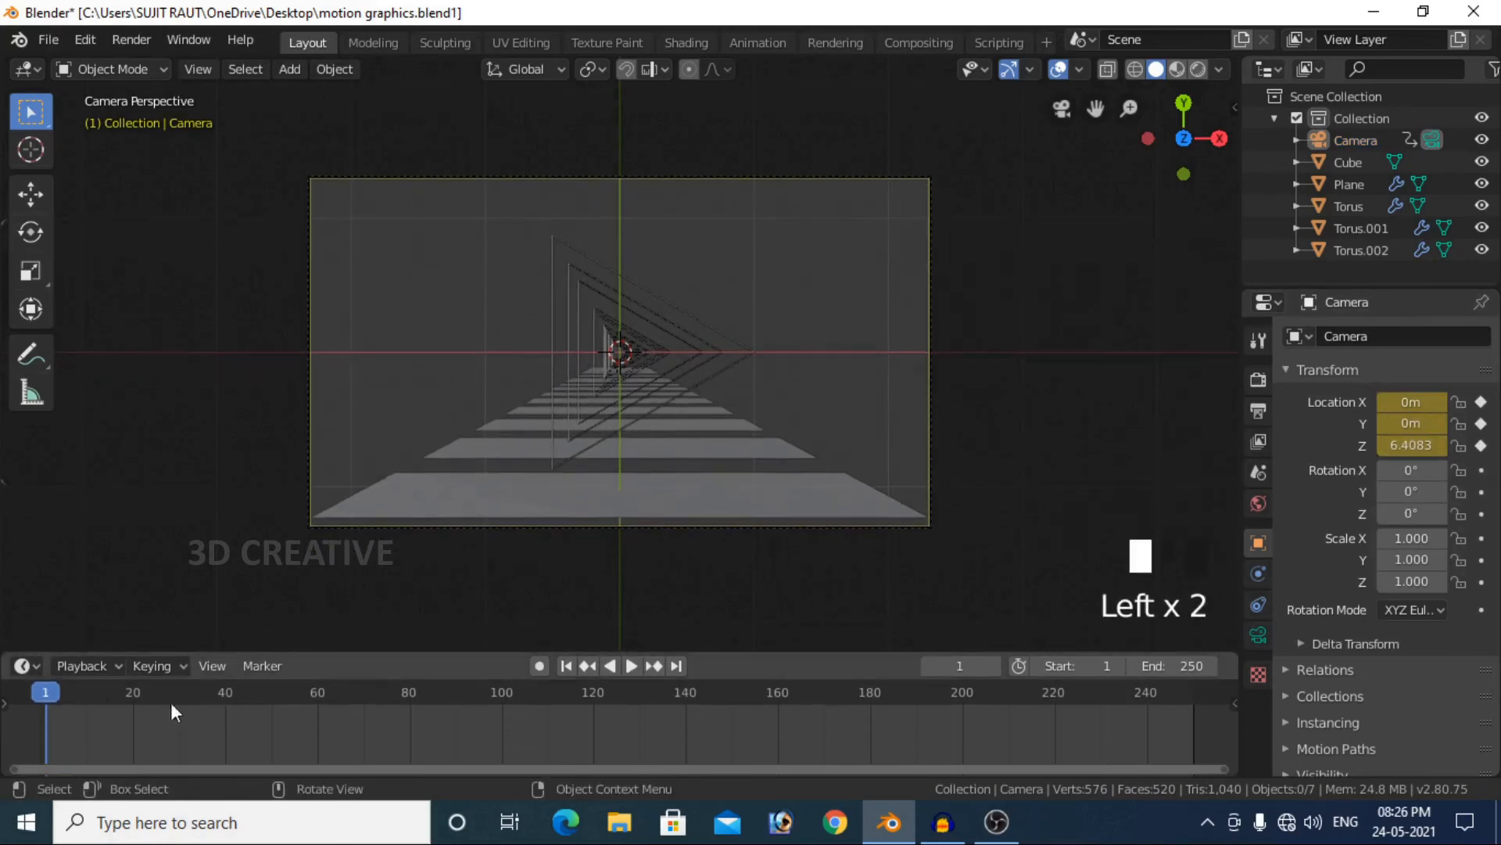
click(937, 446)
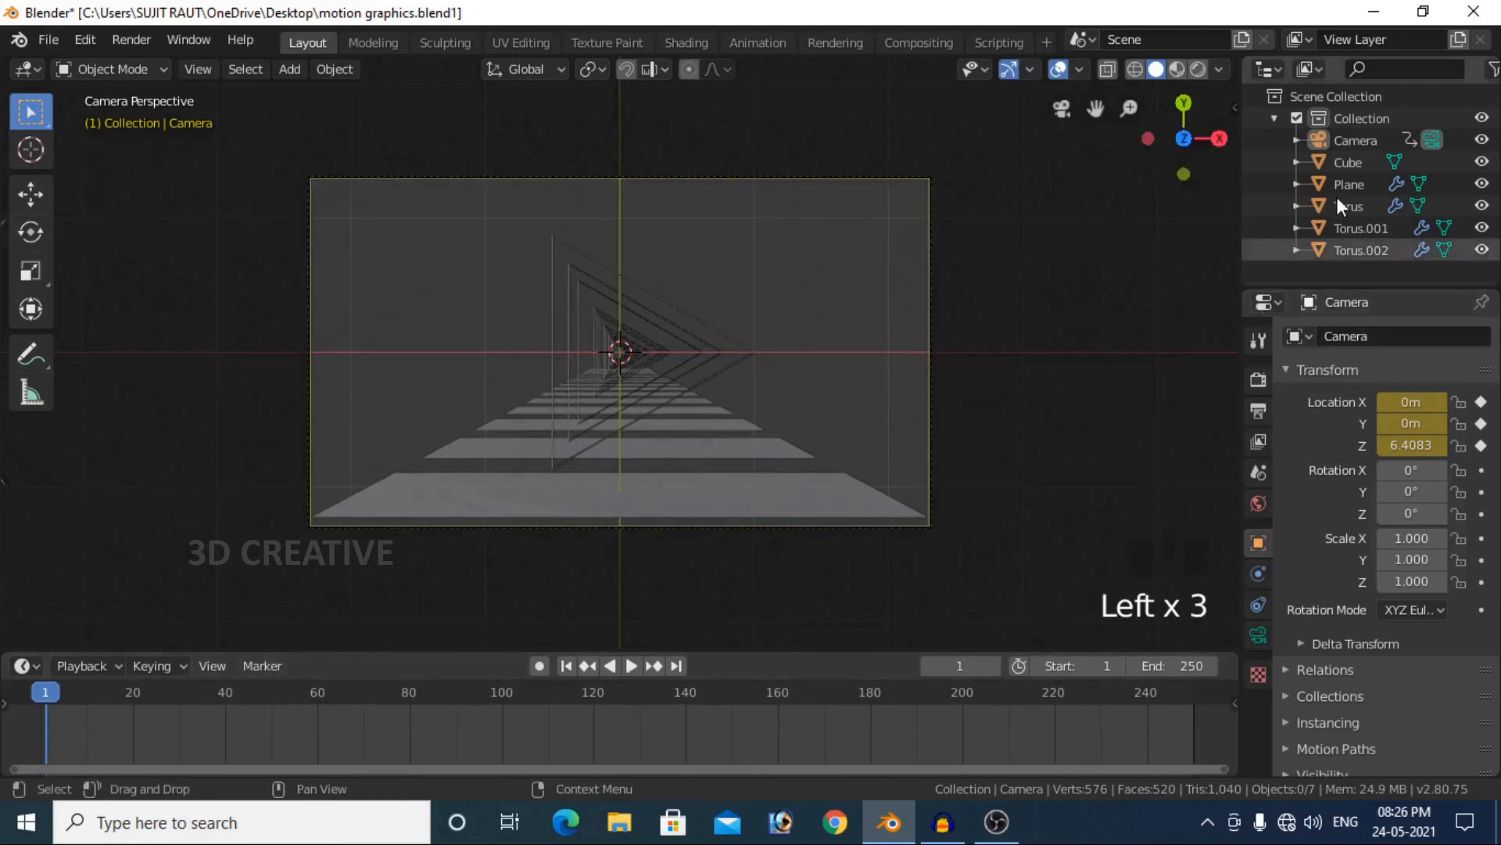
click(1339, 141)
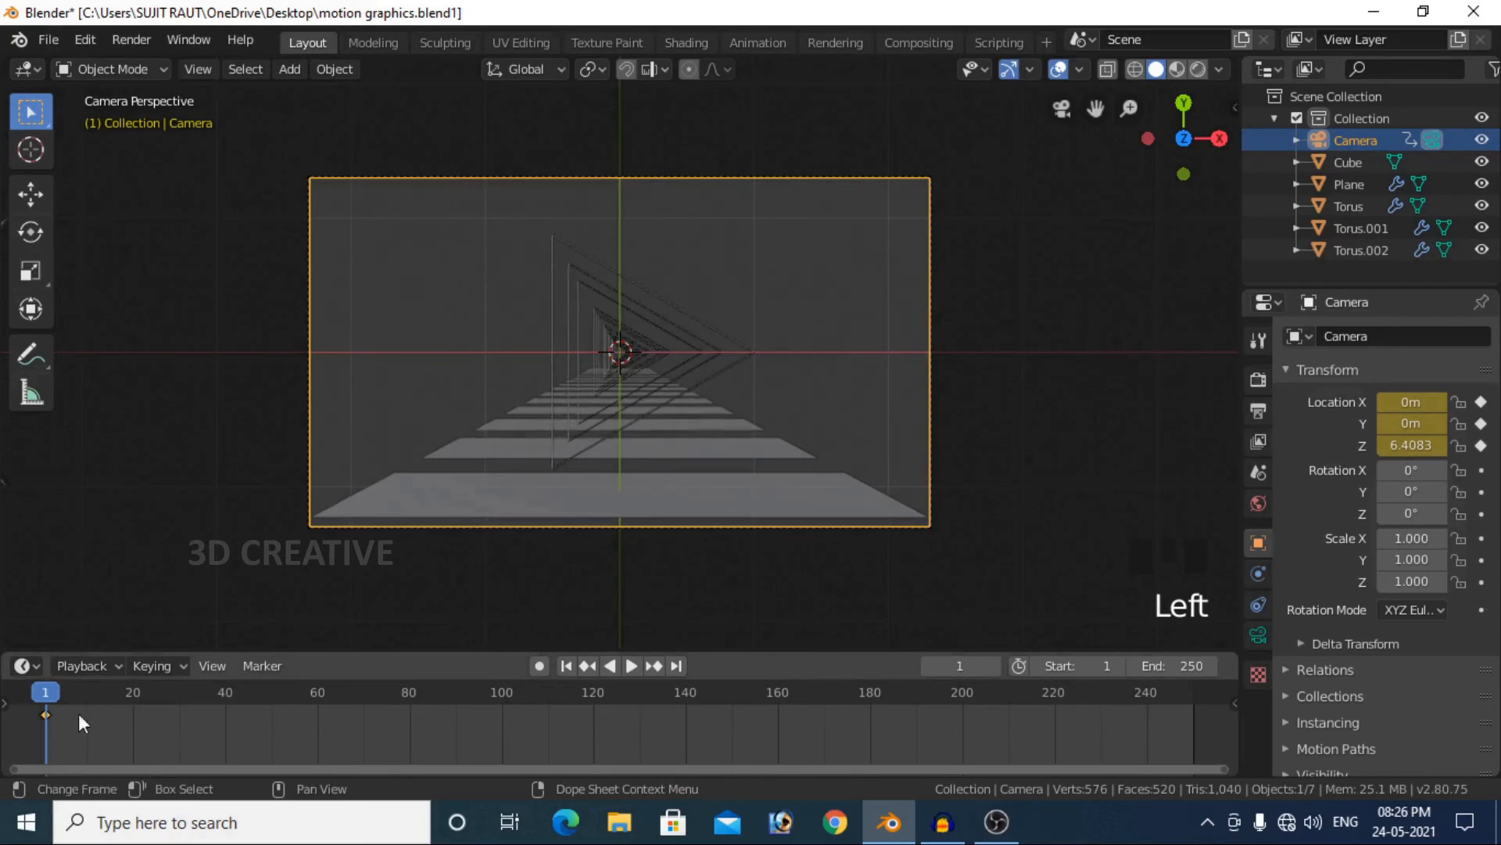
- At frame 250, set the camera's Z location to -20 m and keyframe its location
click(678, 666)
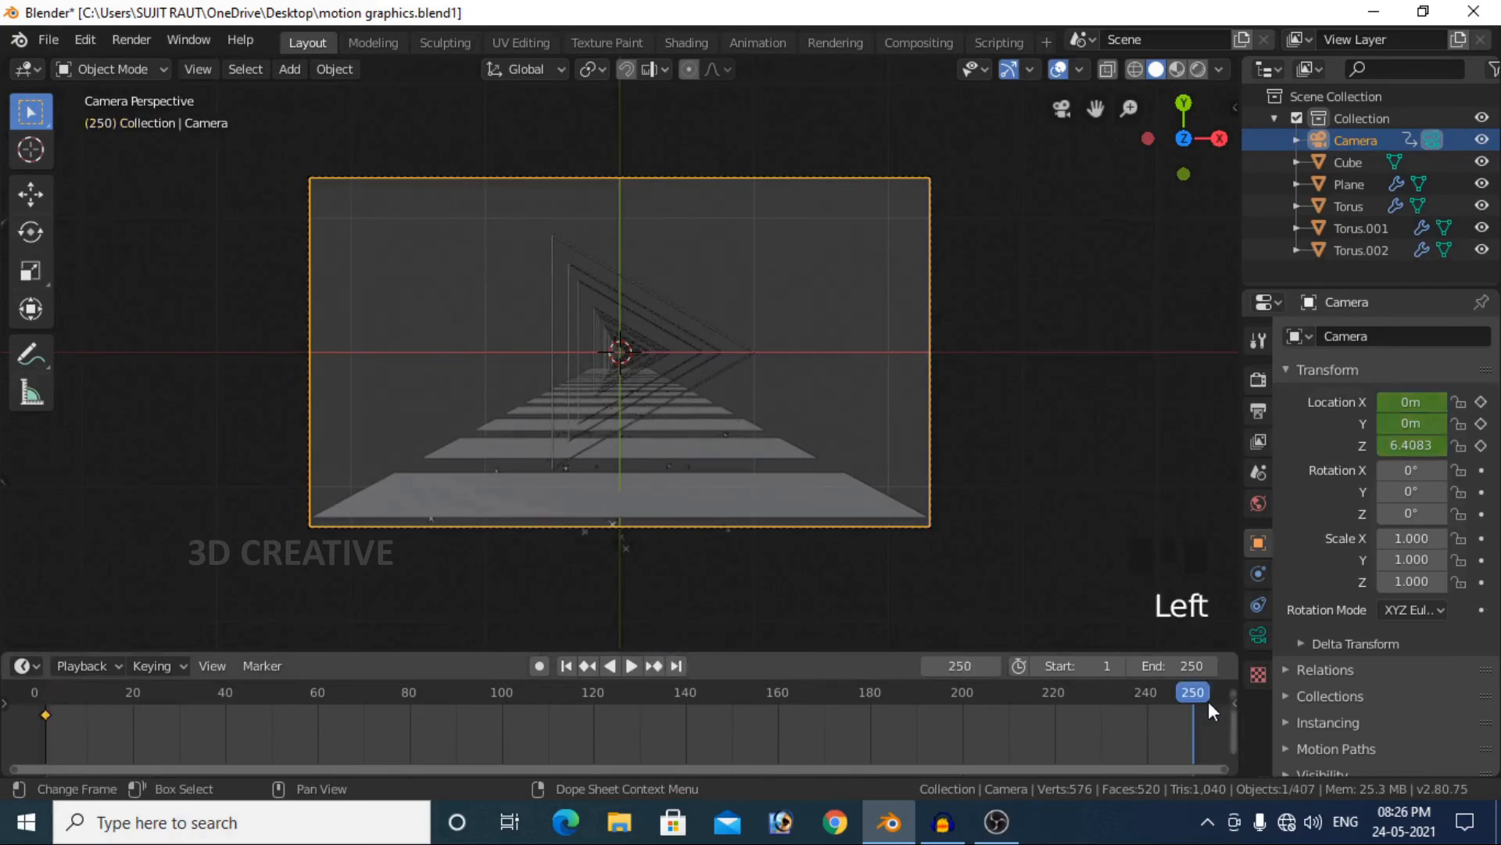
drag(1436, 444, 1218, 444)
click(1417, 444)
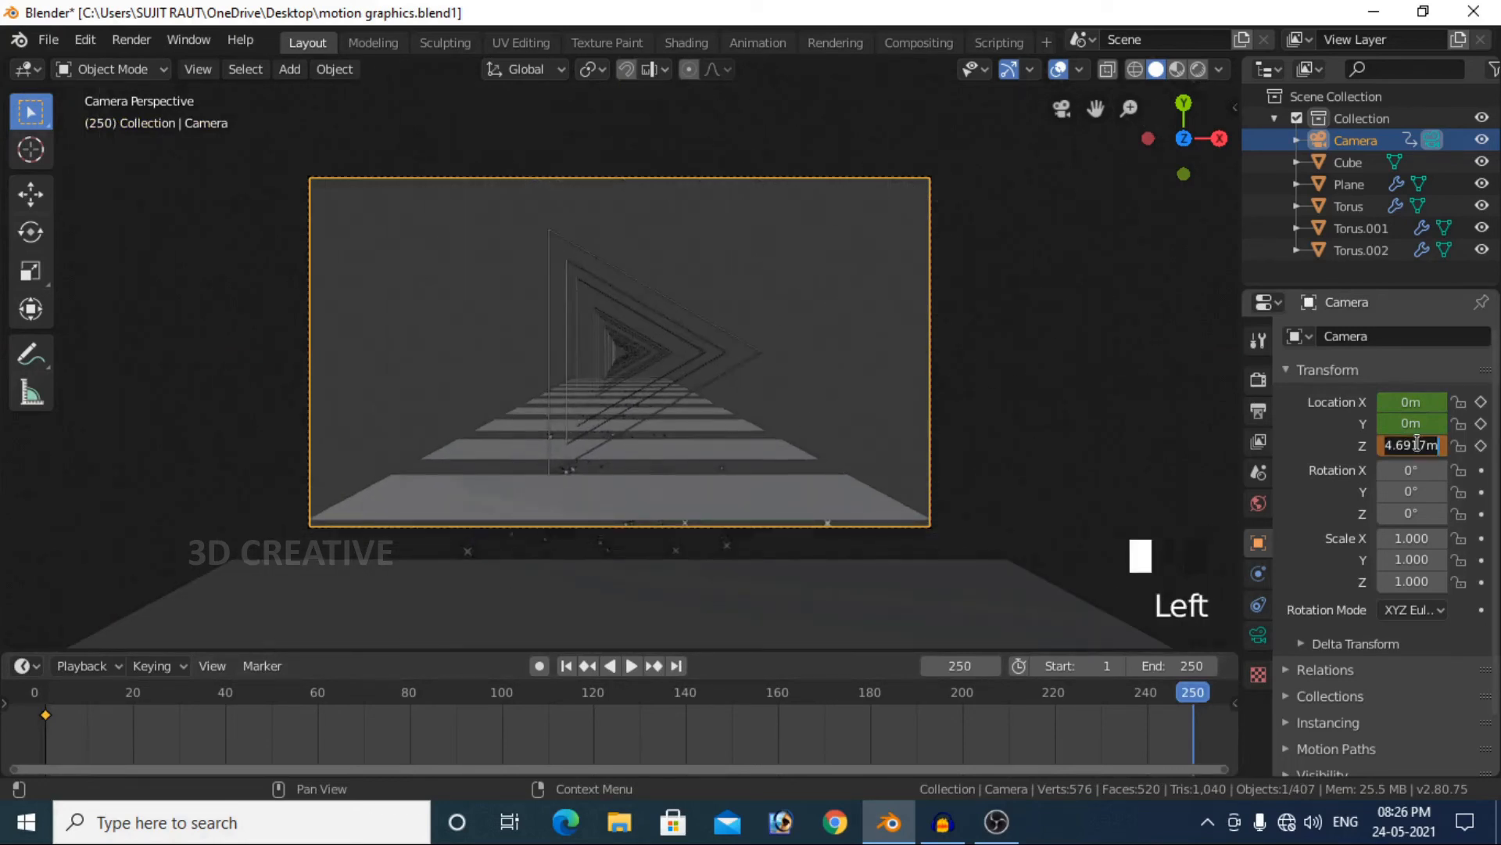
text(-20)
key(Return)
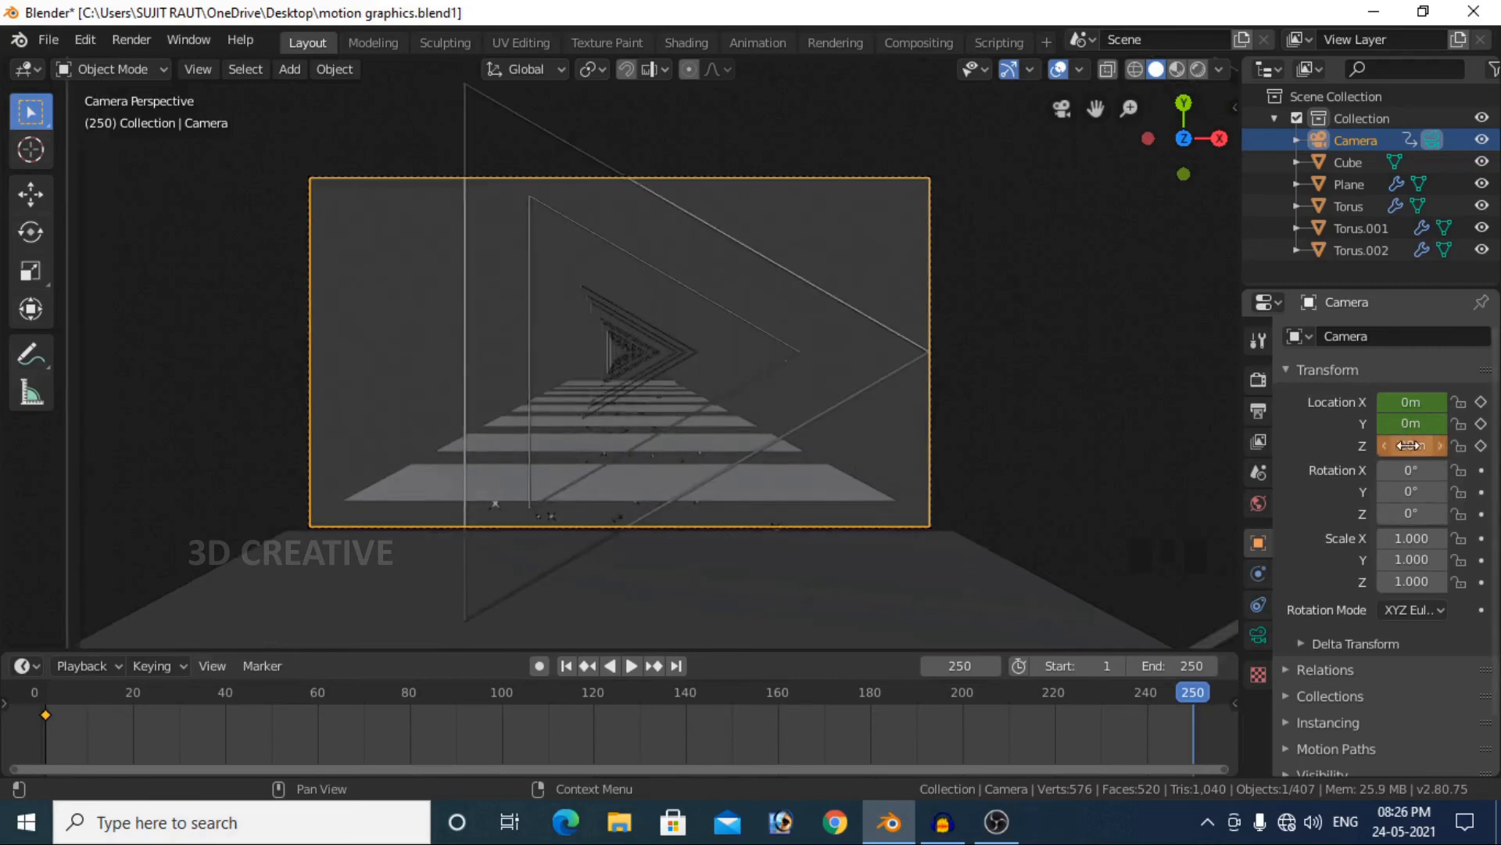
key(i)
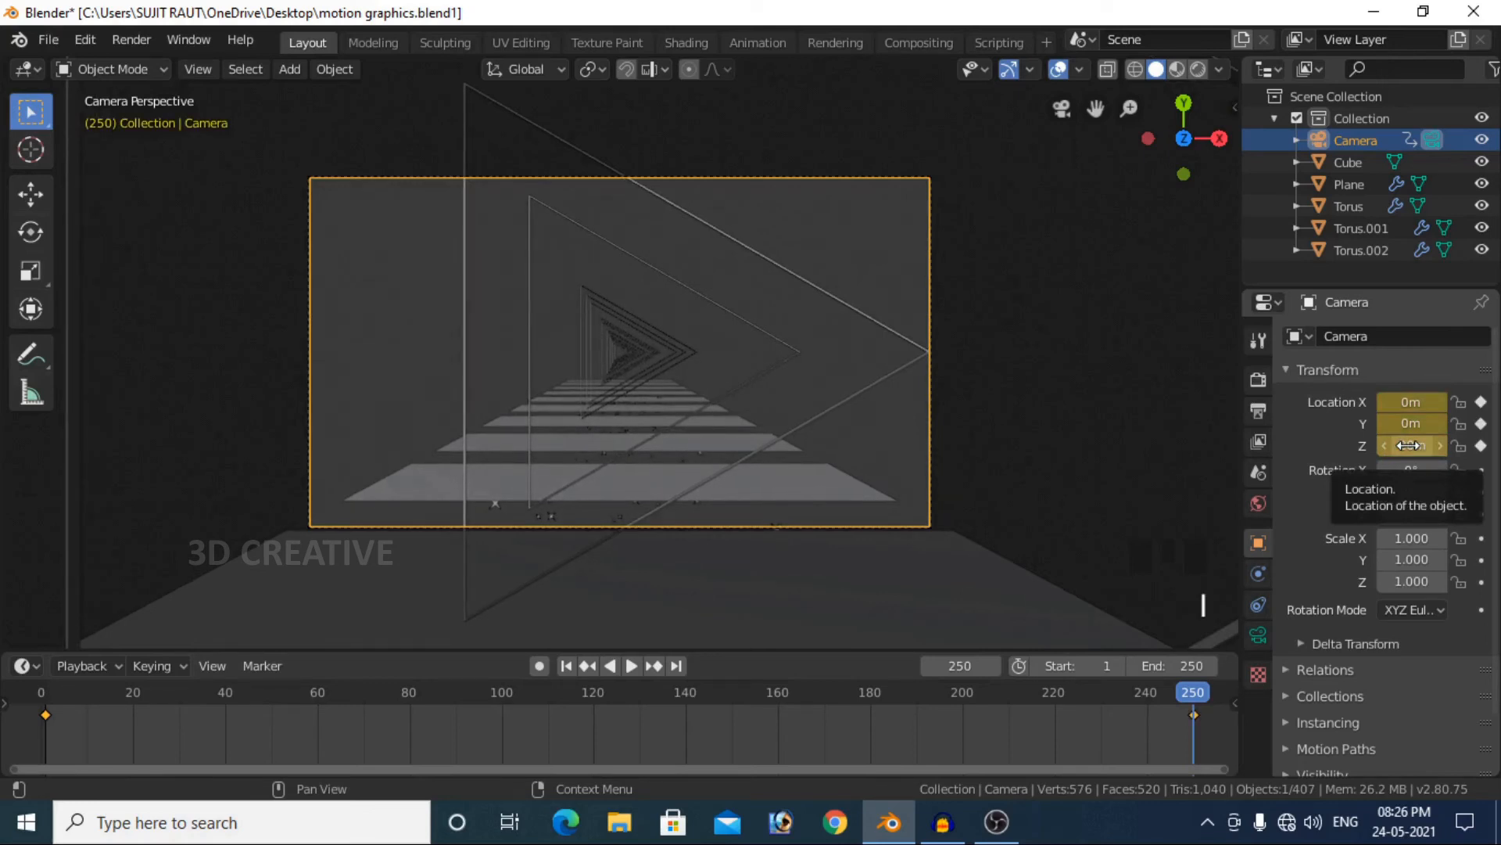
- Return to frame 1 and keyframe the rotation of the outer triangle, Torus, at 0°
click(574, 668)
click(748, 361)
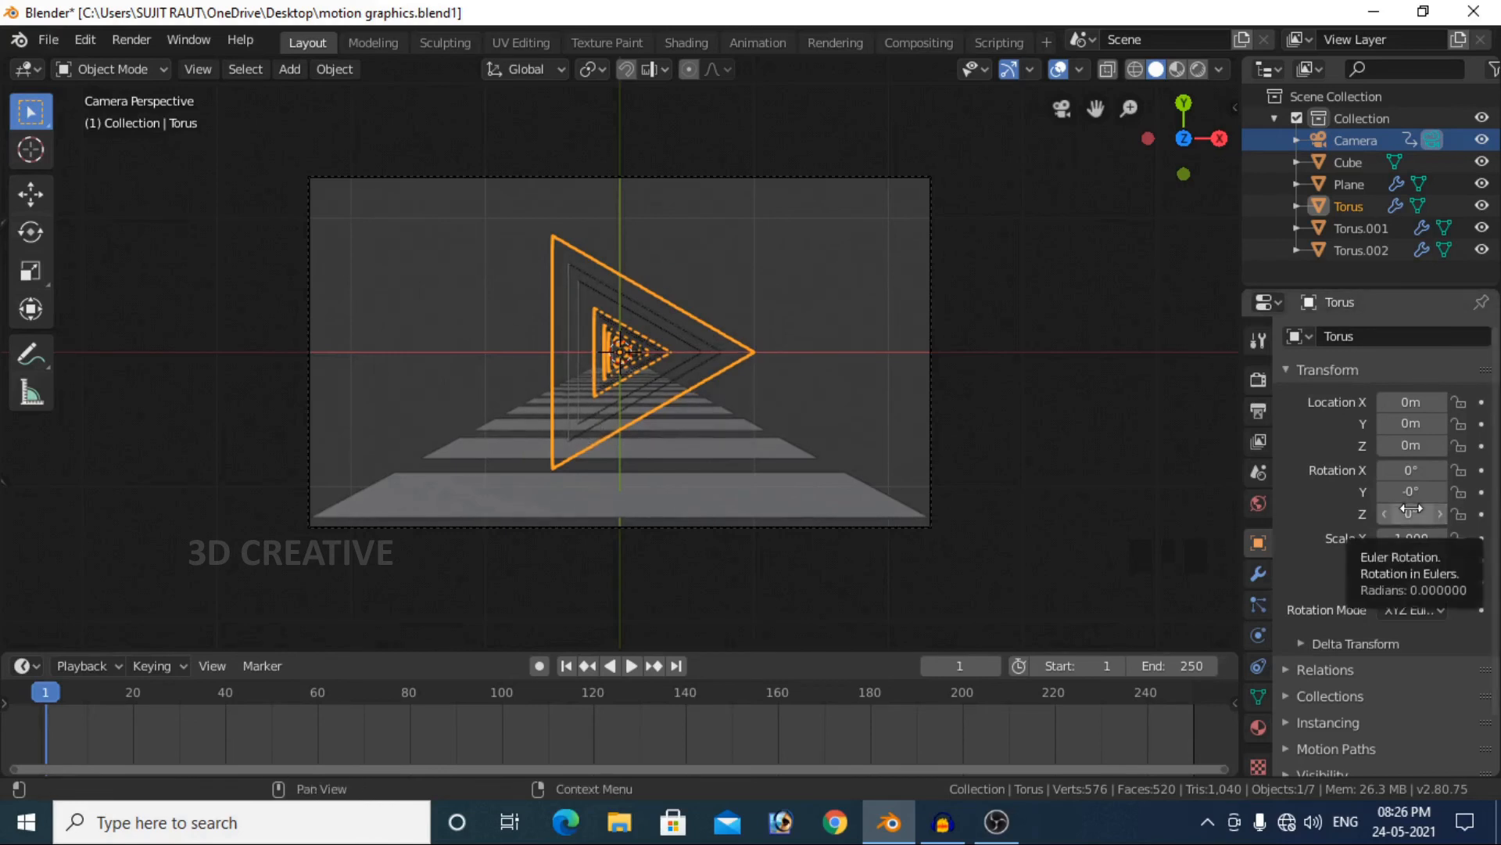
key(i)
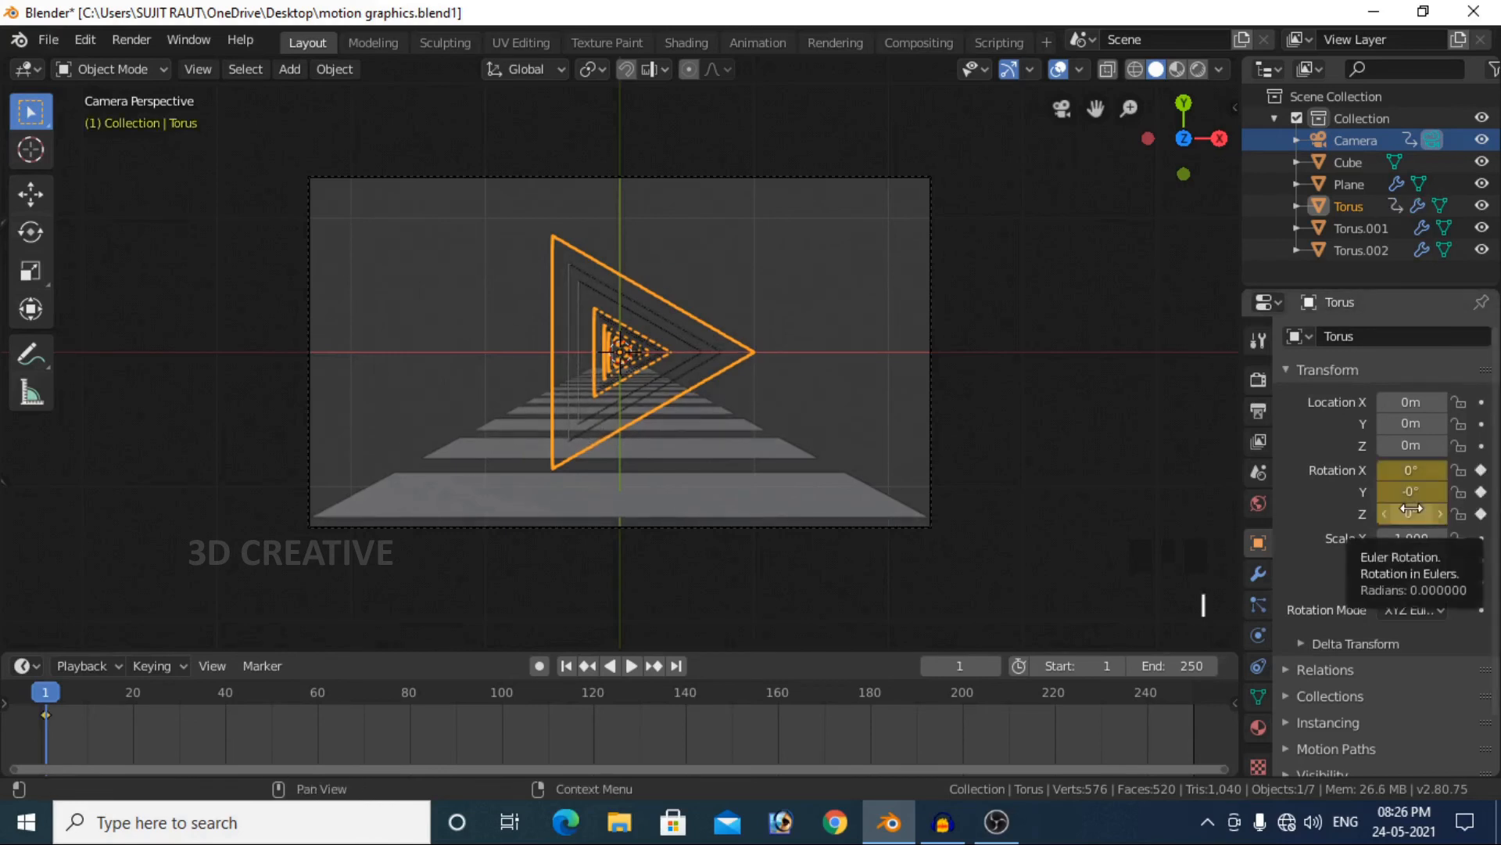
- At frame 250, set the Torus triangle's Z rotation to 300° and keyframe its rotation
click(676, 665)
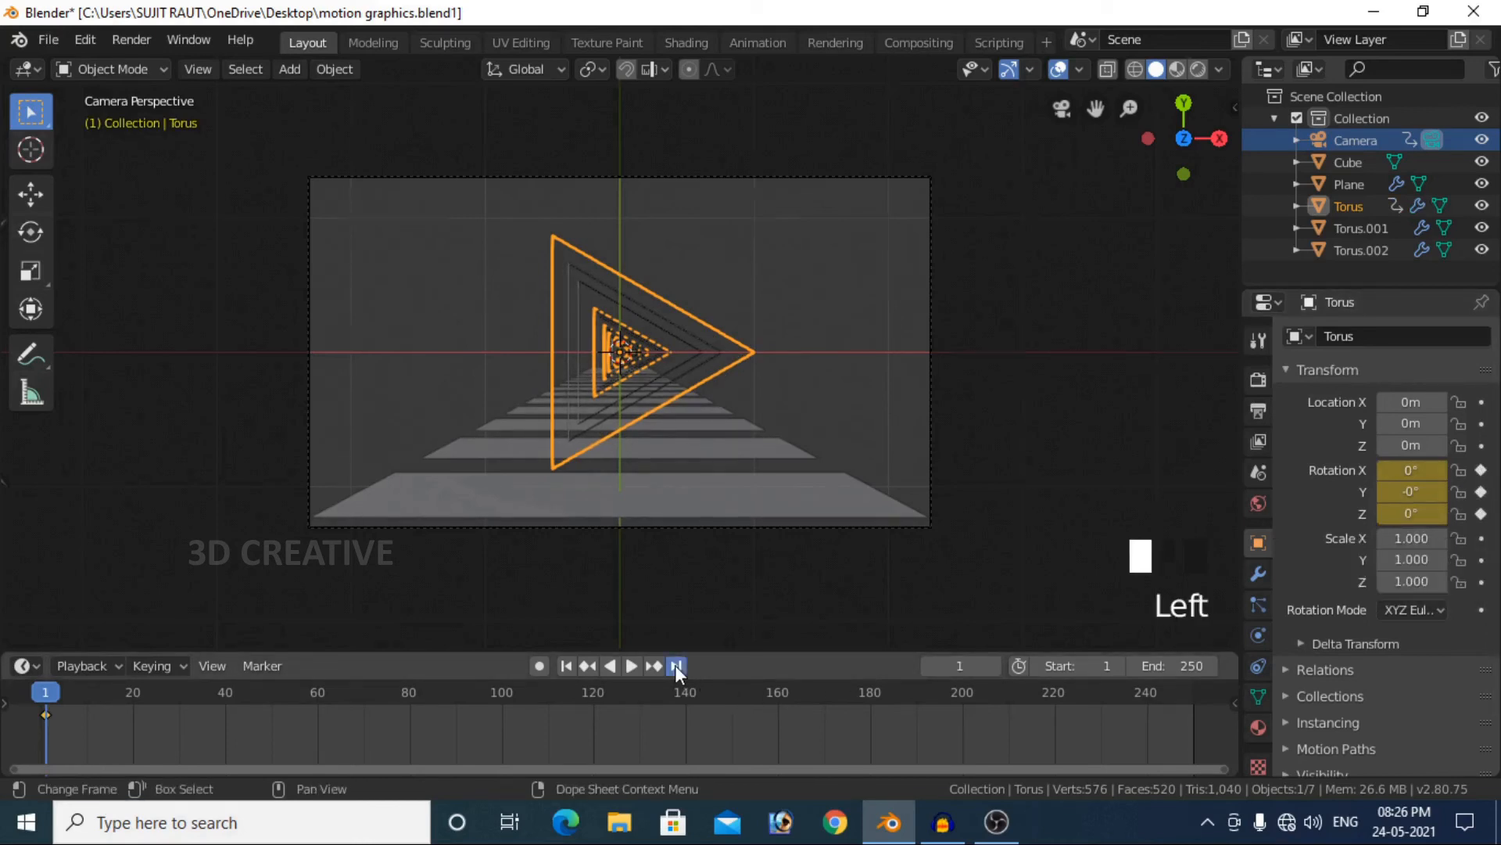
click(1419, 516)
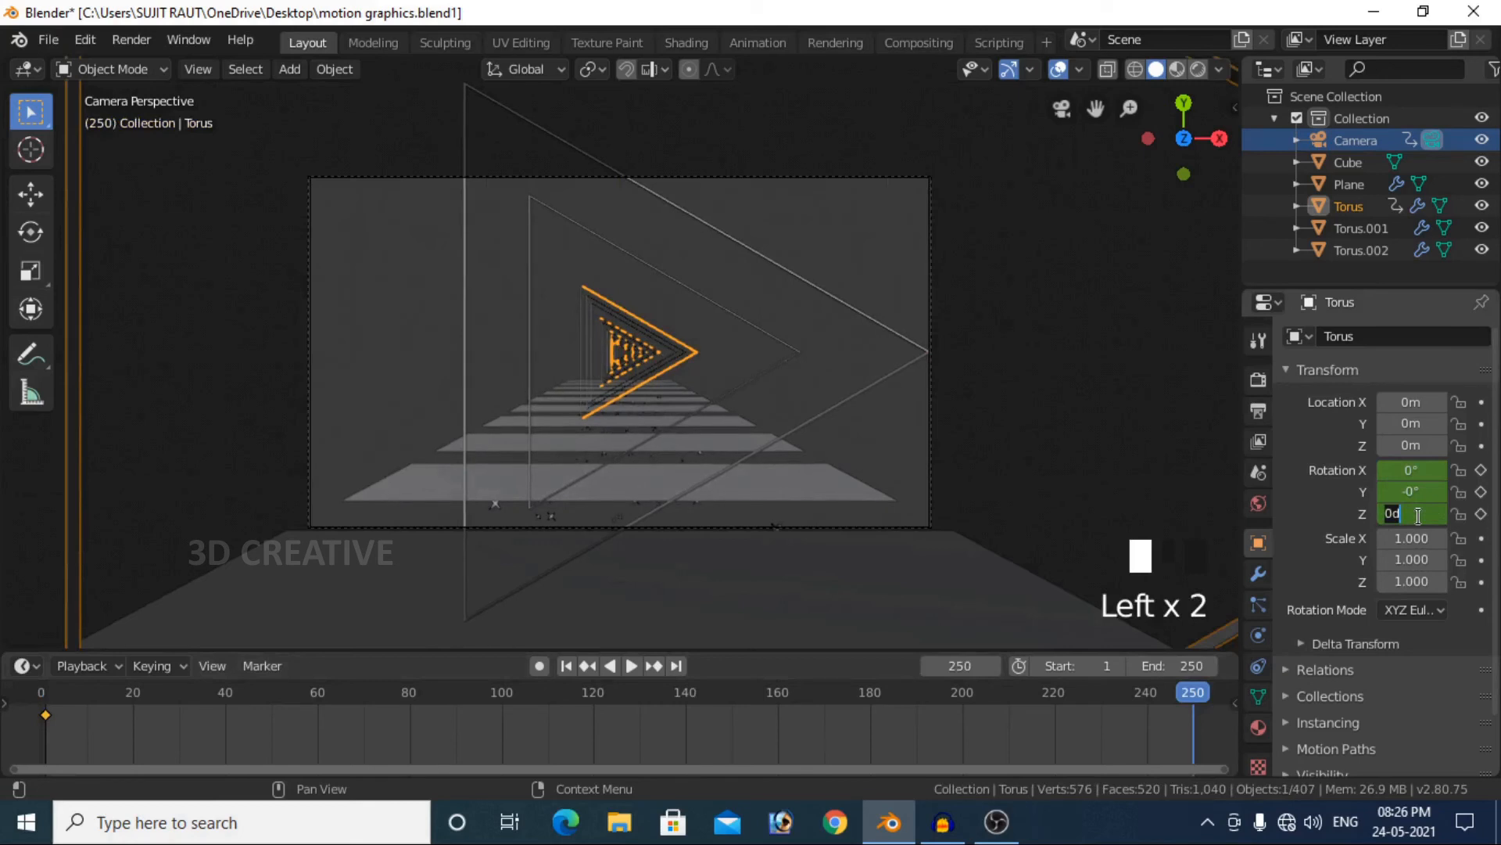
text(300)
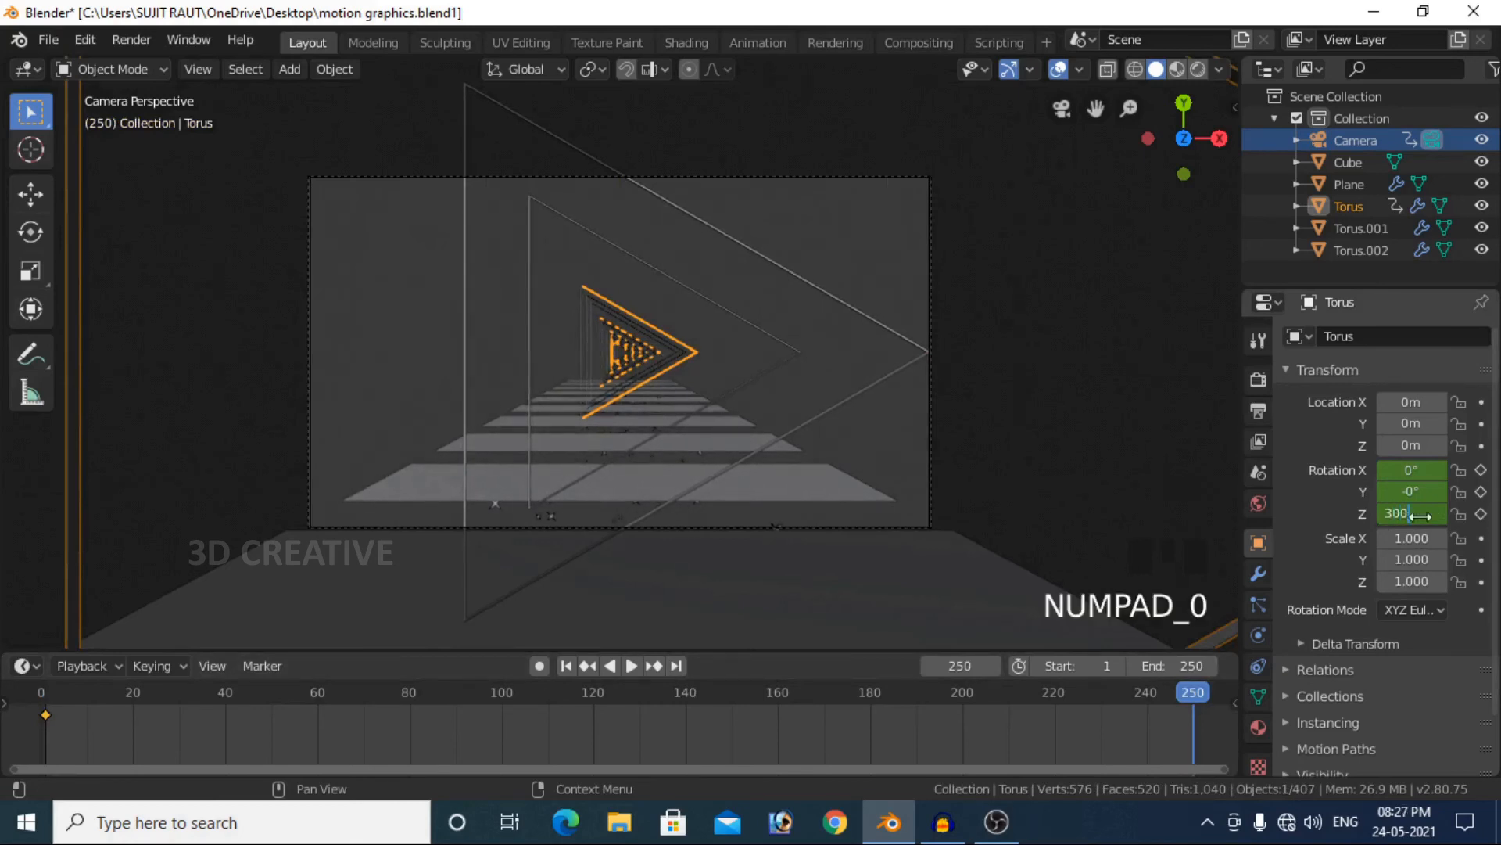
key(Return)
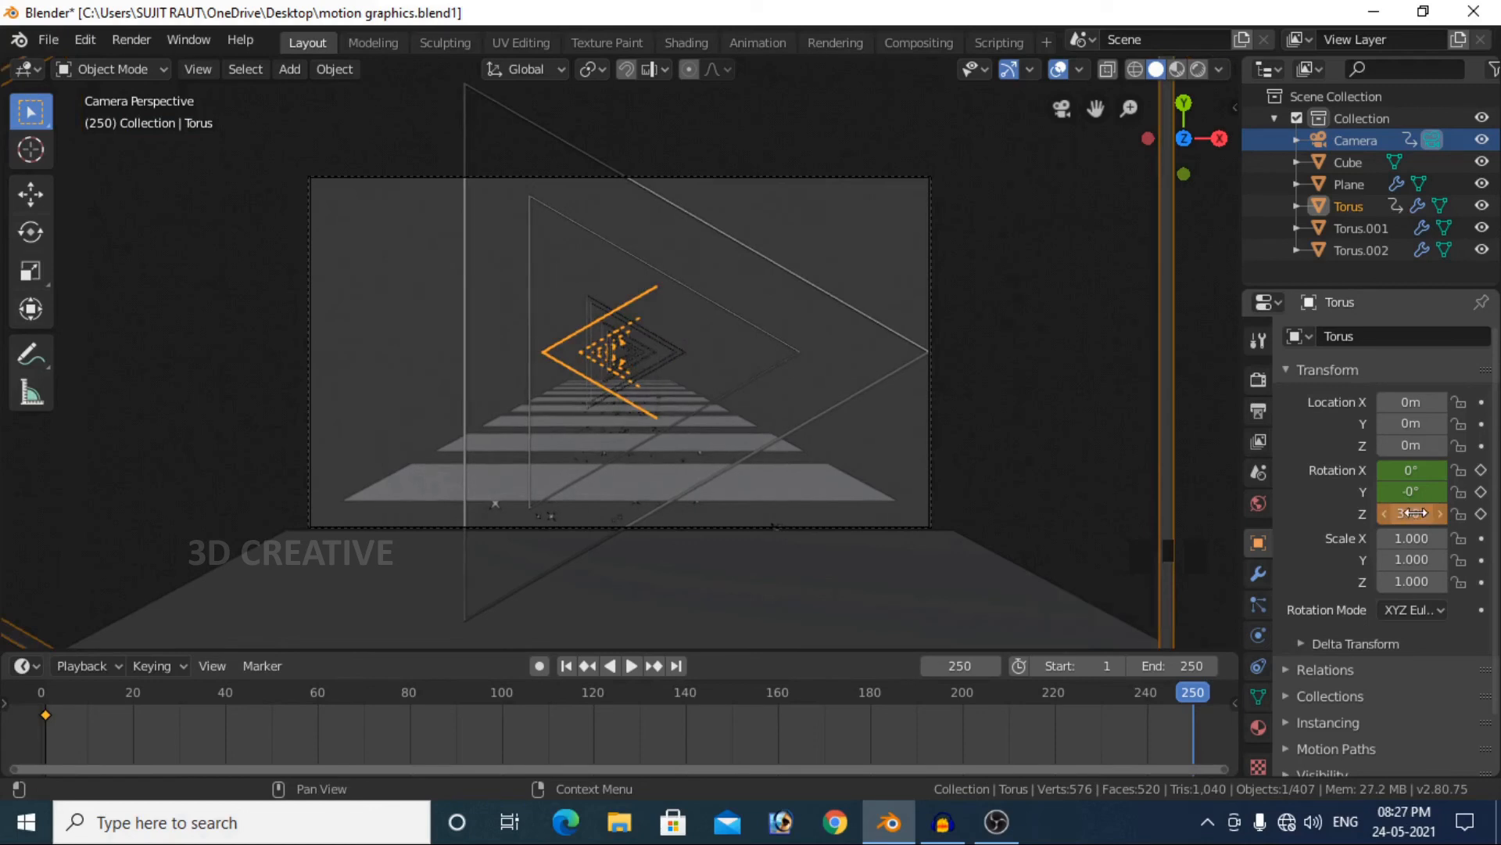
key(i)
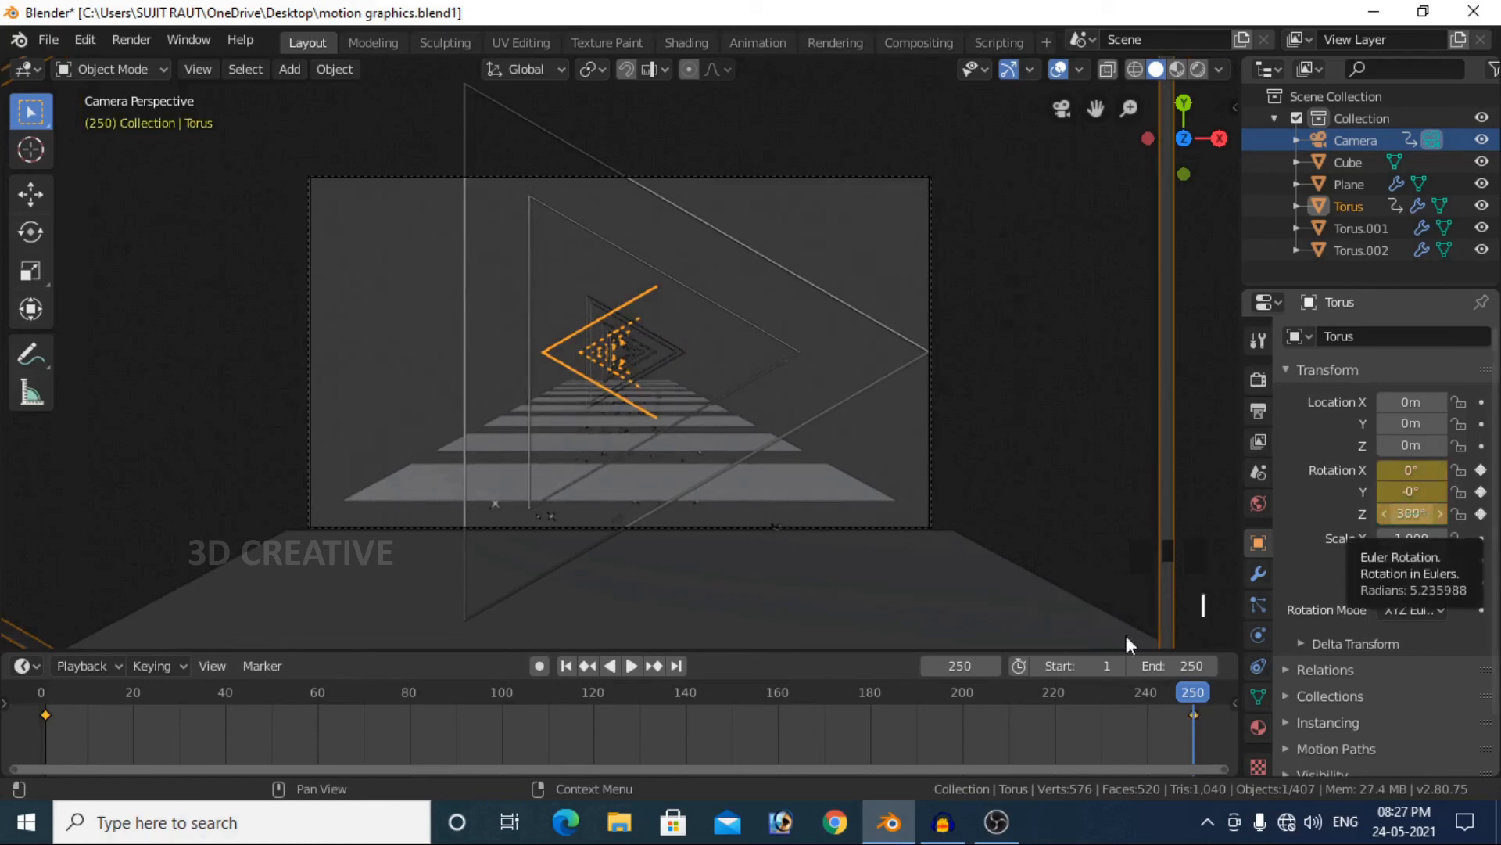
- Play the animation from frame 1 to check the camera move and triangle rotation, and return to the first frame
click(565, 666)
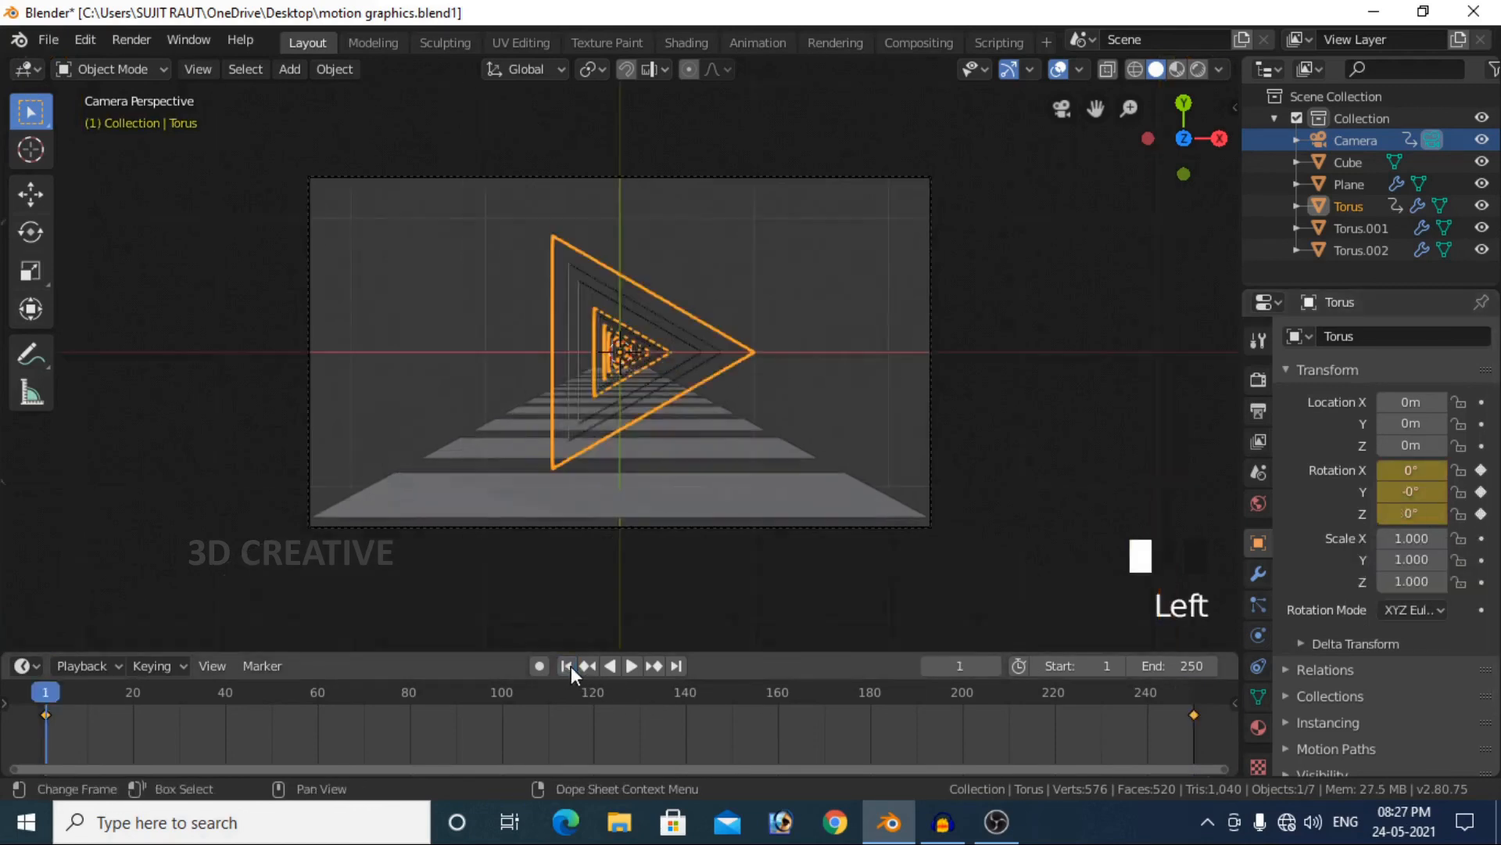
click(630, 667)
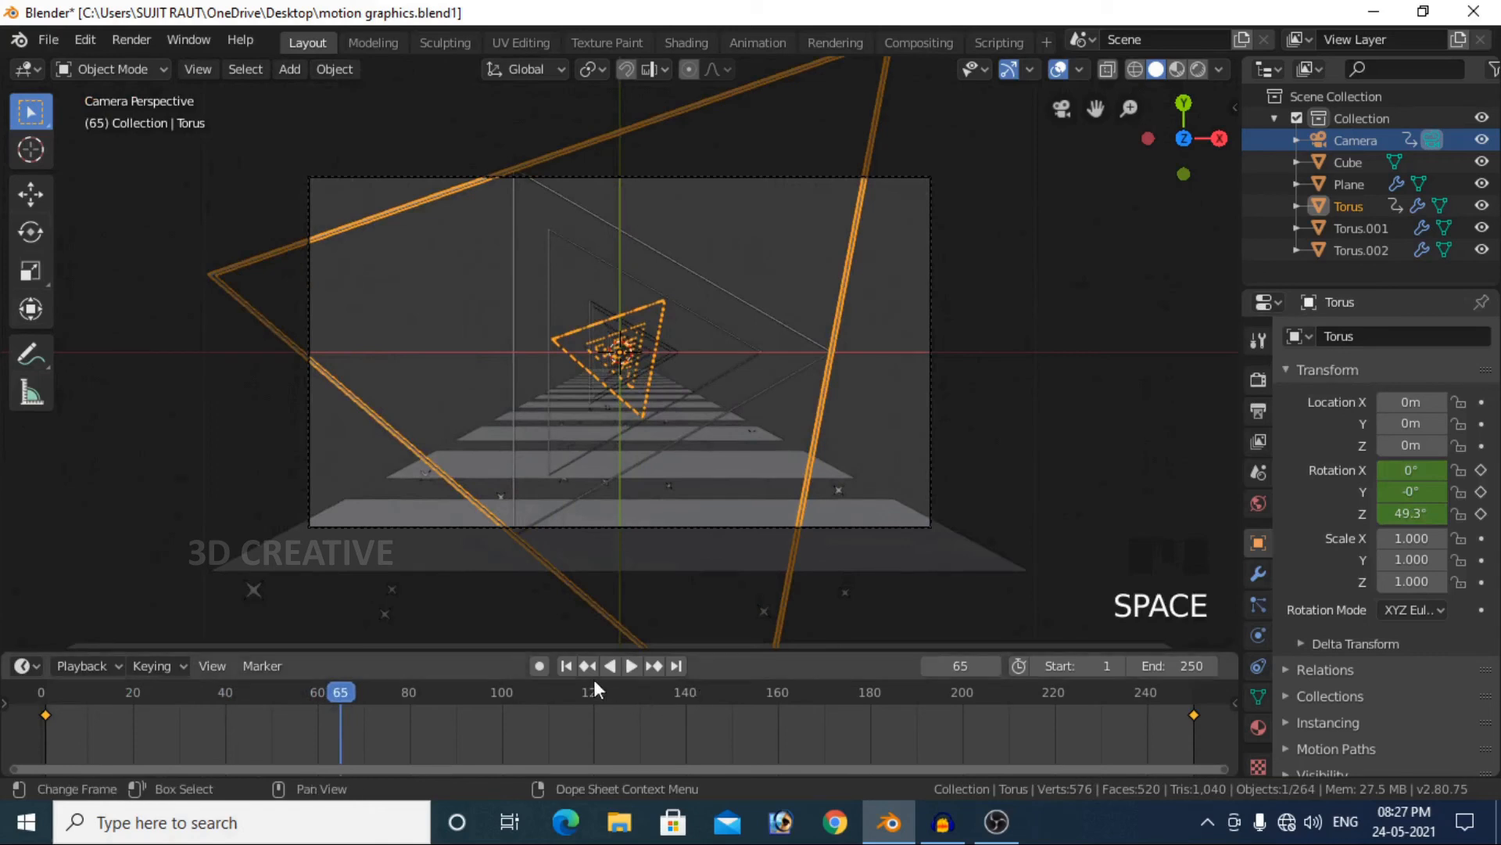
click(566, 665)
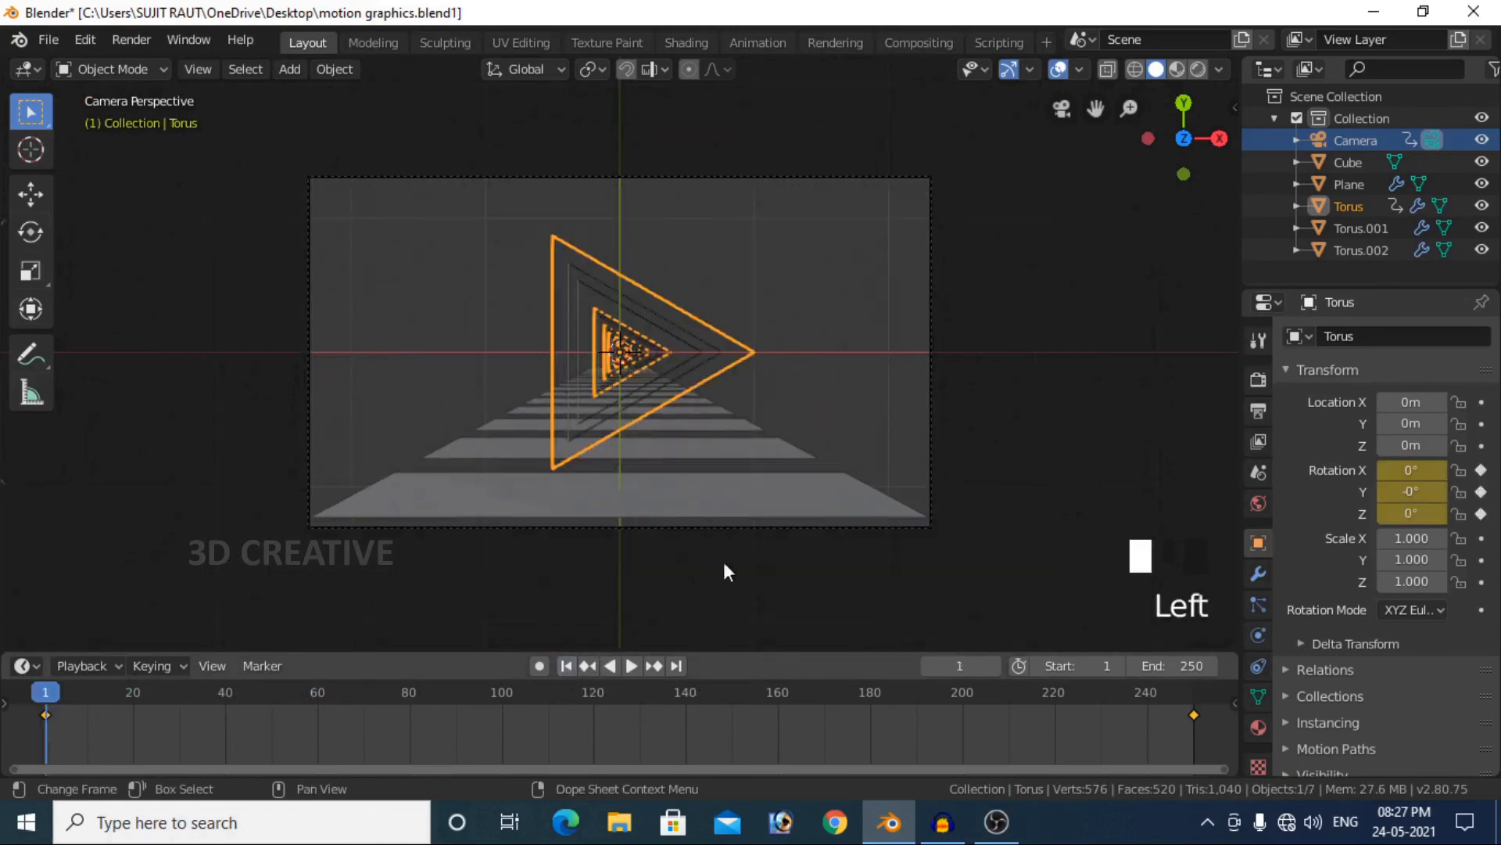
- Keyframe the rotation of the second triangle, Torus.001, at 0° on frame 1 and at -300° about Z on frame 250
click(702, 358)
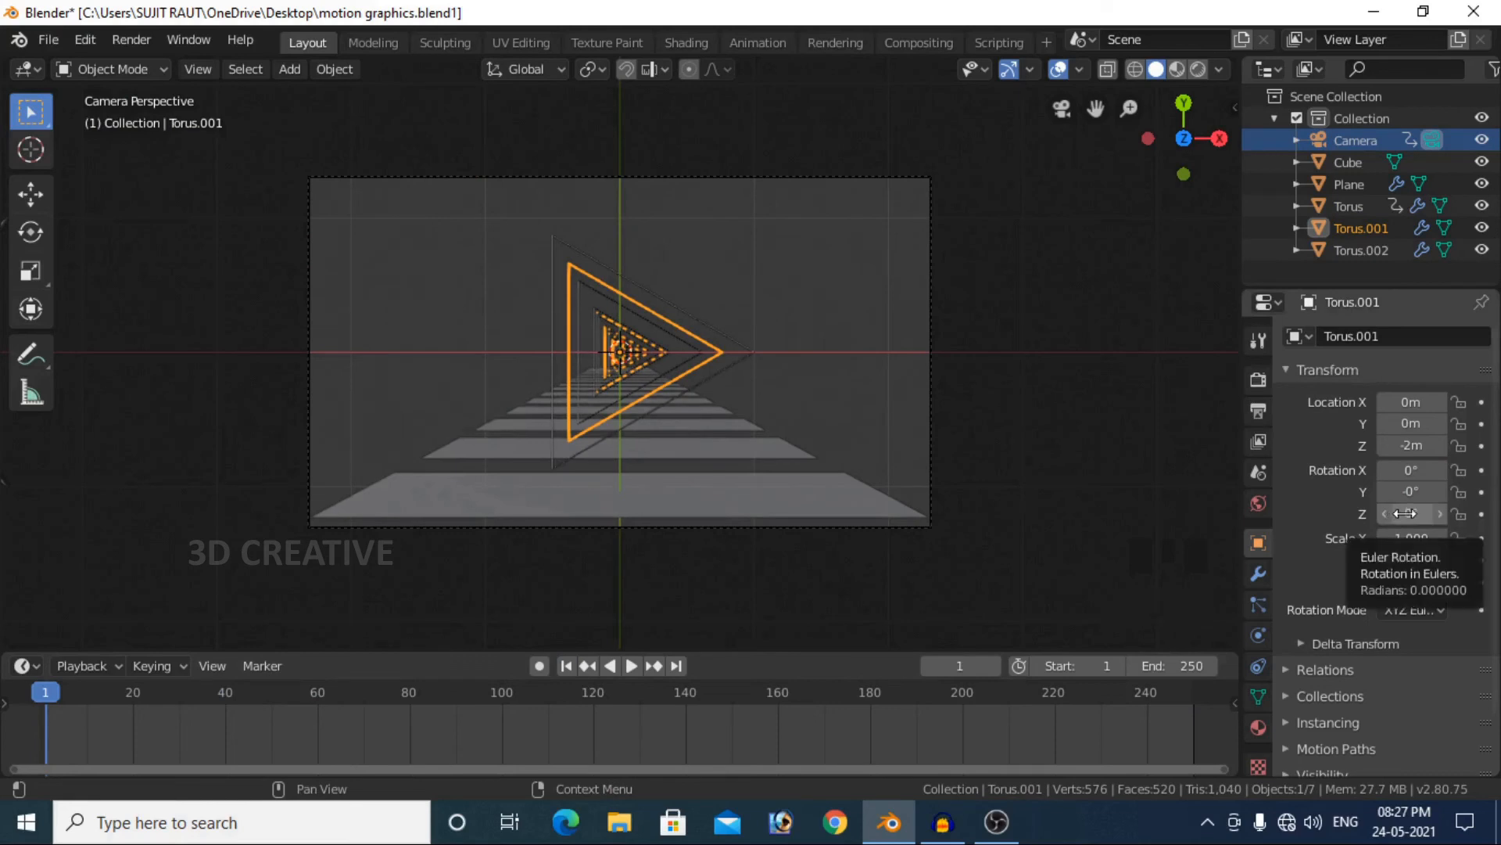
key(i)
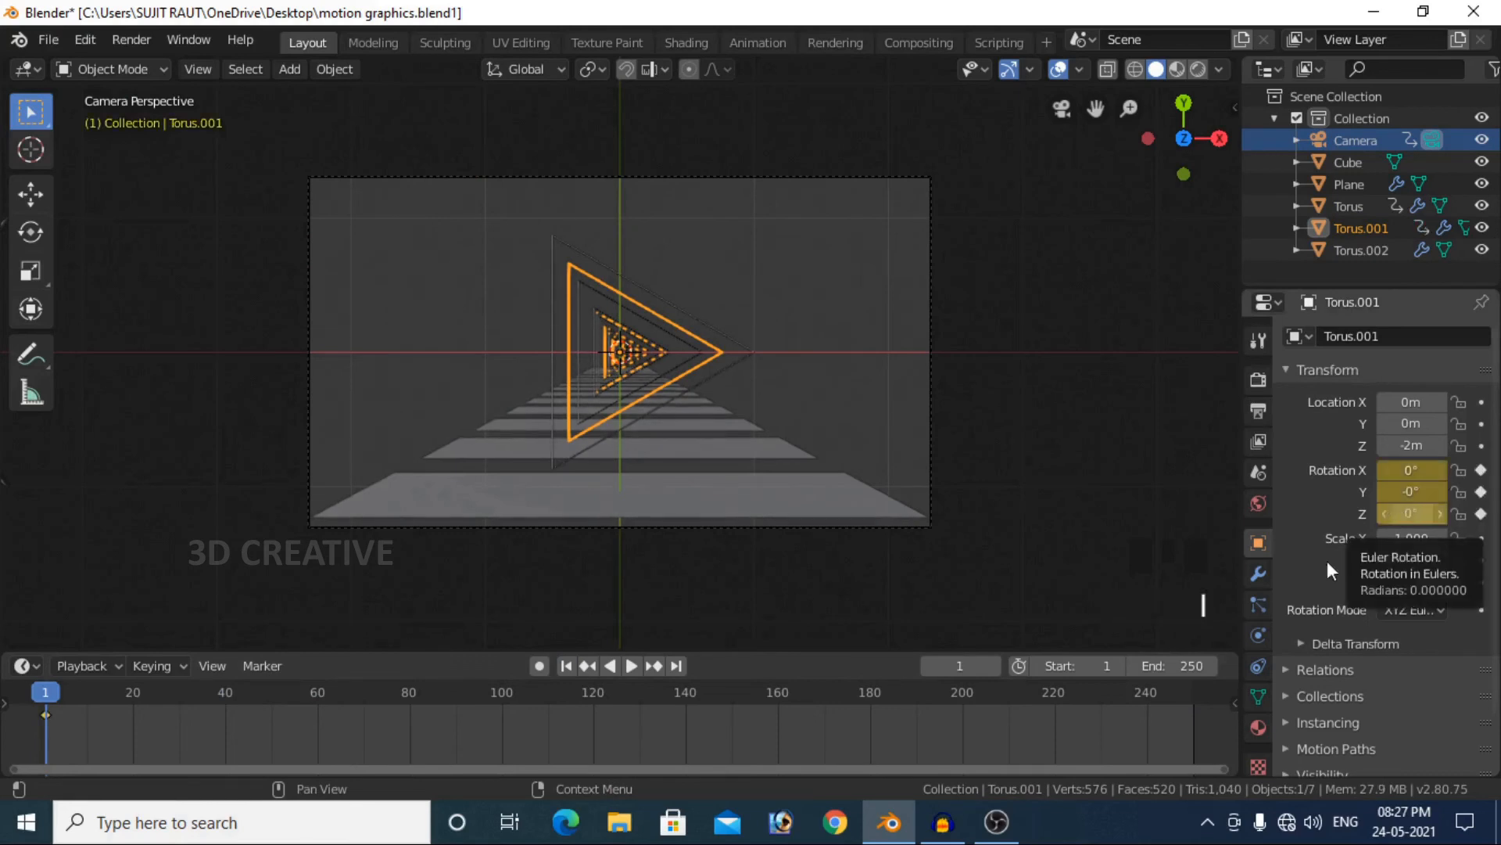
click(682, 666)
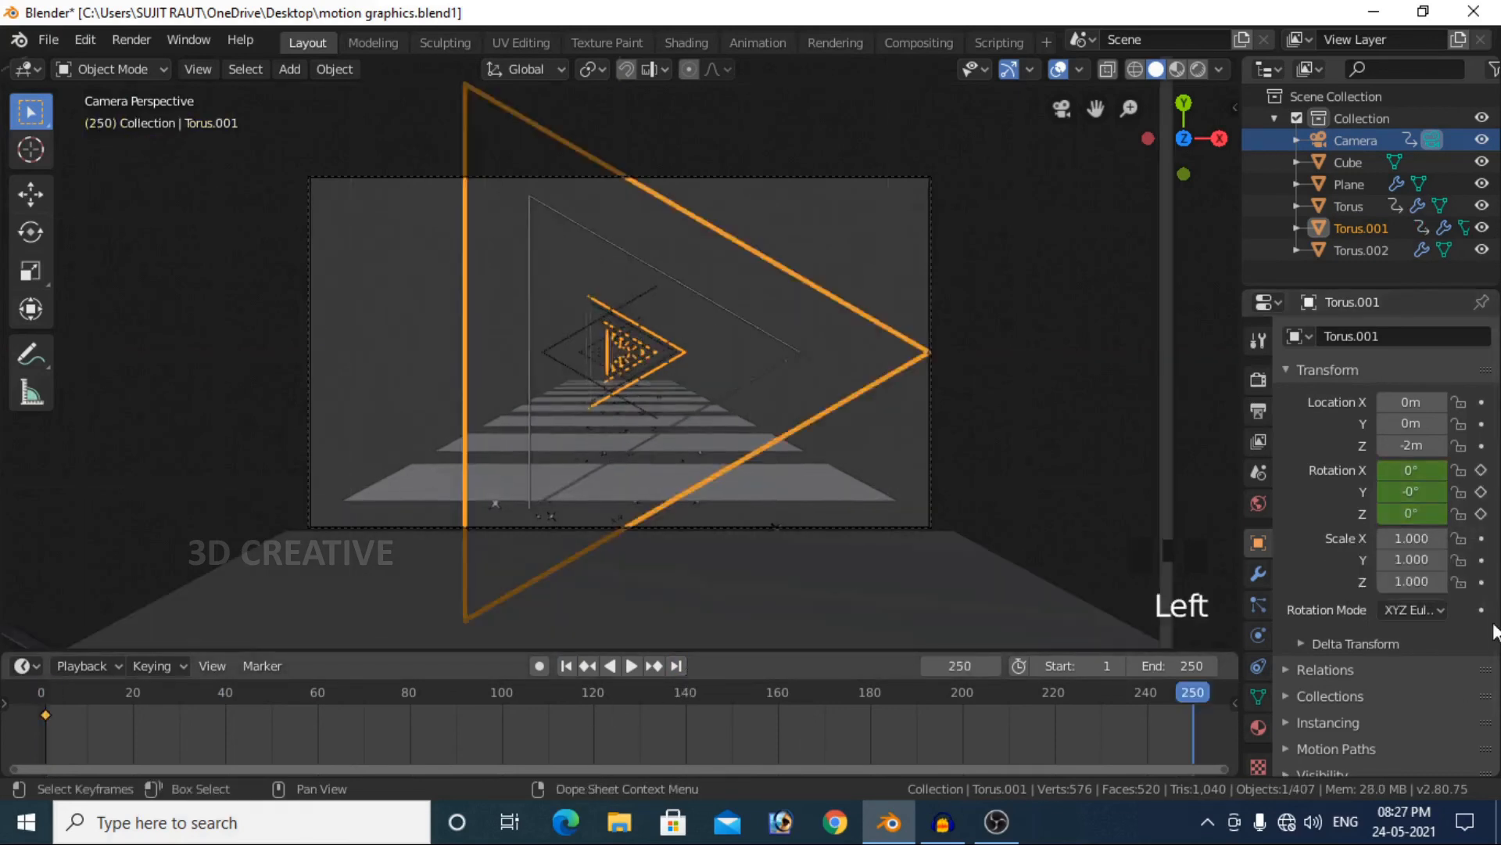
drag(1418, 513, 1374, 512)
click(1416, 512)
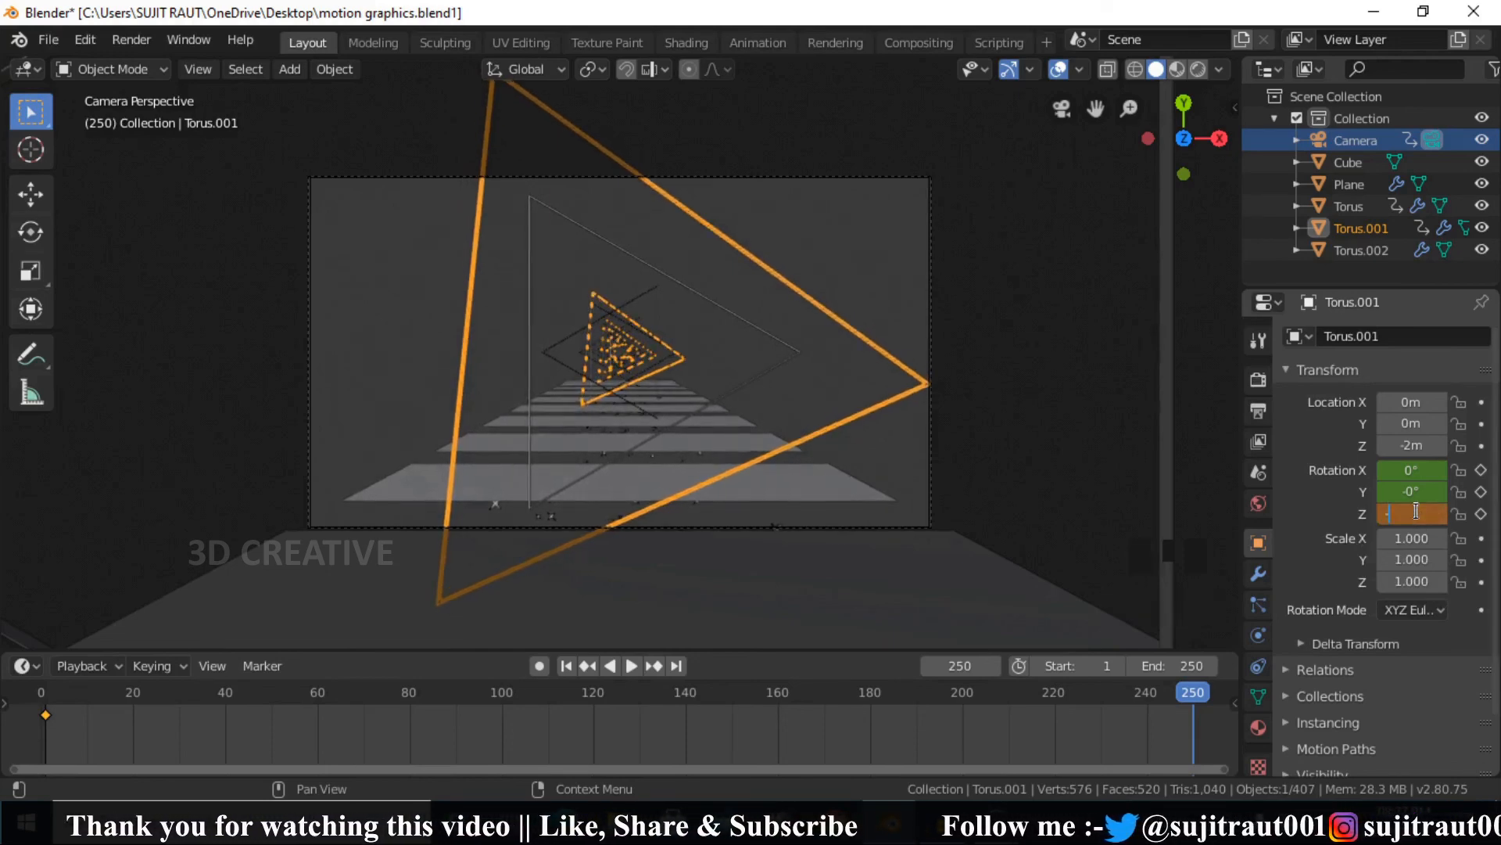
text(-300)
key(Return)
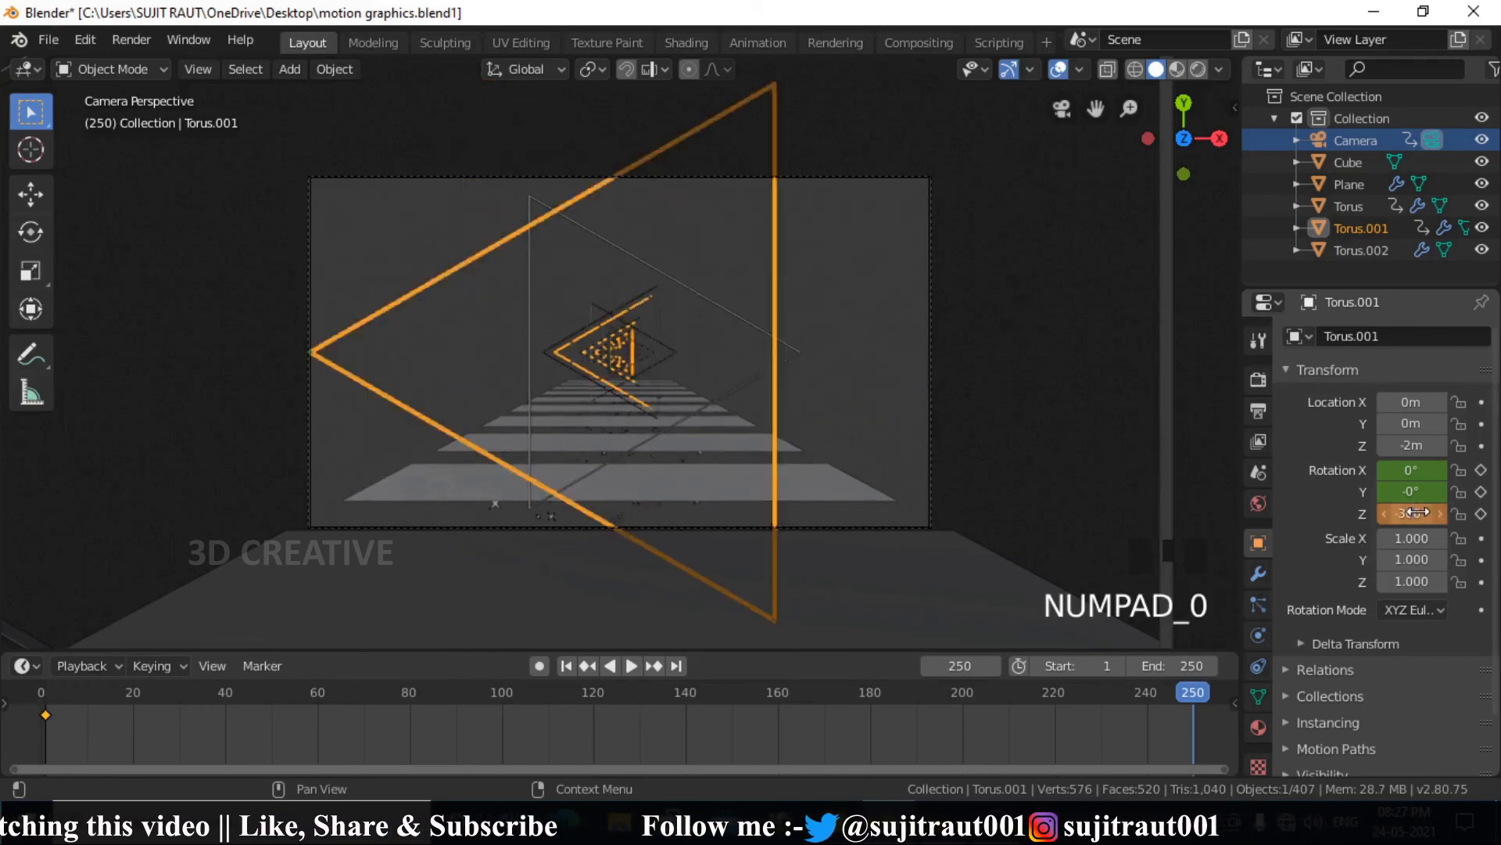
key(i)
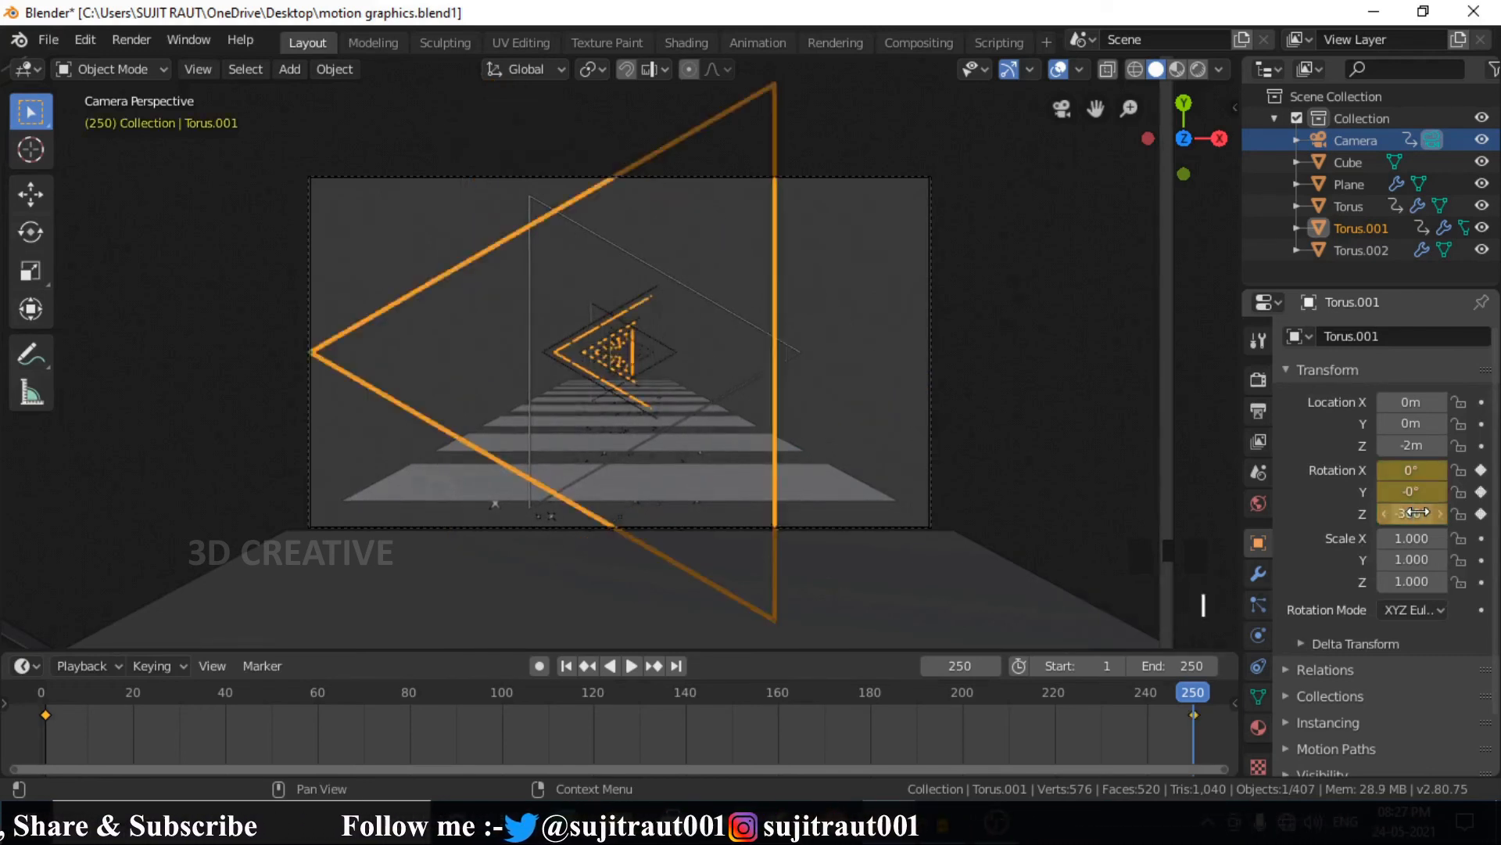
- Keyframe the rotation of the third triangle, Torus.002, at 0° on frame 1 and at 200° about Z on frame 250
click(737, 392)
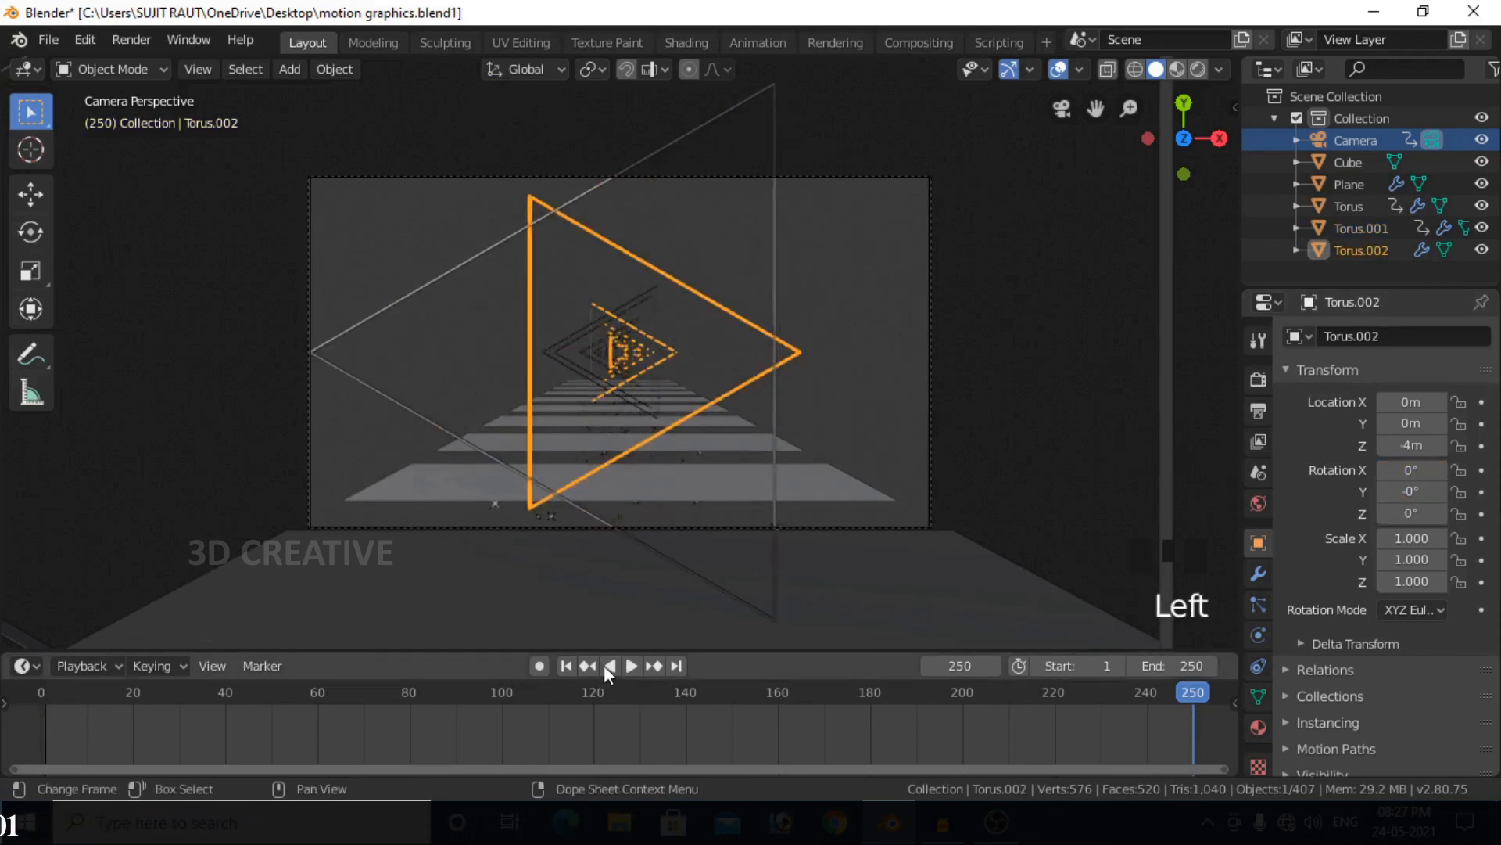
click(568, 663)
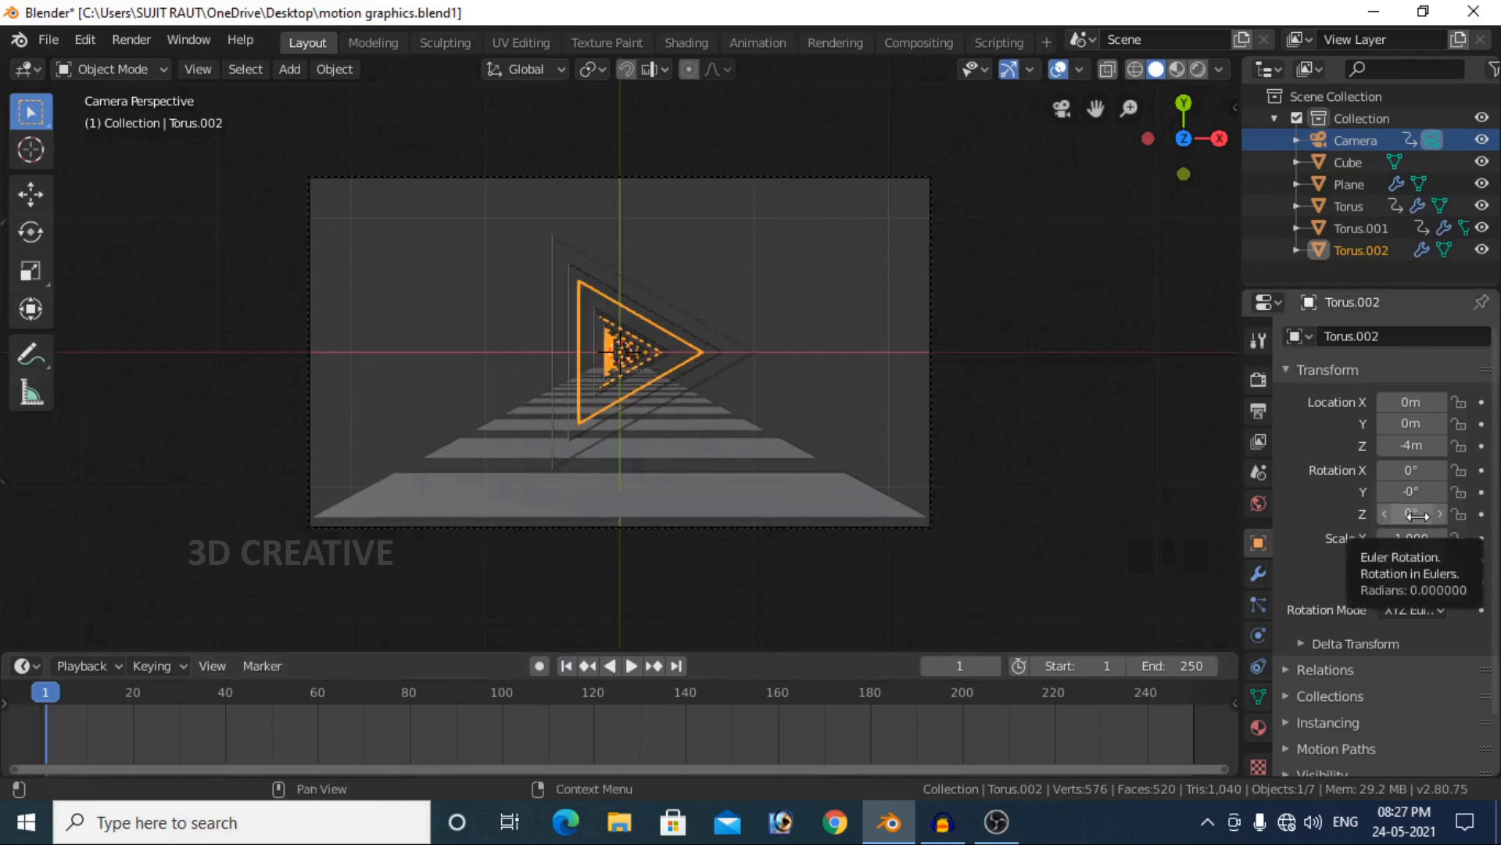
key(i)
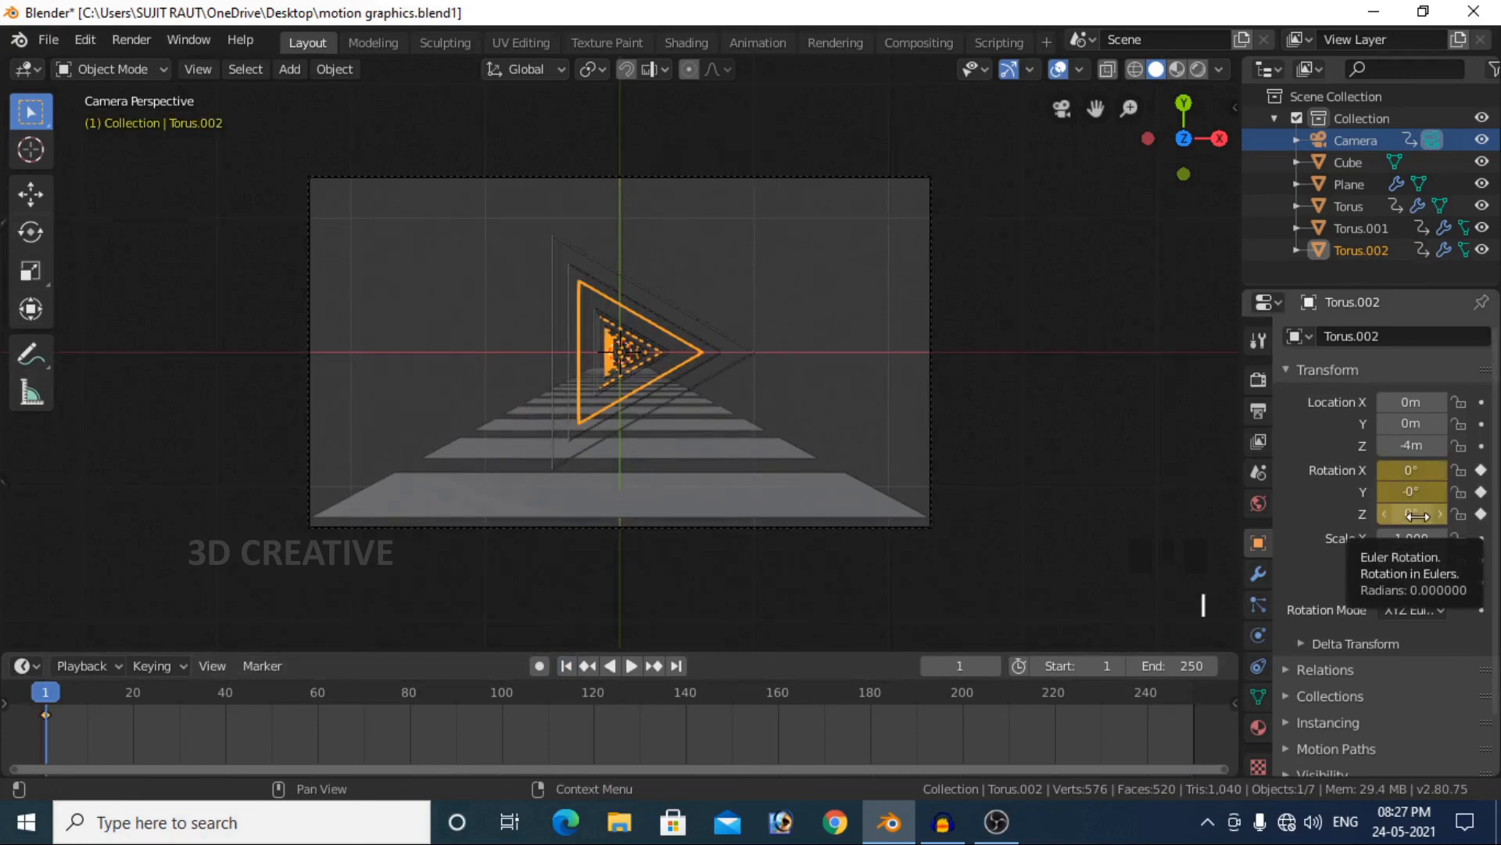
click(676, 665)
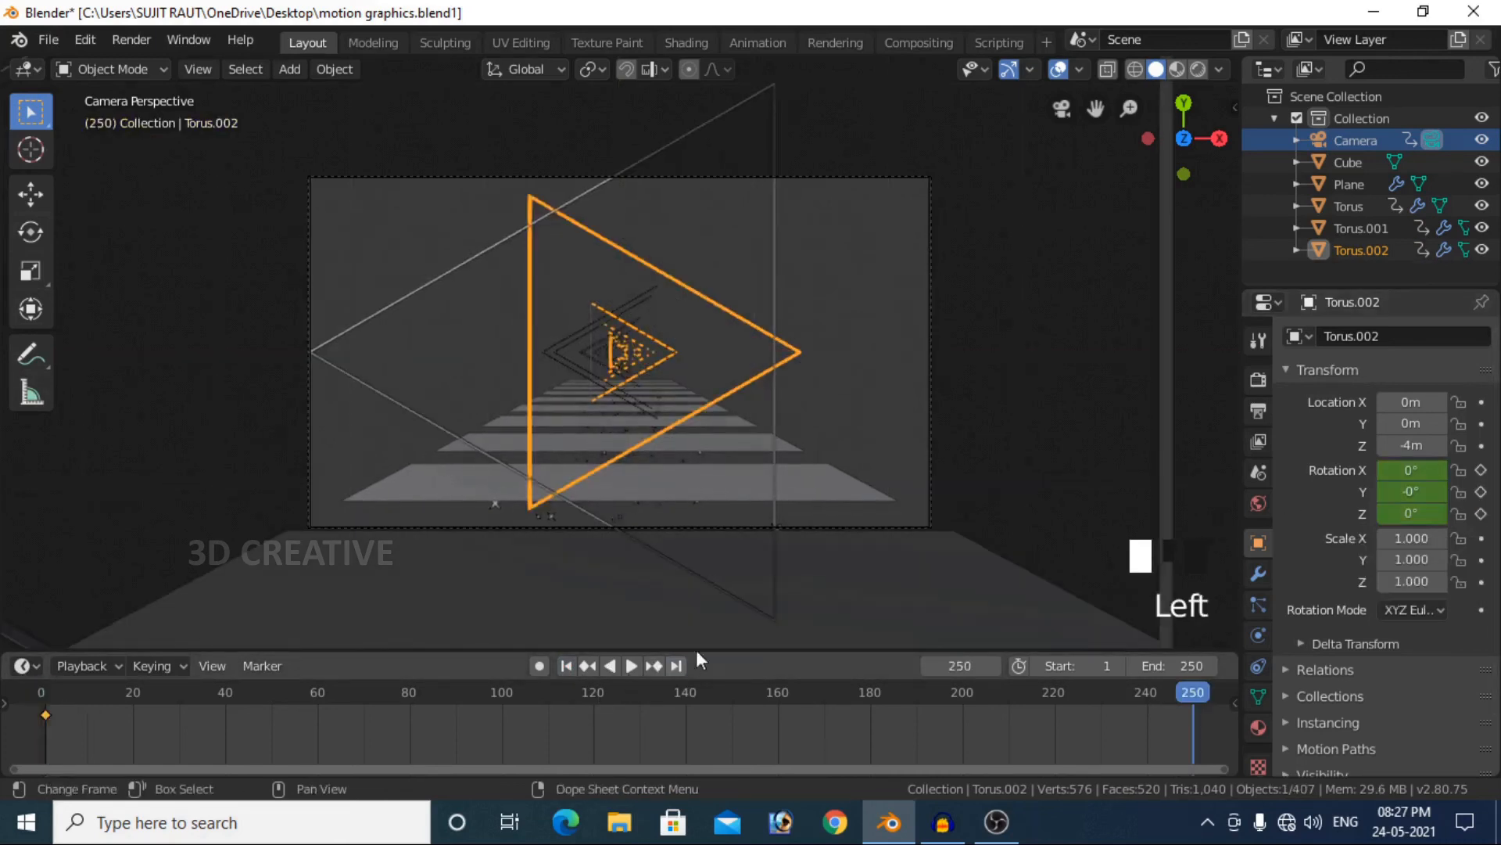
click(1411, 513)
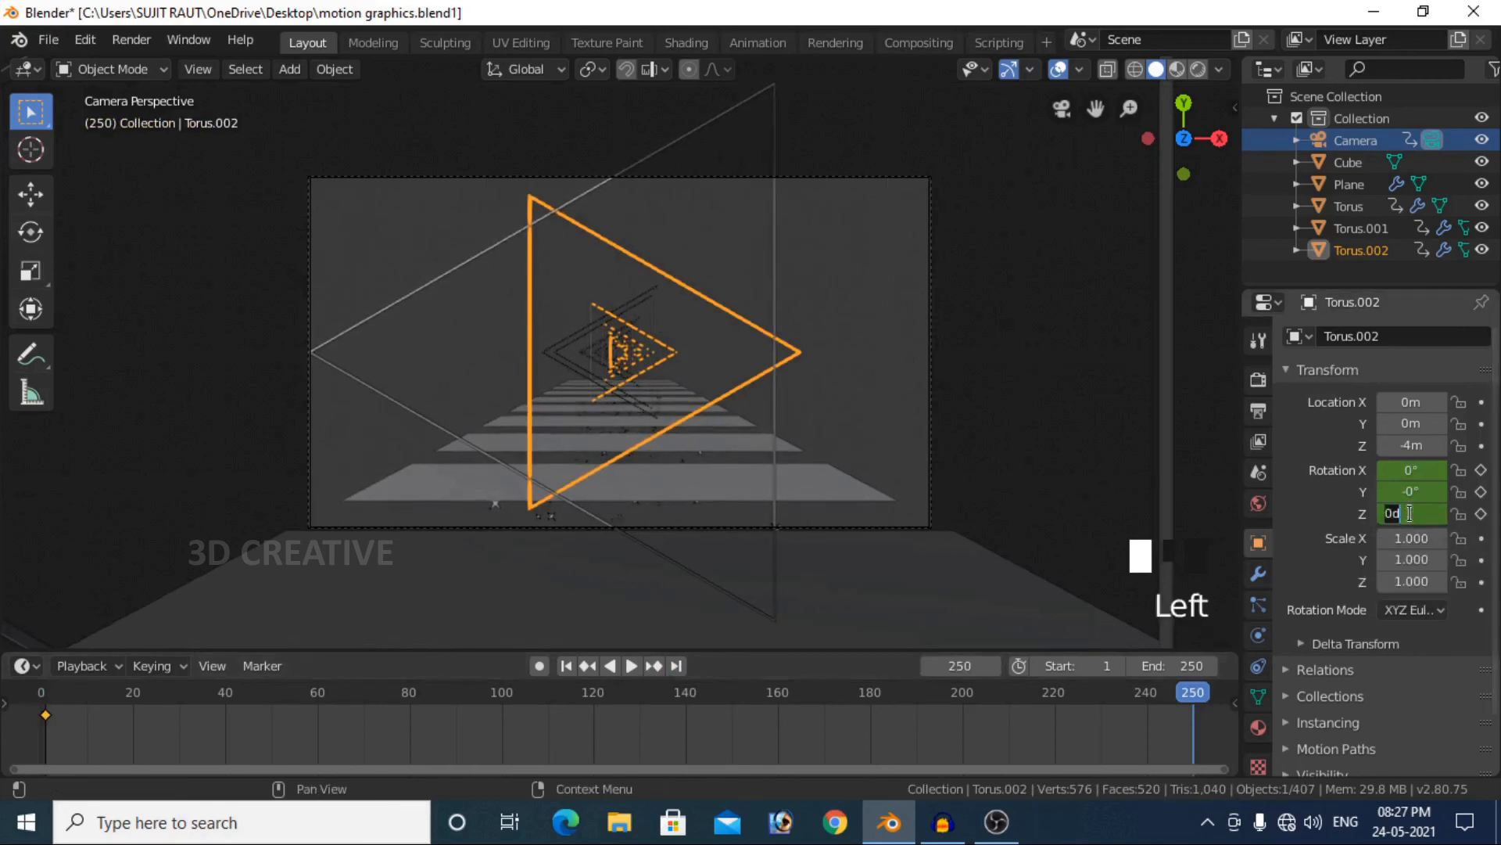
text(200)
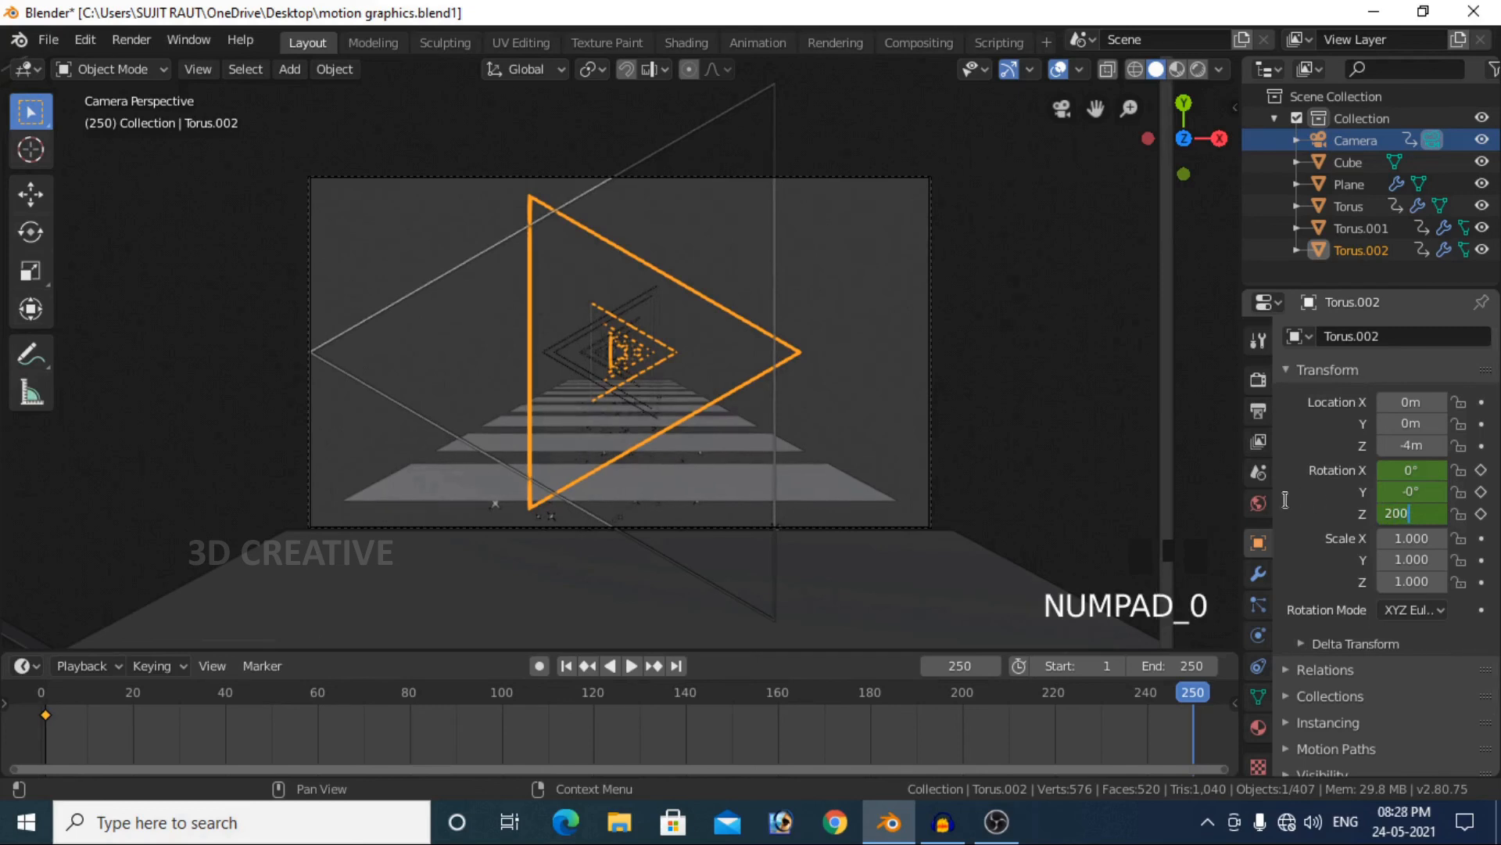
click(1356, 508)
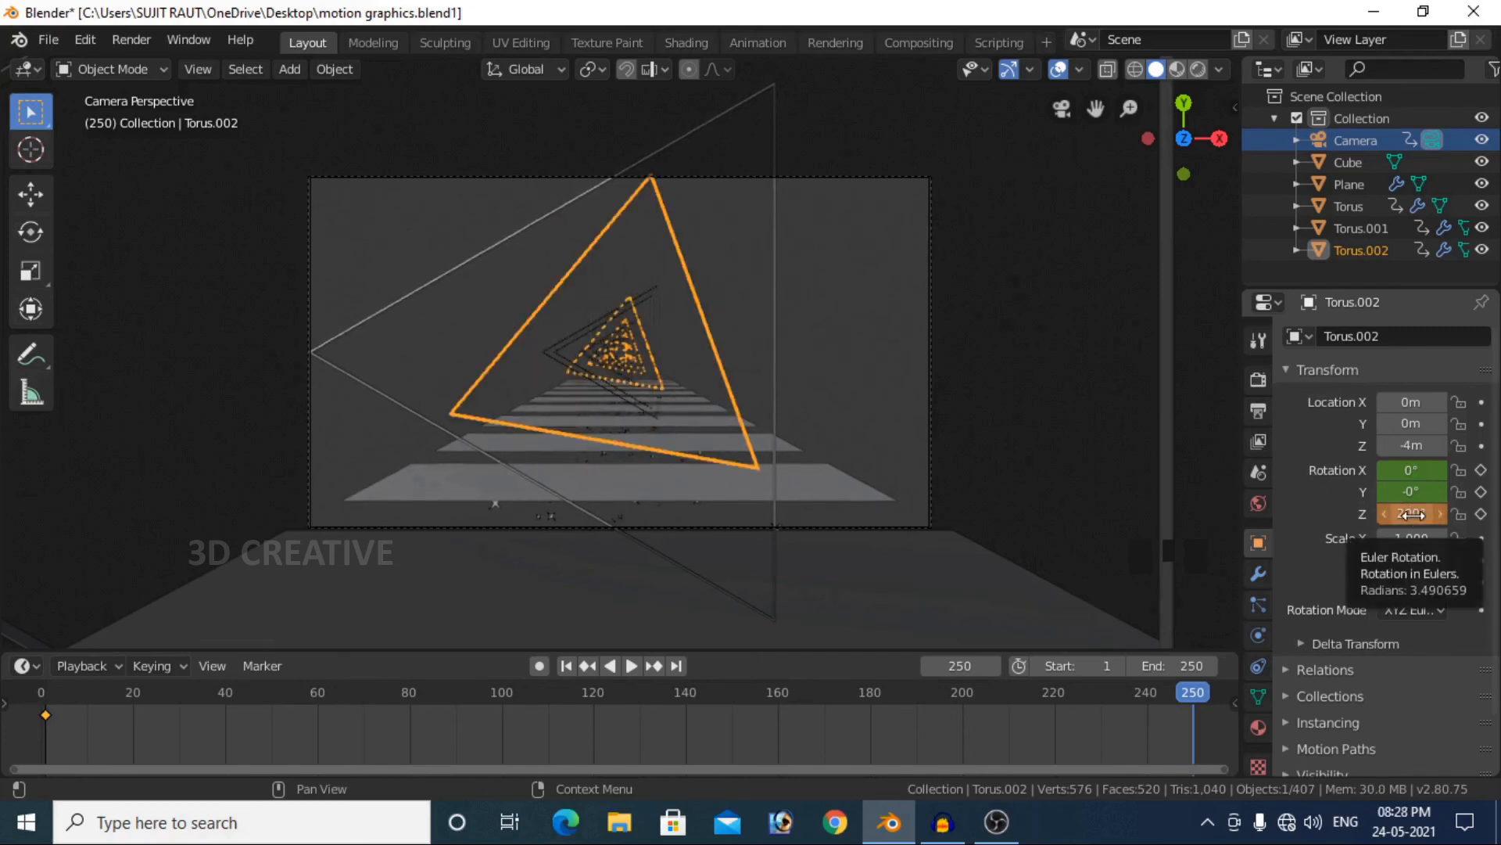
key(i)
- Play the animation from frame 1 to check the rotation of all three triangles, and return to the first frame
click(570, 664)
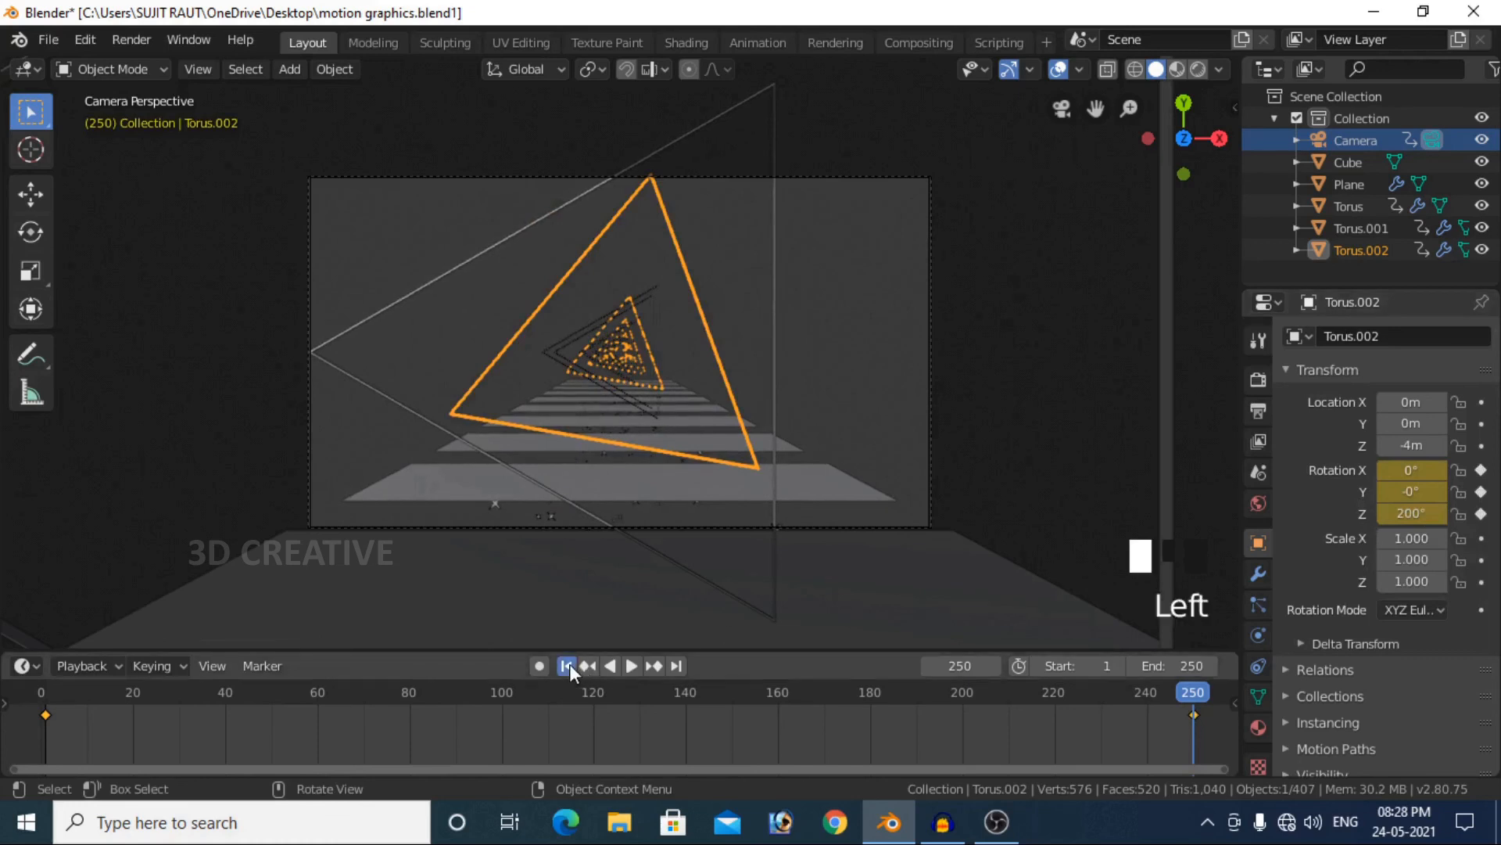
click(632, 667)
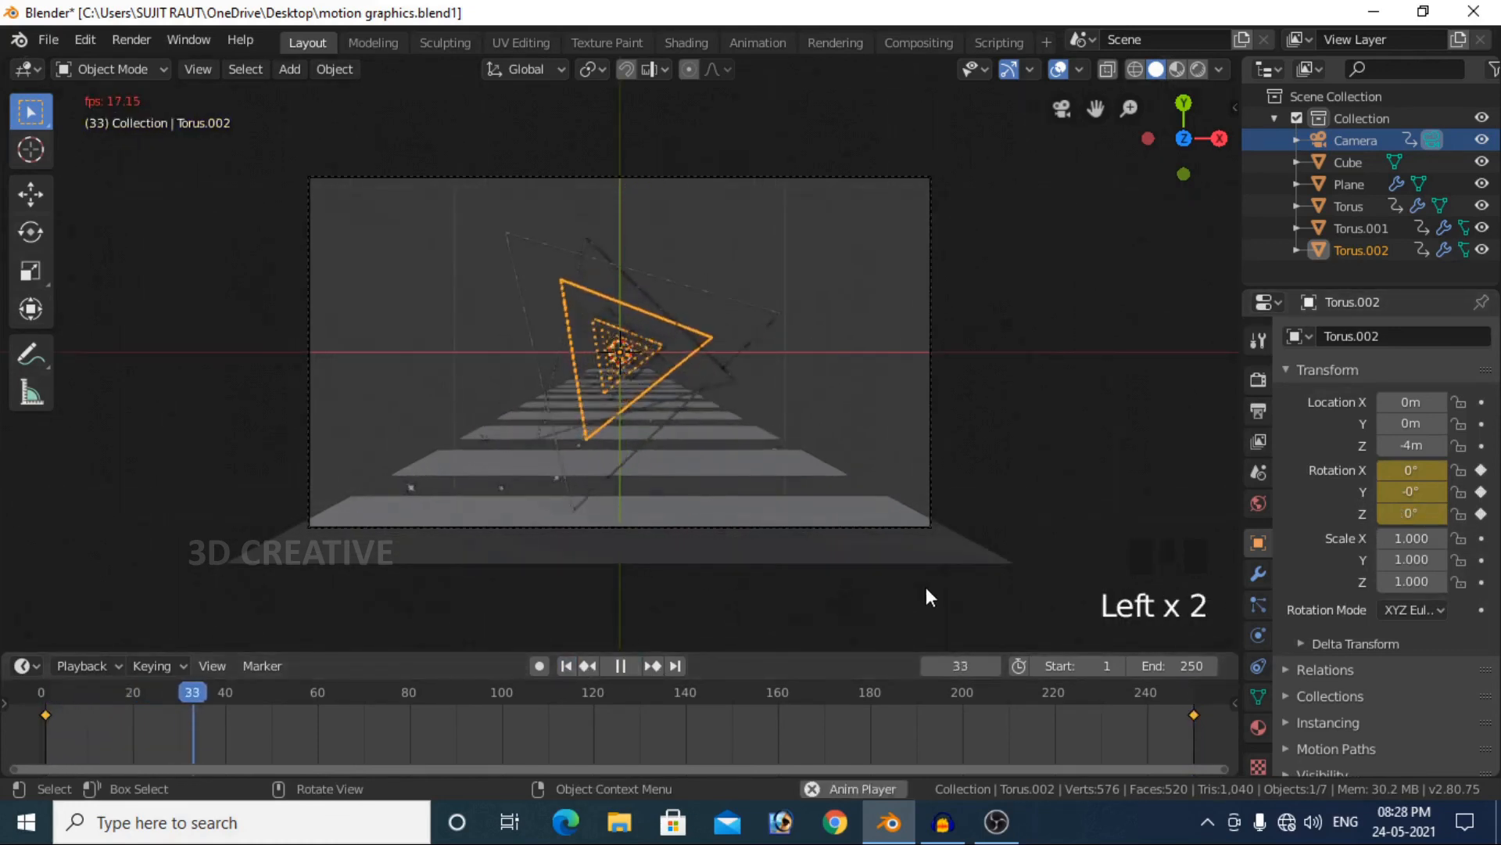
click(1161, 496)
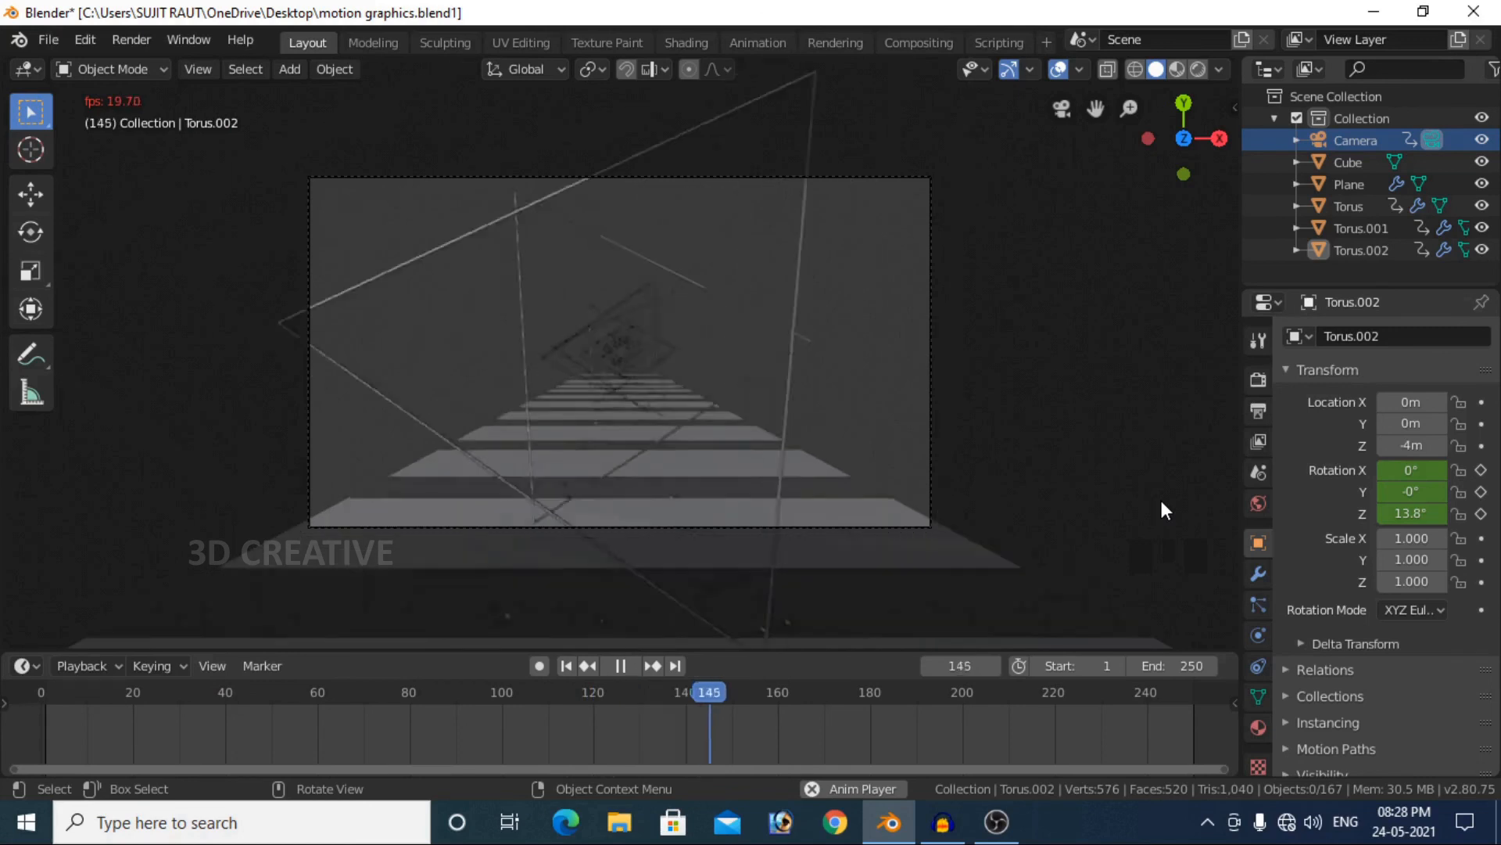
key(space)
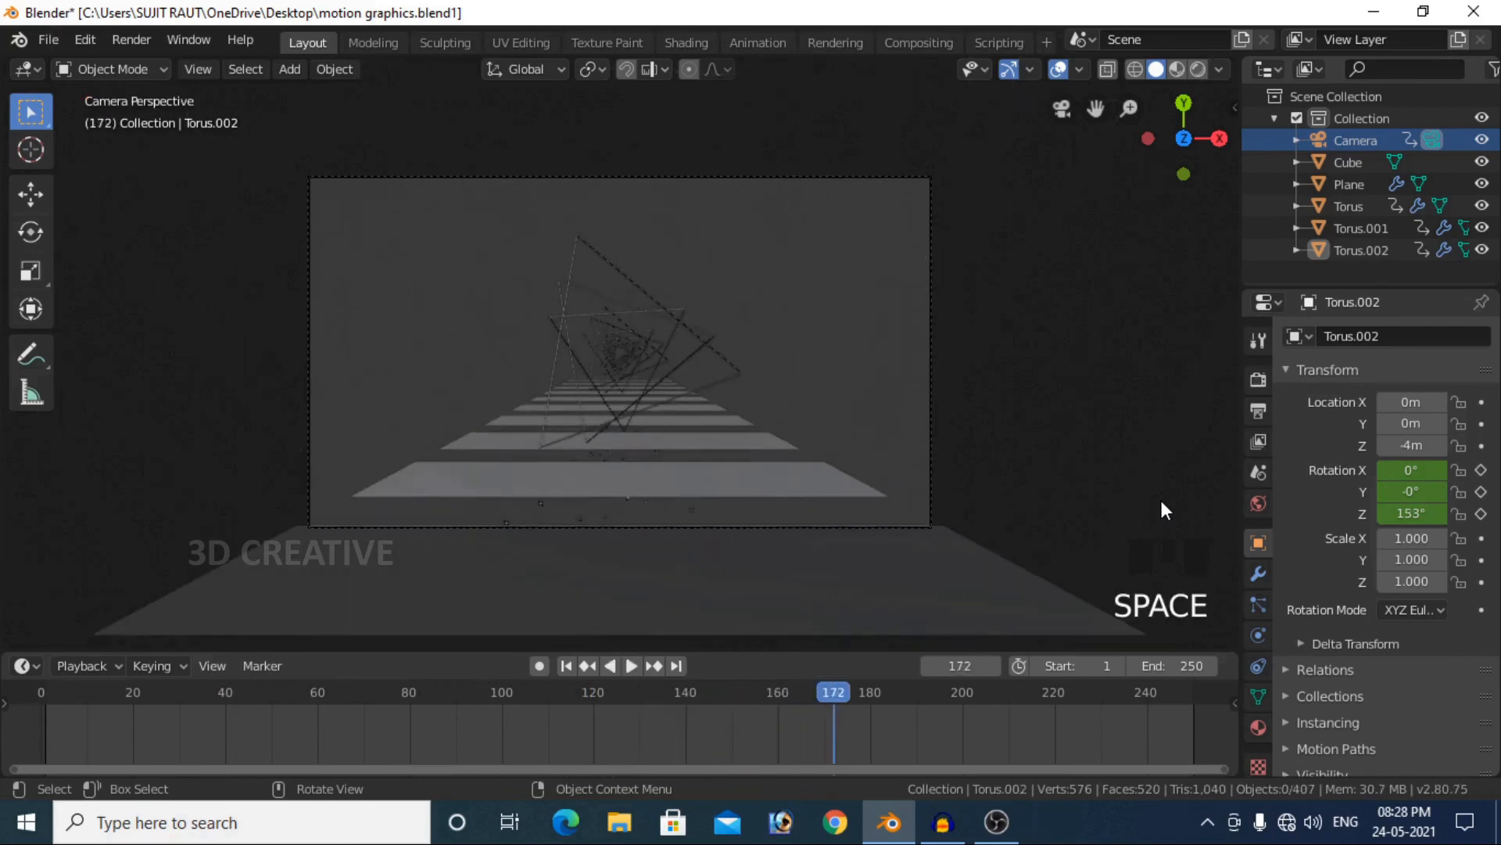
click(565, 664)
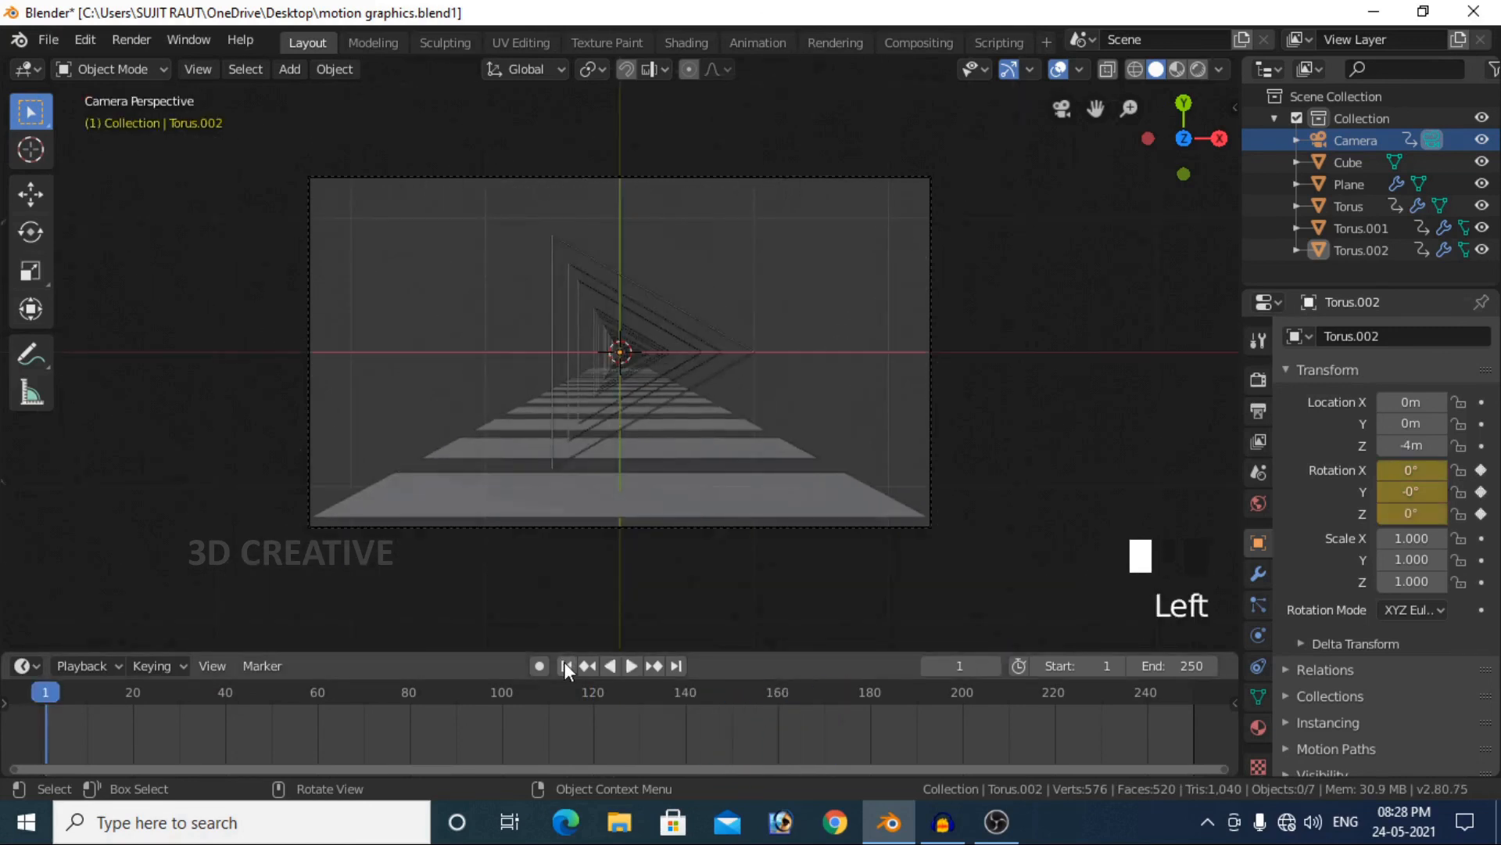
- Select the floor plane, play the animation to check which way its star particles are emitted, and go back to frame 1
click(724, 508)
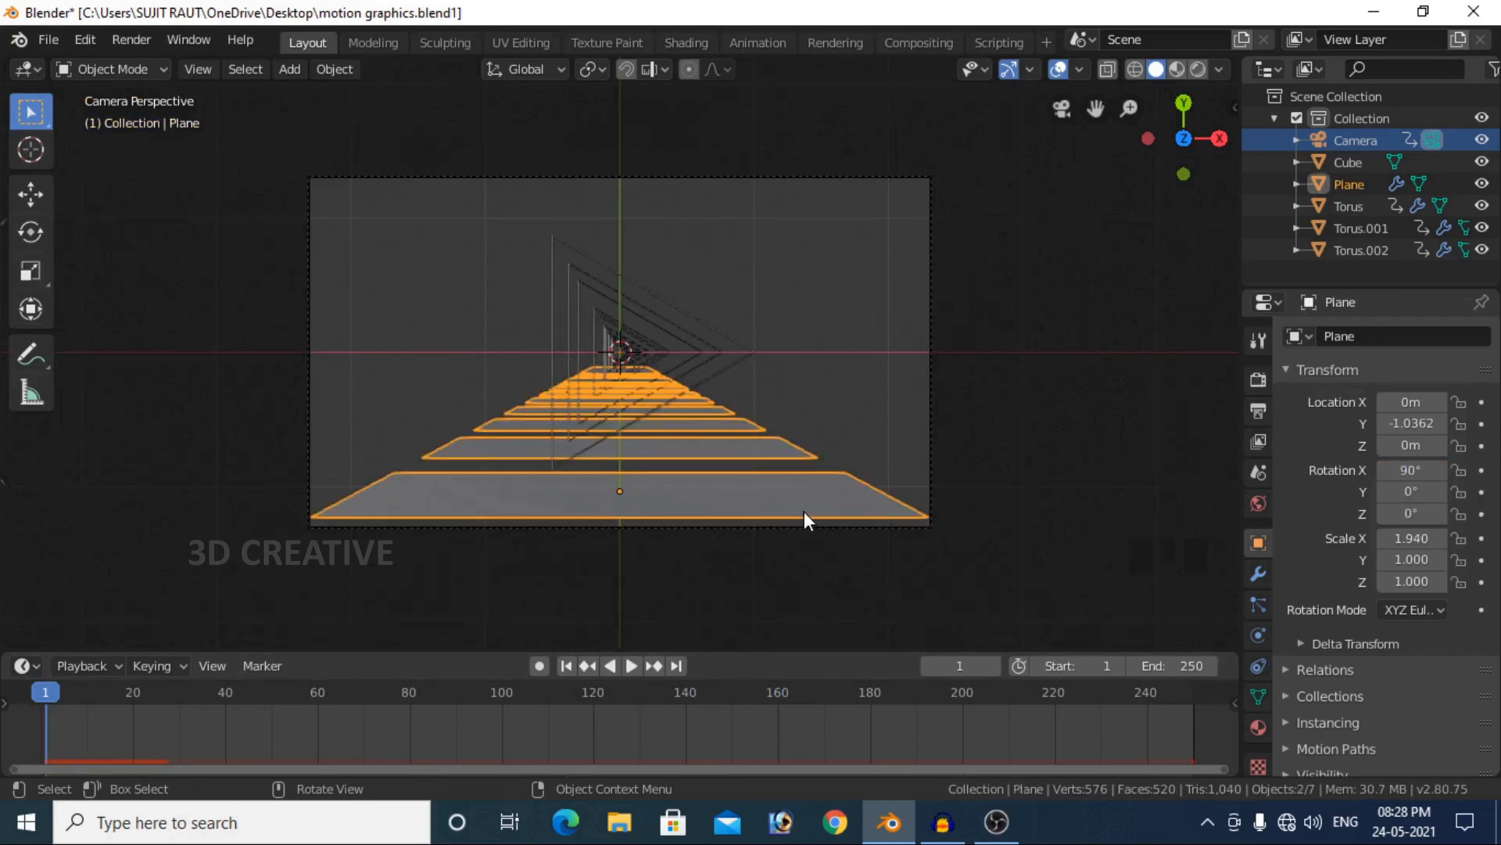
click(841, 566)
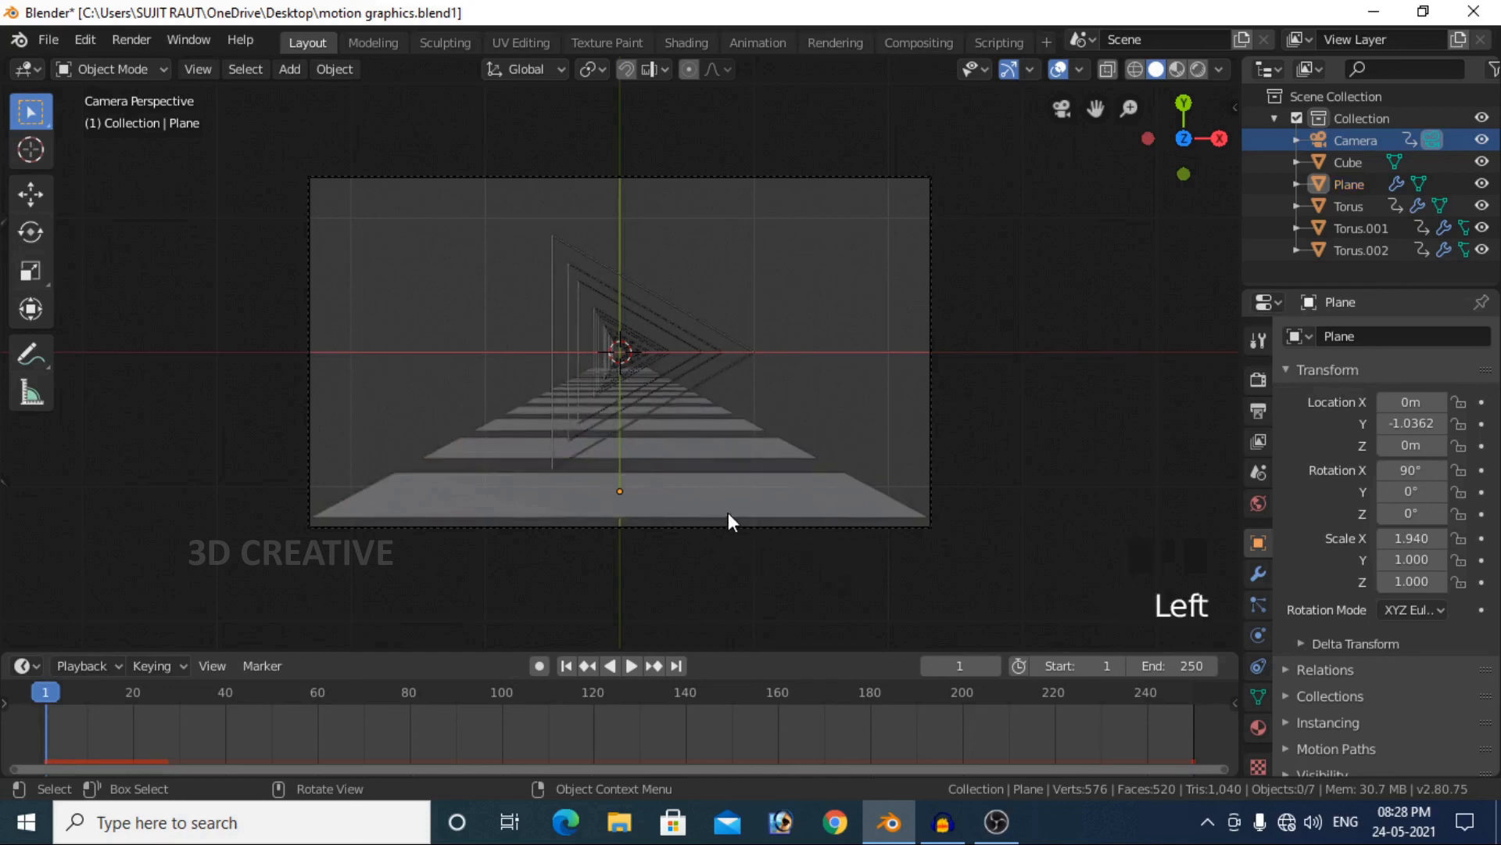
click(751, 520)
key(space)
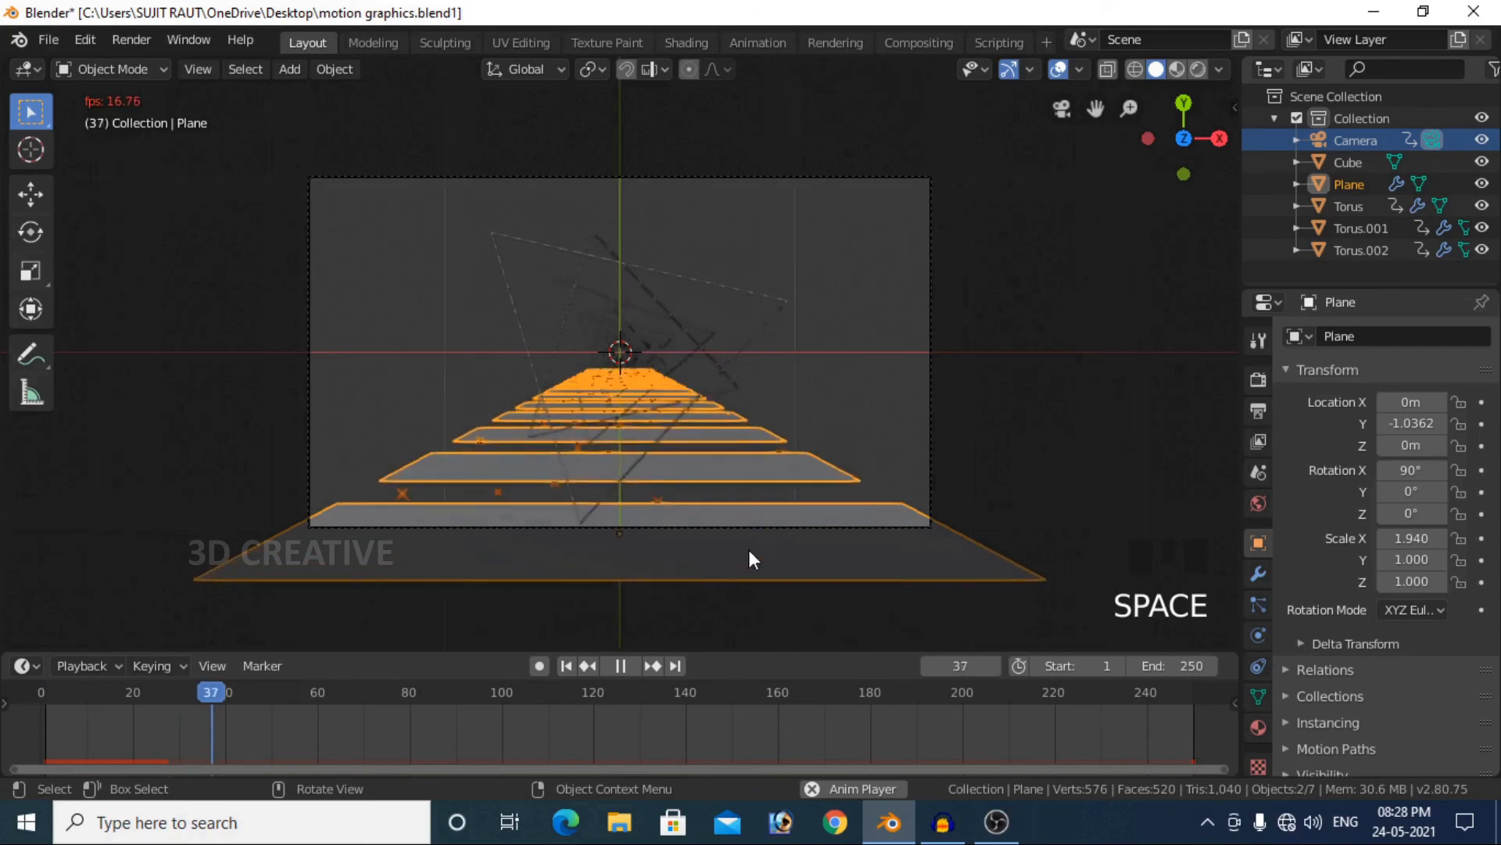
key(space)
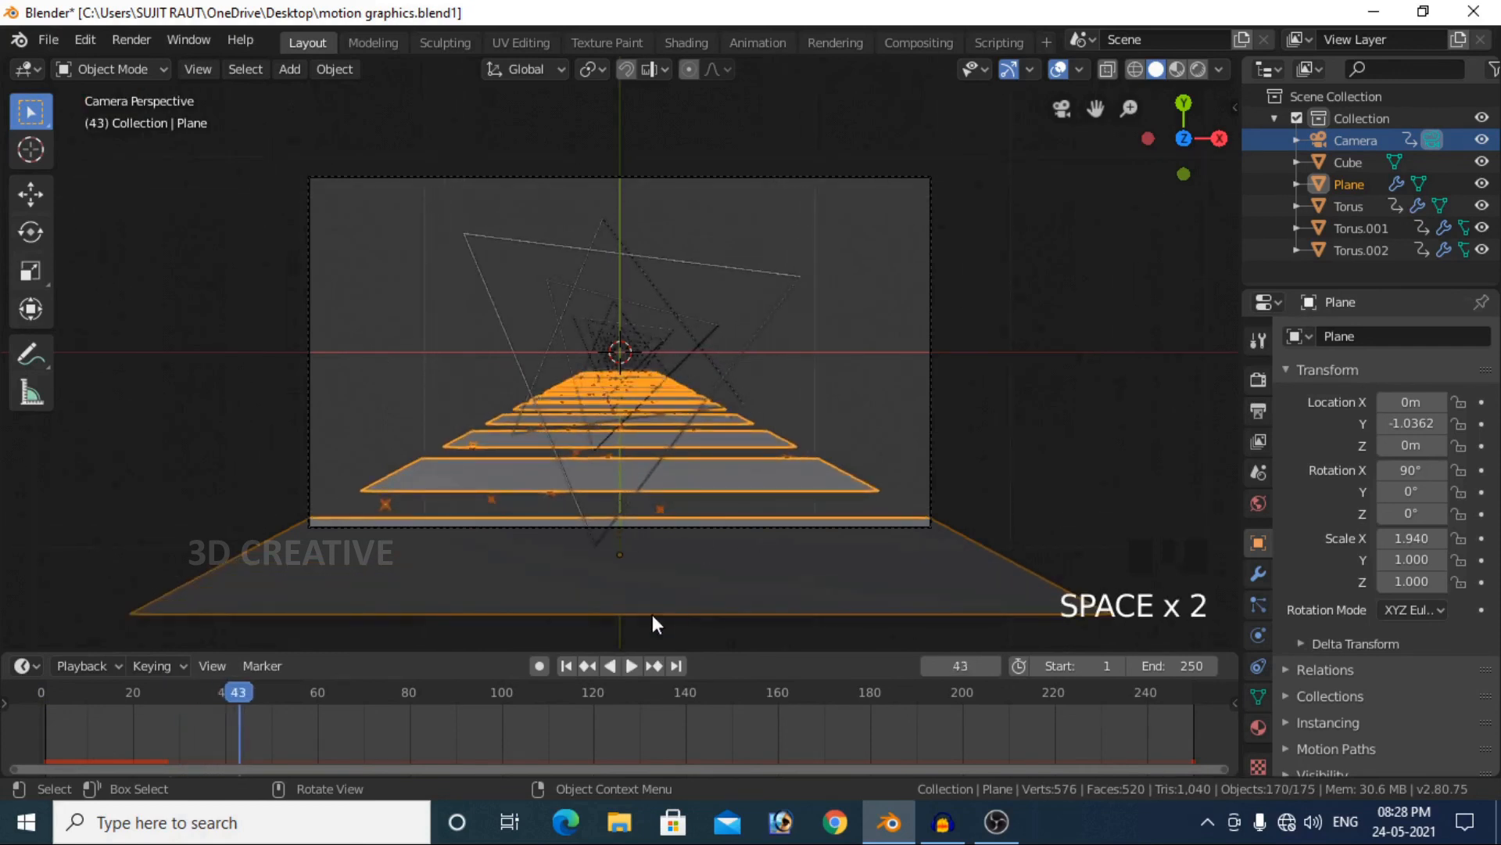
click(567, 667)
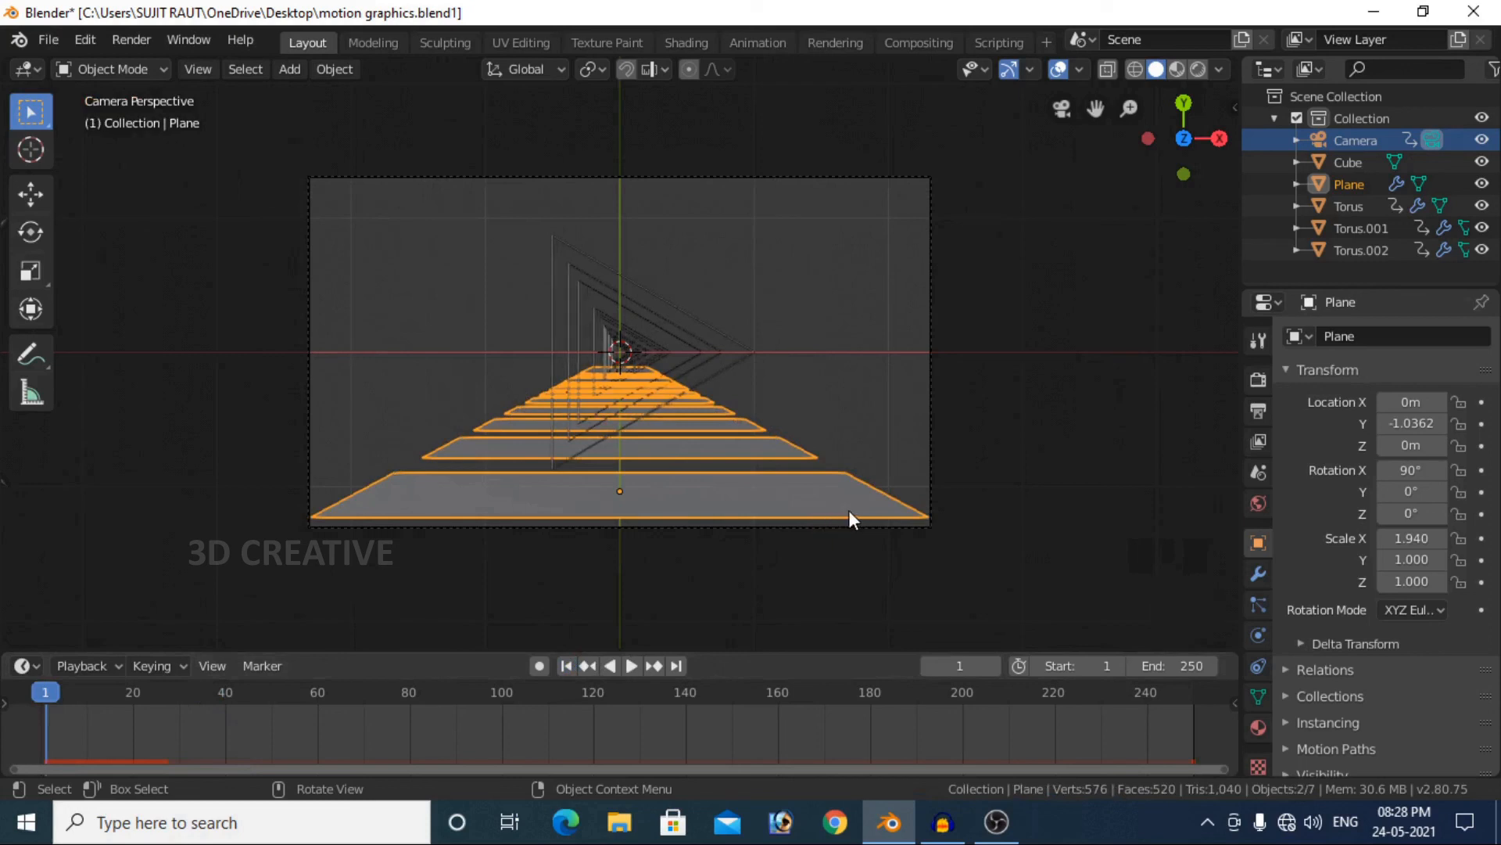
- Set the floor plane's Z rotation to 180° and play the animation to check the particles' direction
click(1410, 512)
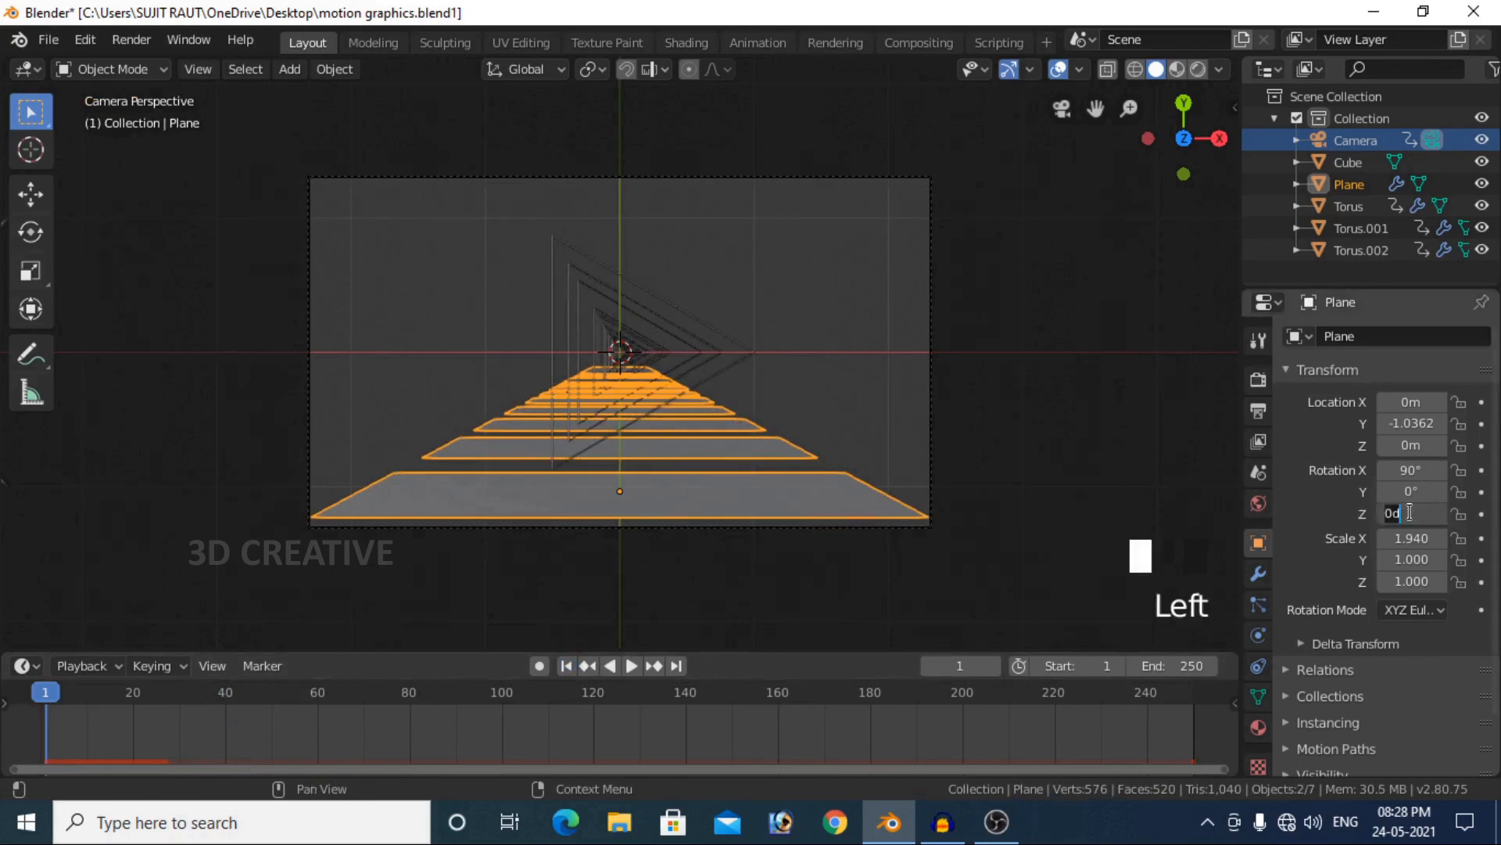
text(180)
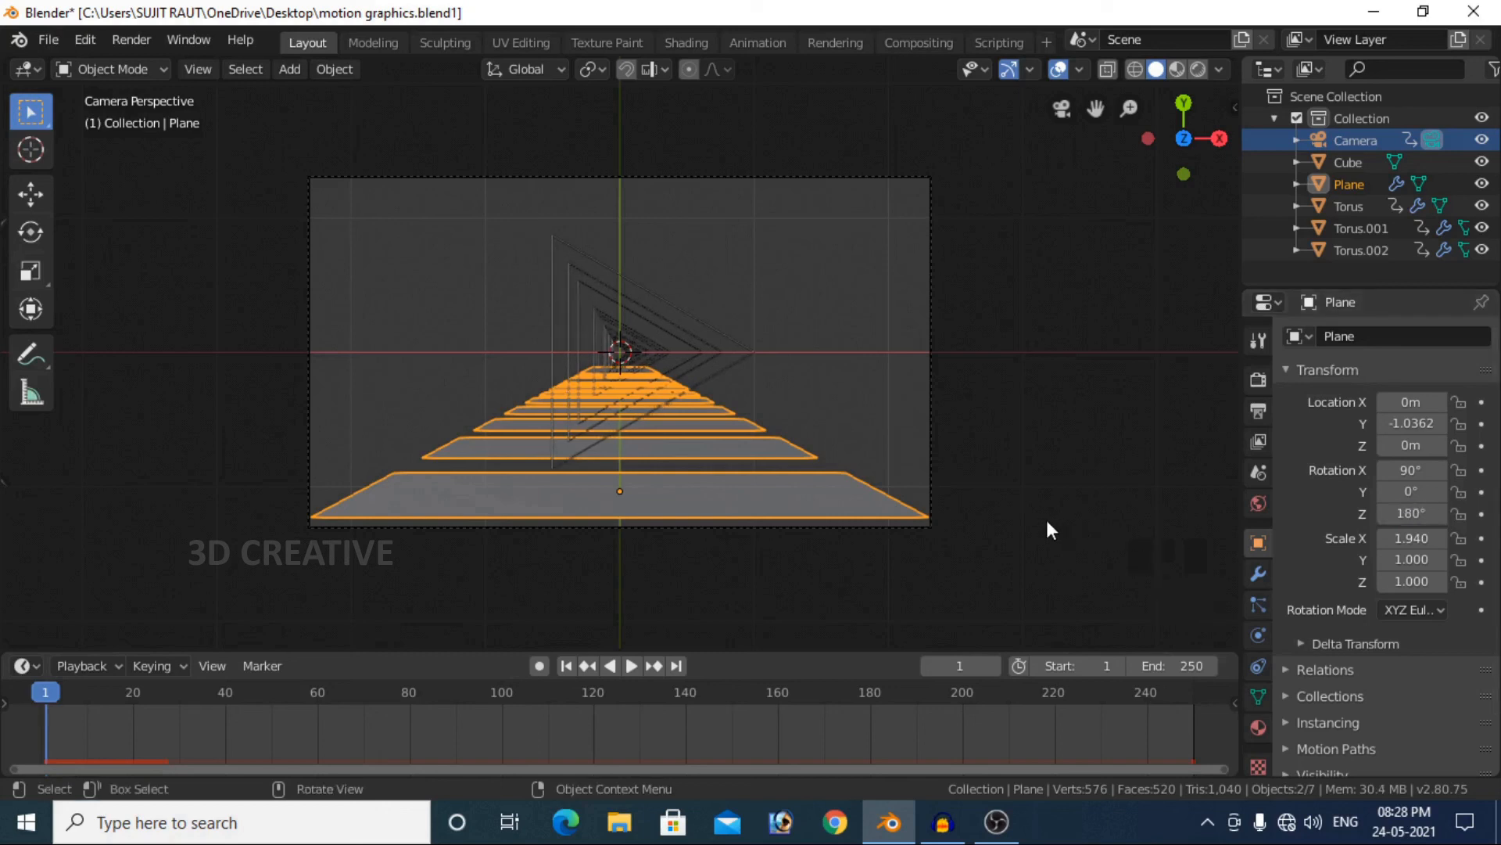
click(1047, 522)
key(space)
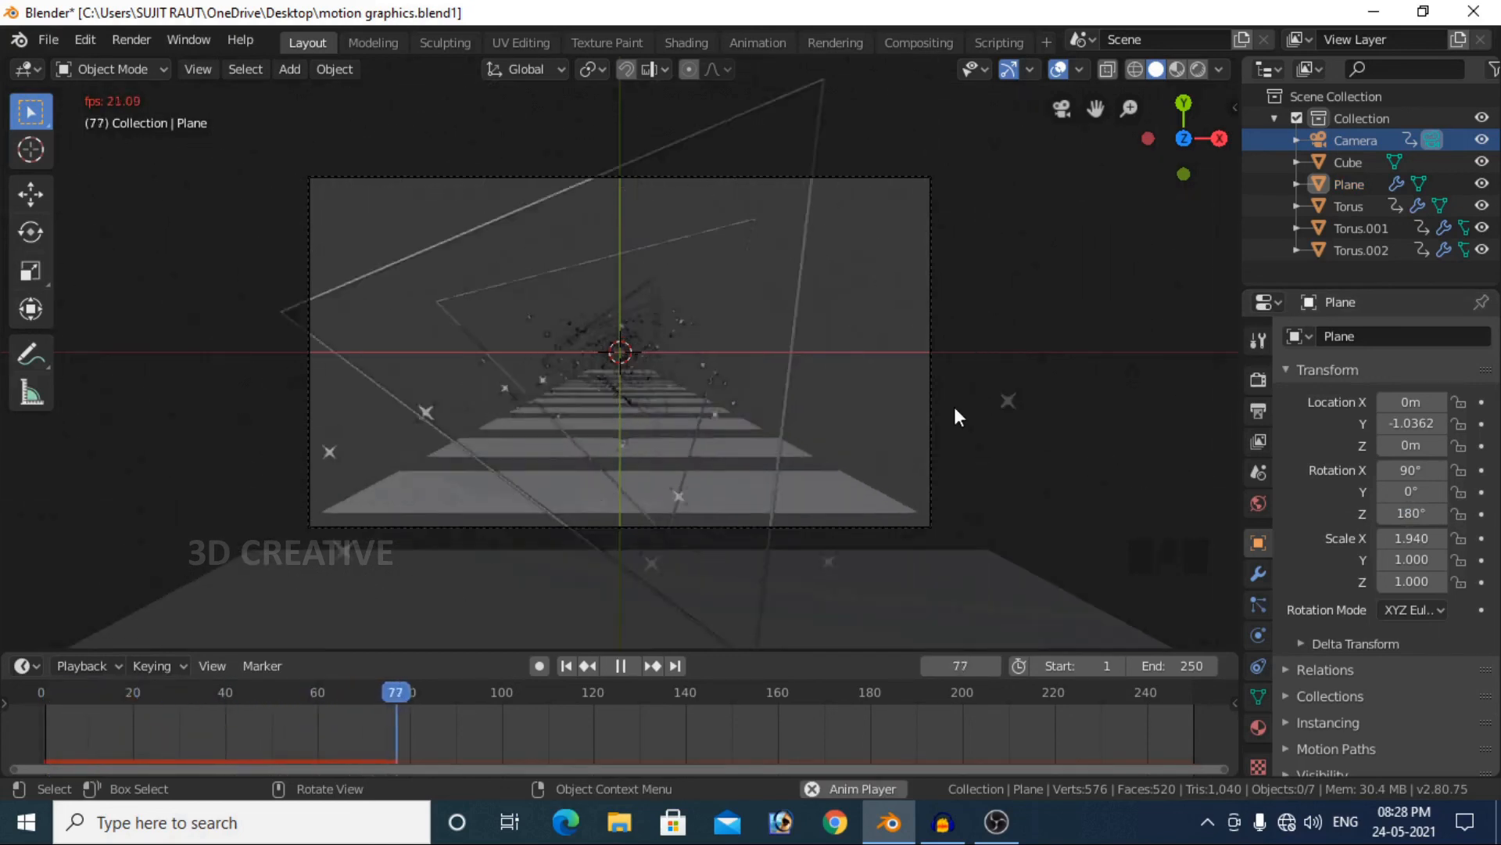
key(space)
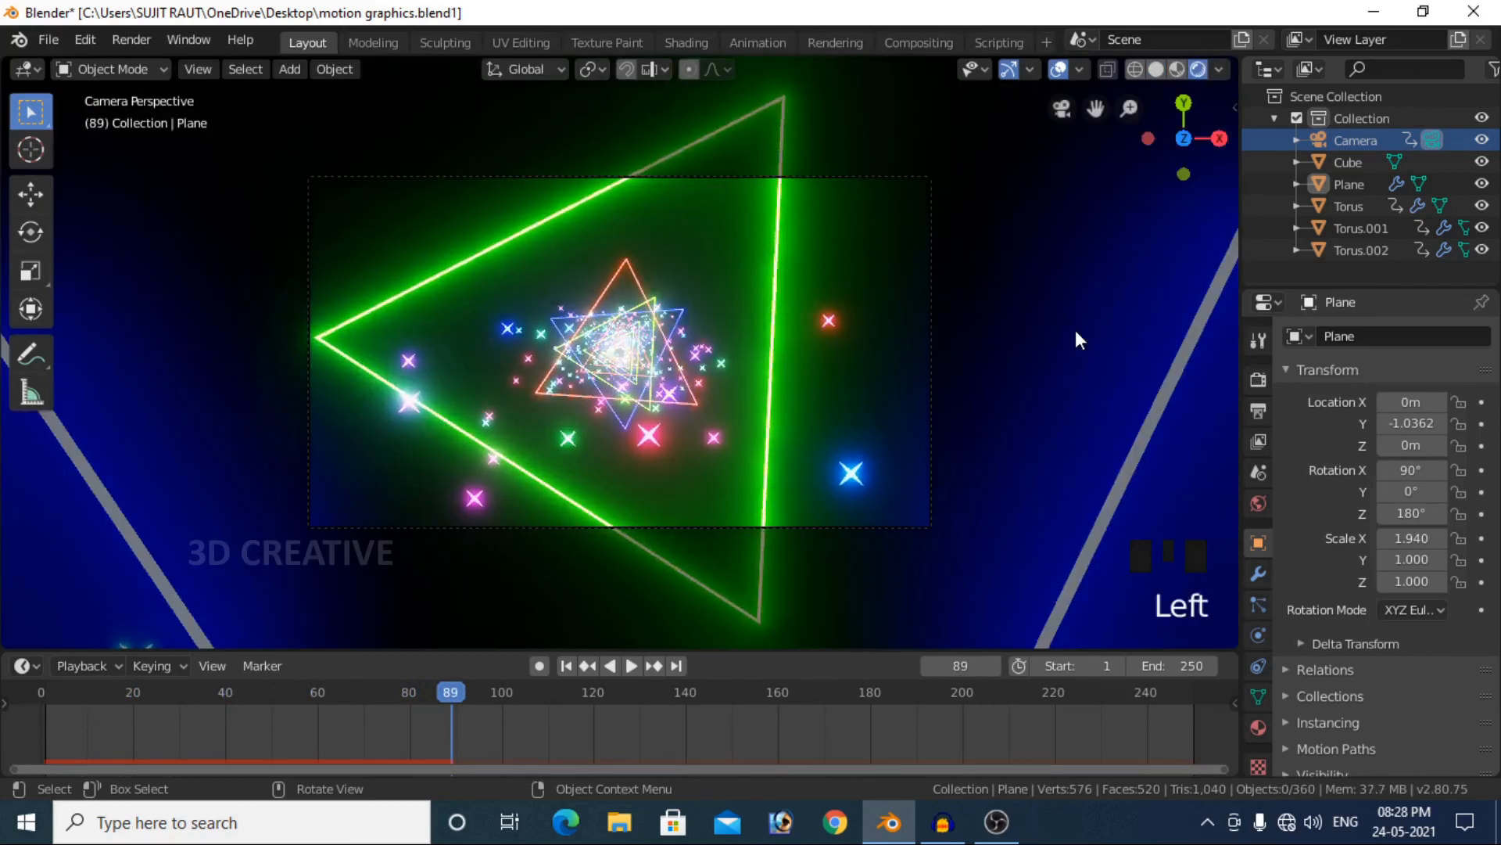
- Preview the animation of the glowing triangles and star particles in rendered shading, and stop the playback
key(space)
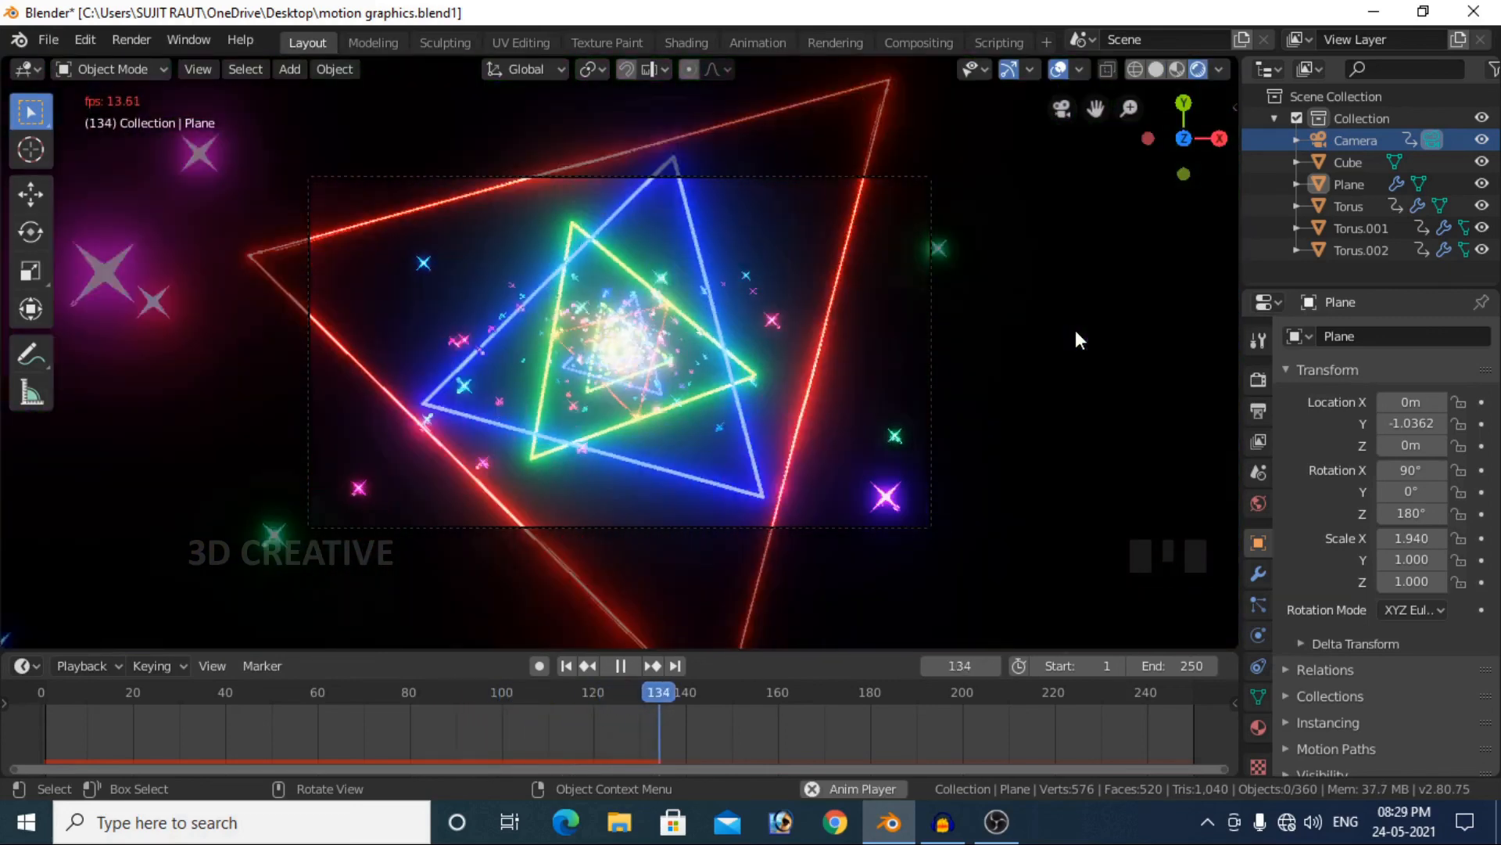
scroll(1076, 330, up, 2)
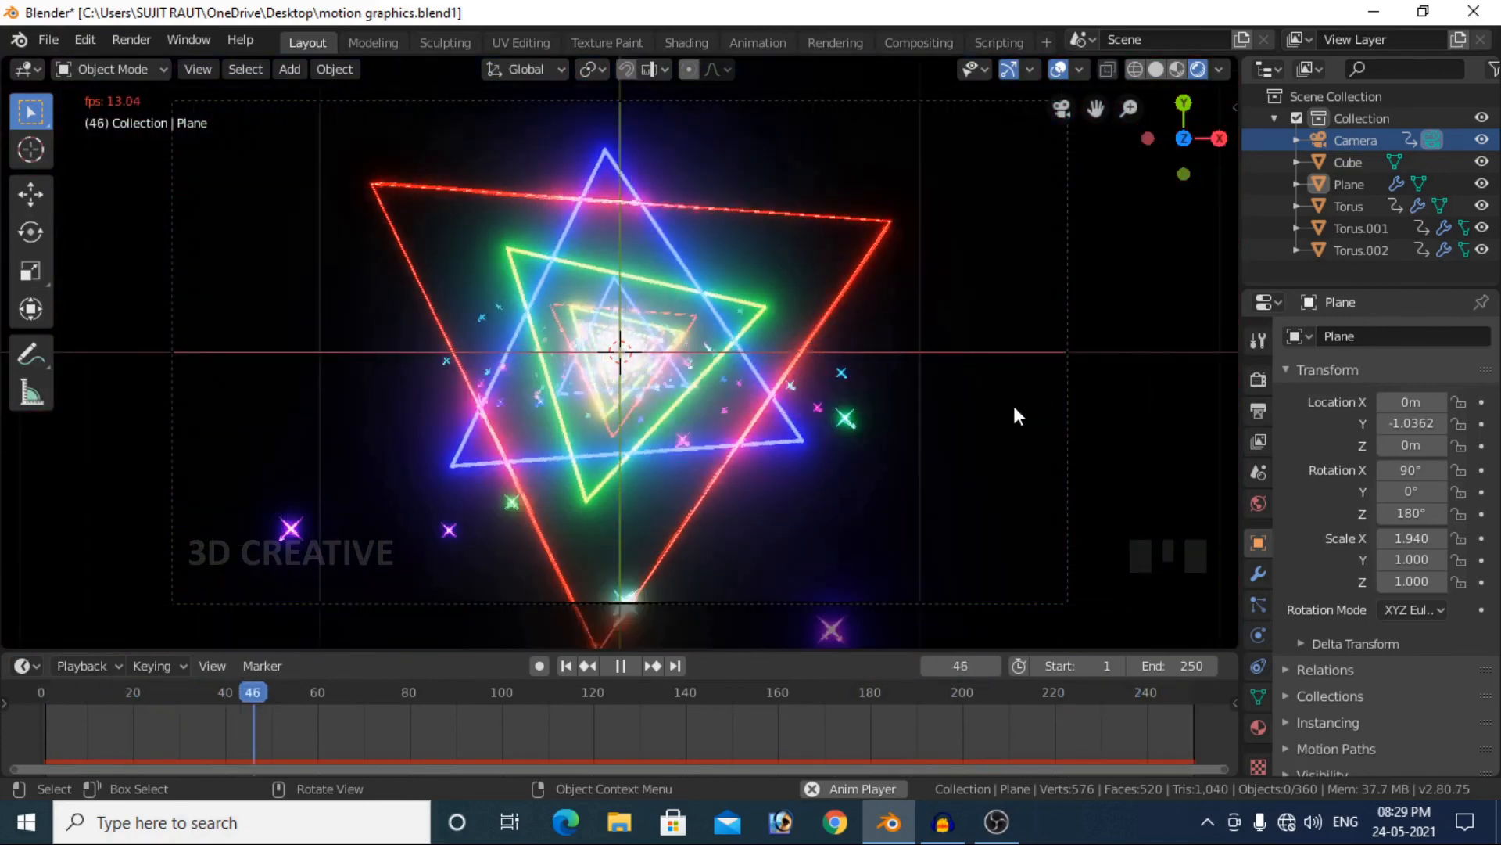
scroll(923, 416, up, 3)
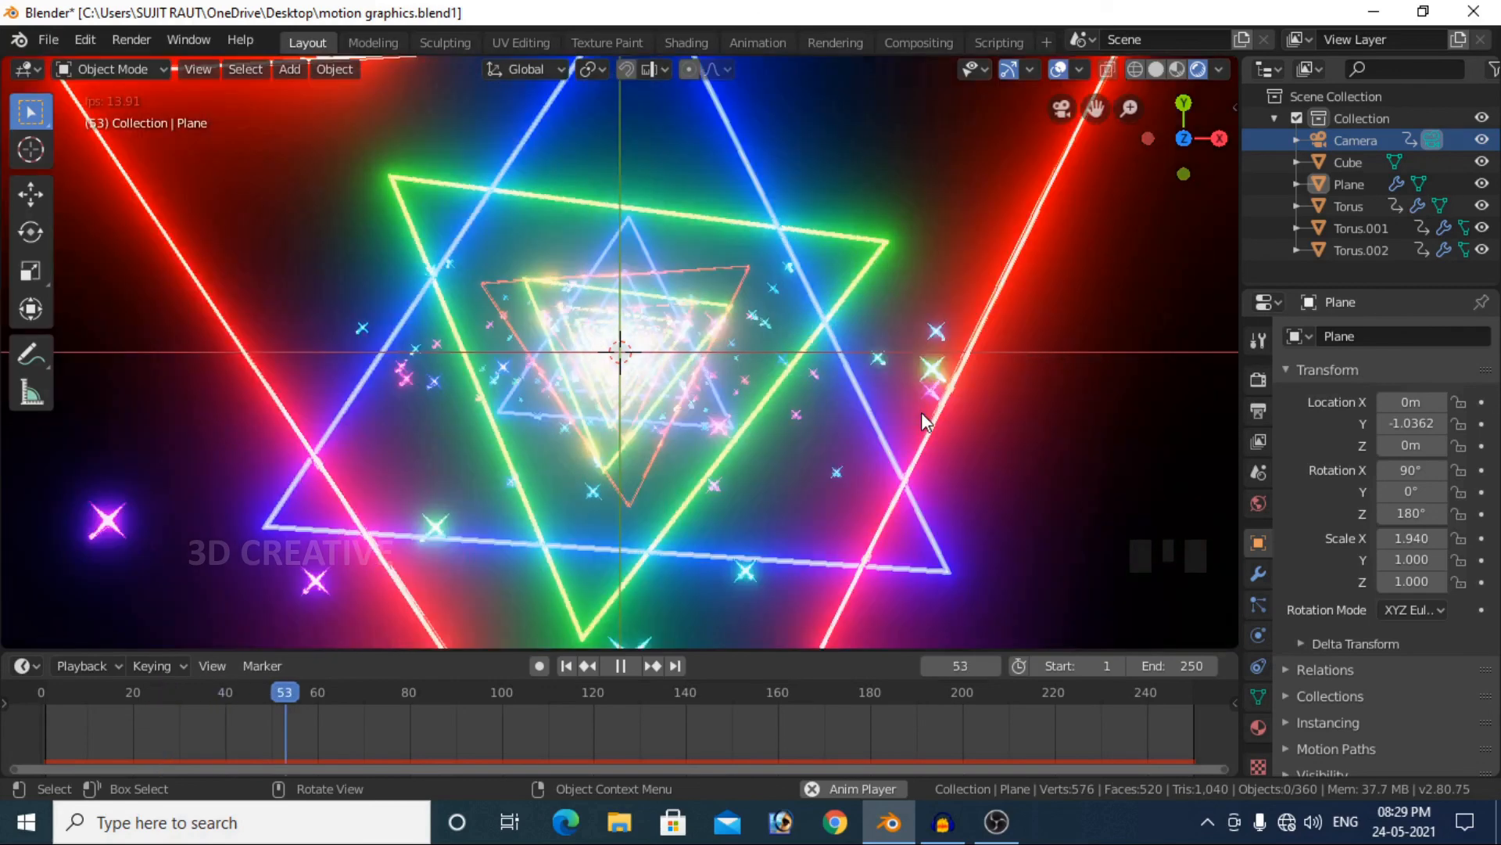
key(space)
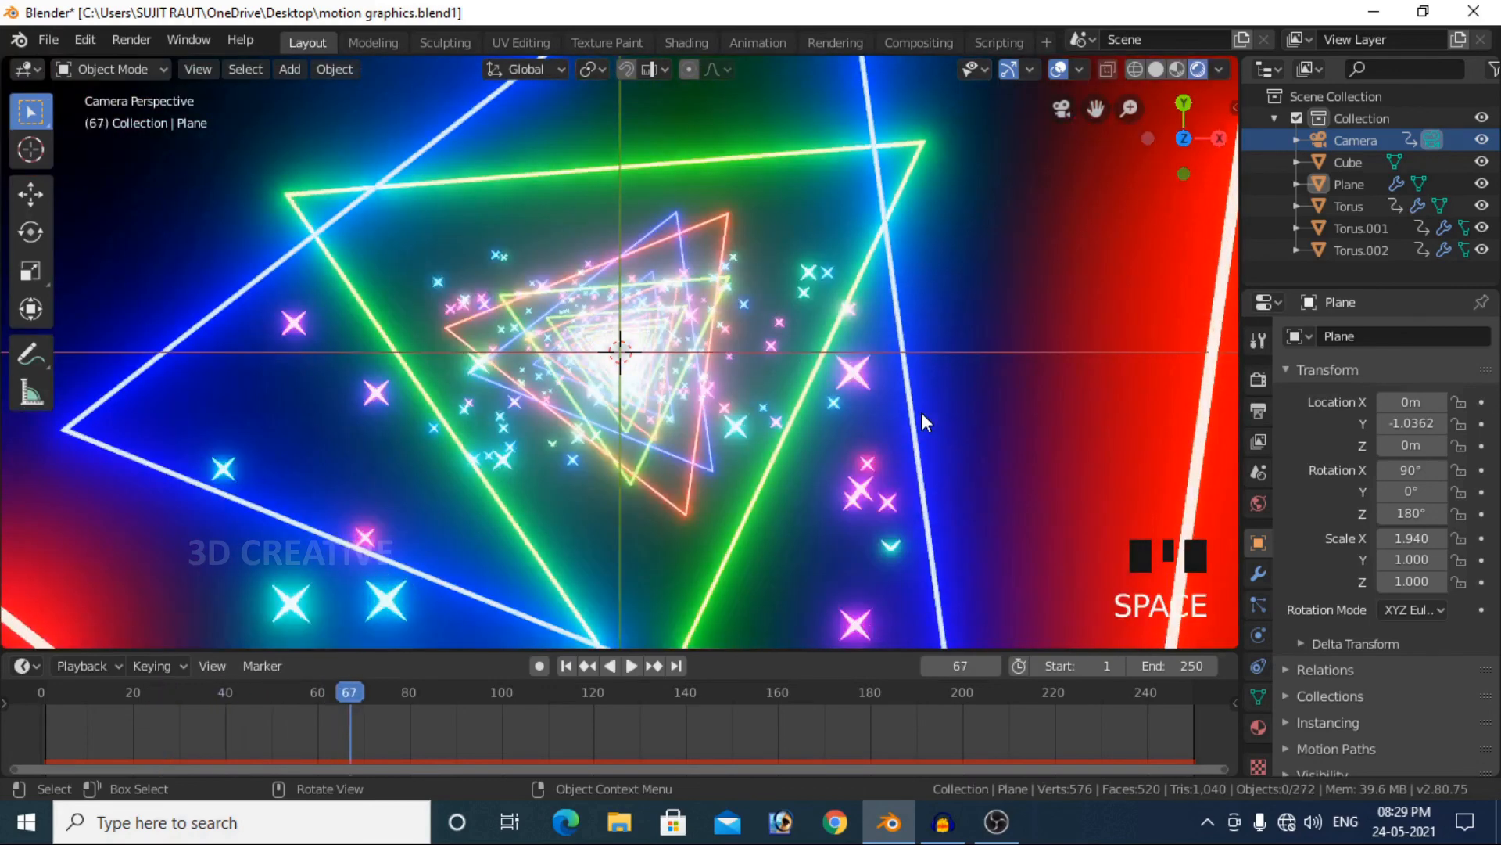